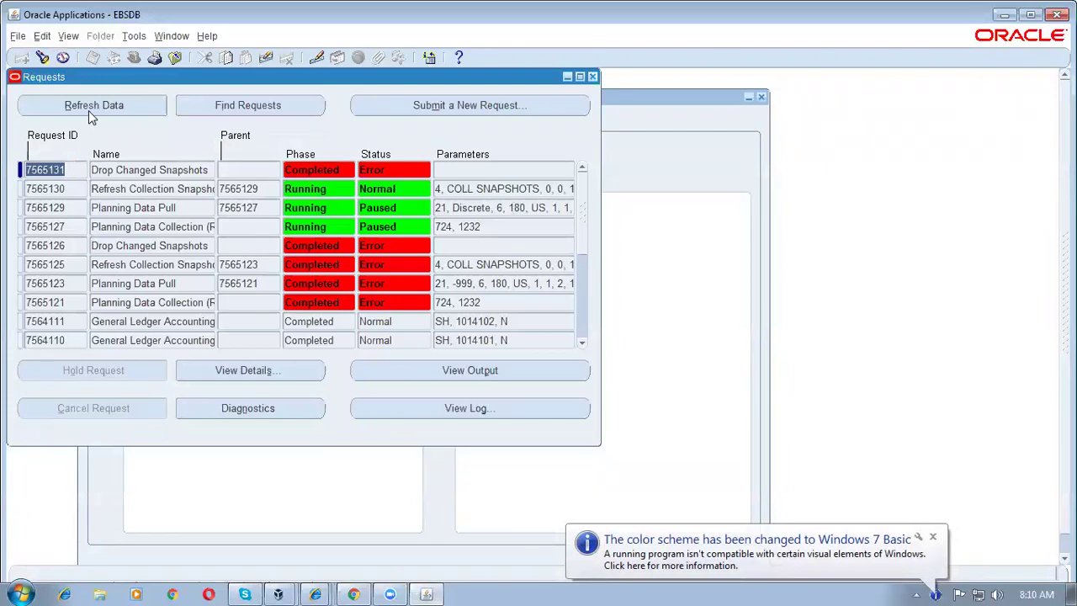
# Step: Refresh the concurrent request list and dismiss the colour scheme notification
pyautogui.click(88, 108)
pyautogui.click(88, 108)
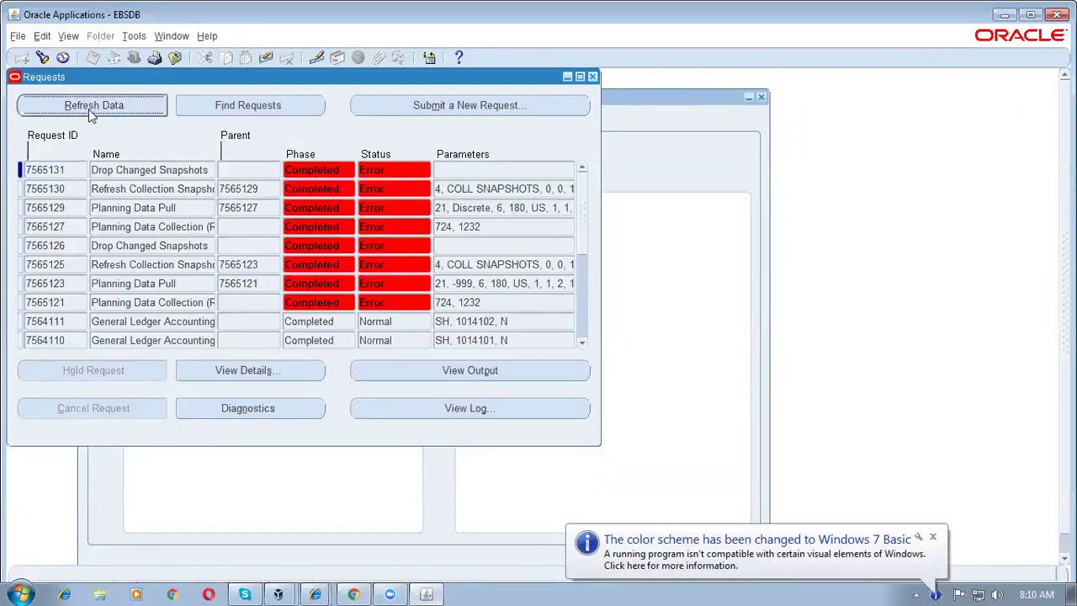
pyautogui.click(934, 537)
# Step: Review planning collection requests 7565121–7565131, all Completed with Error
pyautogui.click(178, 207)
pyautogui.click(179, 189)
pyautogui.click(178, 171)
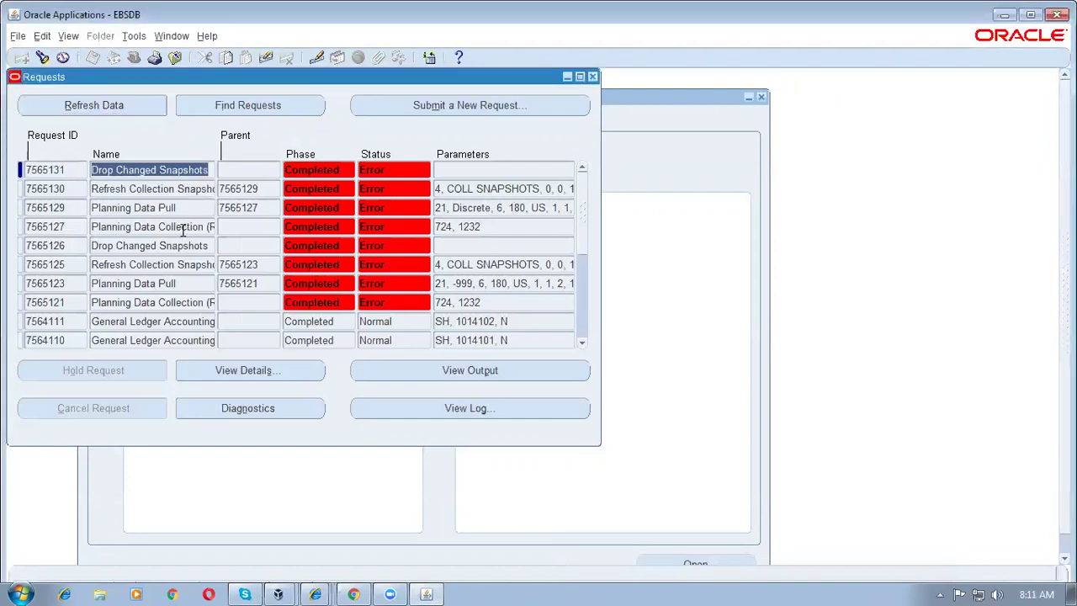
pyautogui.click(182, 228)
pyautogui.click(177, 245)
pyautogui.click(184, 265)
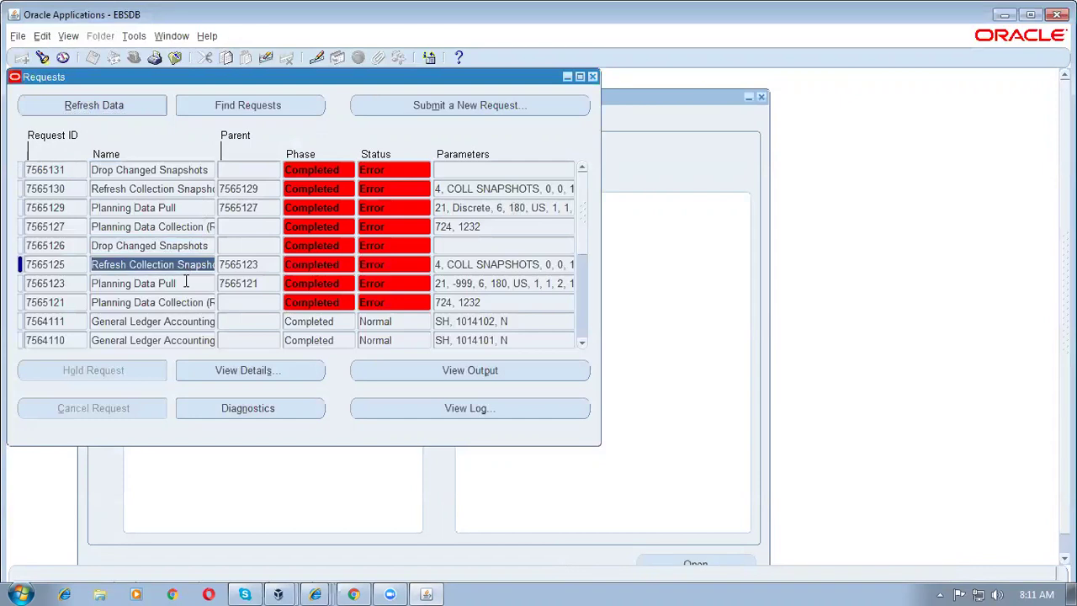
pyautogui.click(185, 283)
pyautogui.click(184, 302)
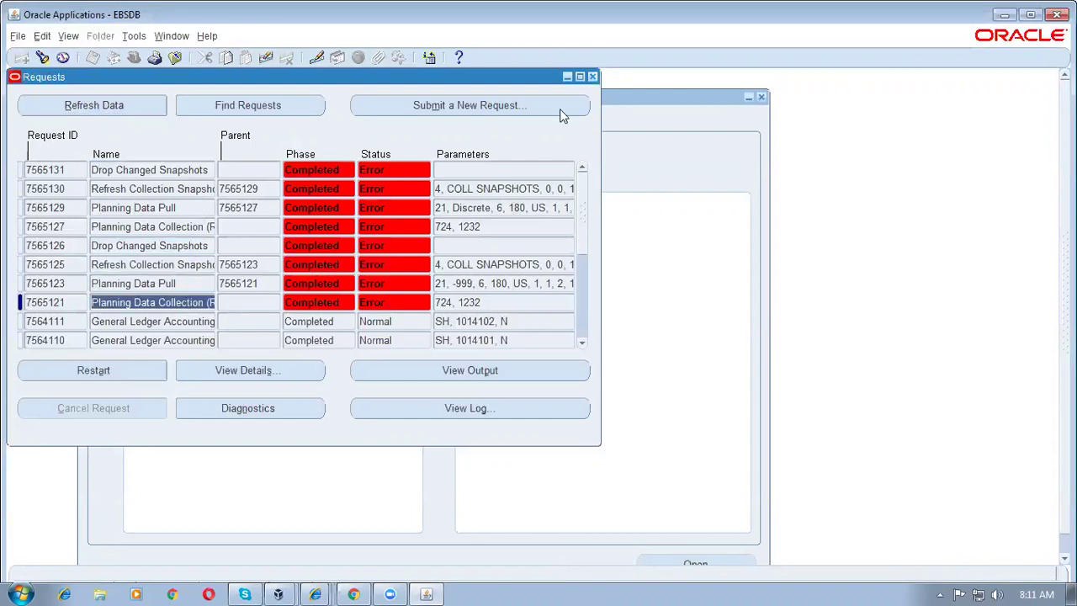
# Step: Close Requests, switch to the Purchasing, Vision Operations (USA) responsibility, and launch Supply Base > Suppliers
pyautogui.click(593, 79)
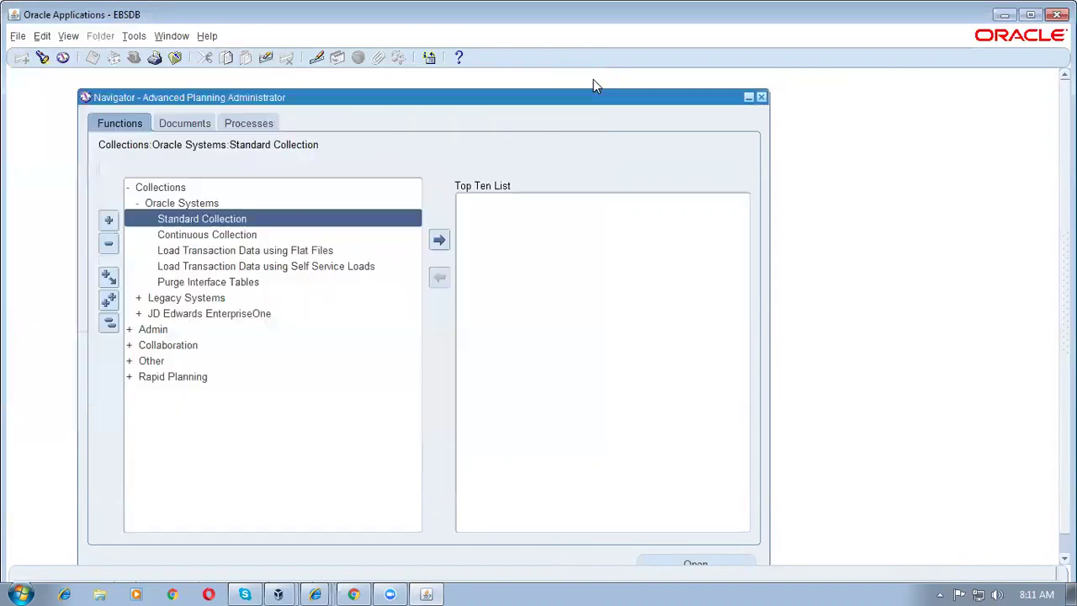
pyautogui.click(115, 324)
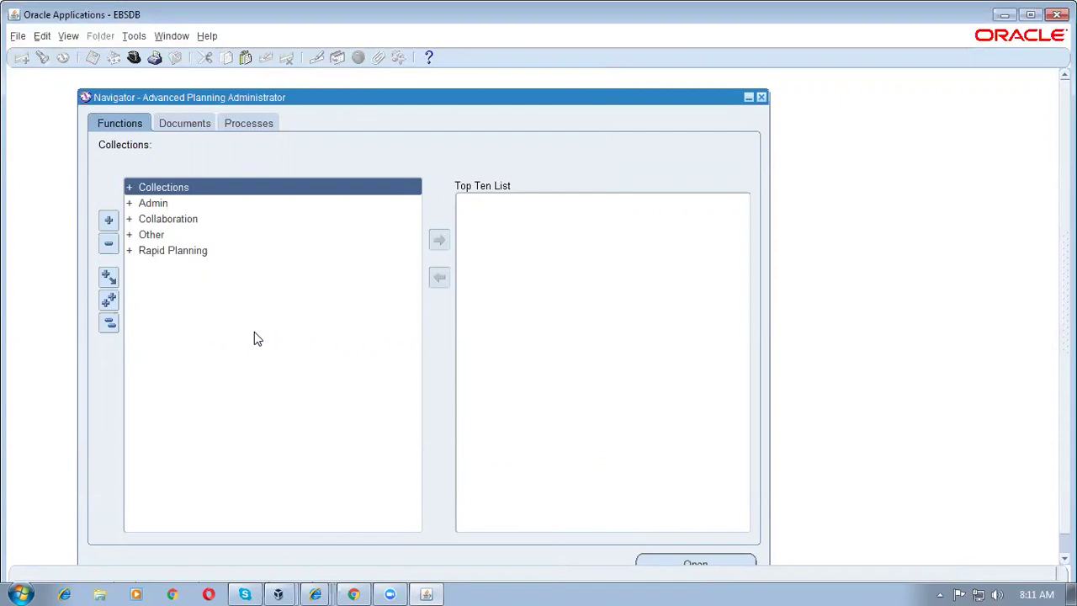
pyautogui.hotkey('alt', 'f')
pyautogui.press('w')
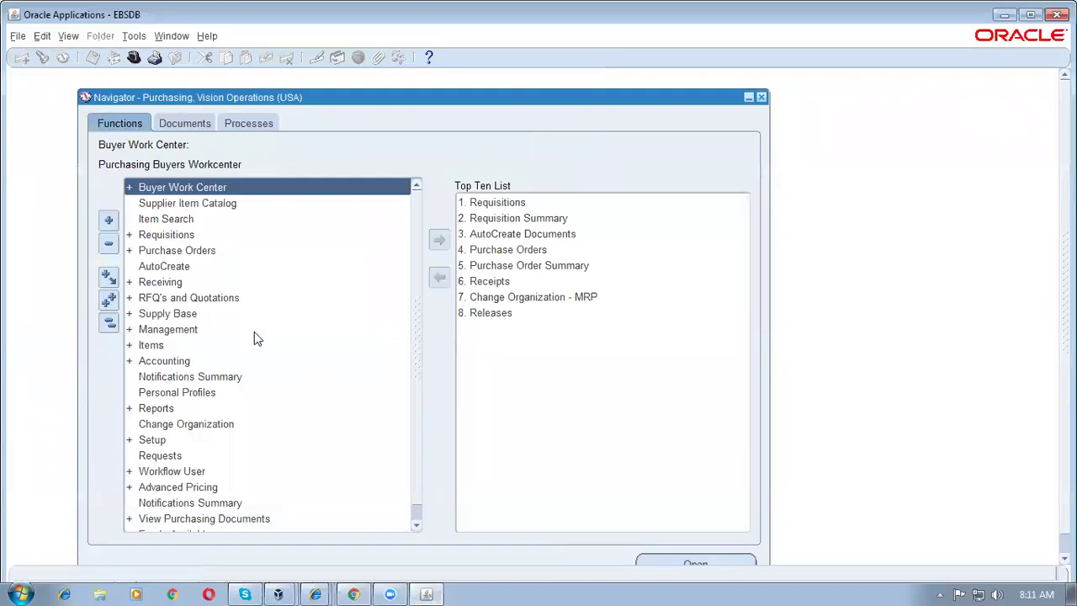
pyautogui.doubleClick(250, 315)
pyautogui.doubleClick(251, 329)
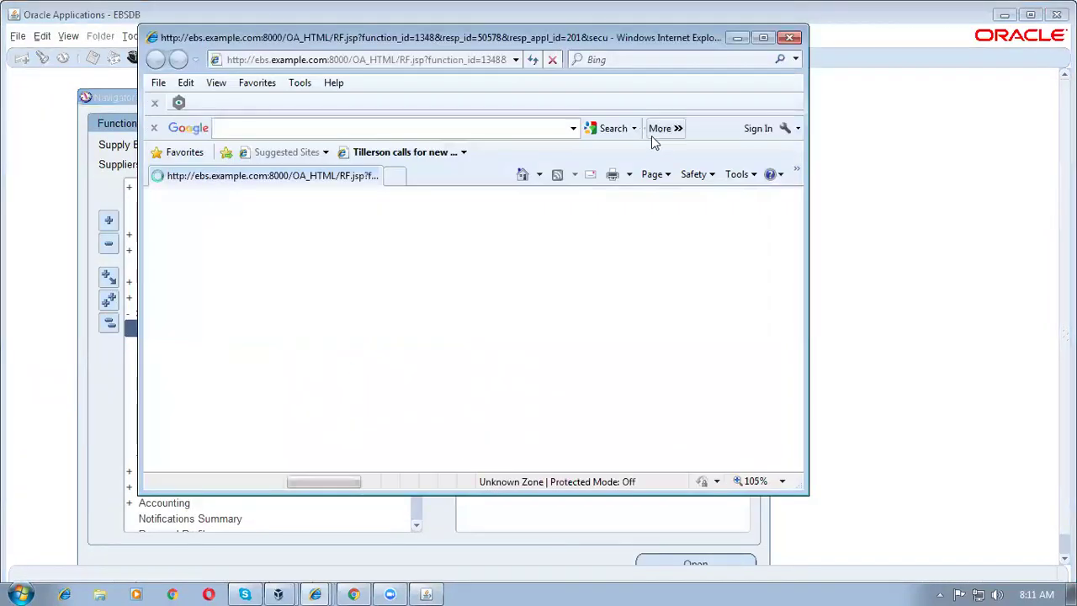
# Step: Maximize the browser and start a new Standard supplier from the Suppliers page
pyautogui.click(764, 39)
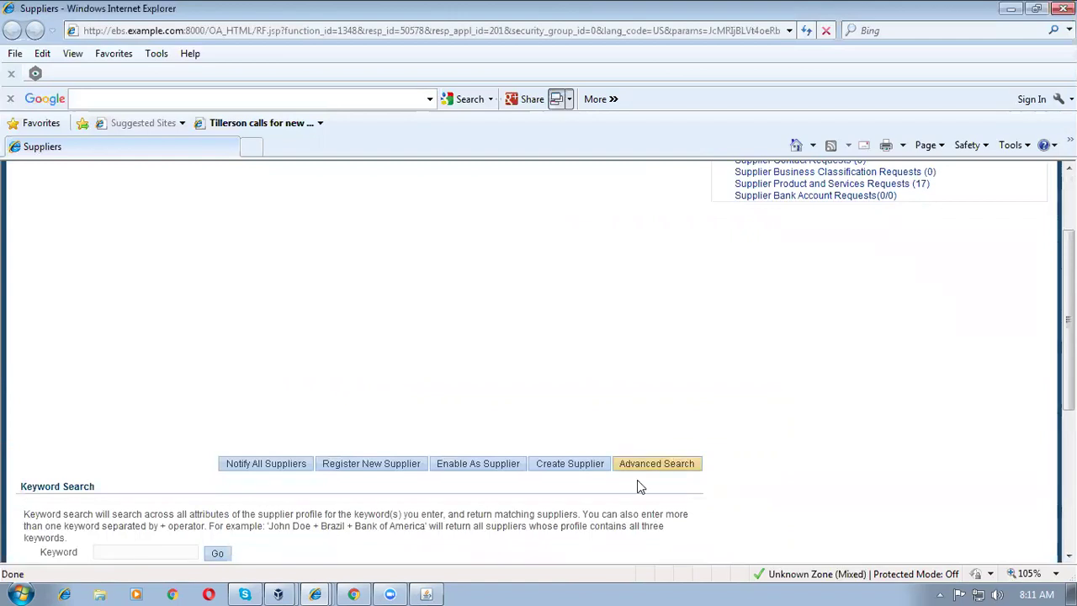
pyautogui.click(570, 463)
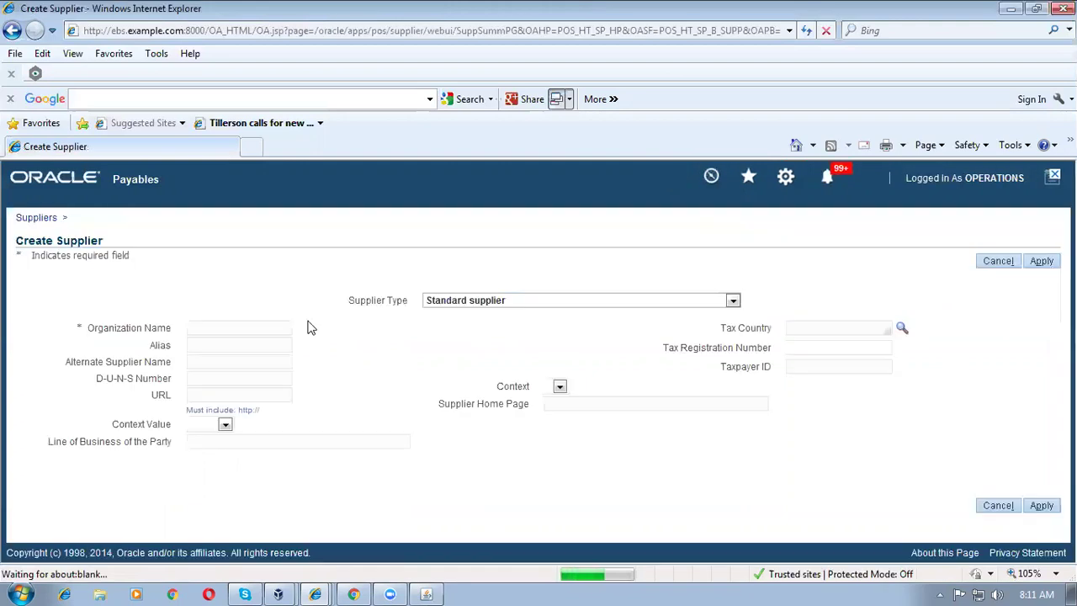
# Step: Enter organization name b1_cons_sup1 for the new supplier and apply it
pyautogui.click(253, 322)
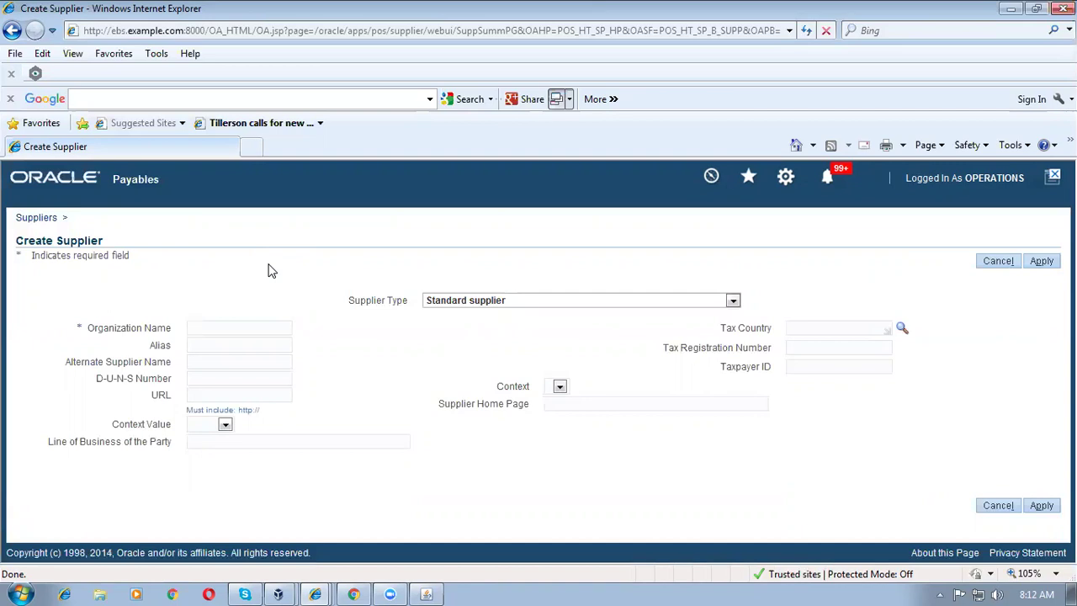
pyautogui.write('b1_cons_sup1')
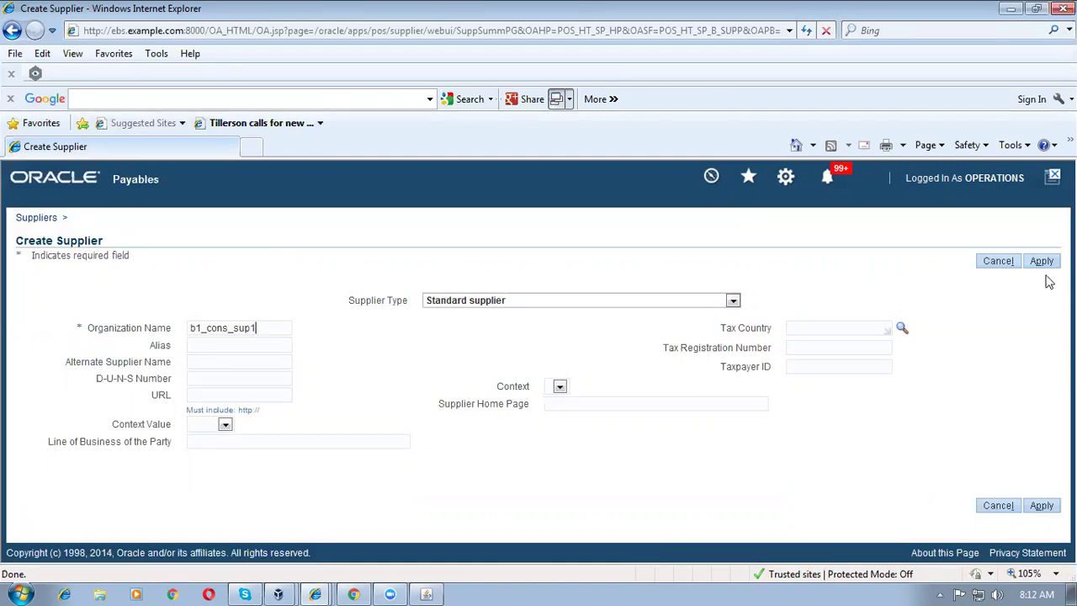
pyautogui.click(1044, 265)
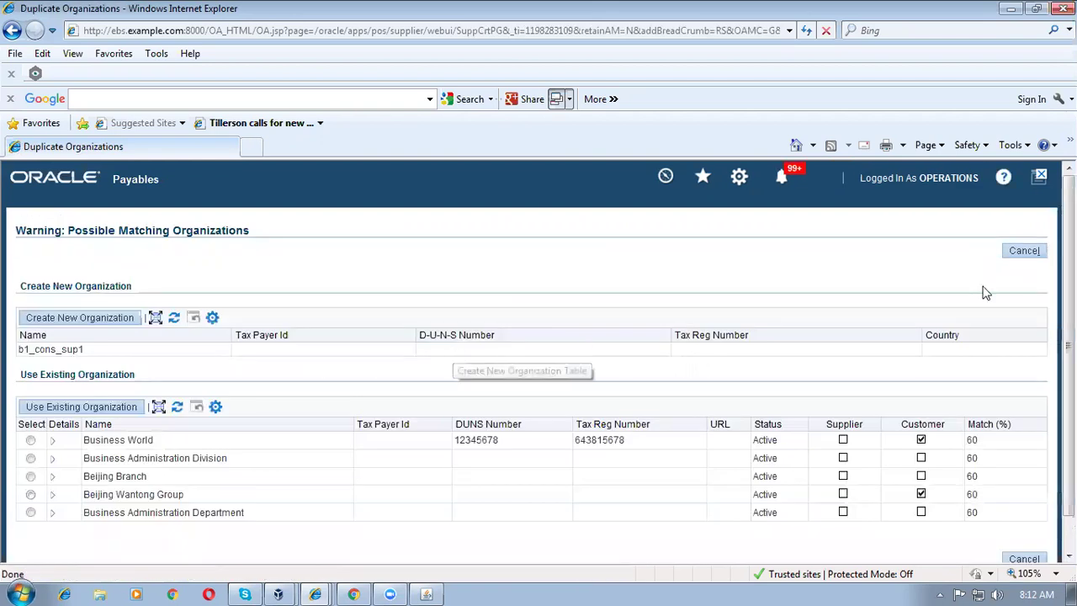
# Step: Create b1_cons_sup1 as a new organization (supplier number 24) and save its quick update details
pyautogui.click(99, 320)
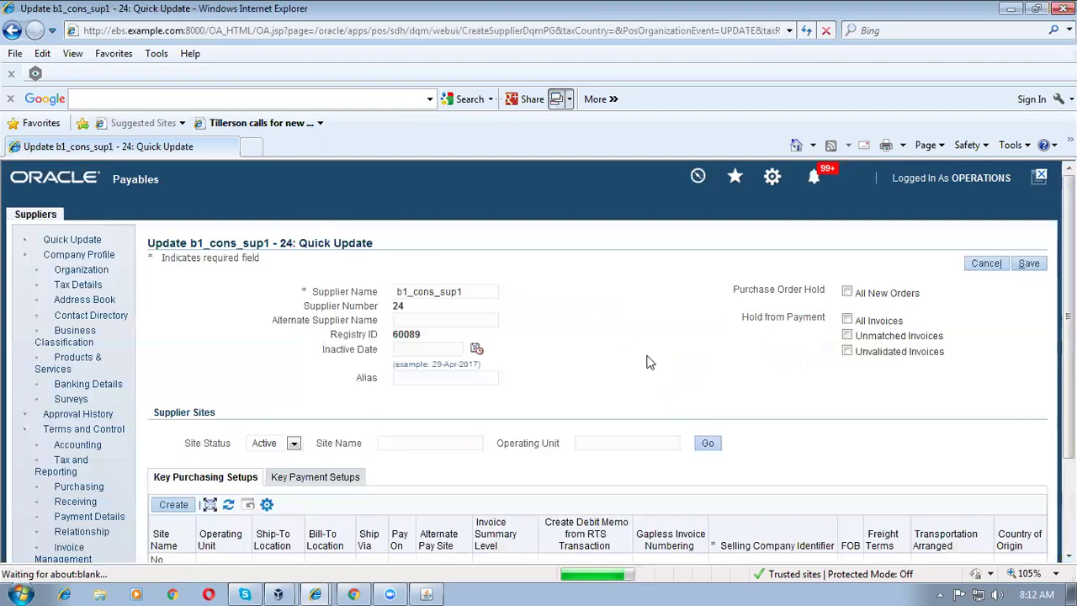
pyautogui.click(1029, 263)
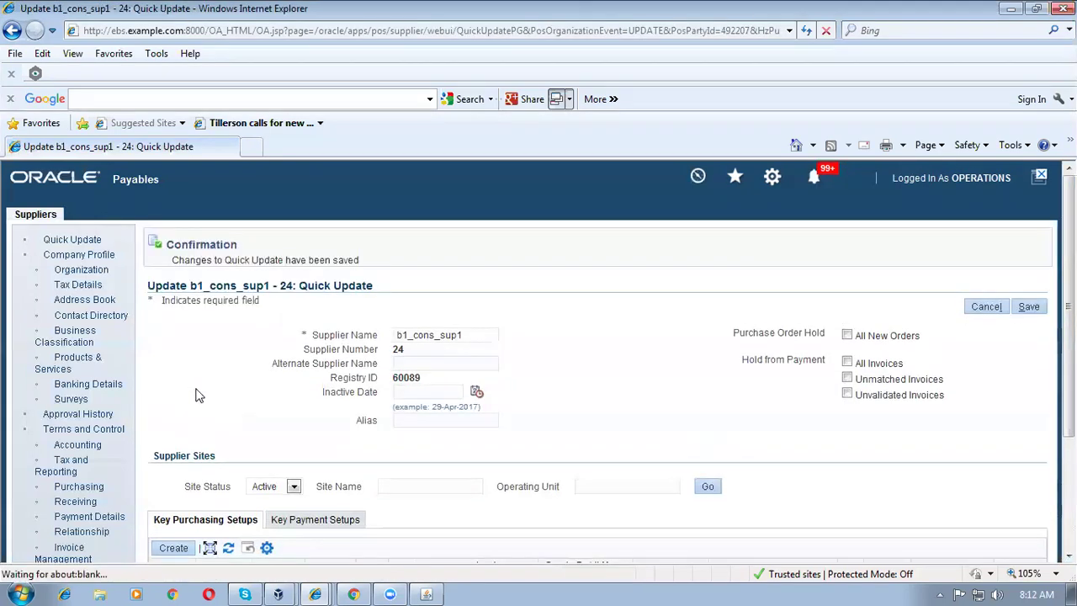
pyautogui.scroll(-3, 196, 392)
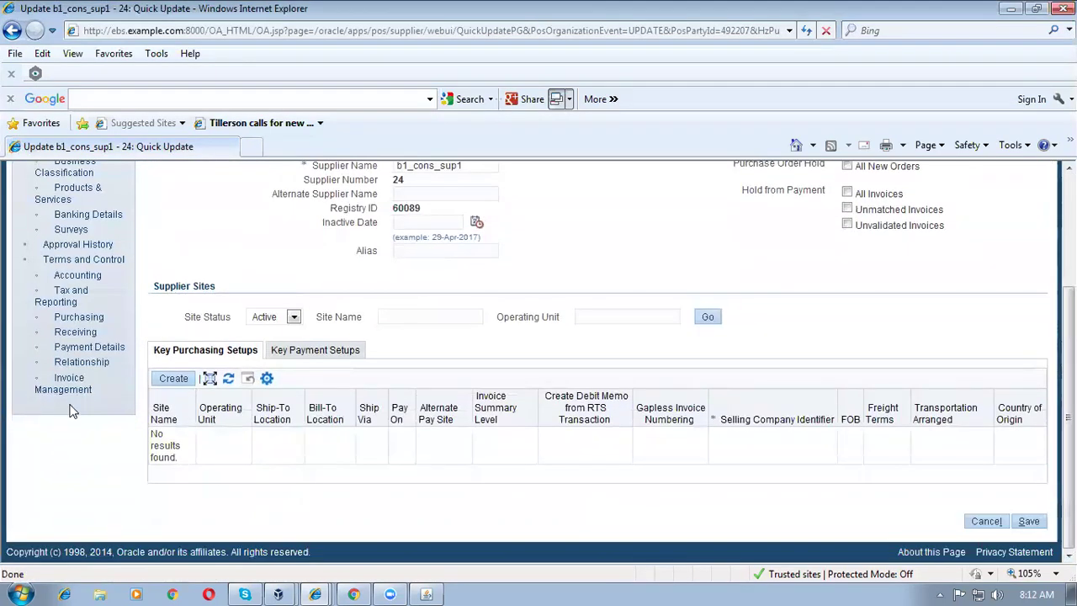
pyautogui.click(85, 348)
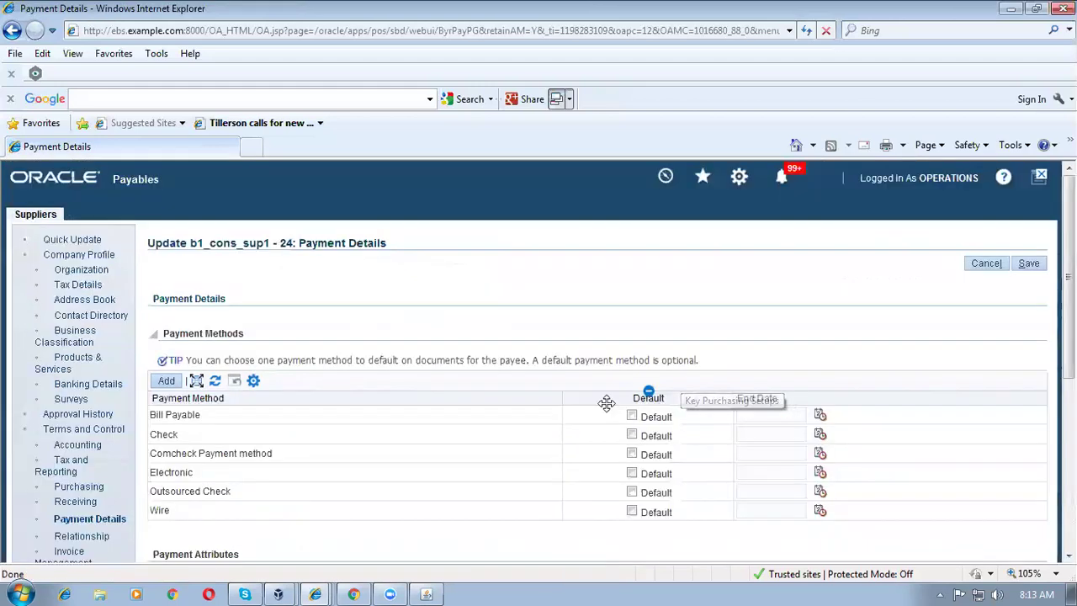
# Step: Make Check the default payment method for b1_cons_sup1 and save it
pyautogui.click(632, 434)
pyautogui.click(1030, 264)
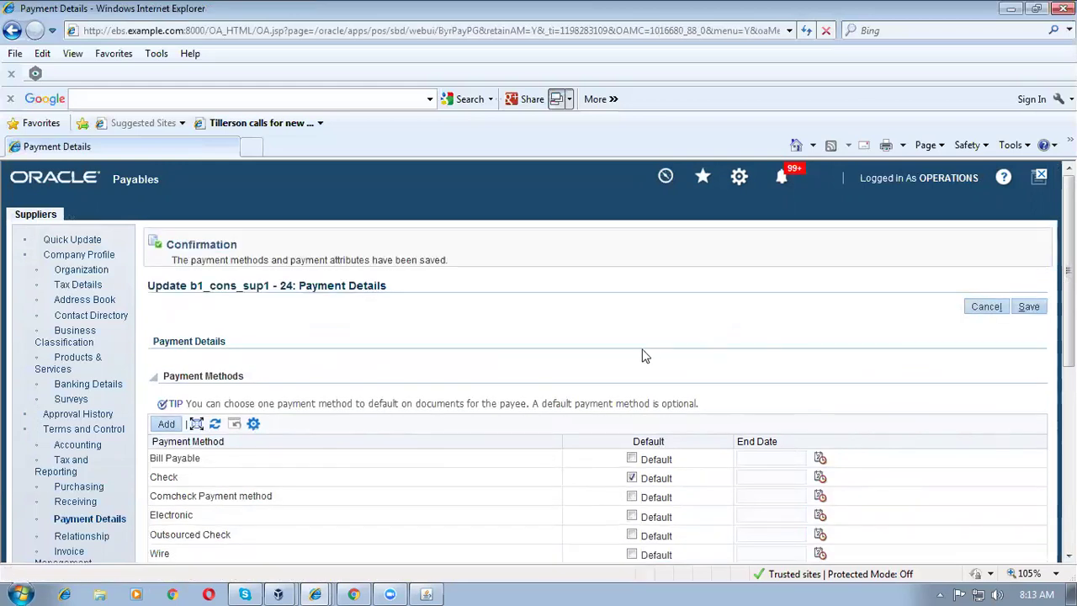
pyautogui.click(1036, 310)
pyautogui.click(85, 303)
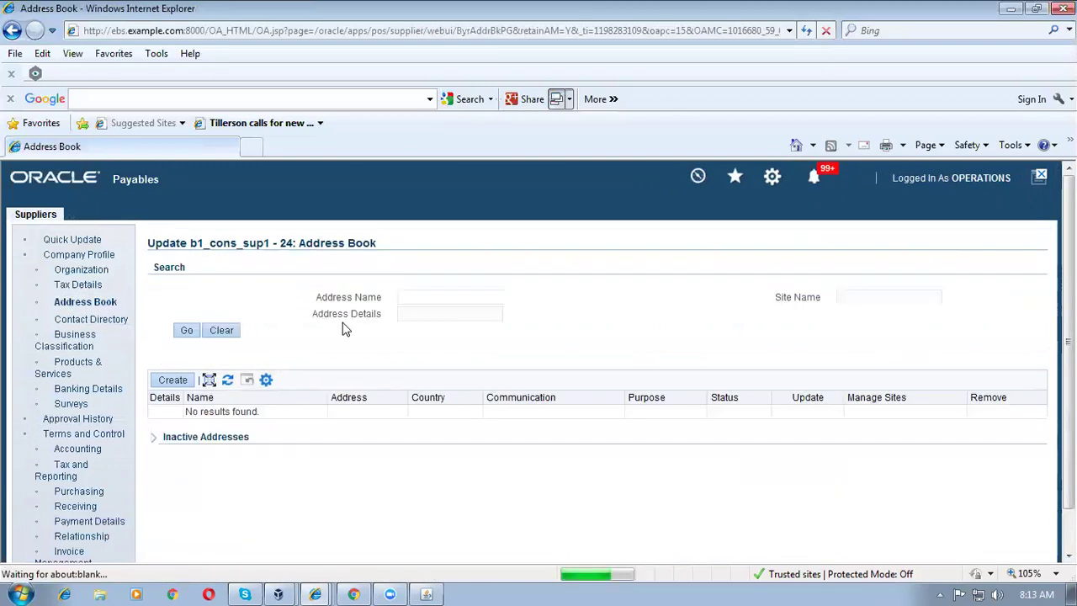
# Step: Enter a new address with line addr1 and name Site 1, for Purchasing and Payment
pyautogui.click(172, 380)
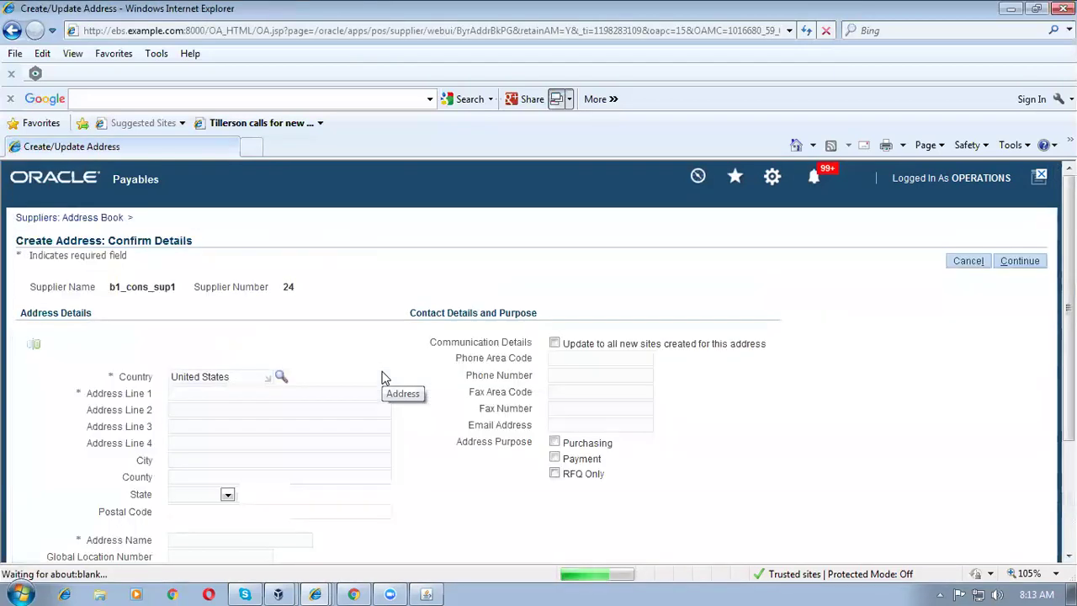
pyautogui.click(238, 393)
pyautogui.write('addr1')
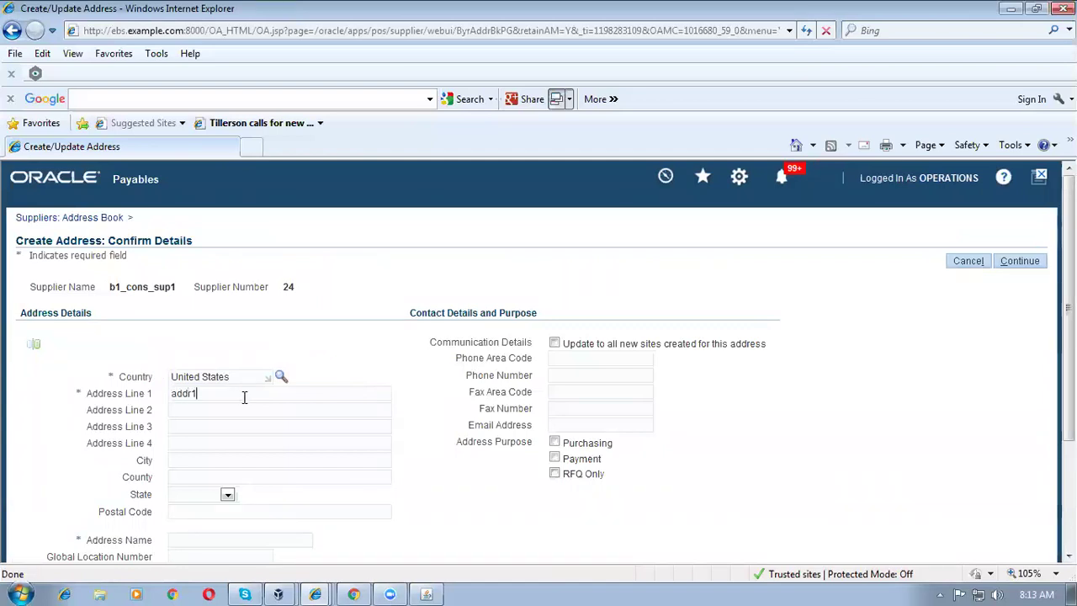
pyautogui.scroll(-1, 253, 412)
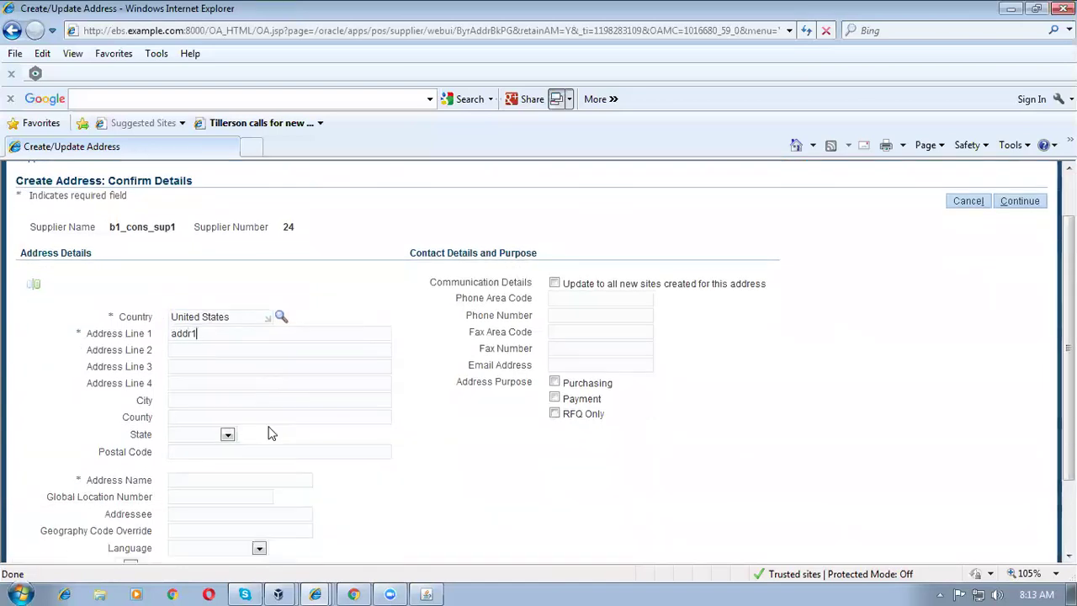
pyautogui.click(195, 481)
pyautogui.write('Site 1')
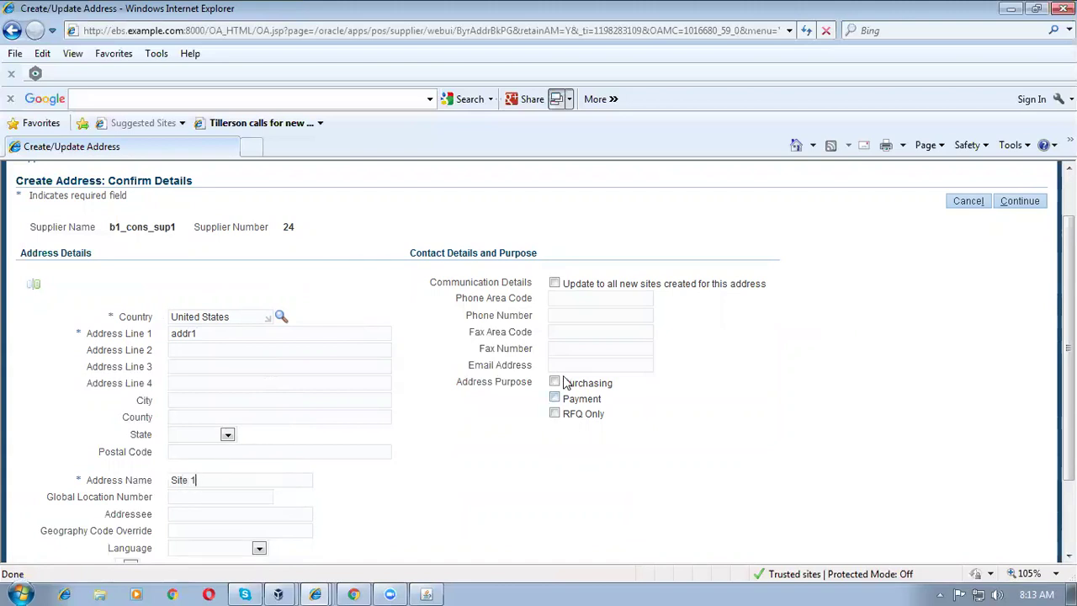
pyautogui.click(554, 383)
pyautogui.click(554, 398)
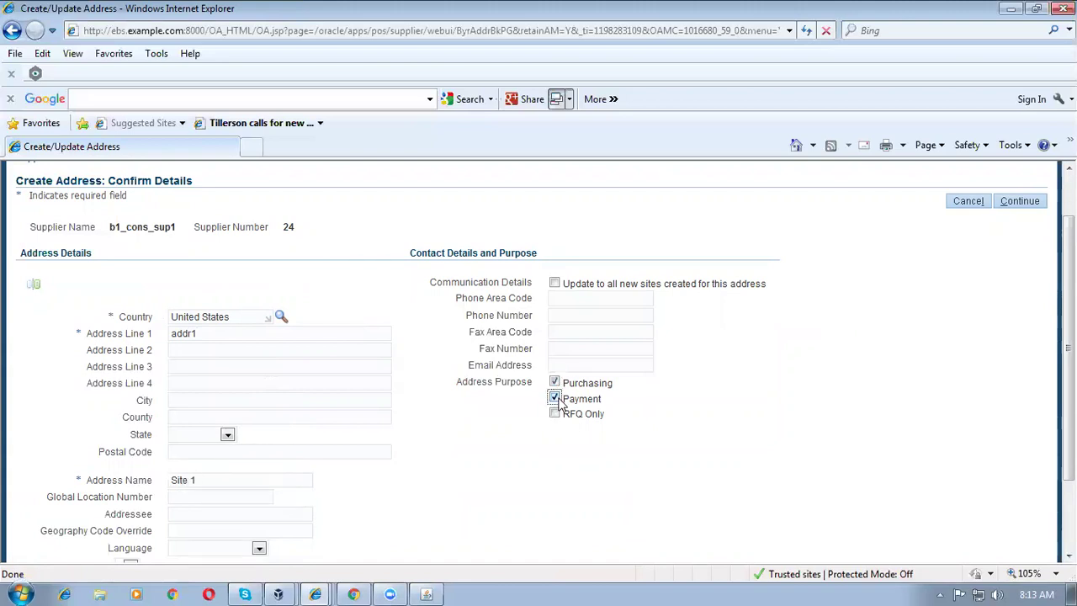
# Step: Accept the unvalidated address and create Site 1 for Vision Operations
pyautogui.click(1020, 202)
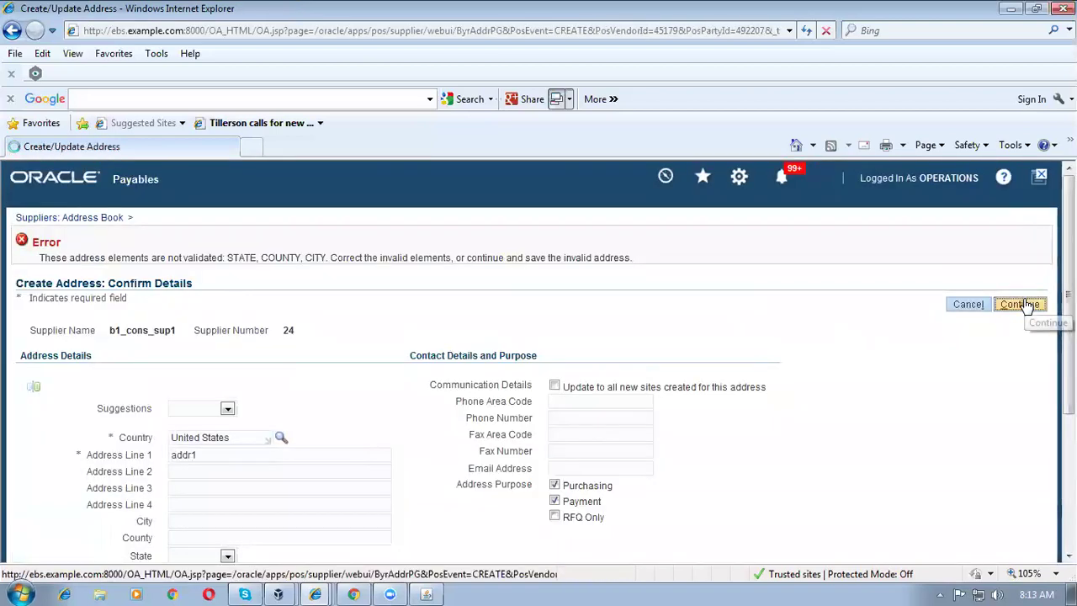
pyautogui.click(1022, 305)
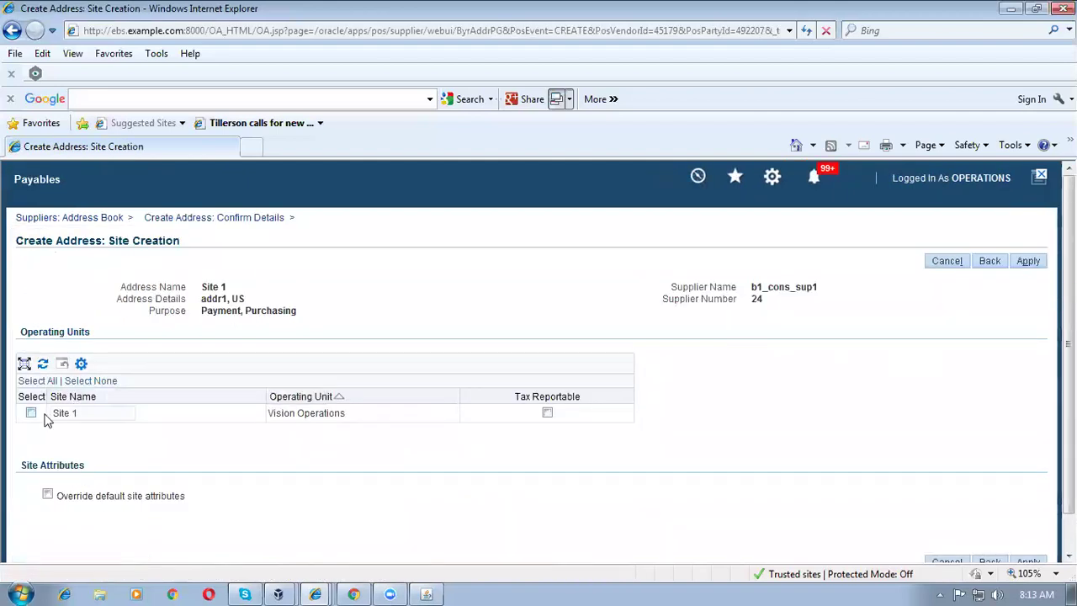
pyautogui.click(31, 413)
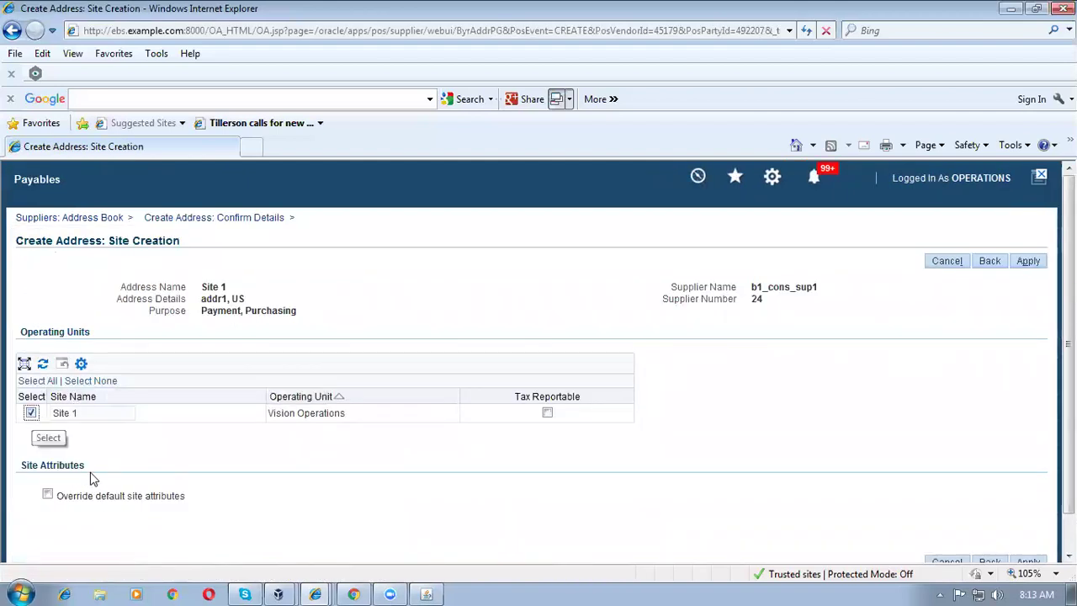
pyautogui.click(1029, 265)
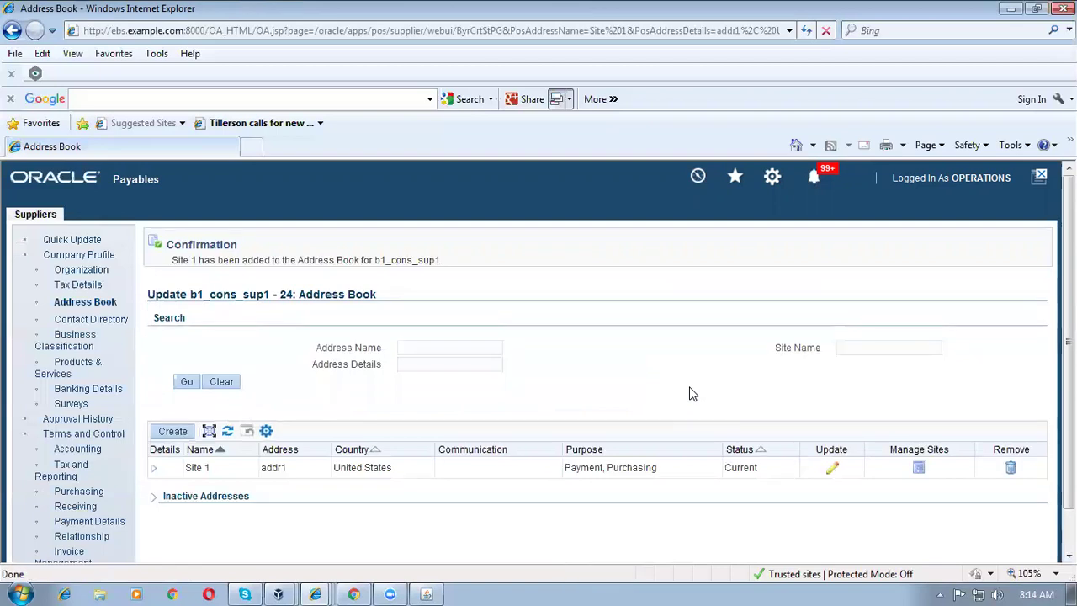
# Step: Start a new supplier contact and enter the contact's first name, last name and e-mail address
pyautogui.click(82, 319)
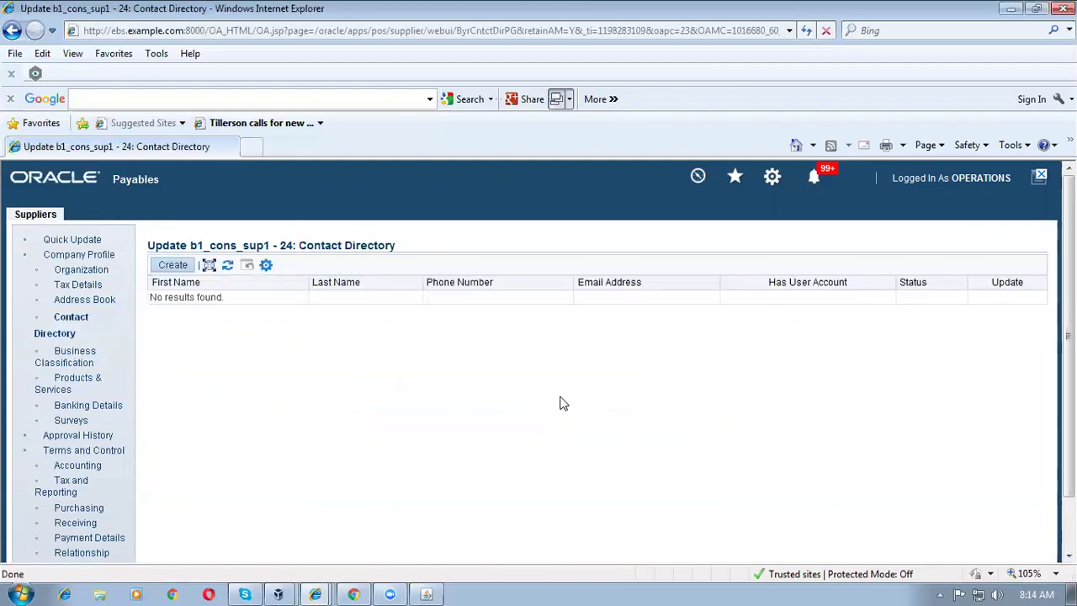
pyautogui.click(178, 266)
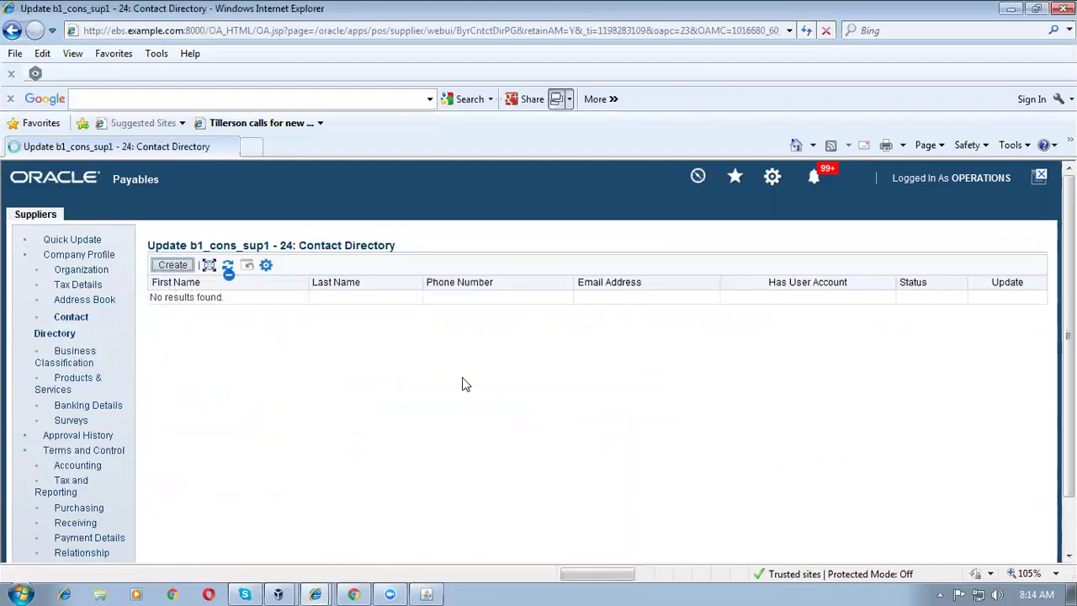
pyautogui.click(418, 320)
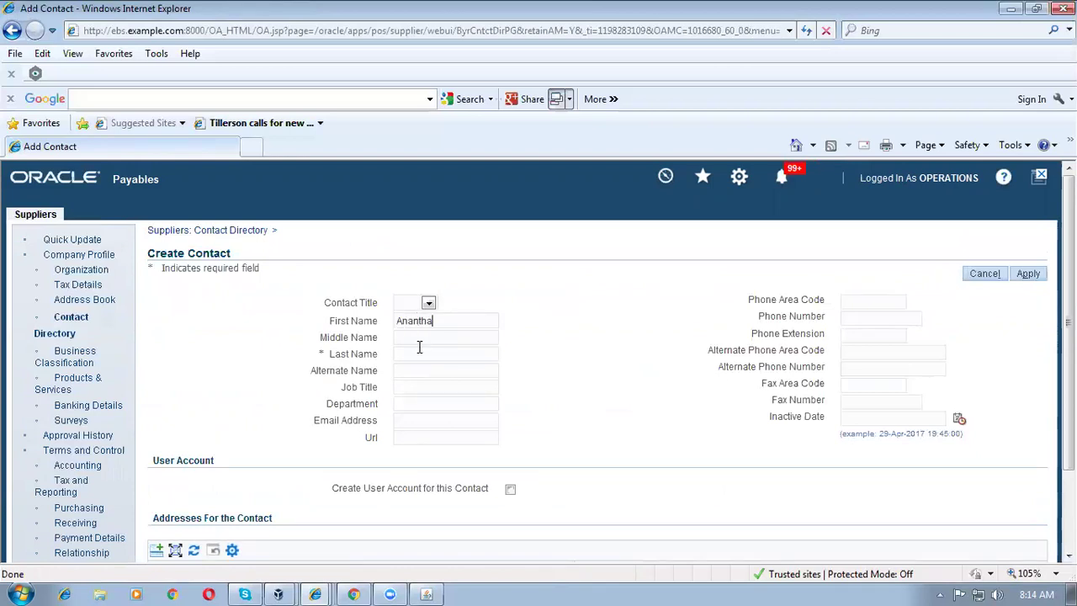
pyautogui.click(423, 353)
pyautogui.click(445, 422)
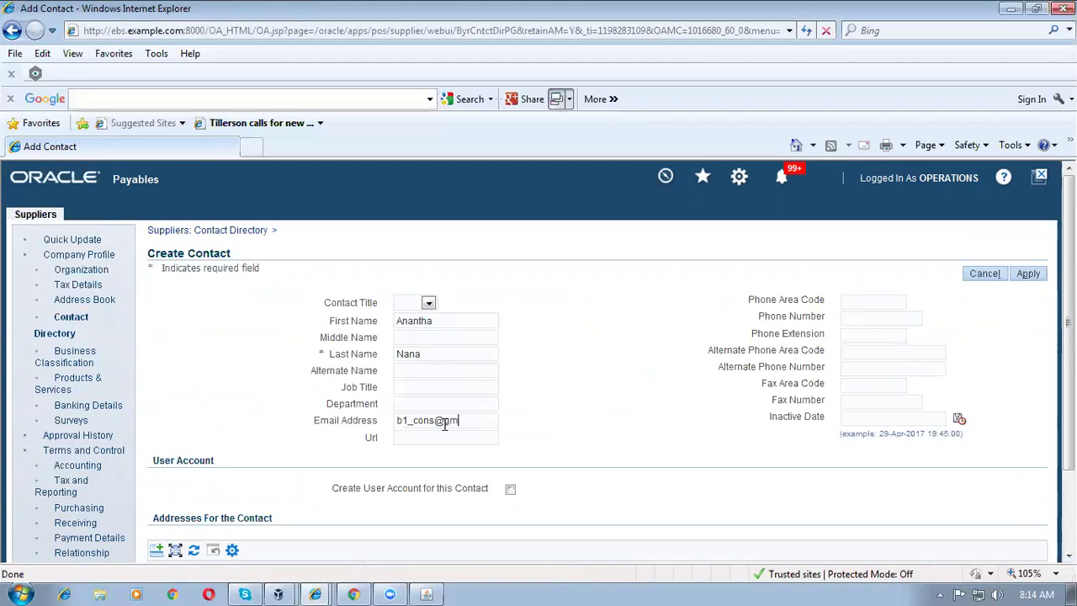
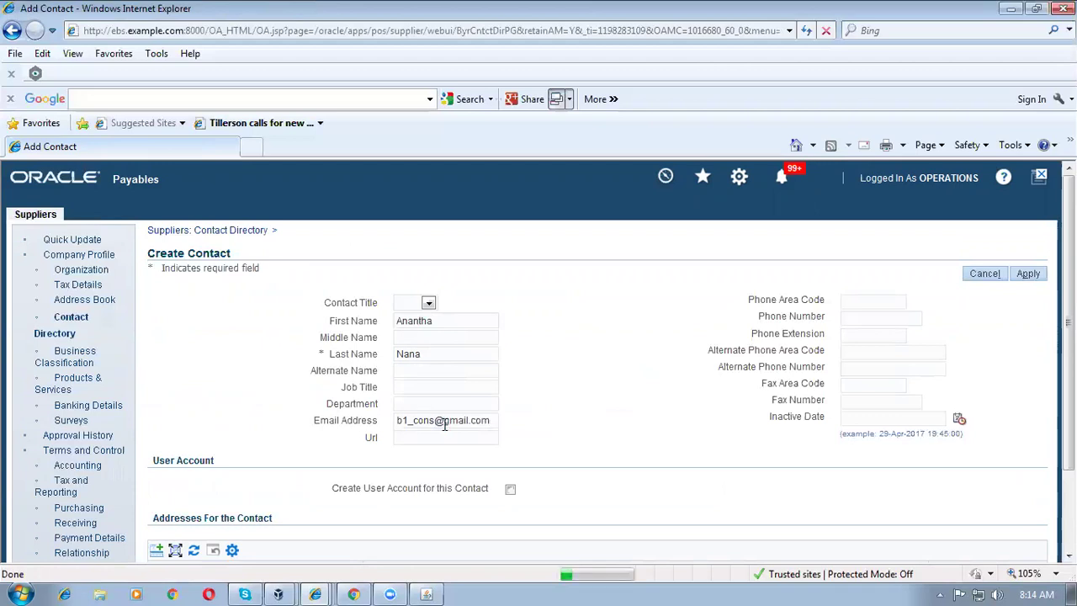
pyautogui.press('Return')
pyautogui.click(446, 435)
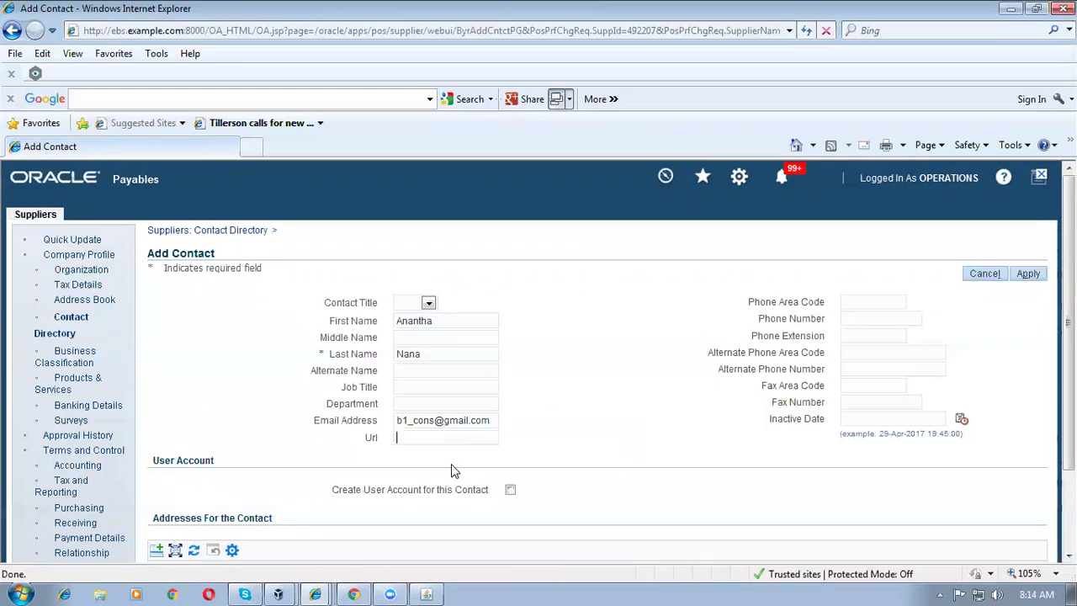
# Step: Give the contact a user account with all listed responsibilities and save the contact
pyautogui.click(510, 489)
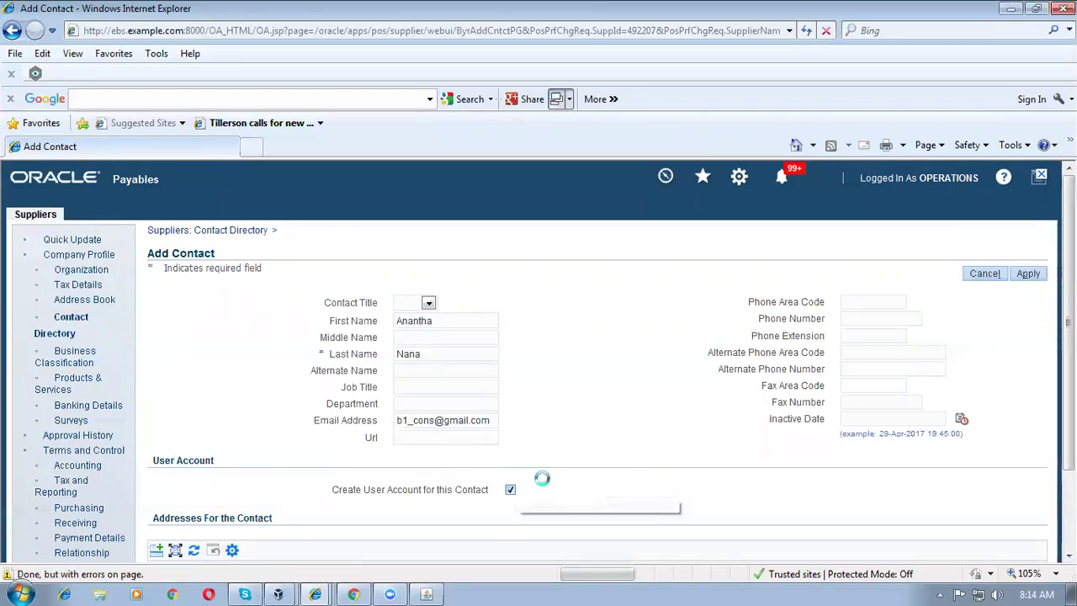
pyautogui.scroll(-3, 547, 483)
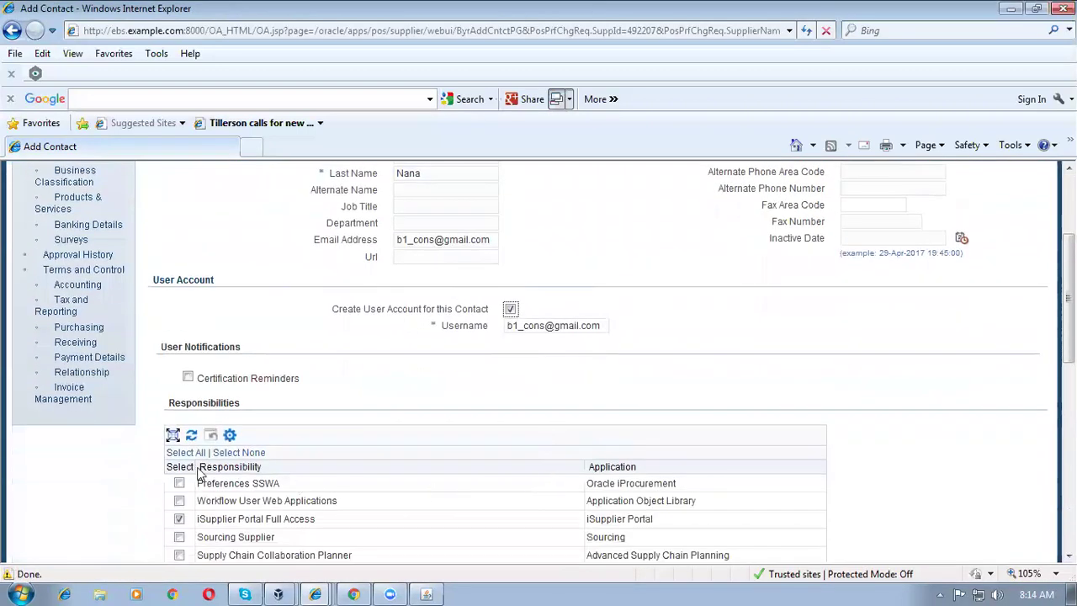
pyautogui.click(185, 453)
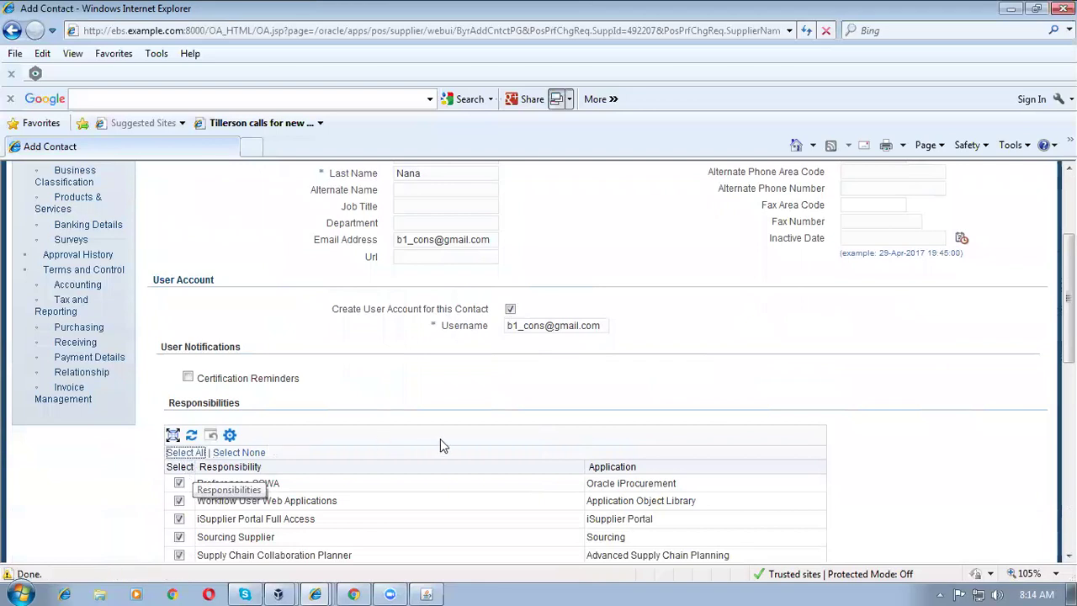
pyautogui.click(1028, 214)
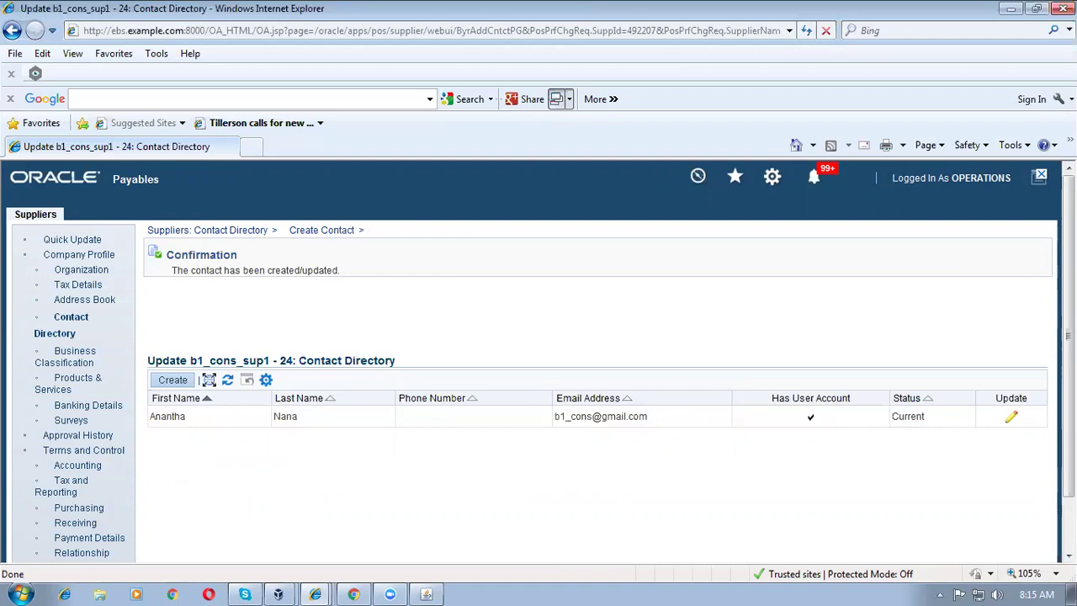
# Step: Open b1_cons_sup1's Purchasing settings and show Site 1's self billing options
pyautogui.scroll(-1, 538, 360)
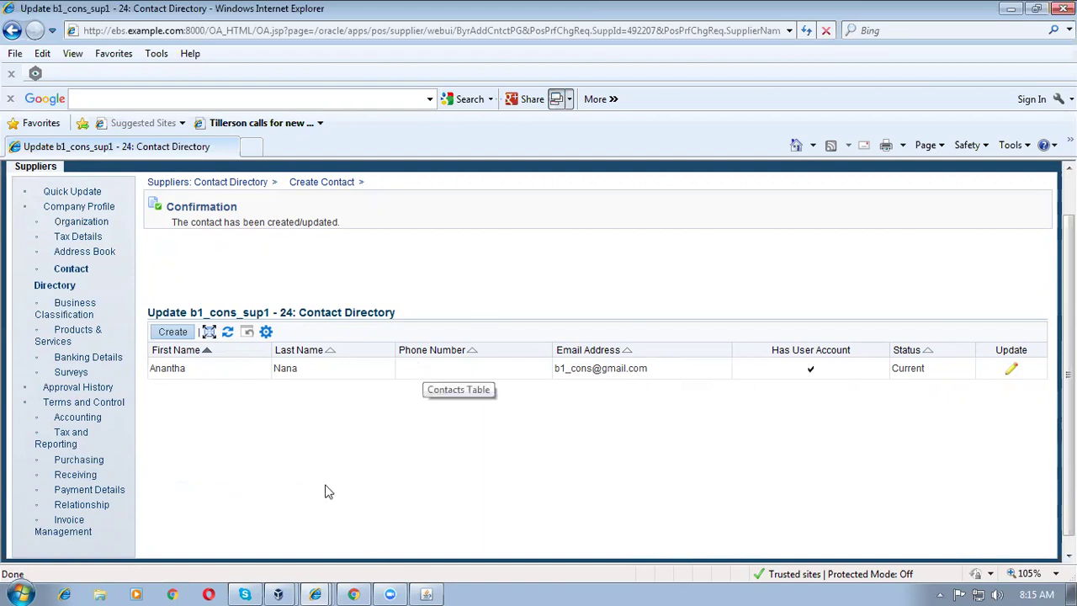
pyautogui.click(74, 465)
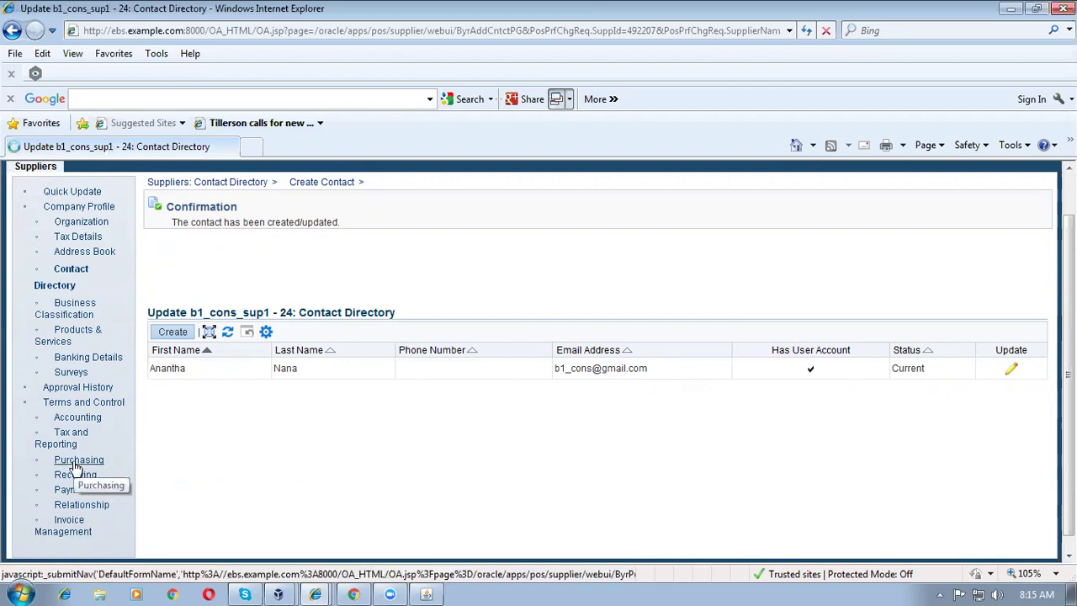
pyautogui.click(239, 407)
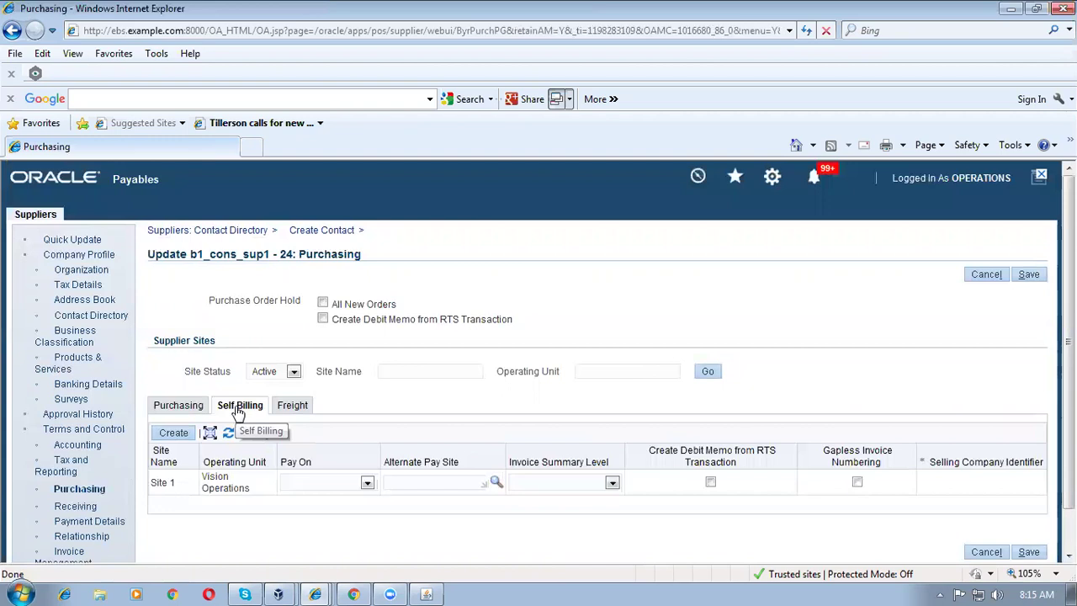
# Step: Set Site 1's Pay On to Use and Invoice Summary Level to Consumption Advice, then save
pyautogui.click(342, 491)
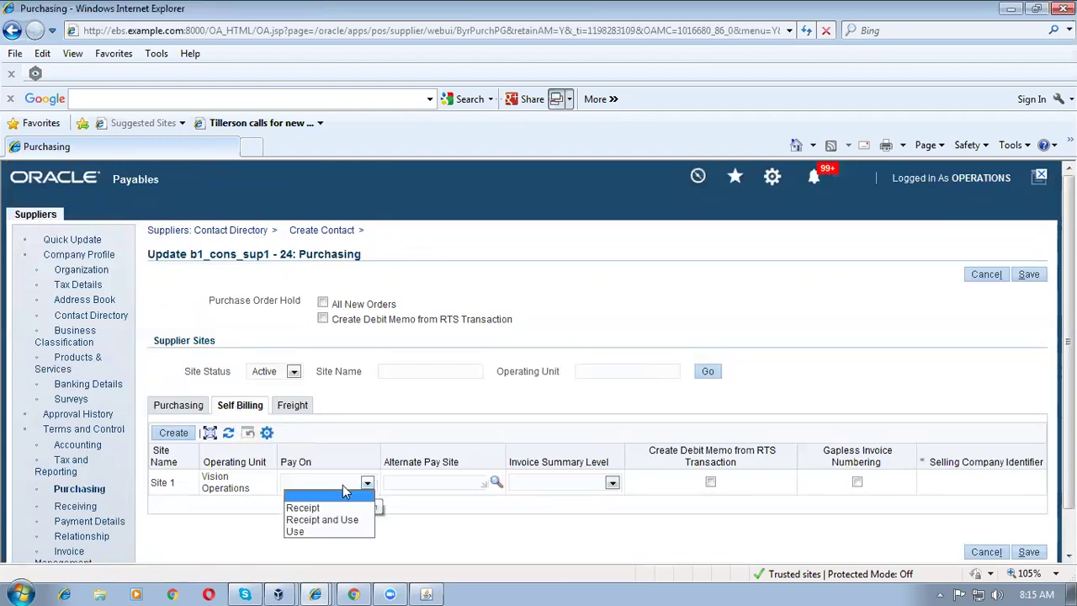
pyautogui.click(312, 533)
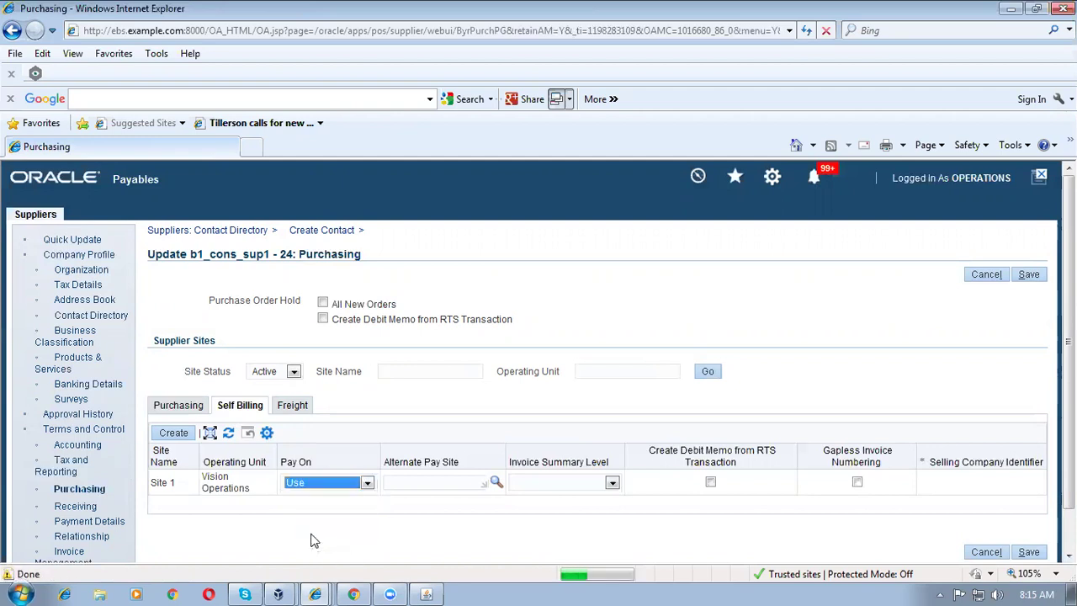
pyautogui.click(612, 482)
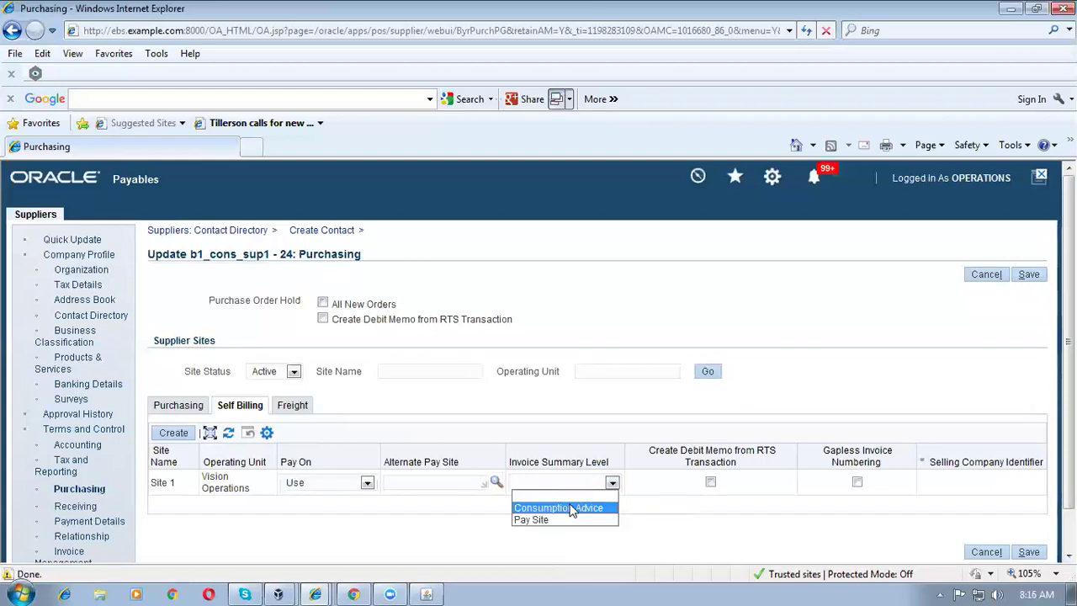
pyautogui.click(572, 509)
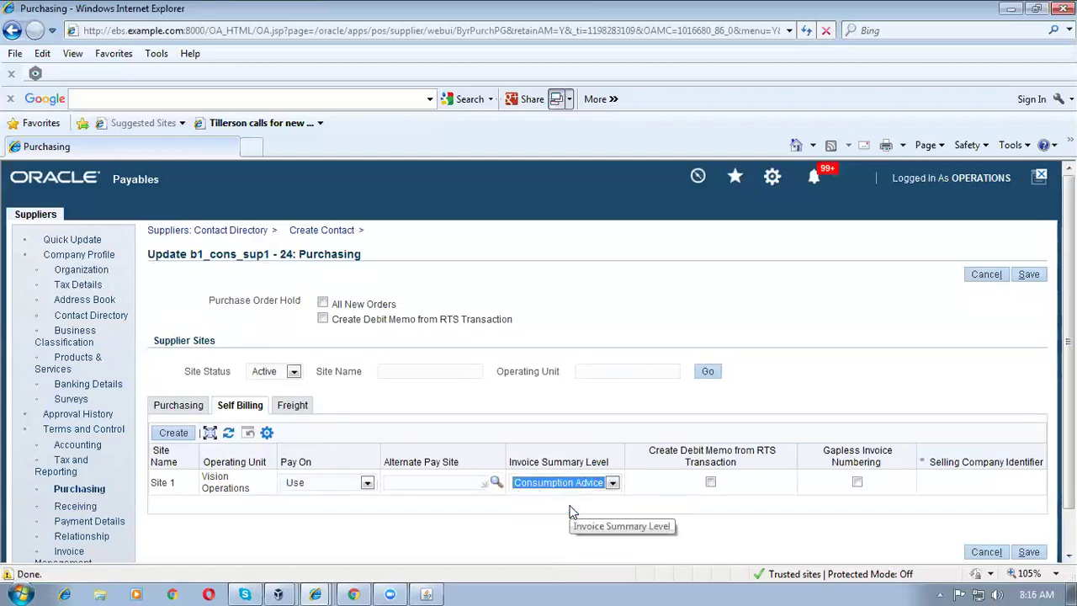
pyautogui.click(485, 551)
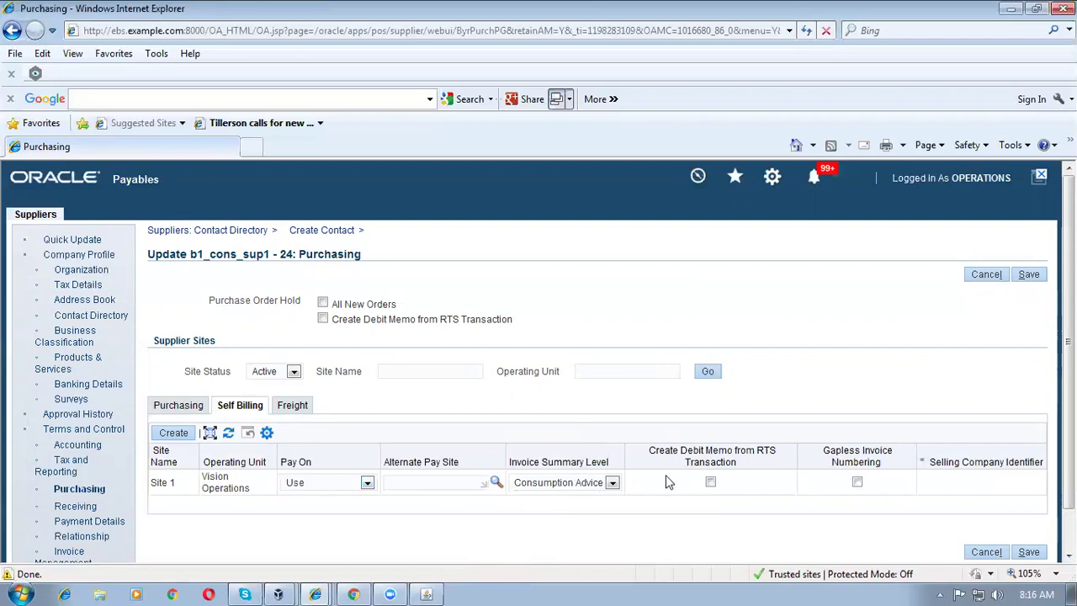
pyautogui.click(1028, 275)
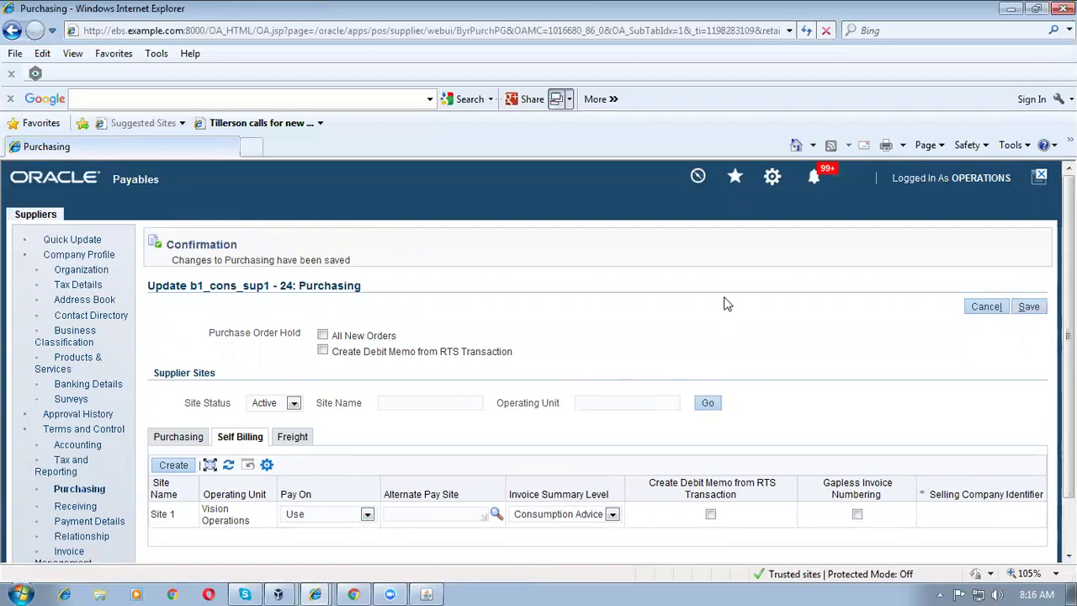
pyautogui.click(1029, 308)
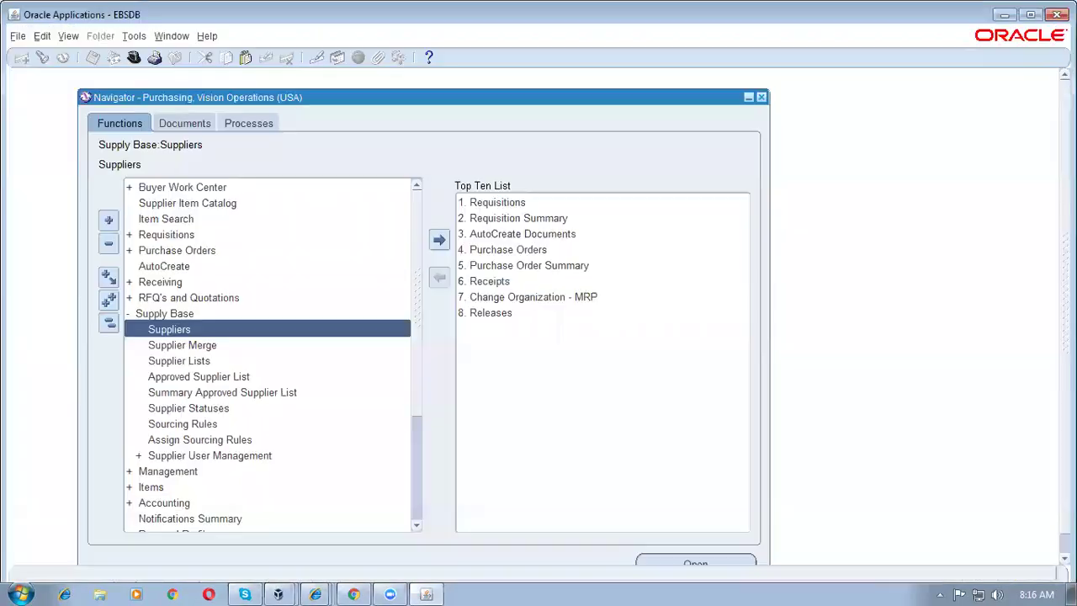
# Step: Load the E-Business Suite login page at ebs.example.com:8000 in a reused Chrome tab
pyautogui.click(354, 591)
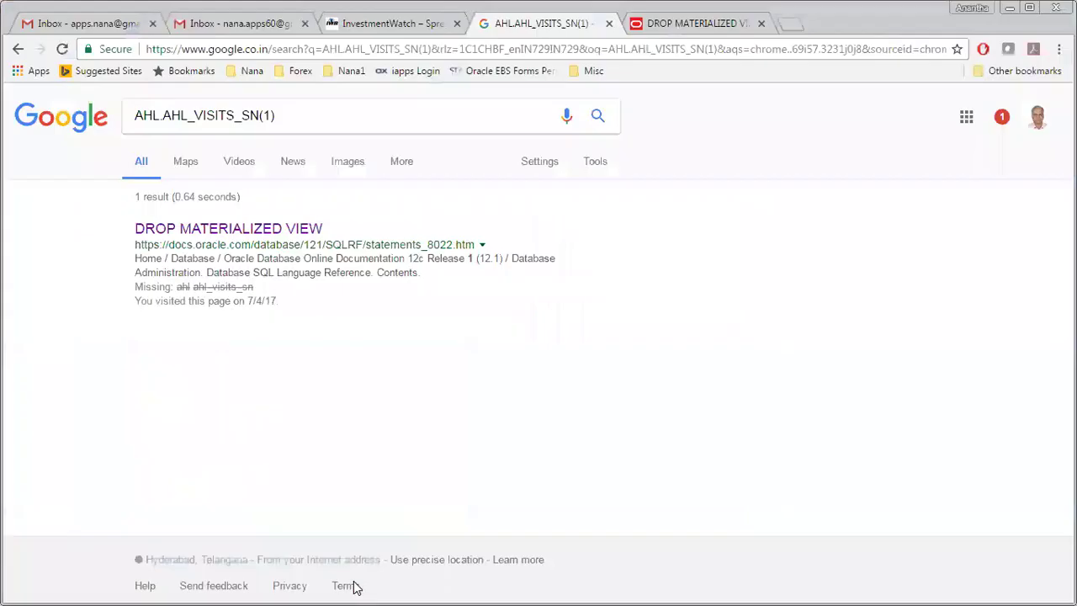
pyautogui.click(369, 24)
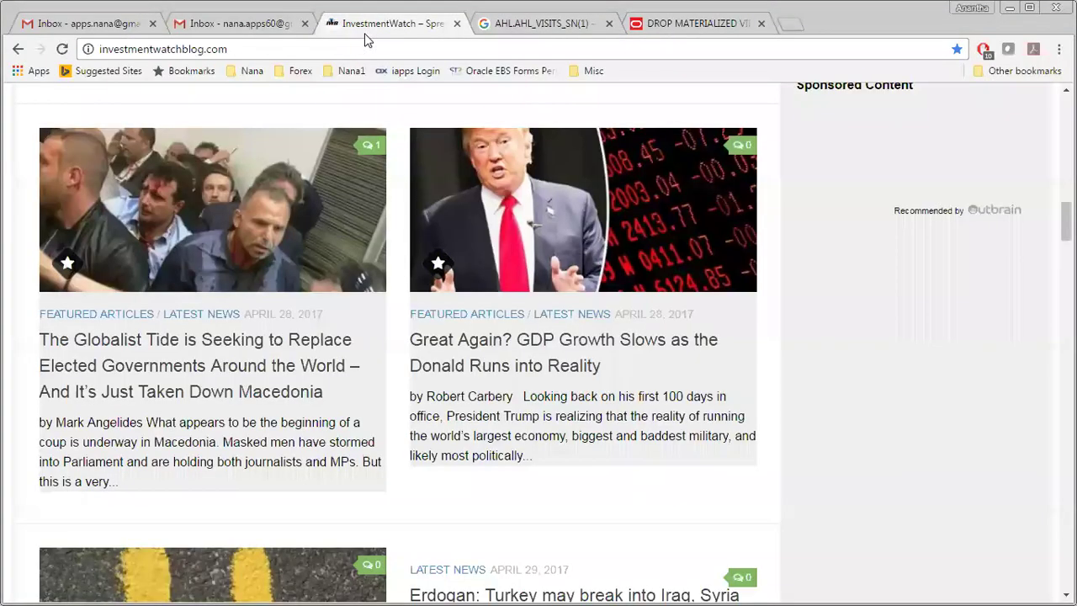
pyautogui.click(267, 49)
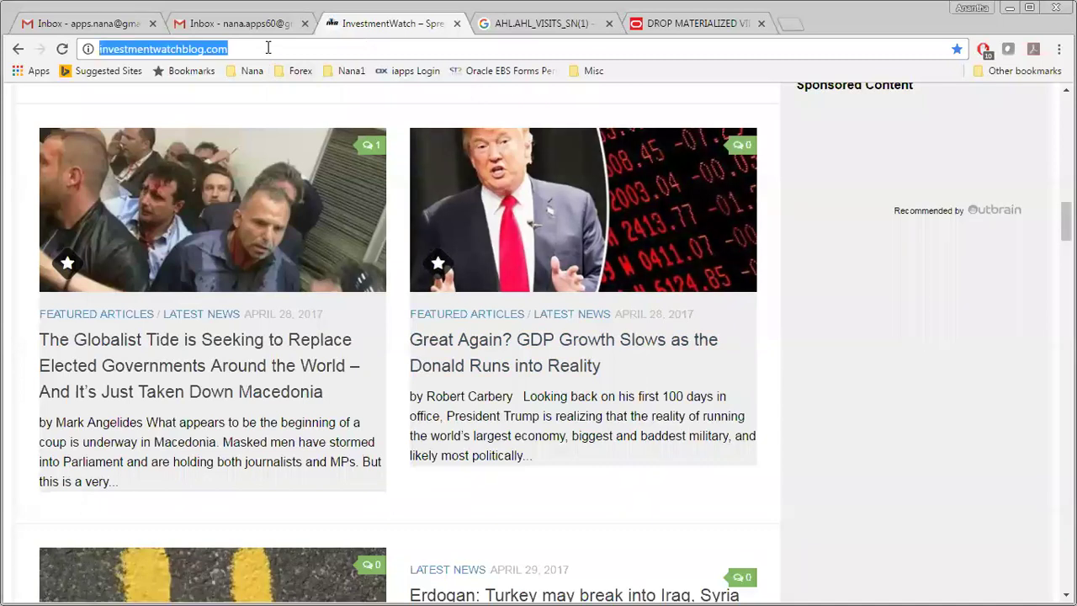
pyautogui.write('http://')
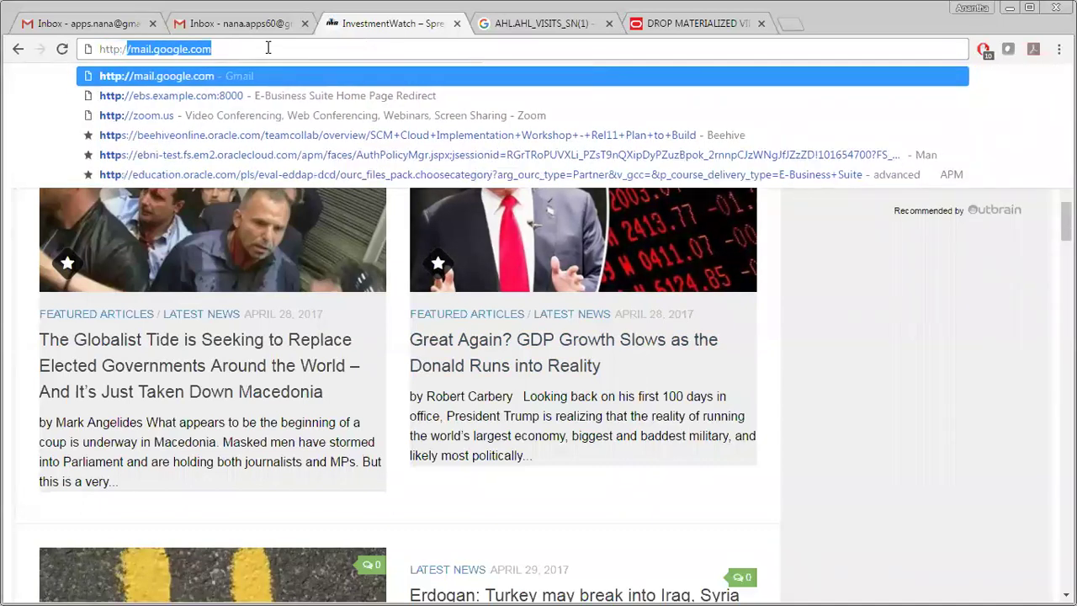
pyautogui.write('ebs')
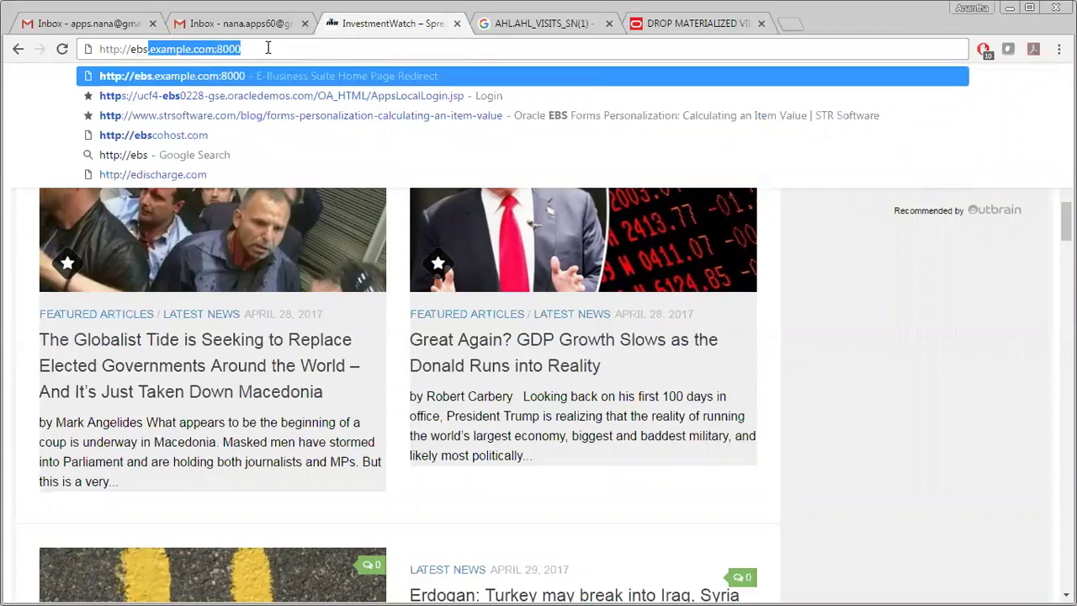
pyautogui.press('Return')
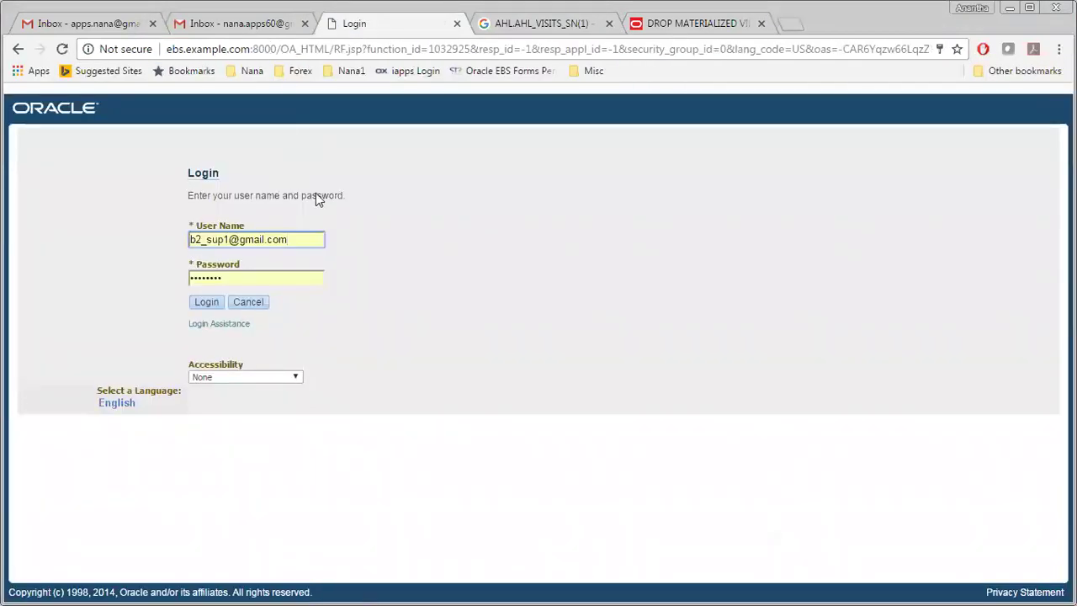
# Step: Sign in with the new supplier contact's e-mail login and password
pyautogui.moveTo(310, 239); pyautogui.dragTo(61, 242)
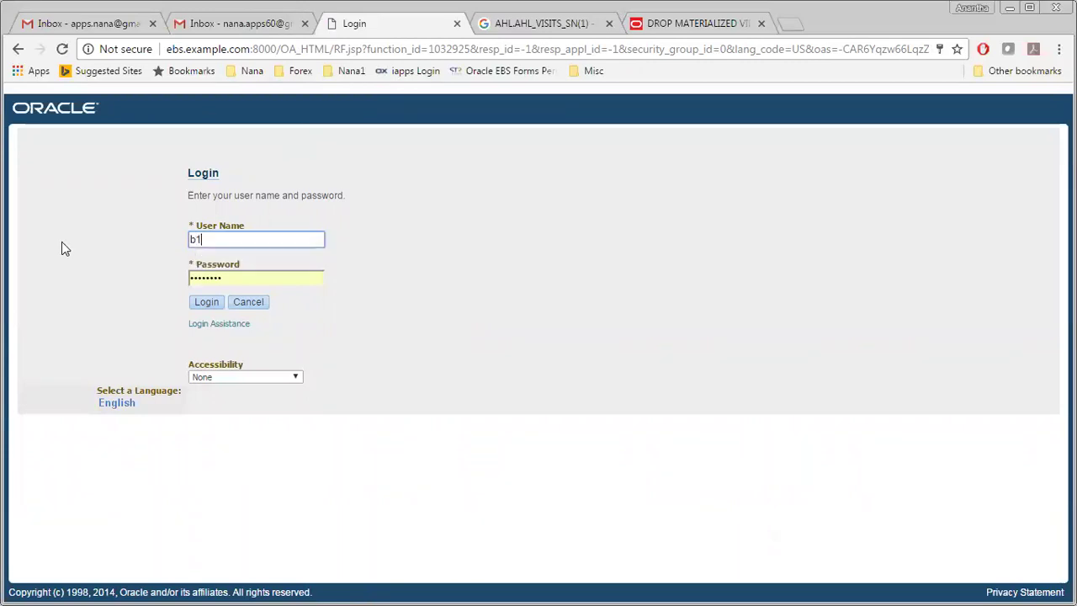
pyautogui.press('Tab')
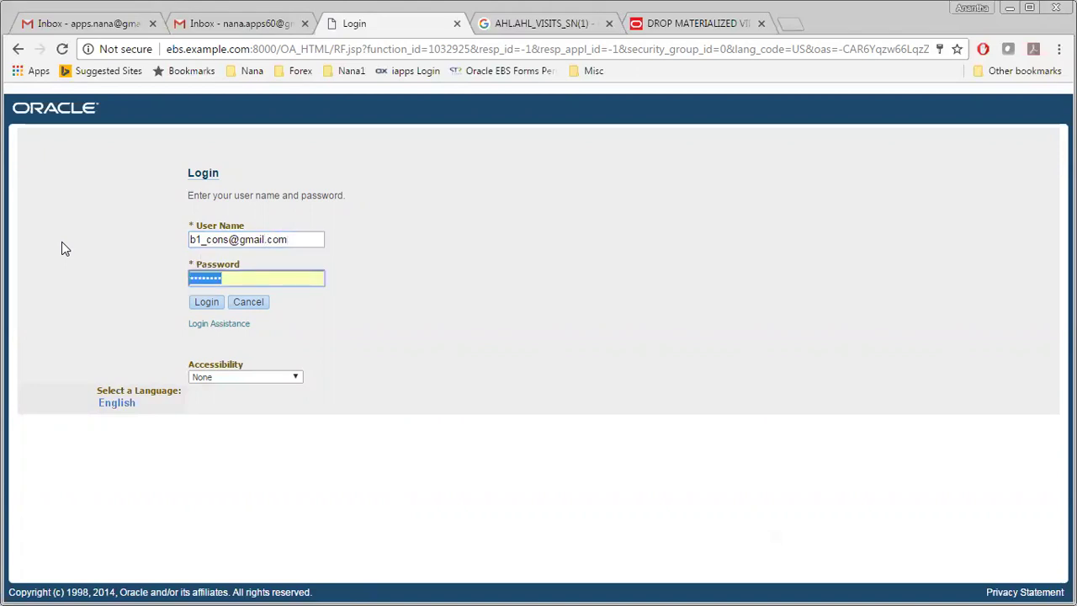
pyautogui.write('•••••••')
pyautogui.press('Return')
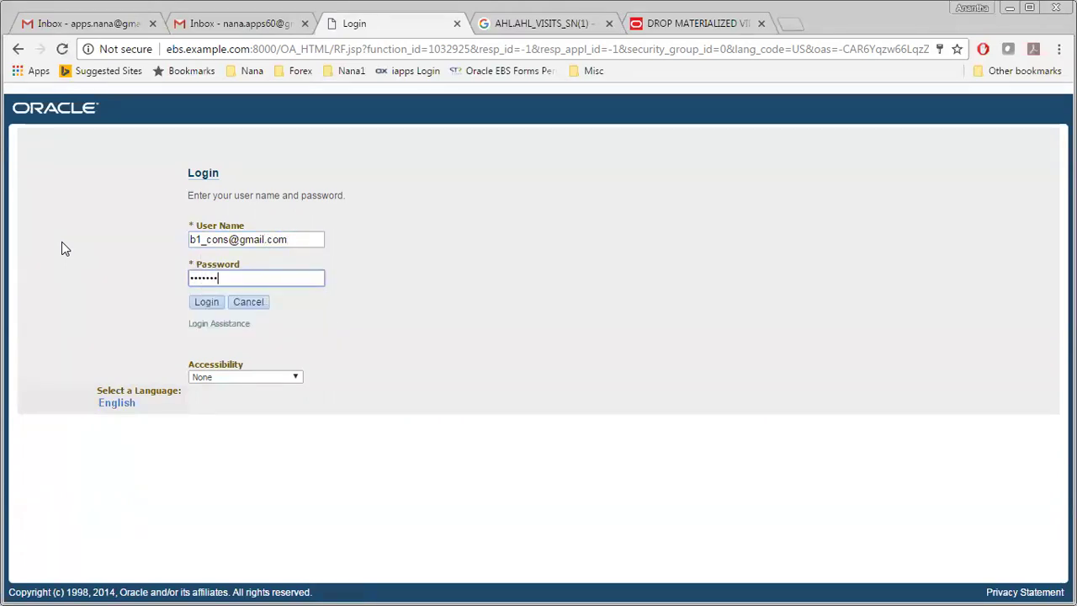
# Step: Change the password by entering the current password and the new one twice, then submit
pyautogui.write('•••••••')
pyautogui.press('Tab')
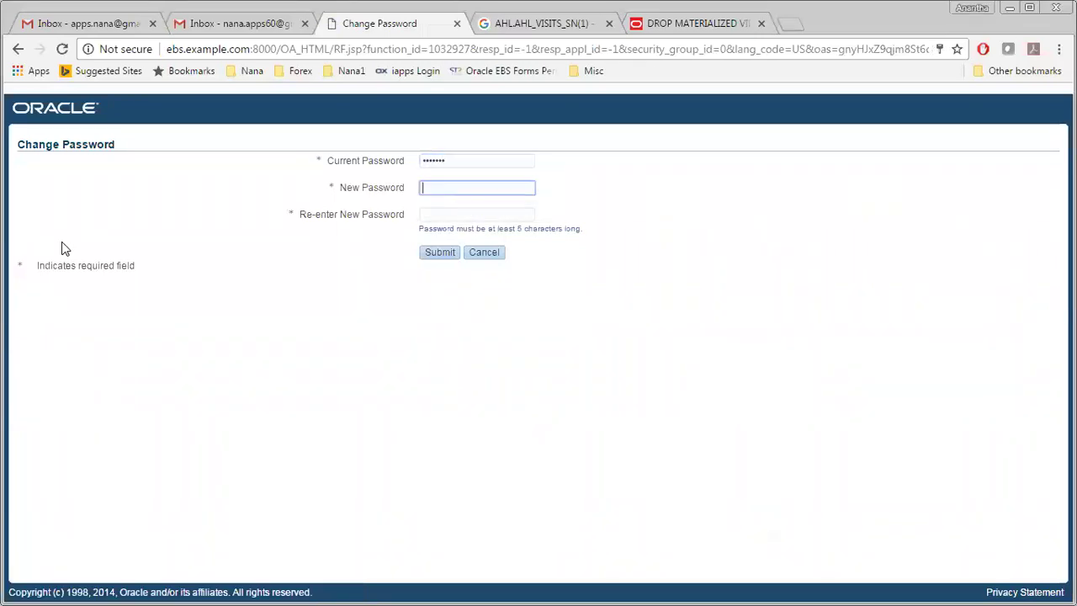
pyautogui.write('••••••••')
pyautogui.press('Tab')
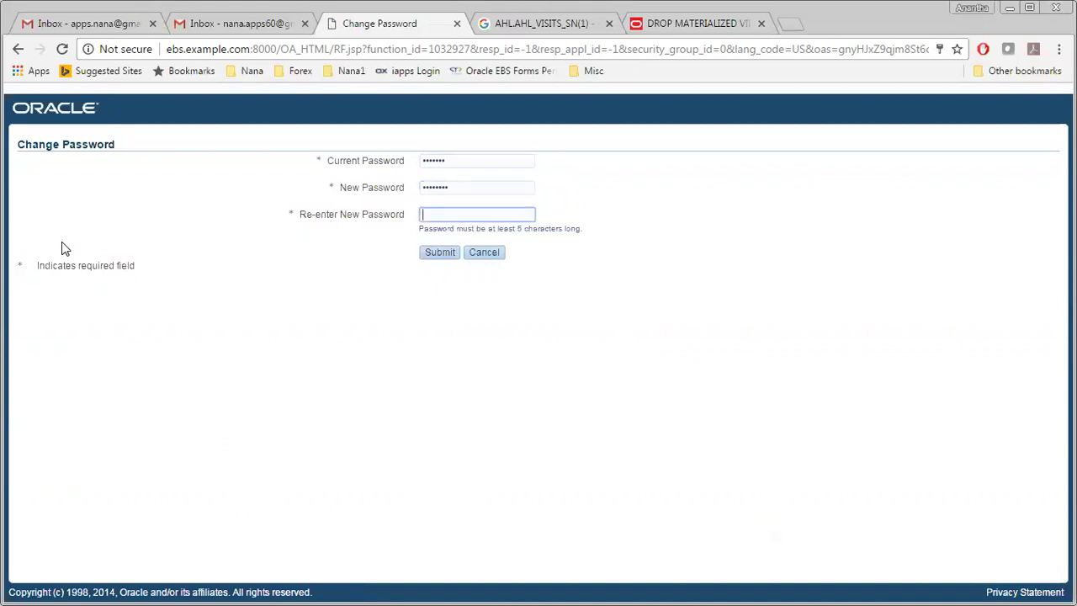
pyautogui.write('••••••••')
pyautogui.click(434, 255)
pyautogui.press('Return')
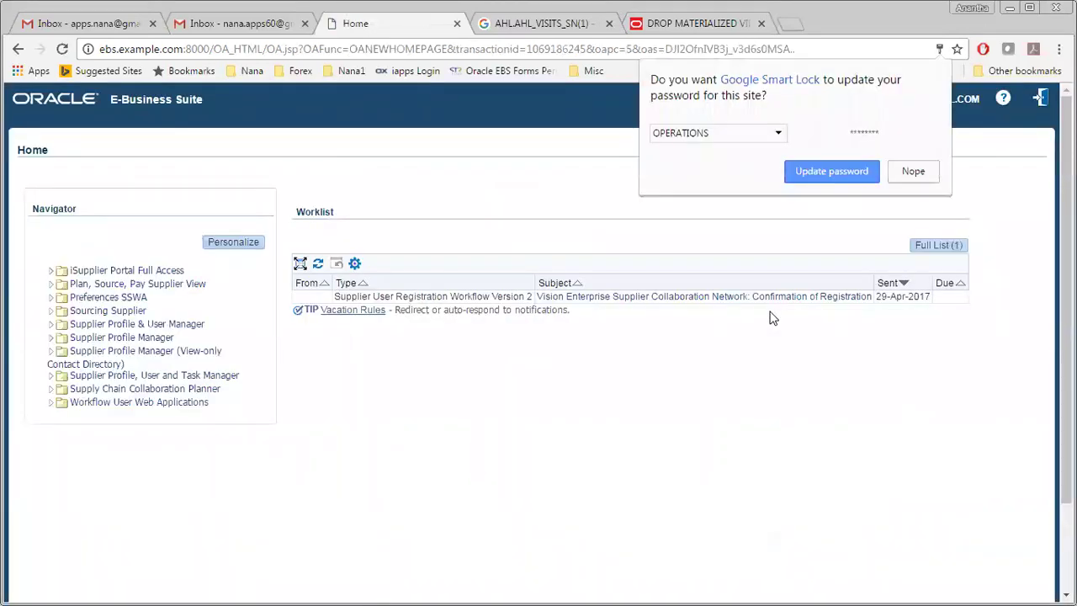
# Step: Let the browser update the saved password and open the registration notification in iSupplier Portal
pyautogui.click(833, 171)
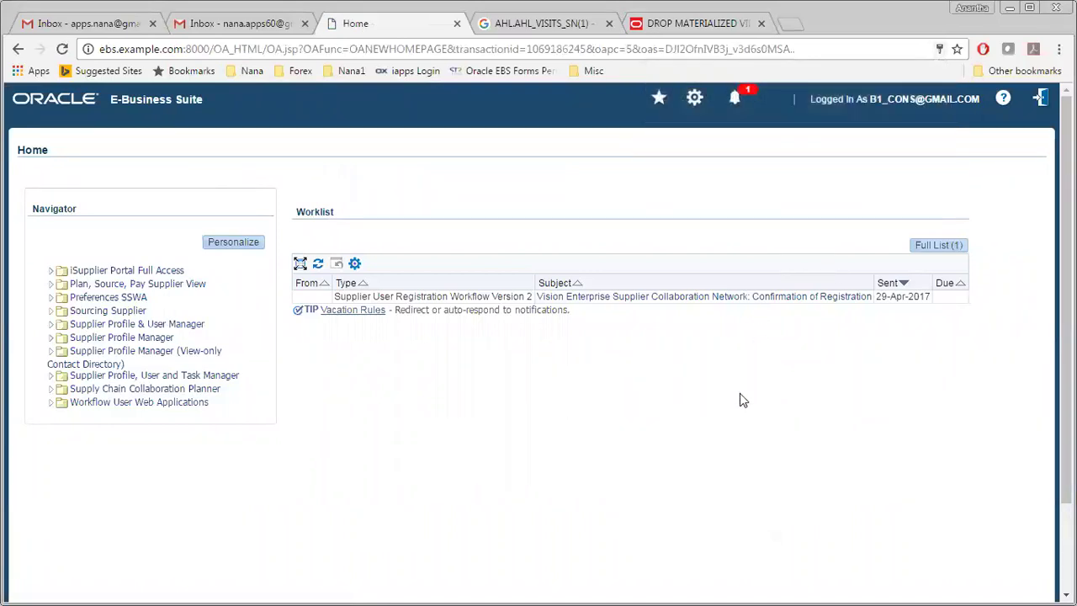
pyautogui.click(126, 271)
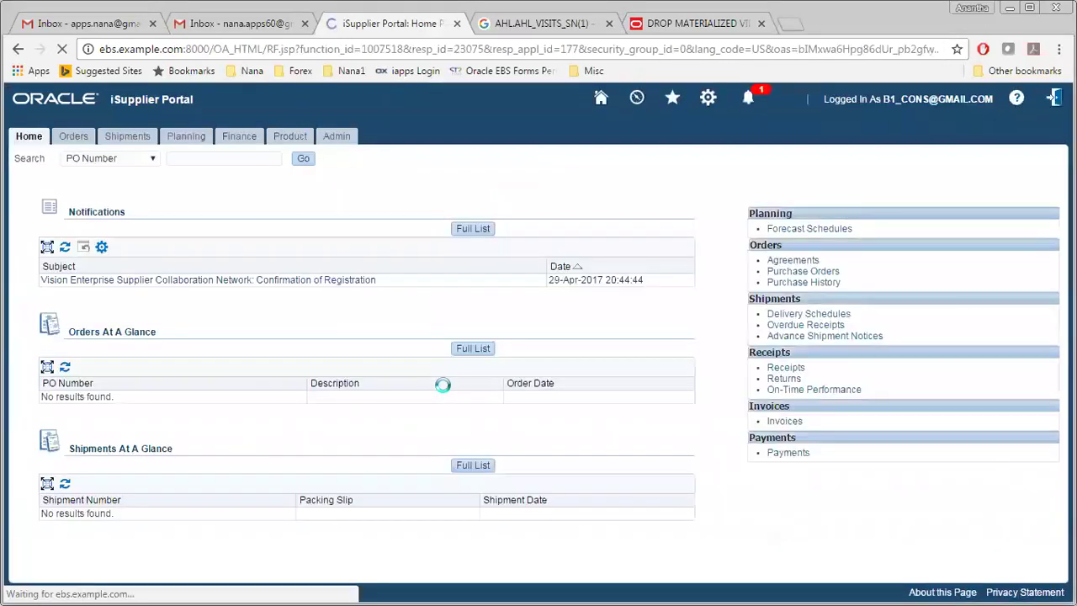
pyautogui.click(131, 283)
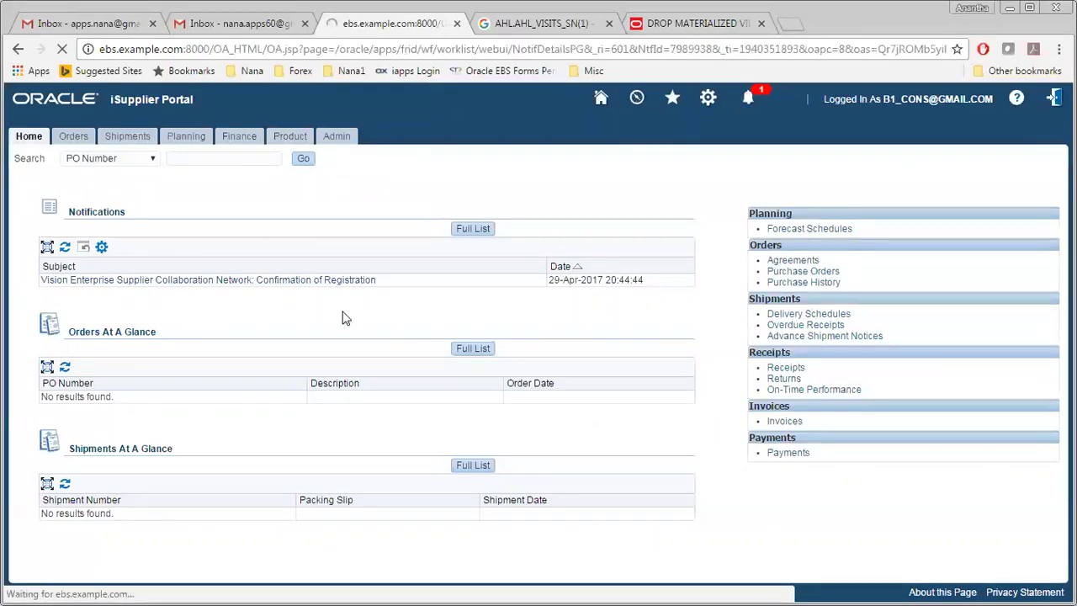
# Step: Review the company and initial password in the notification, acknowledge it, and return Home
pyautogui.moveTo(157, 297); pyautogui.dragTo(199, 299)
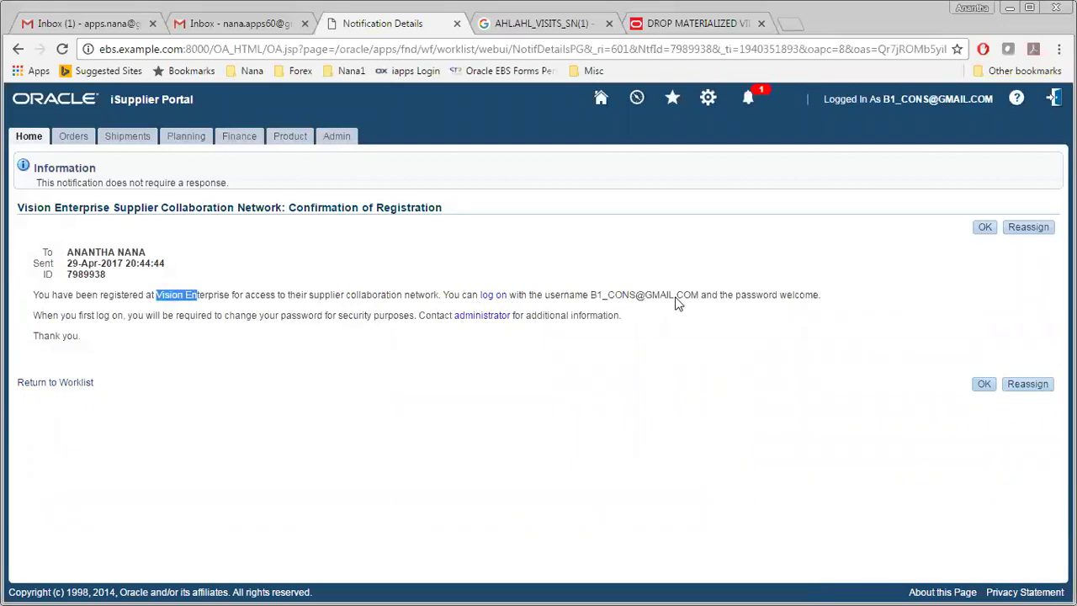
pyautogui.moveTo(779, 299); pyautogui.dragTo(818, 306)
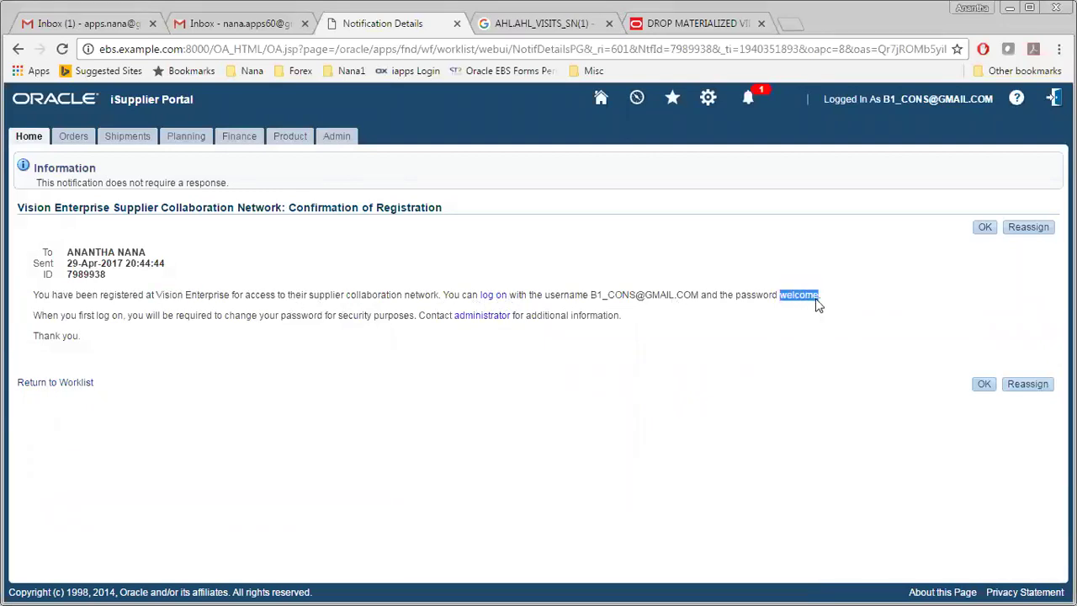
pyautogui.click(983, 229)
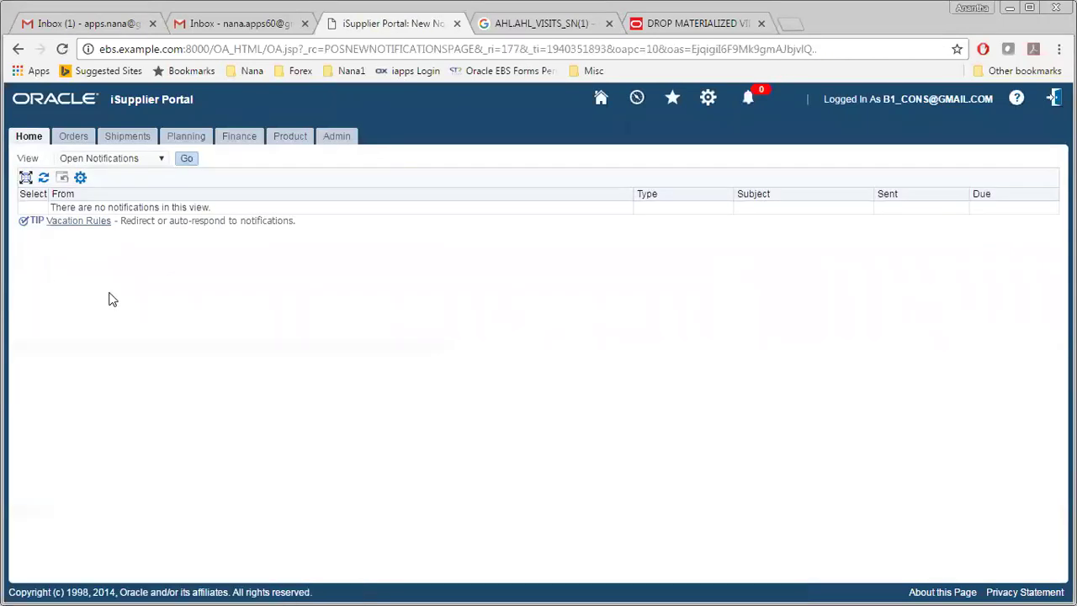
pyautogui.click(30, 143)
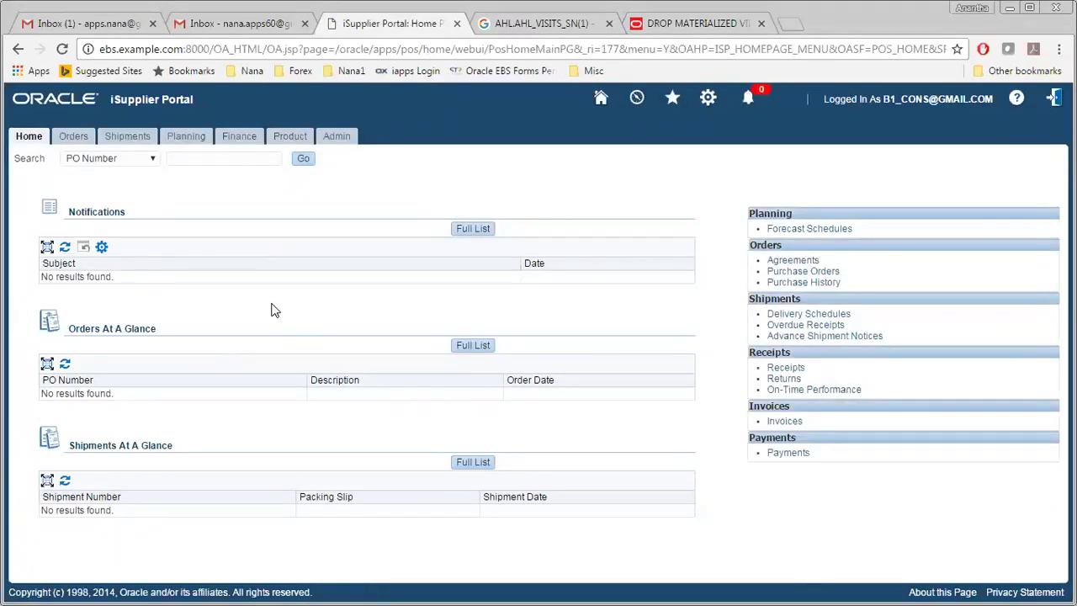
pyautogui.hotkey('alt', 'Tab')
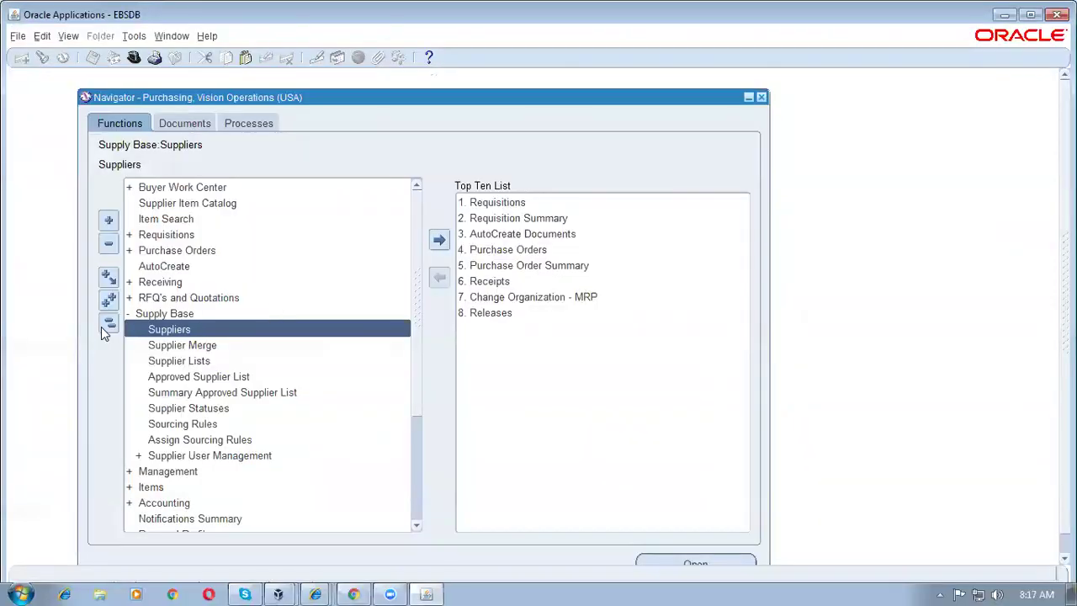
# Step: Expand Items in the collapsed Navigator and open Master Items, filtering organizations by 'm'
pyautogui.click(103, 327)
pyautogui.doubleClick(199, 348)
pyautogui.doubleClick(200, 360)
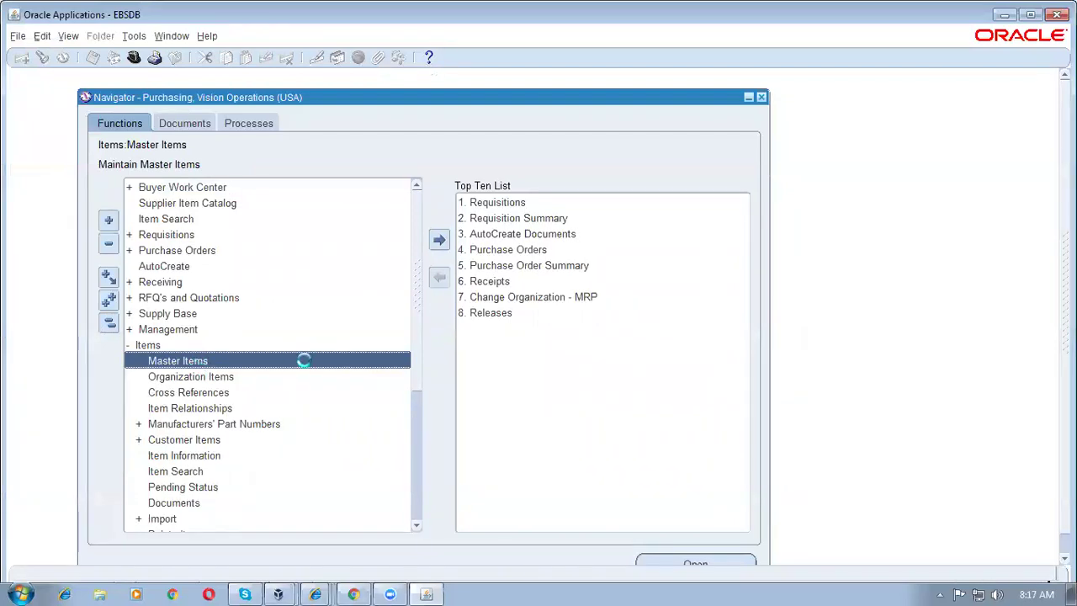
pyautogui.write('m')
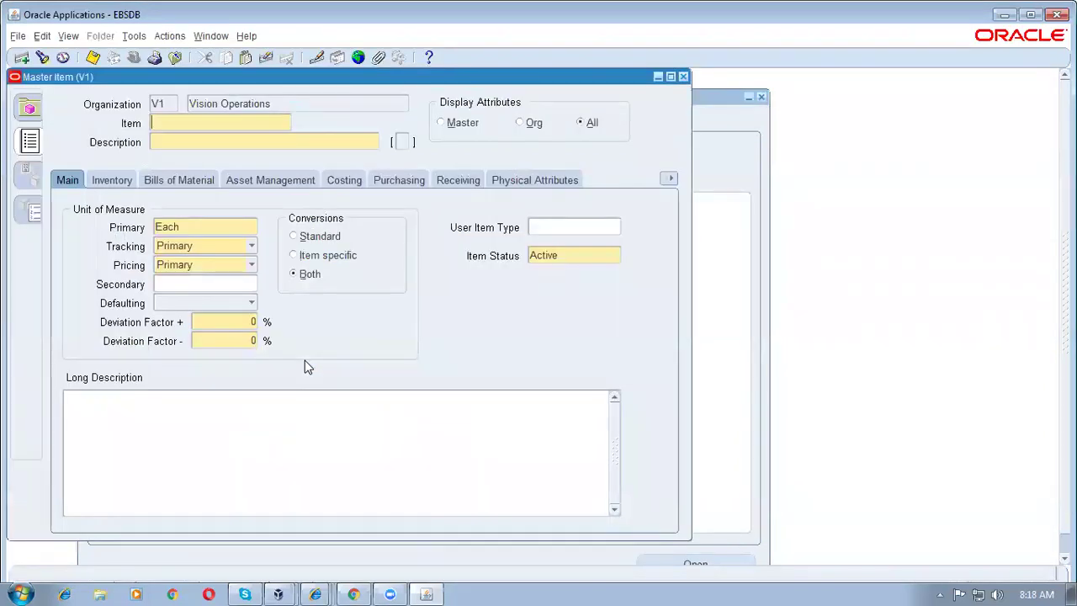
# Step: Create item b1_cons_item1, 'consigned item', from the Purchased Item template with List Price 10
pyautogui.write('b1_cons_item')
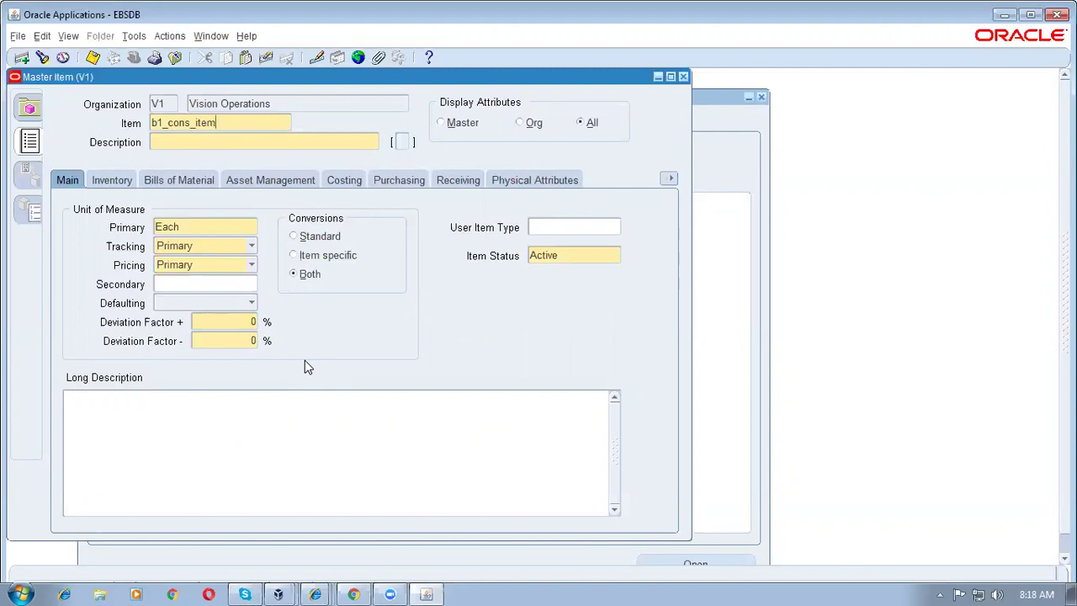
pyautogui.write('1consigned item')
pyautogui.press('Tab')
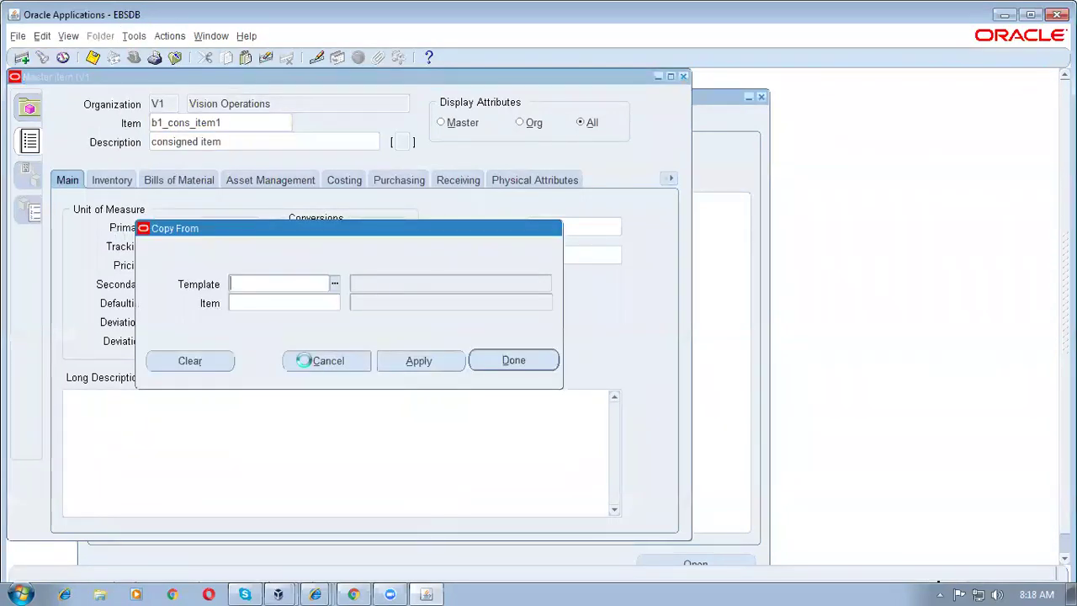
pyautogui.write('Purchased Item')
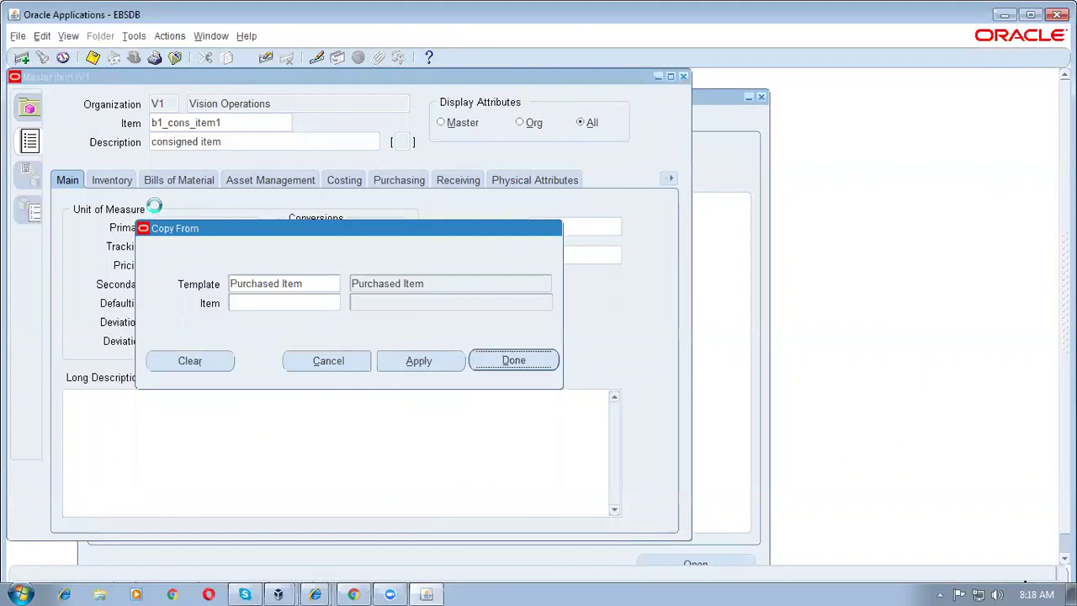
pyautogui.click(396, 180)
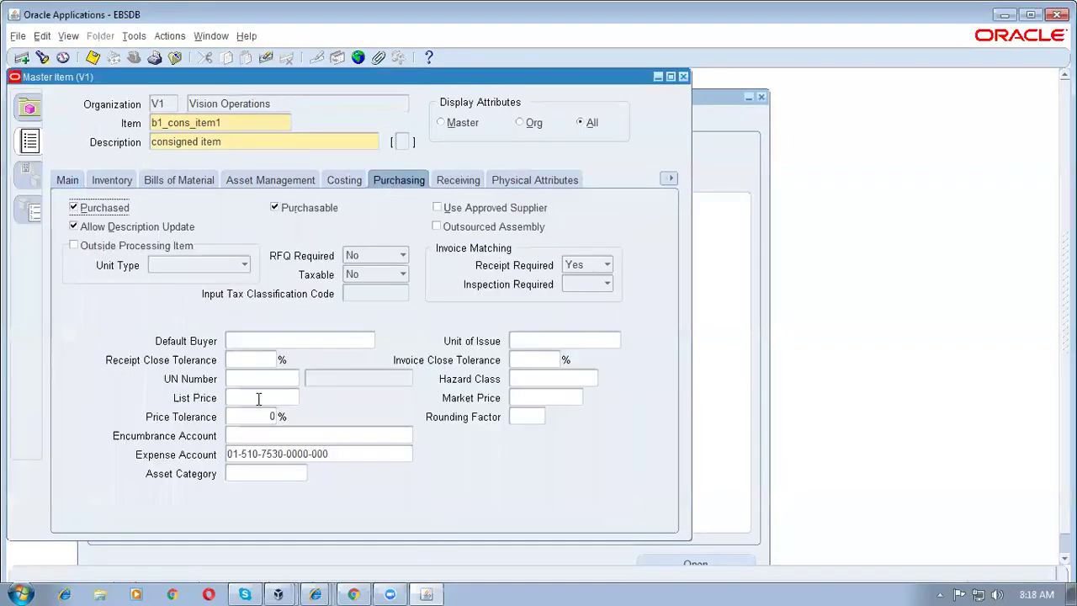
pyautogui.write('10')
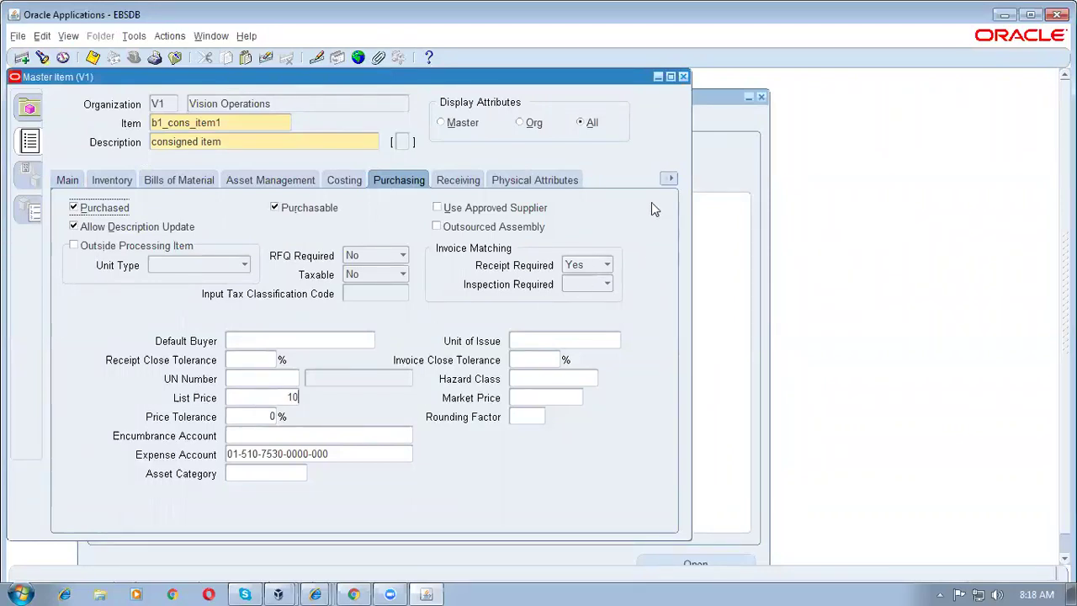
pyautogui.click(669, 181)
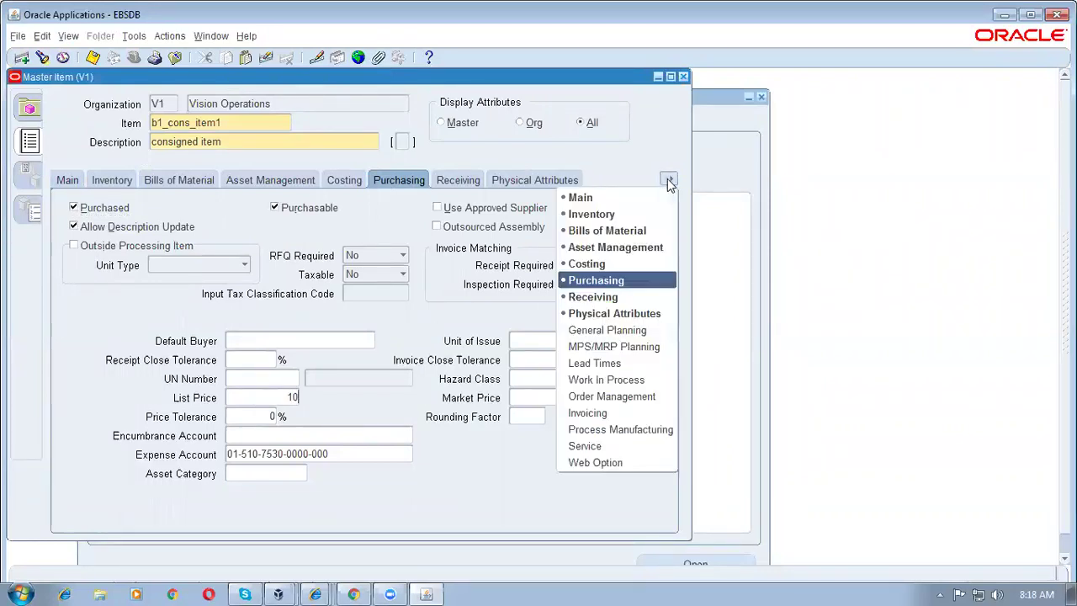
# Step: Tick Consigned under Vendor Managed on b1_cons_item1's General Planning attributes
pyautogui.click(625, 330)
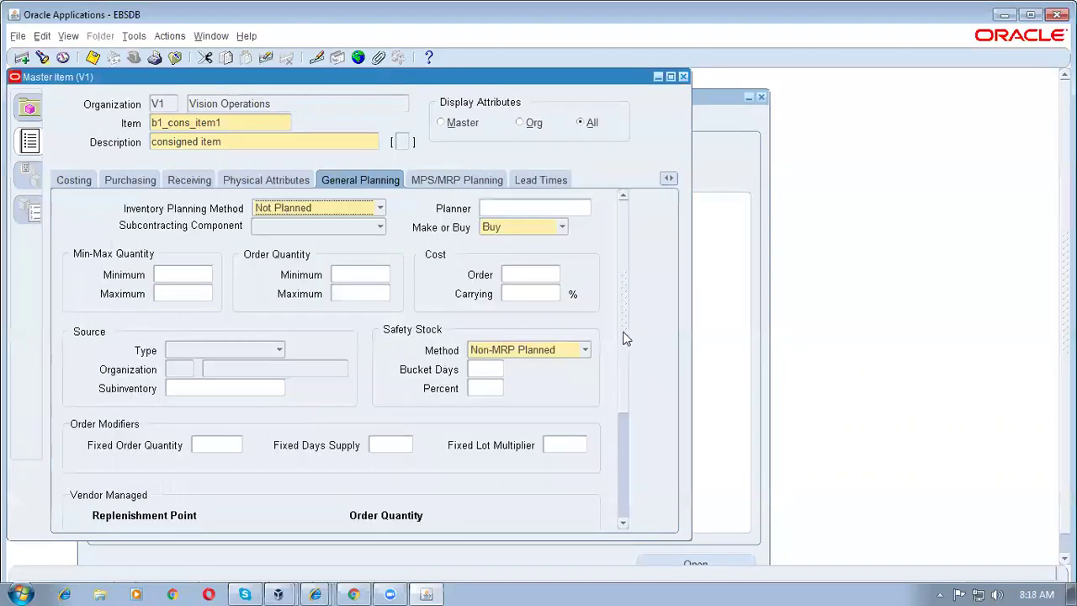
pyautogui.moveTo(628, 353); pyautogui.dragTo(636, 478)
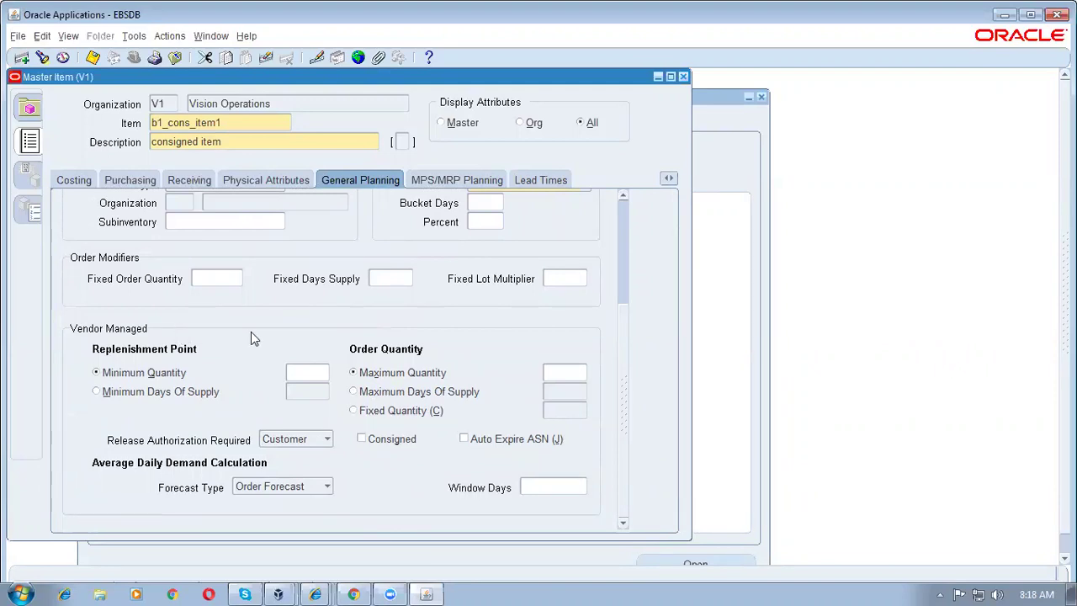
pyautogui.click(362, 439)
pyautogui.scroll(5, 618, 369)
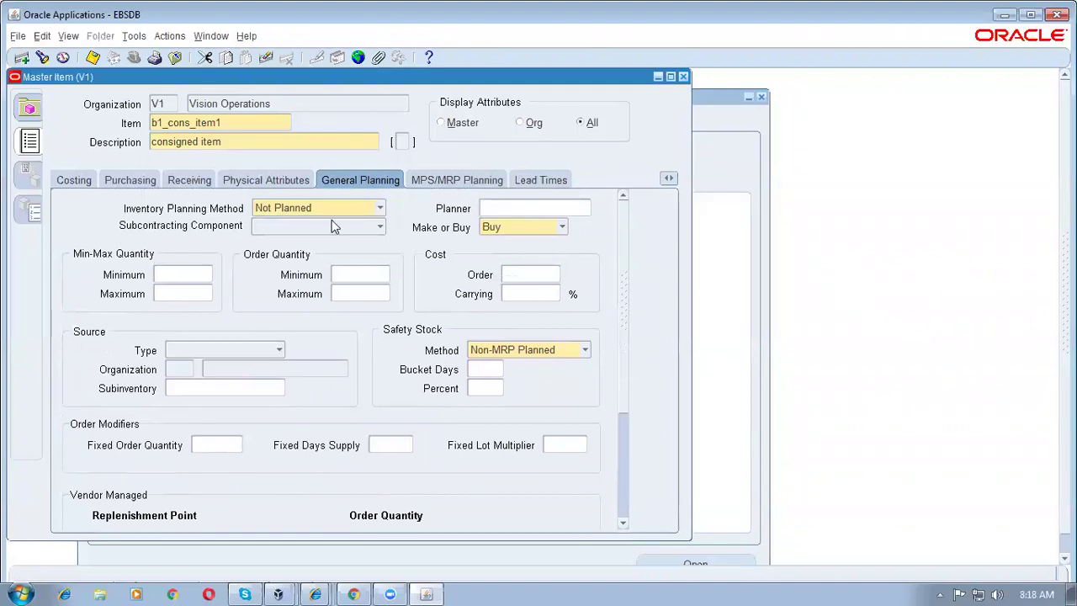
pyautogui.scroll(-5, 622, 294)
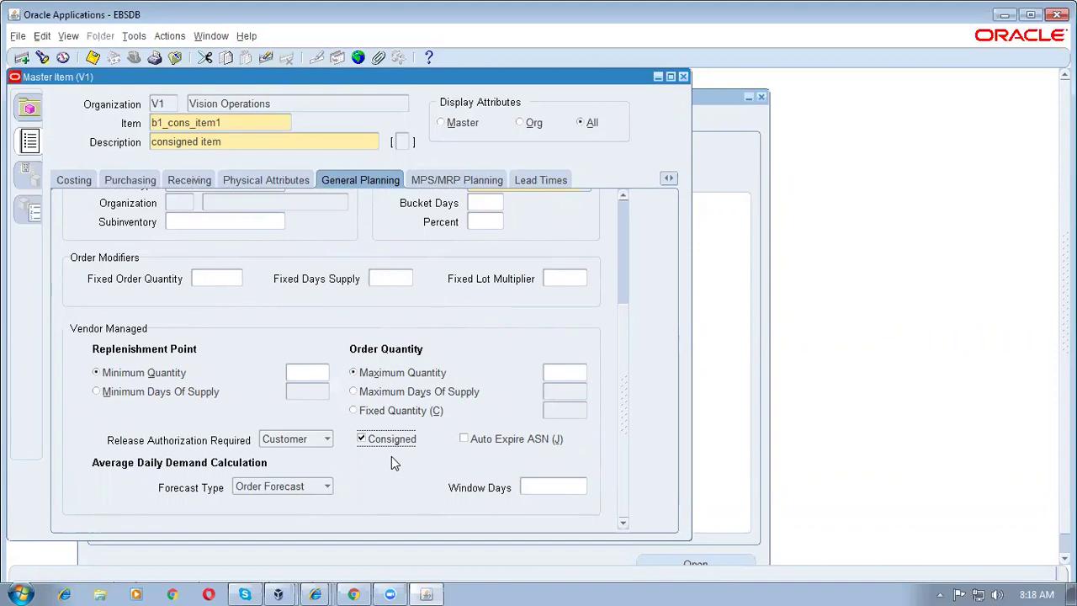
pyautogui.scroll(5, 633, 370)
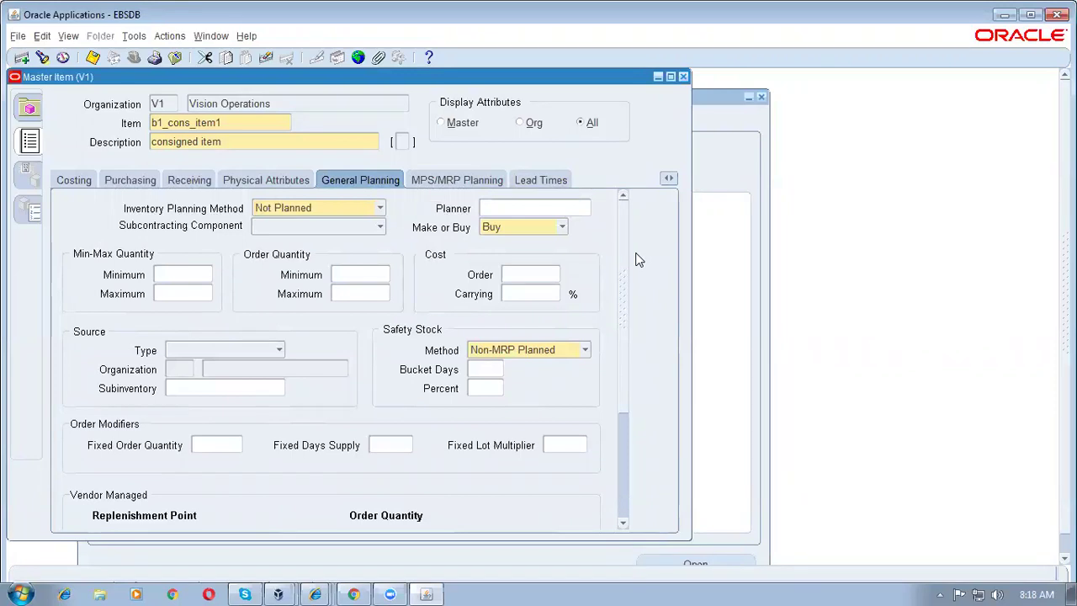
pyautogui.click(121, 187)
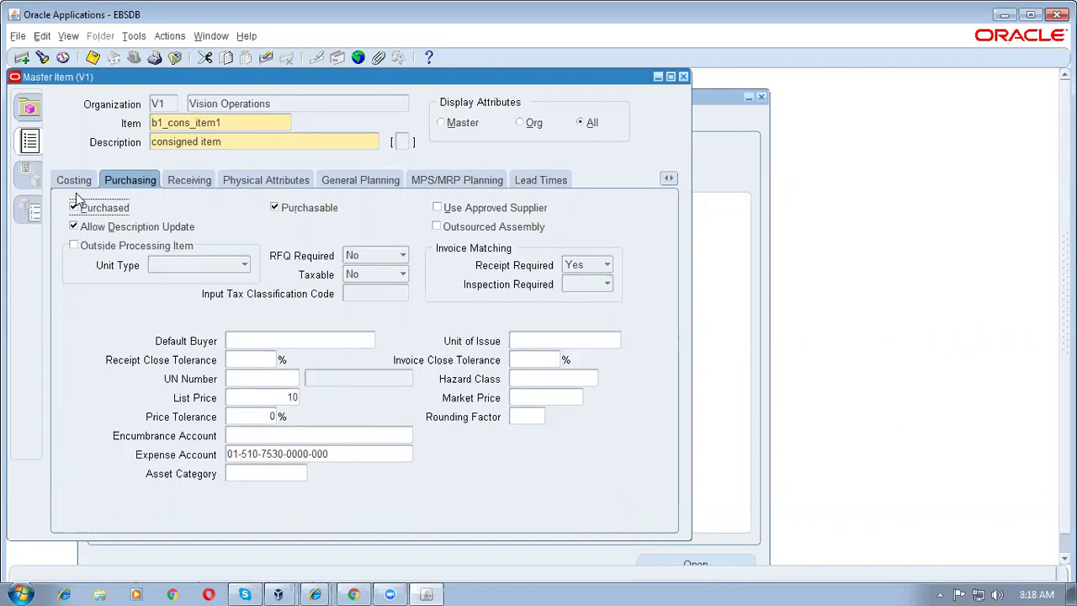
pyautogui.click(380, 180)
pyautogui.moveTo(625, 277); pyautogui.dragTo(612, 244)
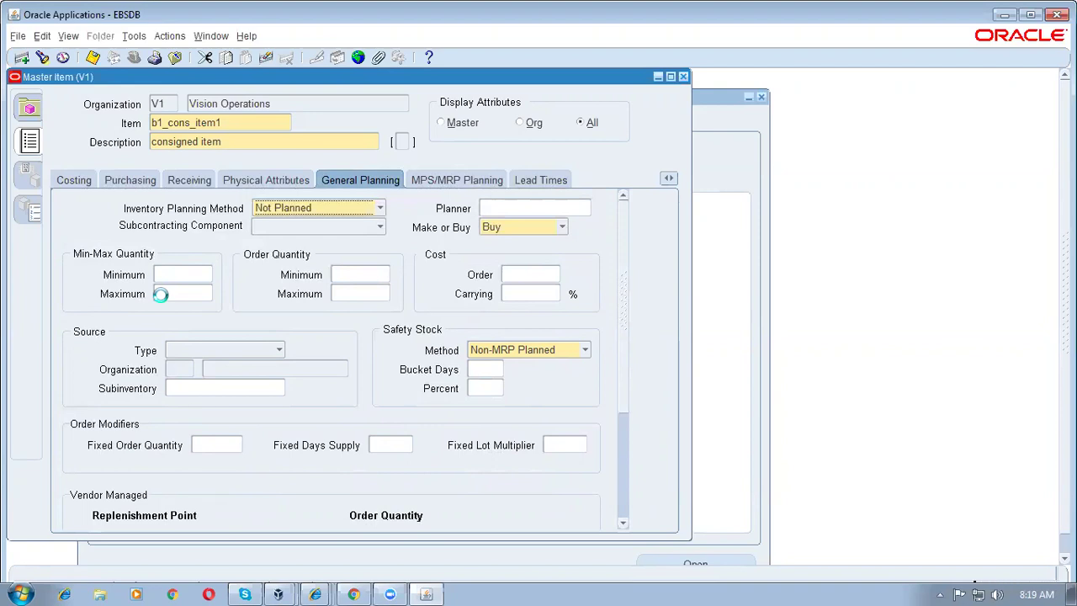
# Step: Assign b1_cons_item1 to M1 Seattle Manufacturing, save, and close the Master Item form
pyautogui.hotkey('alt', 't')
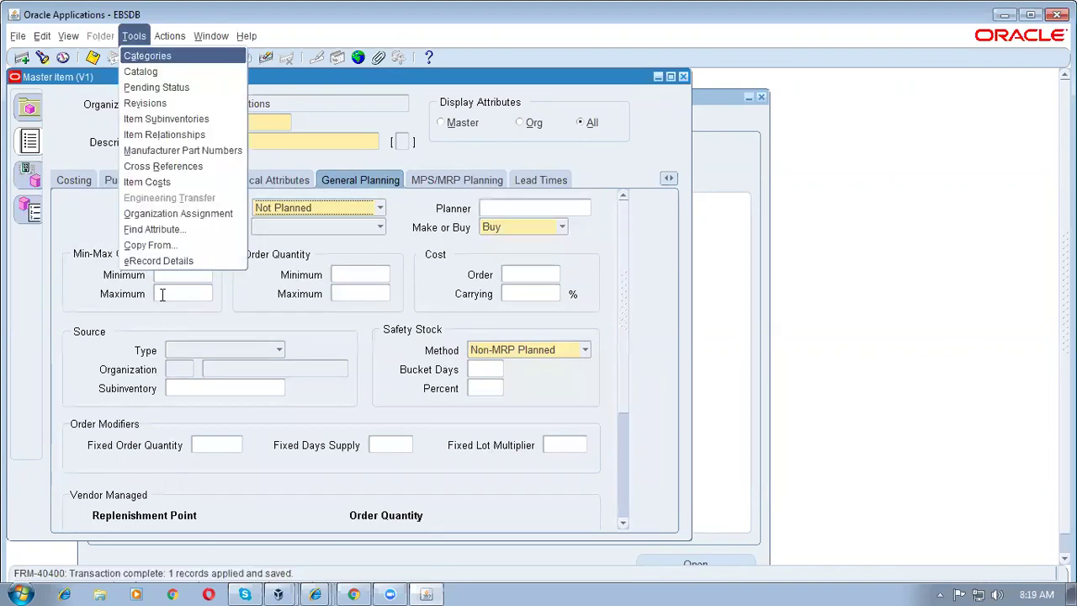
pyautogui.press('o')
pyautogui.click(621, 209)
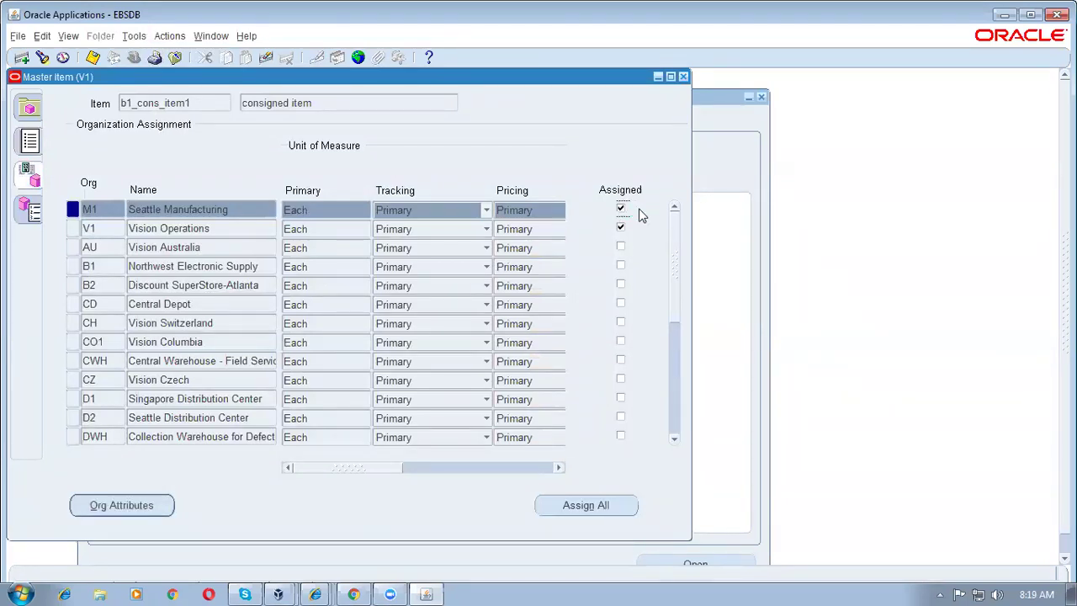
pyautogui.hotkey('ctrl', 's')
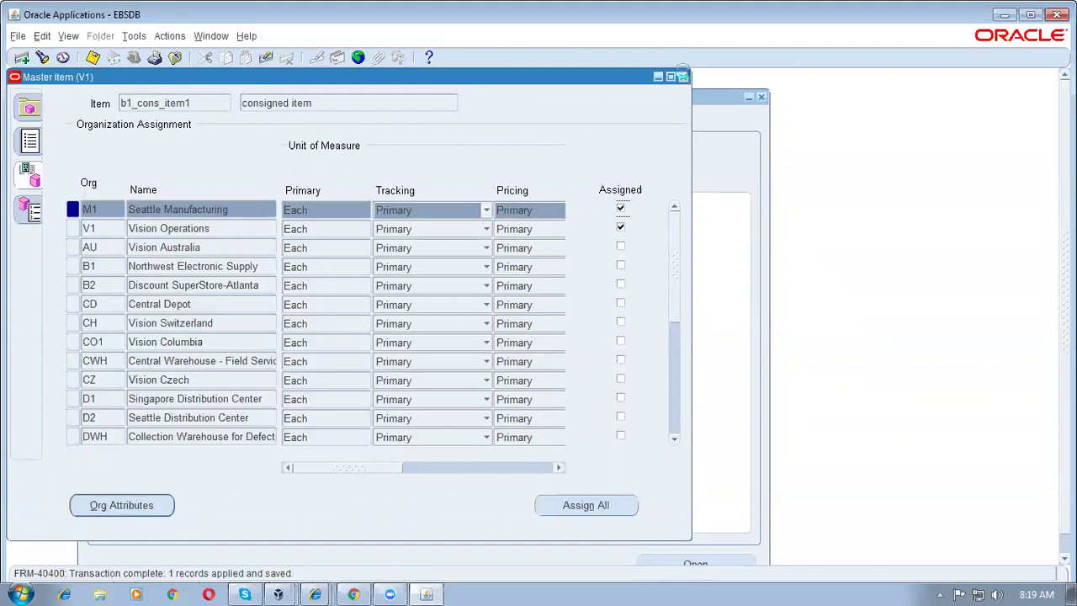
pyautogui.click(684, 77)
pyautogui.click(102, 325)
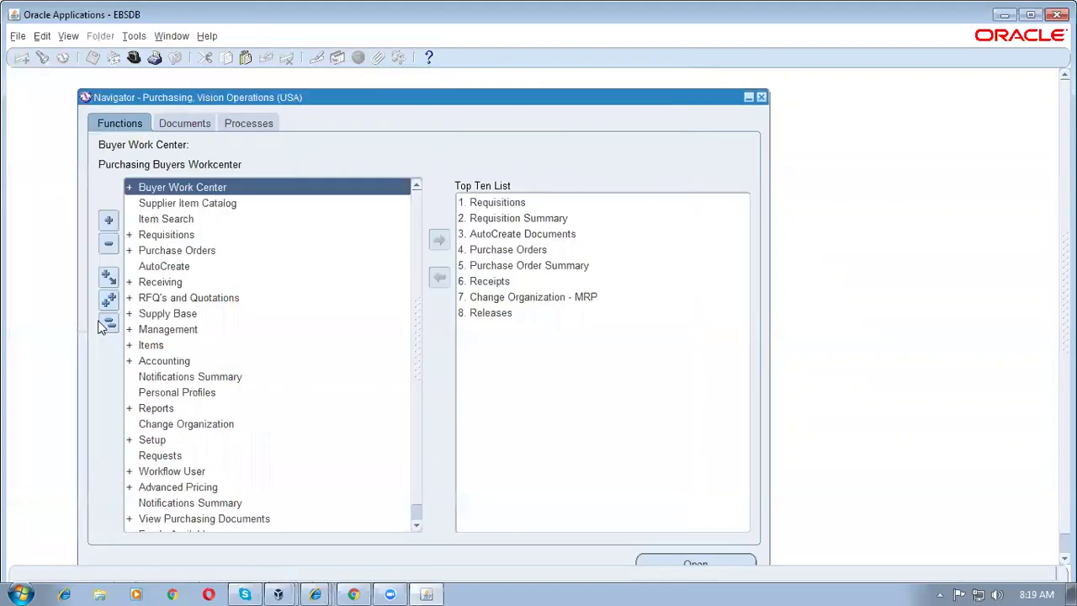
# Step: Start a Blanket Purchase Agreement for supplier b1_cons_sup1
pyautogui.click(531, 249)
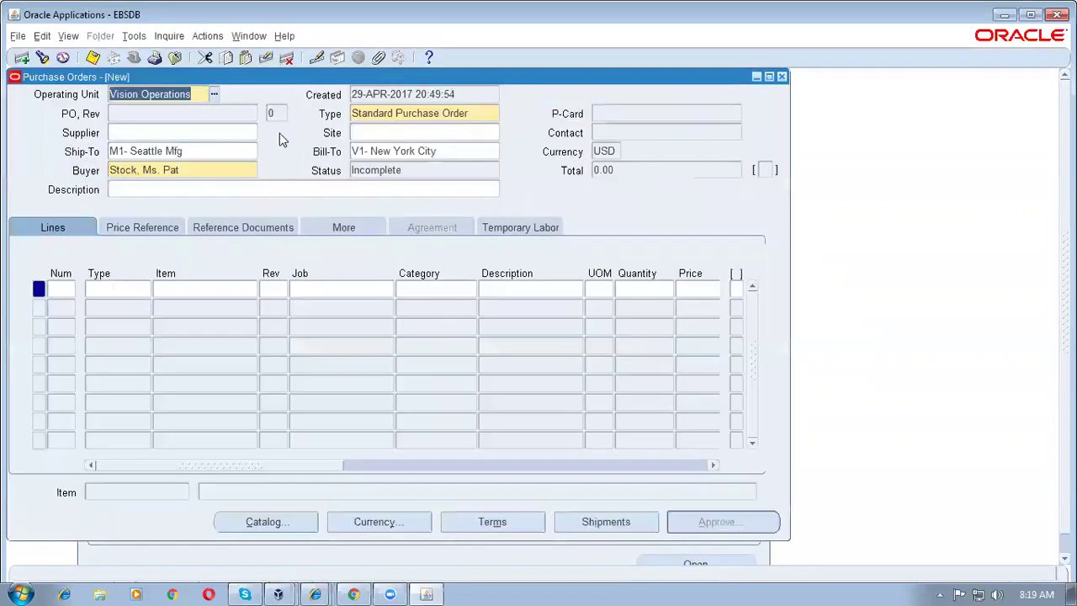
pyautogui.click(375, 113)
pyautogui.write('Bla')
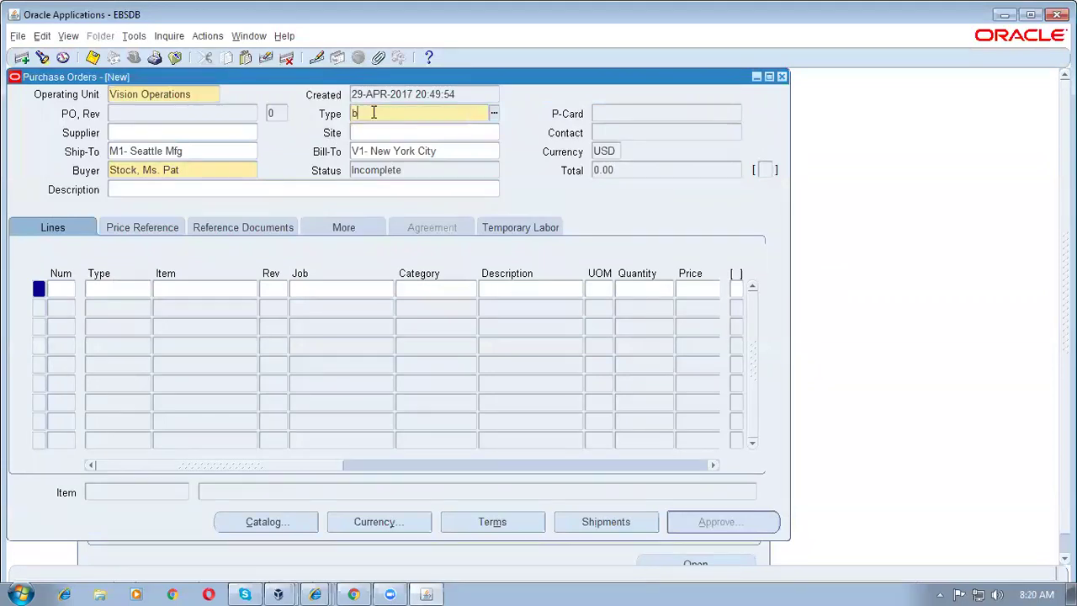
pyautogui.press('Tab')
pyautogui.write('b1%co%')
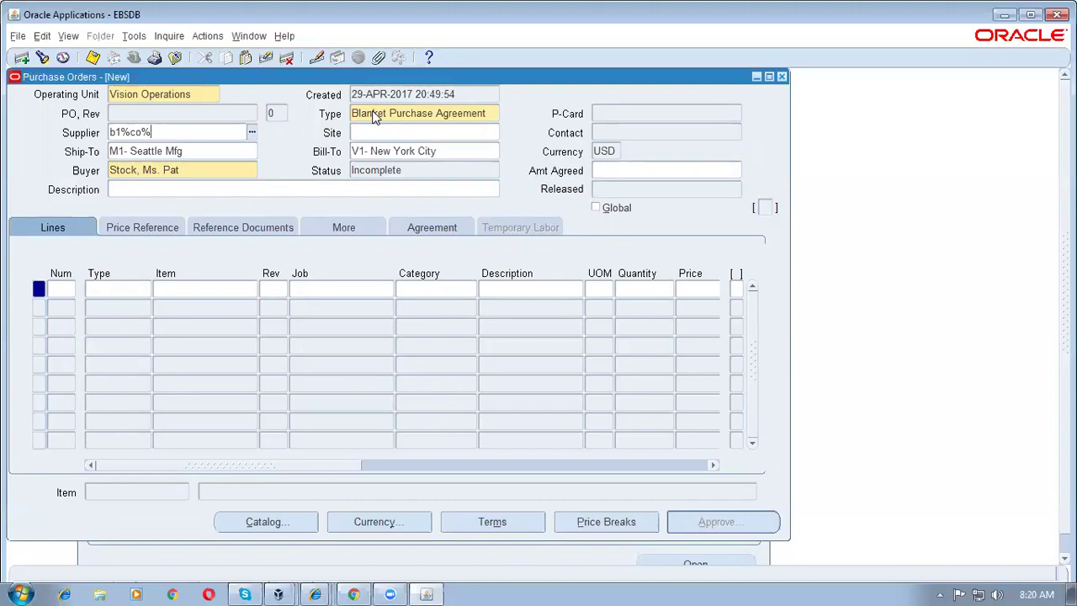
pyautogui.press('Tab')
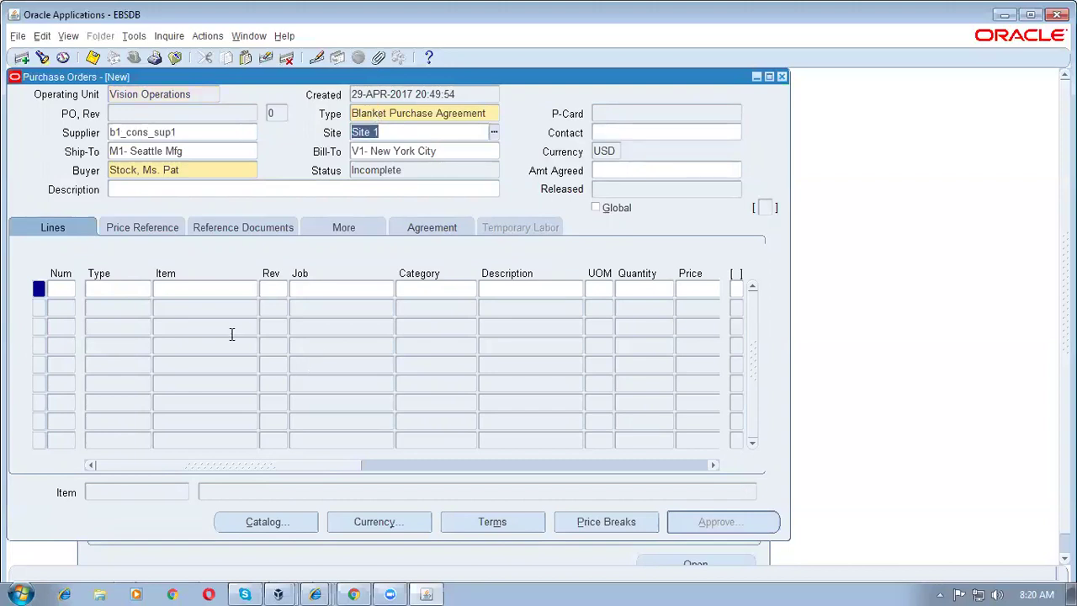
# Step: Add line 1 for item b1_cons_item1 and set the agreed amount to 1,000
pyautogui.click(178, 288)
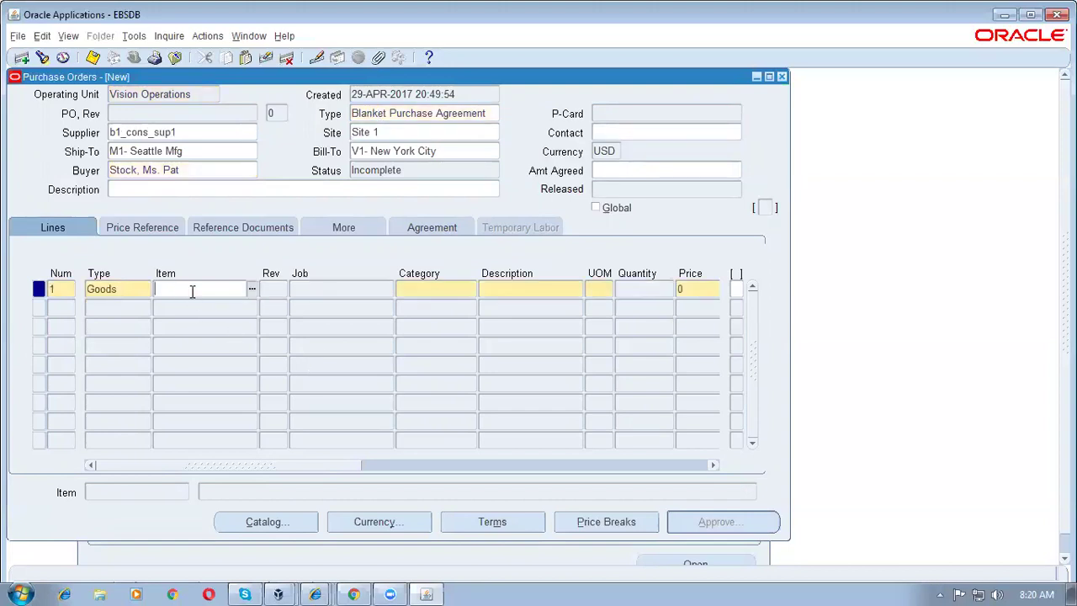
pyautogui.write('b1%co%')
pyautogui.press('Tab')
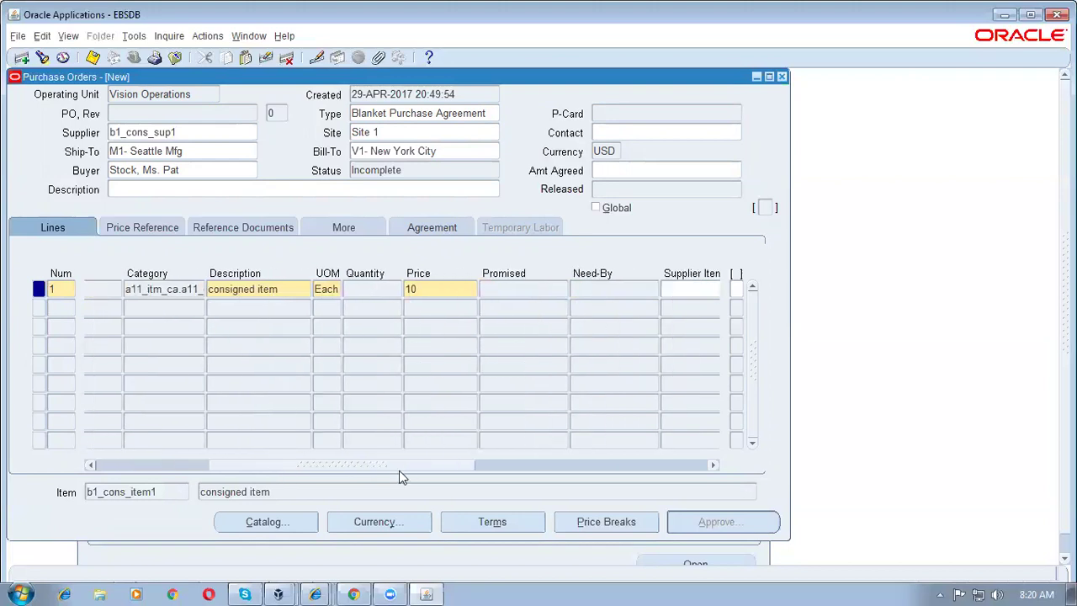
pyautogui.click(606, 172)
pyautogui.write('1000')
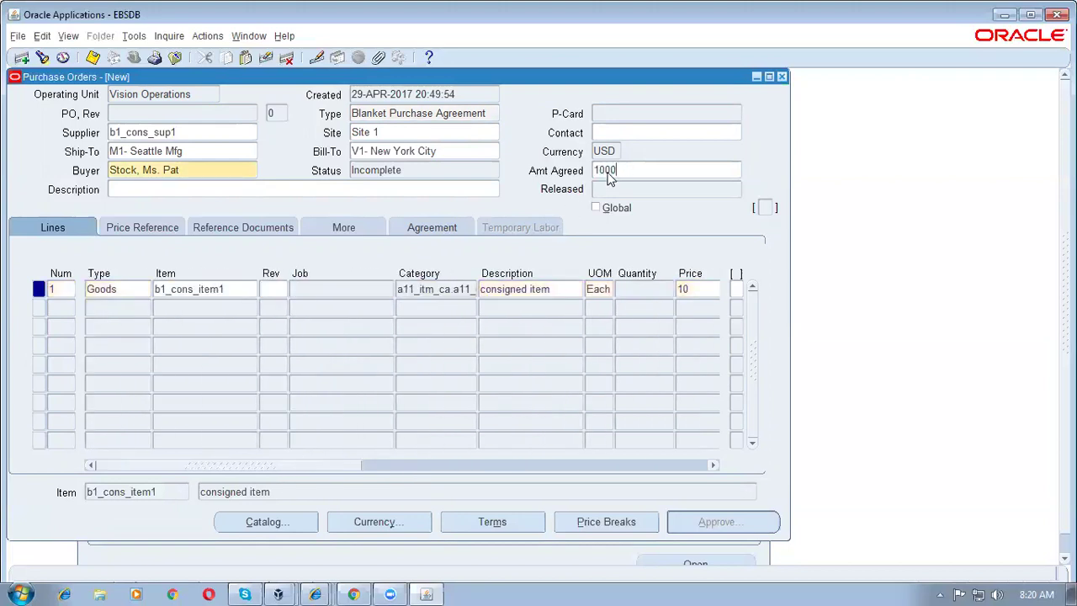
pyautogui.press('Tab')
pyautogui.click(512, 526)
# Step: Set the agreement's effective dates to 29-APR-2017 through 03-MAY-2017
pyautogui.click(335, 353)
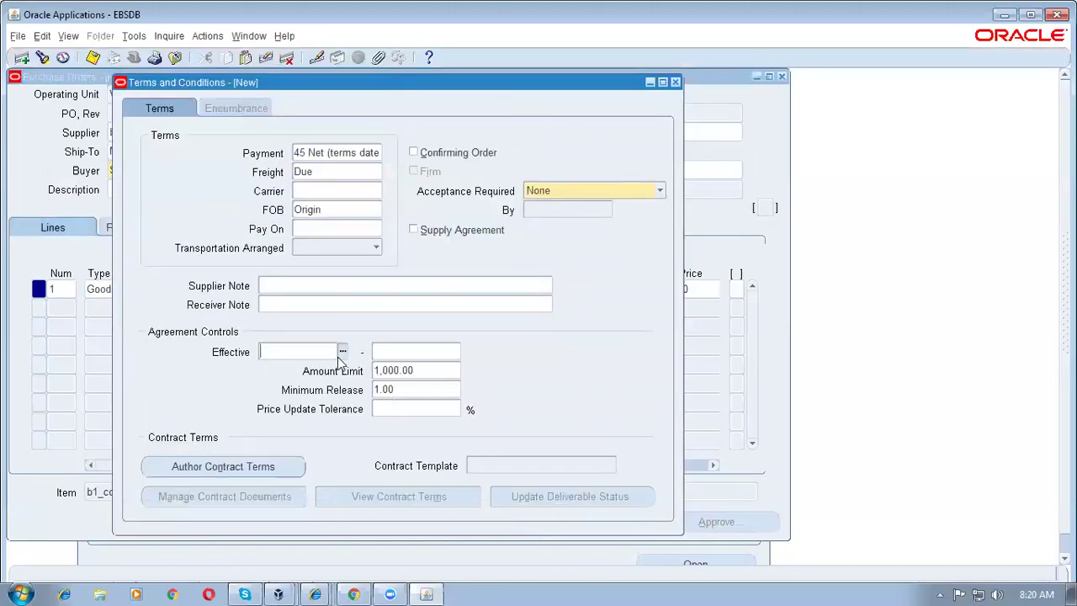
pyautogui.press('Tab')
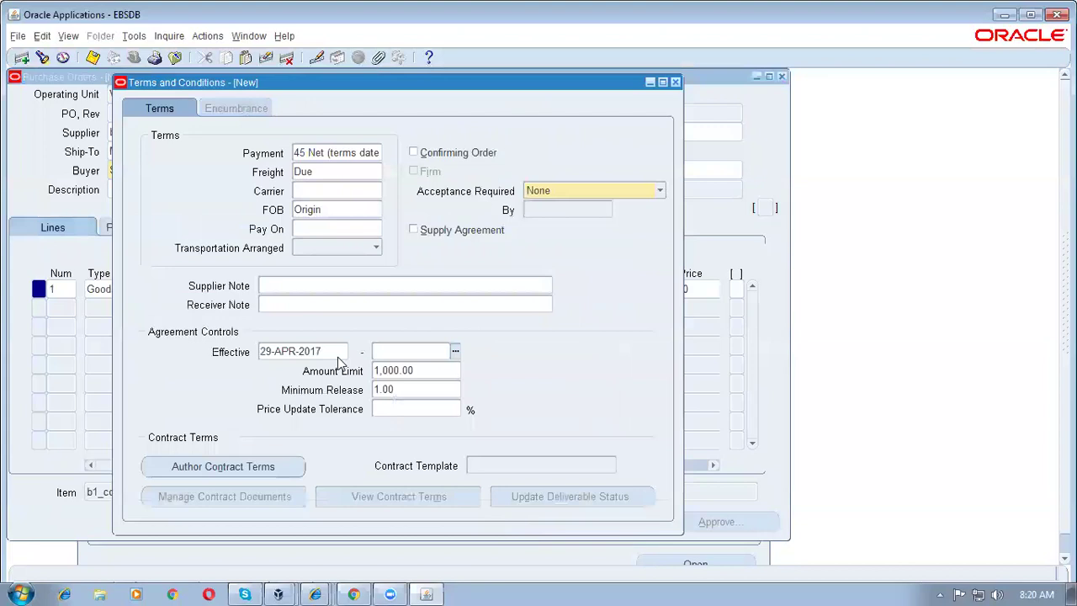
pyautogui.hotkey('ctrl', 'l')
pyautogui.click(177, 299)
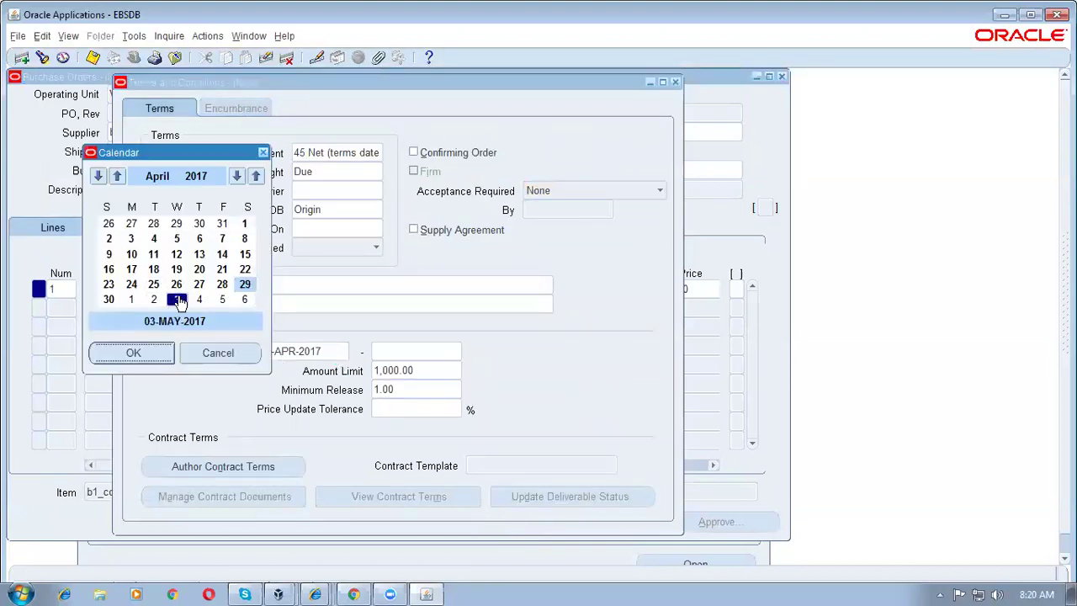
pyautogui.click(132, 353)
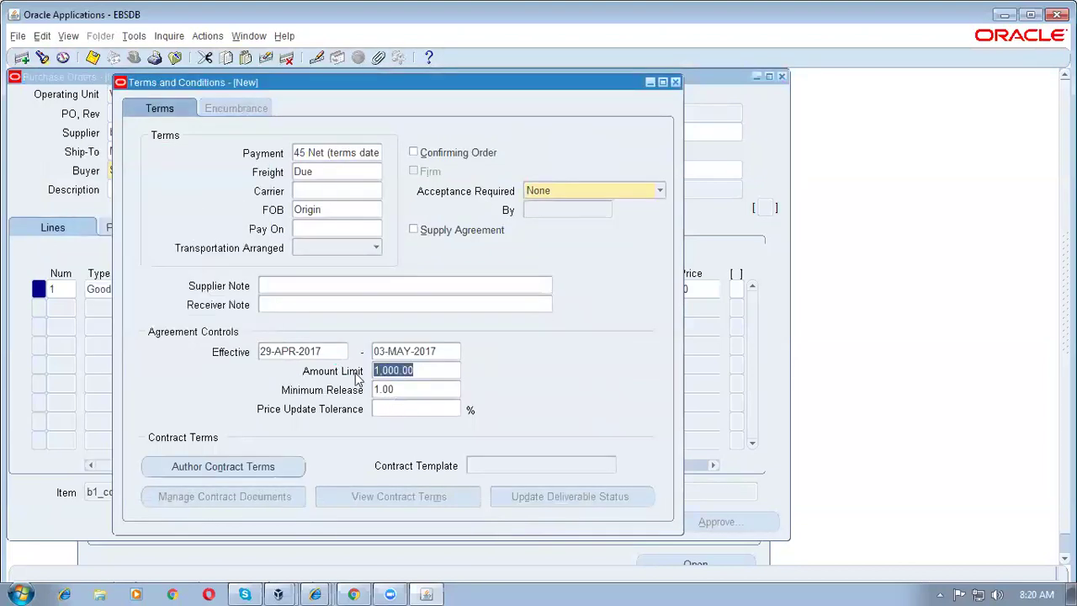
# Step: Clear the Amount Limit and Minimum Release values and close Terms and Conditions
pyautogui.press('Delete')
pyautogui.press('Tab')
pyautogui.press('Delete')
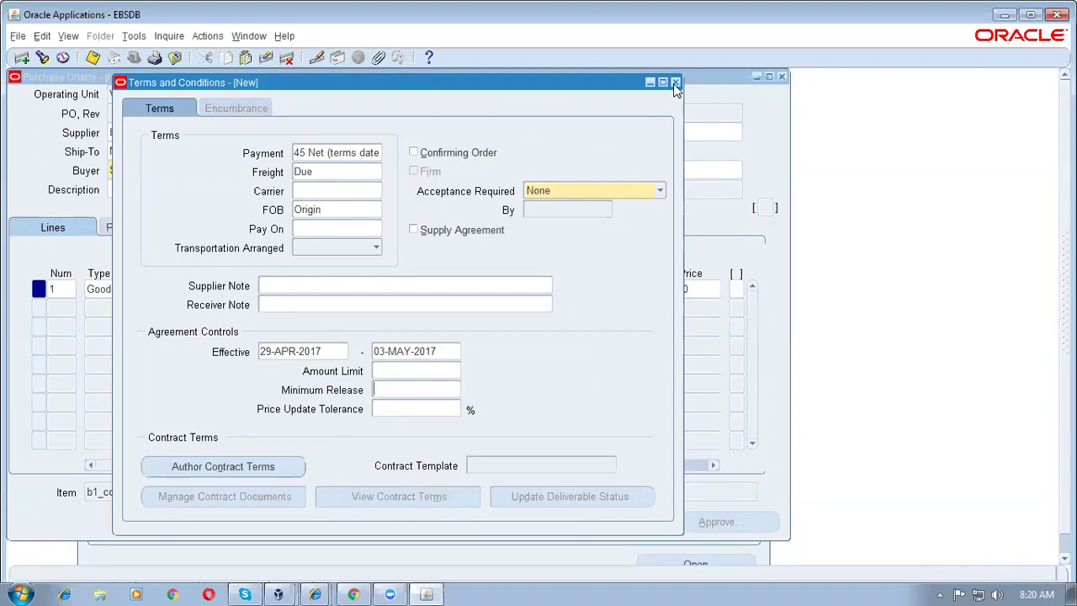
pyautogui.click(401, 370)
pyautogui.click(675, 82)
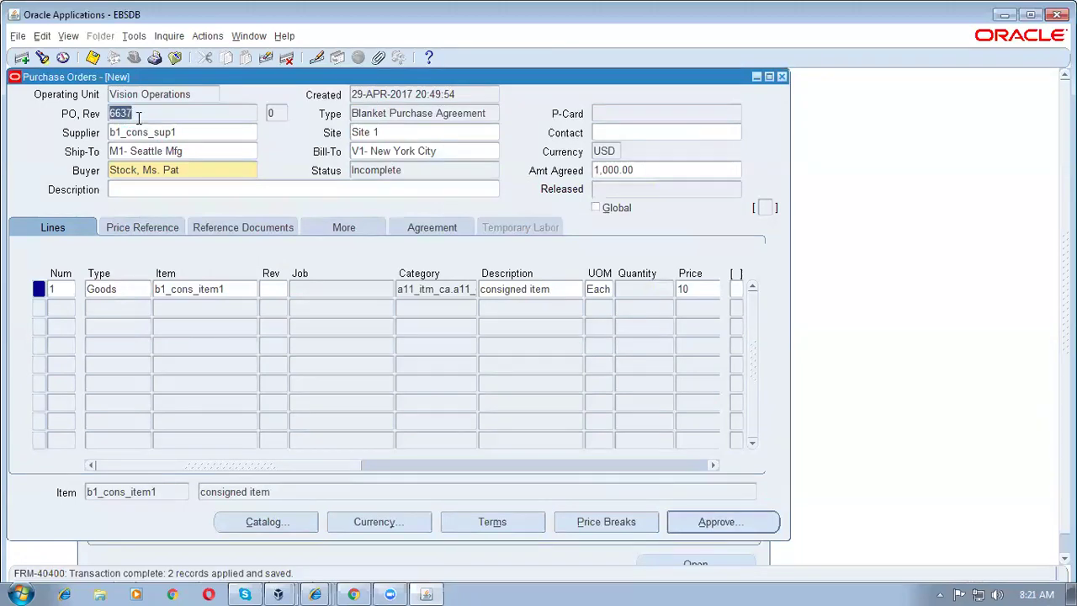
# Step: Approve blanket agreement 6637, confirm its Approved status, and return to the iSupplier Portal in Chrome
pyautogui.click(719, 523)
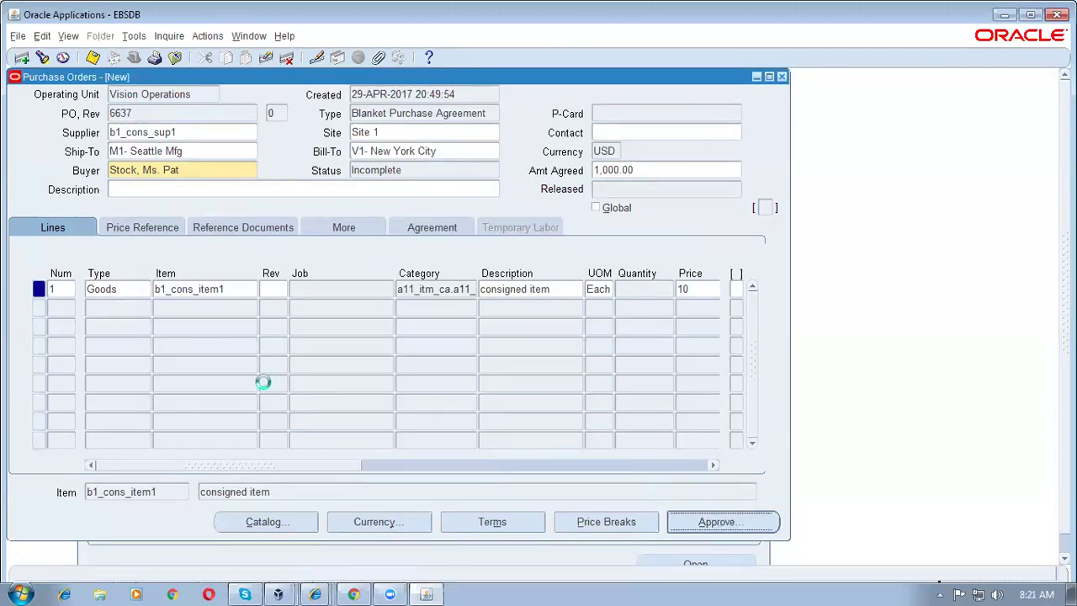
pyautogui.click(387, 486)
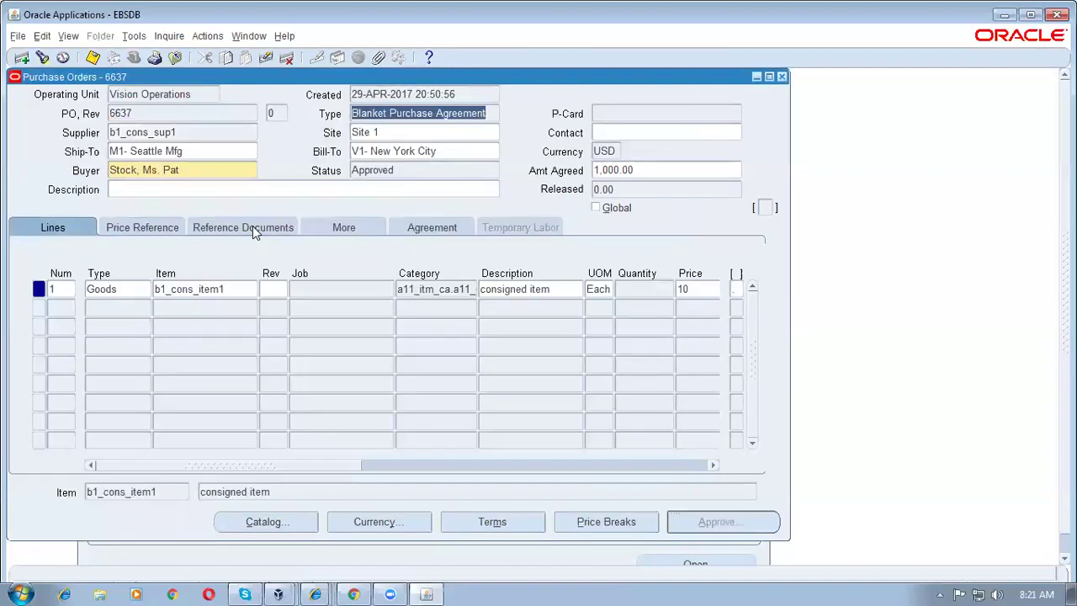
pyautogui.click(428, 171)
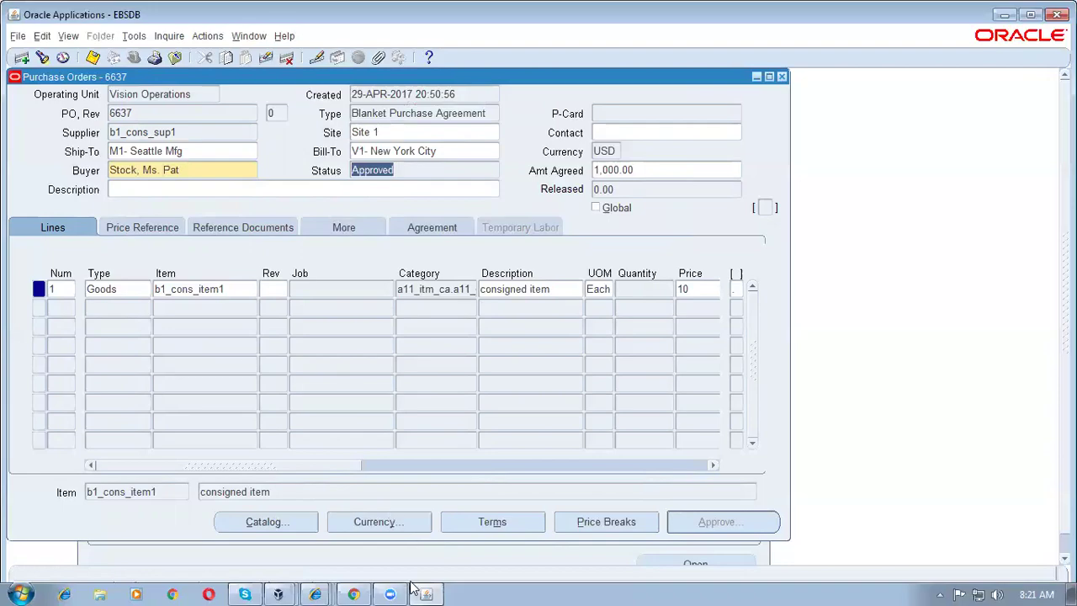
pyautogui.click(346, 589)
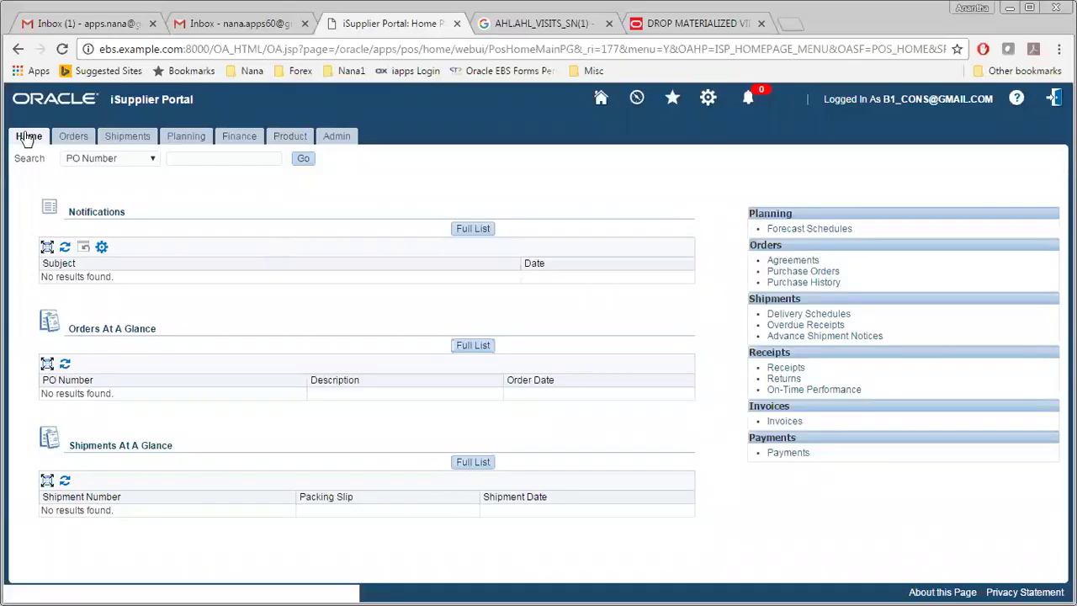
# Step: Refresh the iSupplier Portal home page to confirm PO 6637, then return to Oracle Applications
pyautogui.click(27, 137)
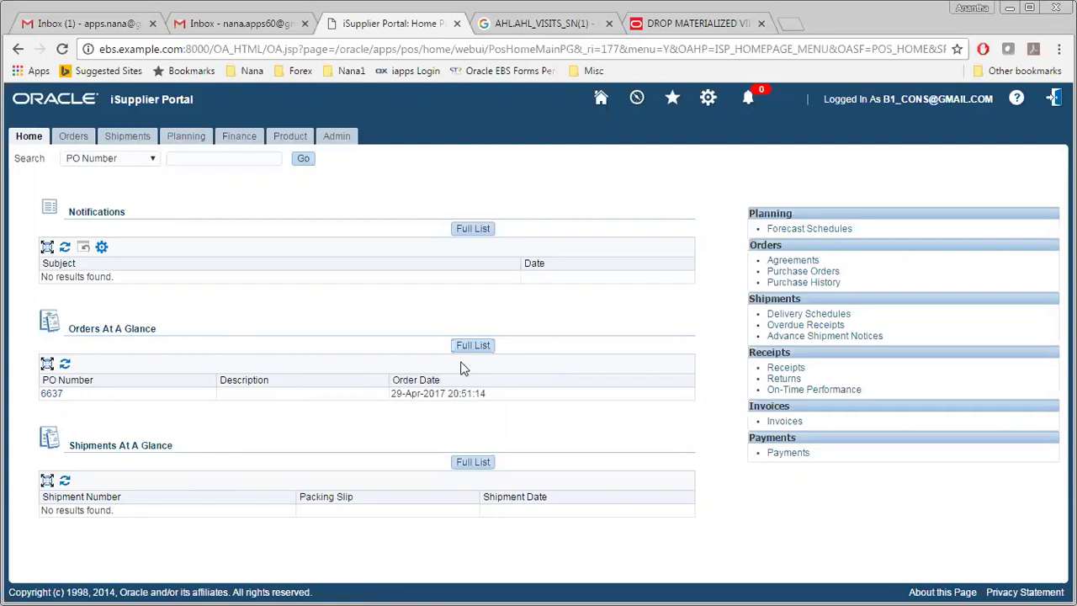
pyautogui.hotkey('alt', 'Tab')
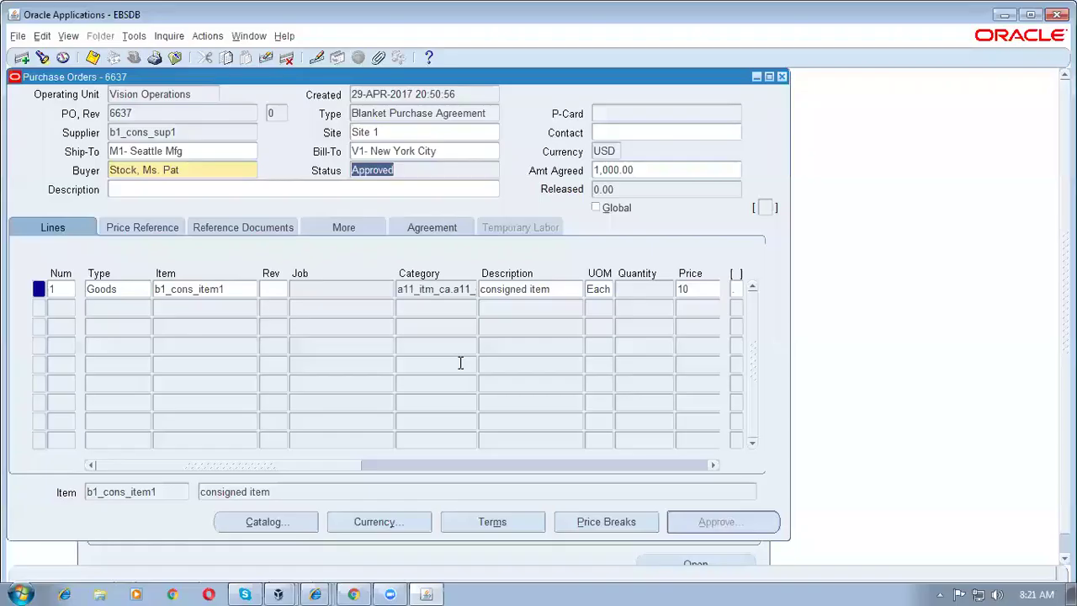
# Step: Close PO 6637 and start an Approved Supplier List entry linking b1_cons_item1 to b1_cons_sup1
pyautogui.click(782, 76)
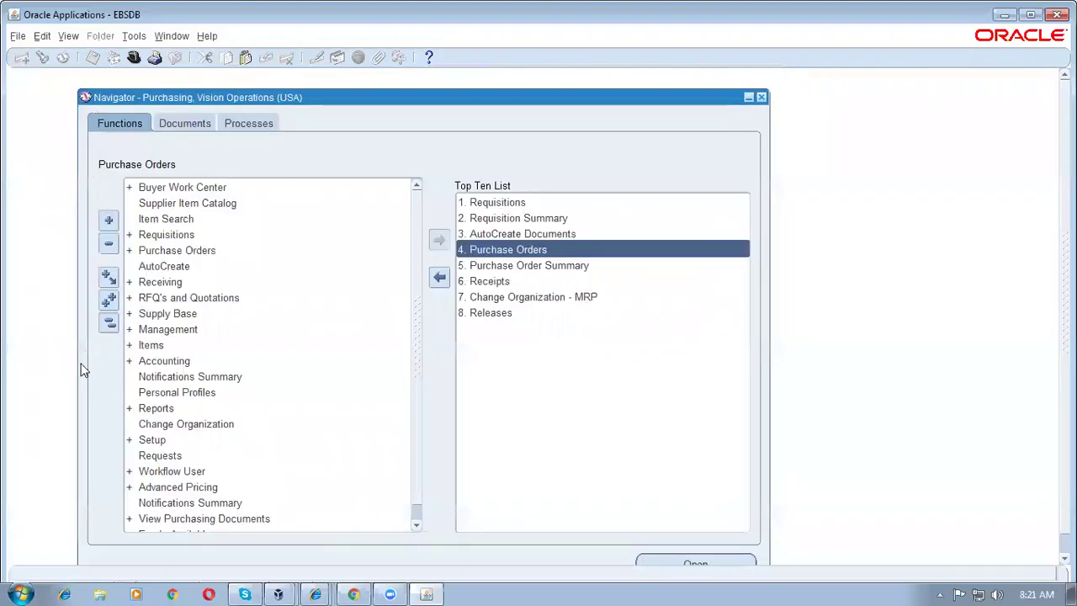
pyautogui.doubleClick(187, 314)
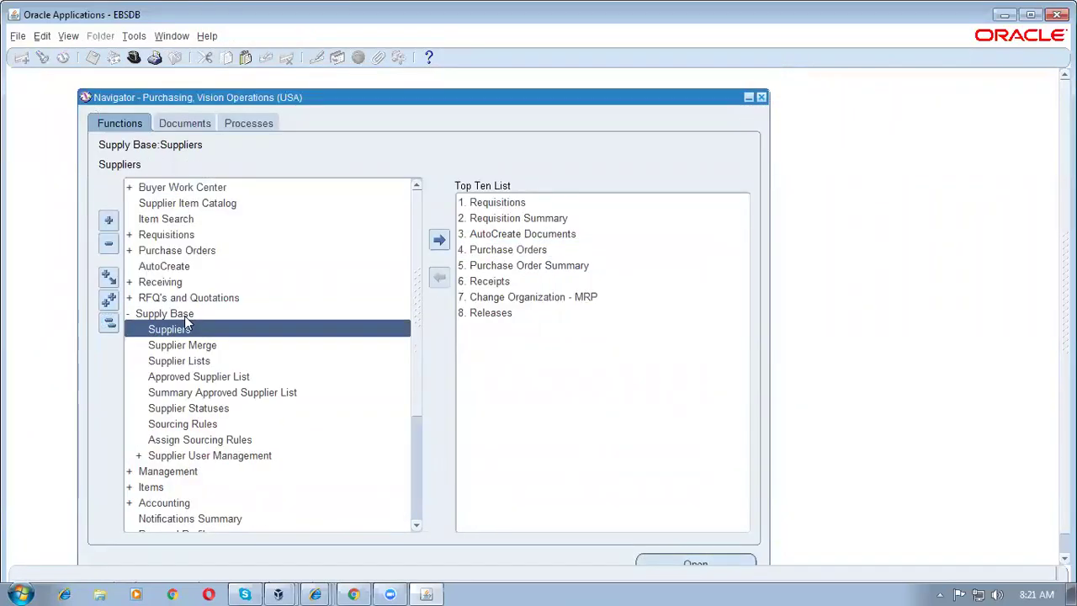
pyautogui.click(216, 378)
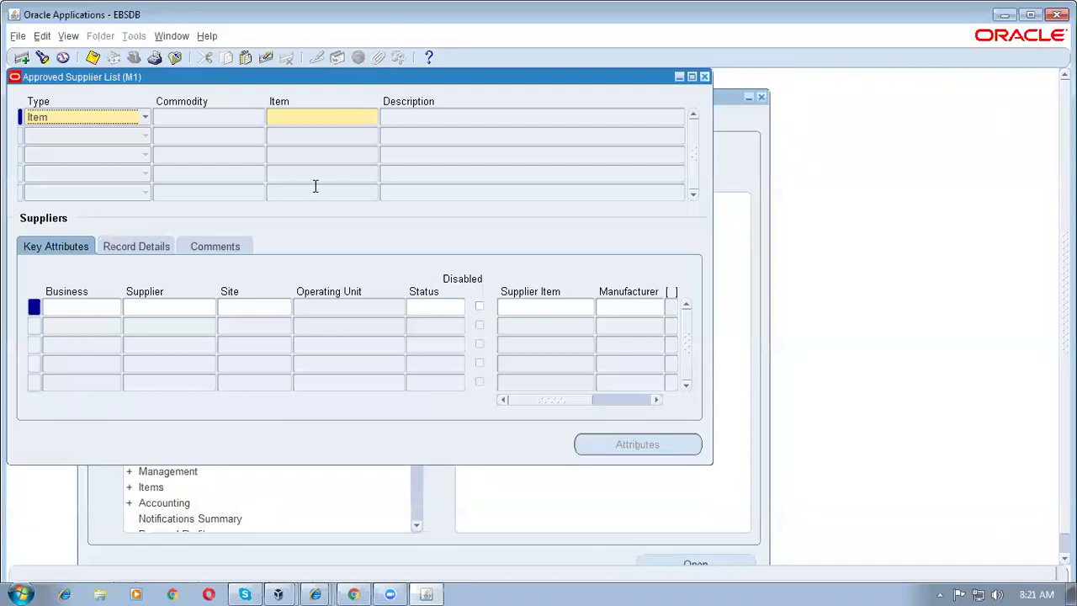
pyautogui.write('b1')
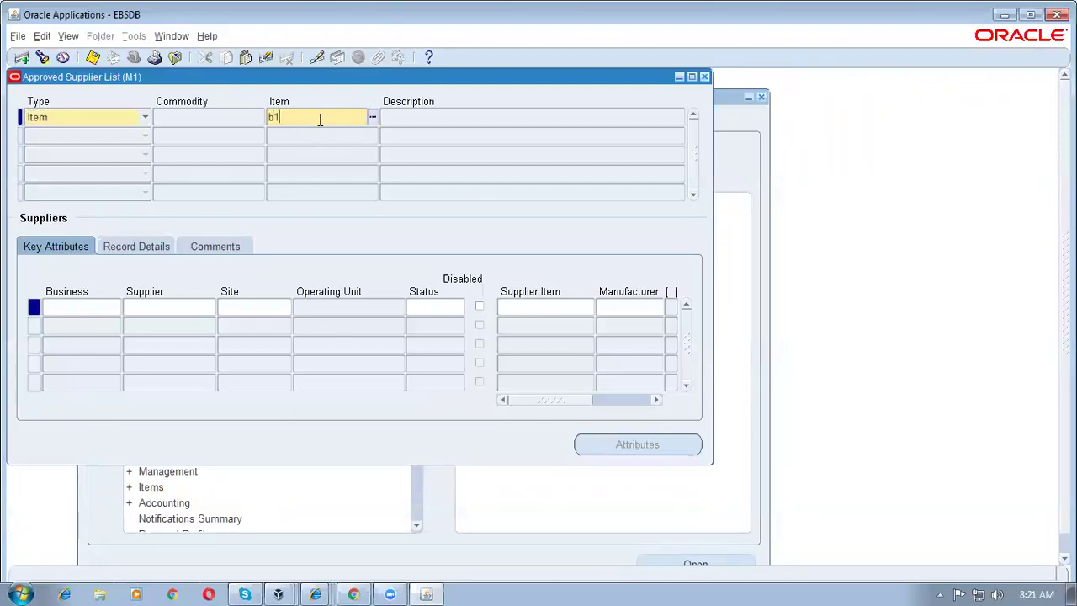
pyautogui.write('%cons%')
pyautogui.press('Tab')
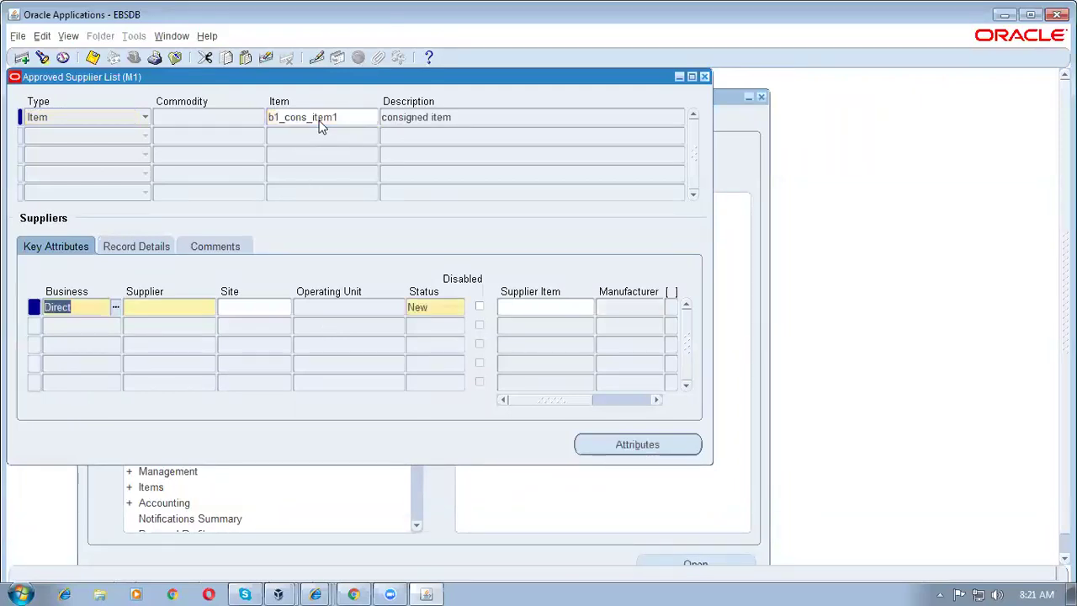
pyautogui.click(137, 306)
pyautogui.write('b1%')
pyautogui.write('cons%')
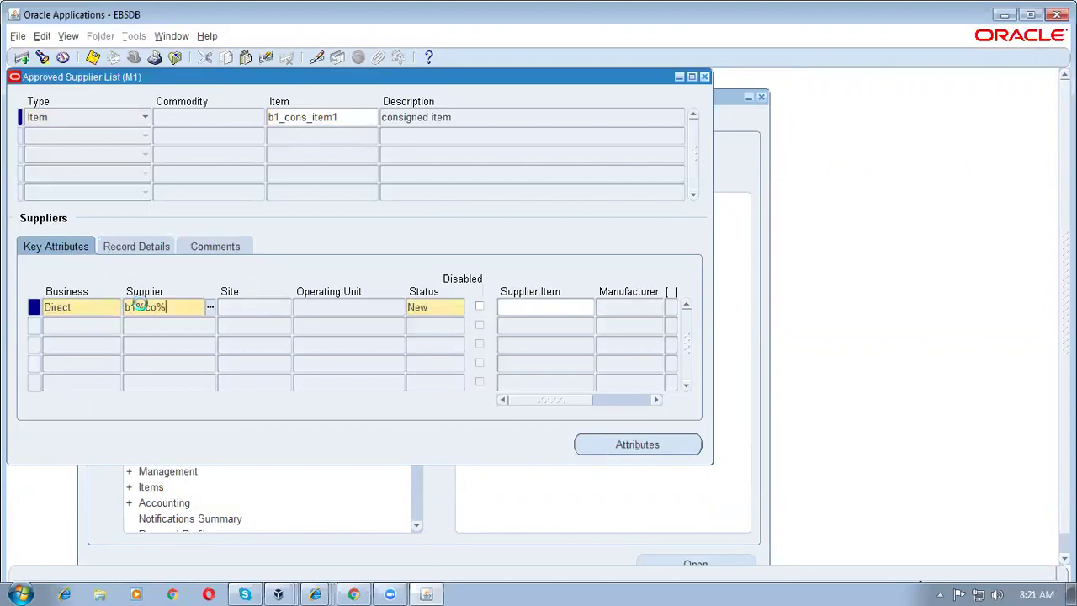
pyautogui.press('Tab')
# Step: Set the entry's site to Site 1, status Approved and Global Yes, then open its attributes
pyautogui.write('S%')
pyautogui.press('Tab')
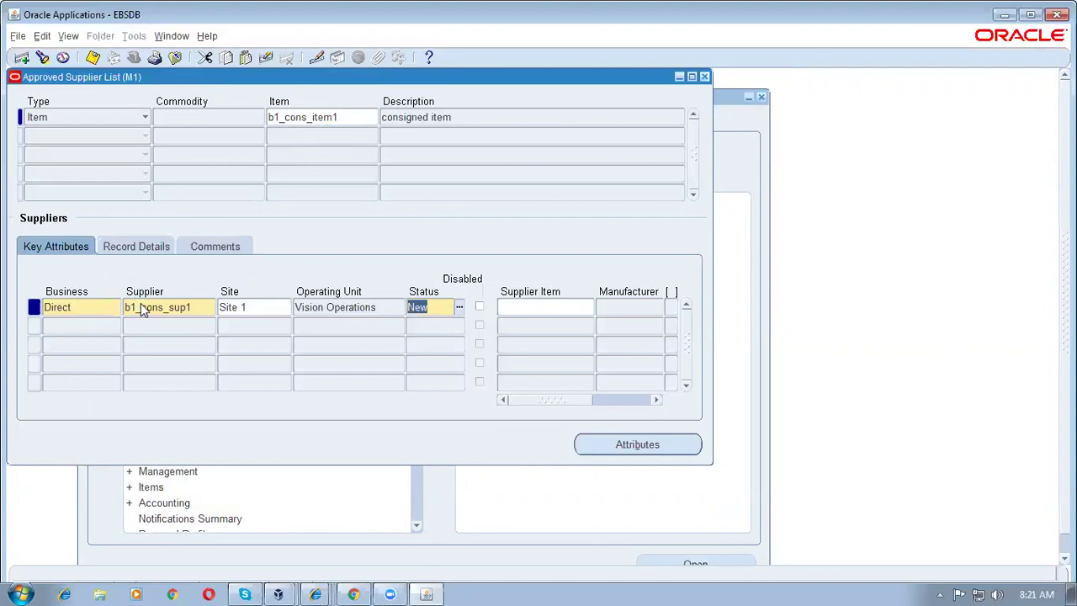
pyautogui.write('a')
pyautogui.press('Tab')
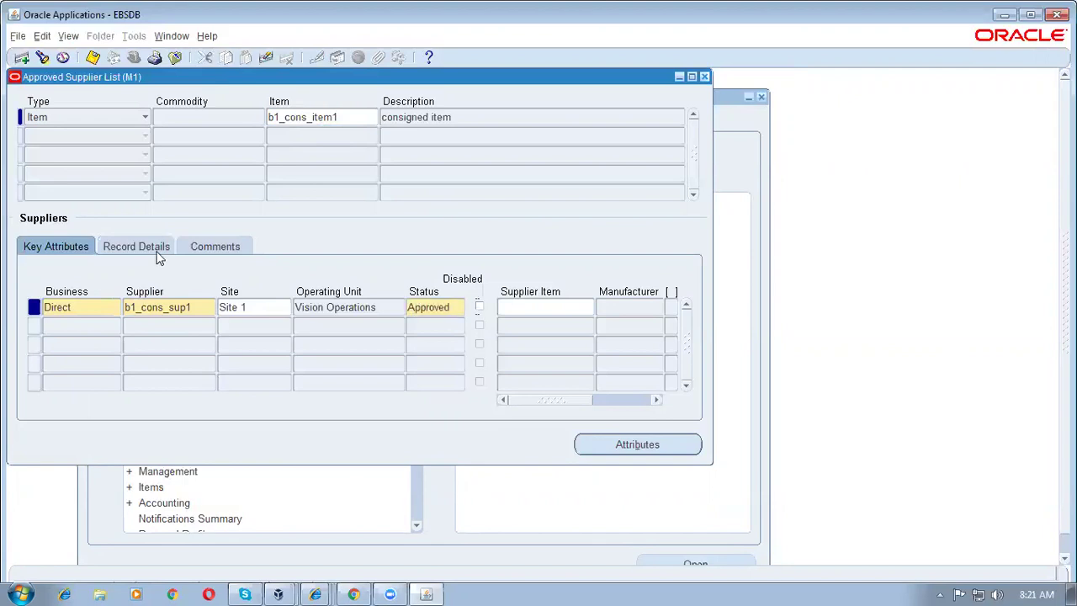
pyautogui.click(154, 249)
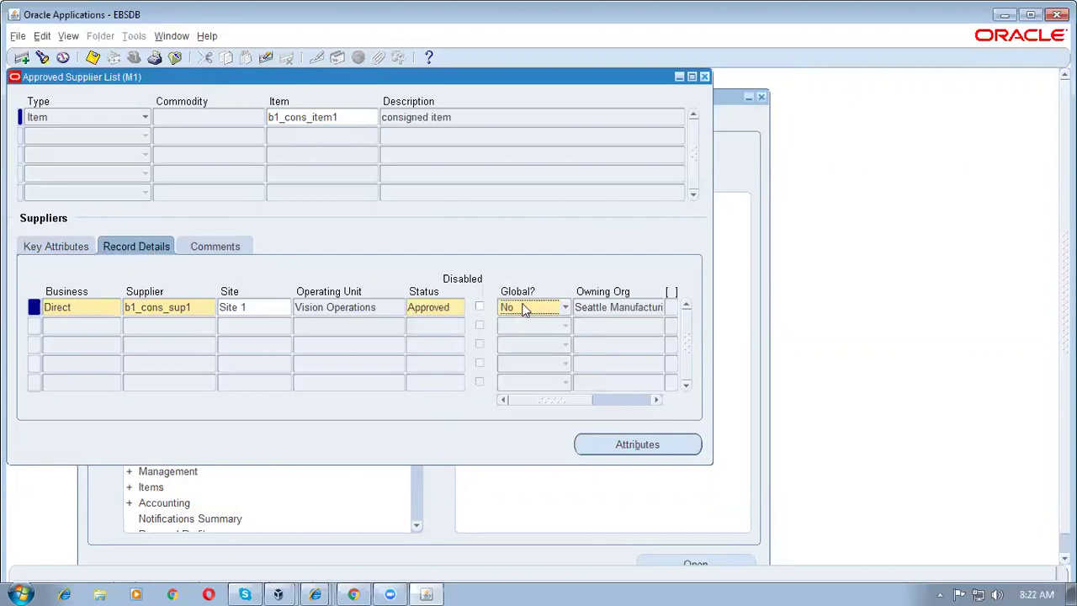
pyautogui.click(523, 310)
pyautogui.click(524, 296)
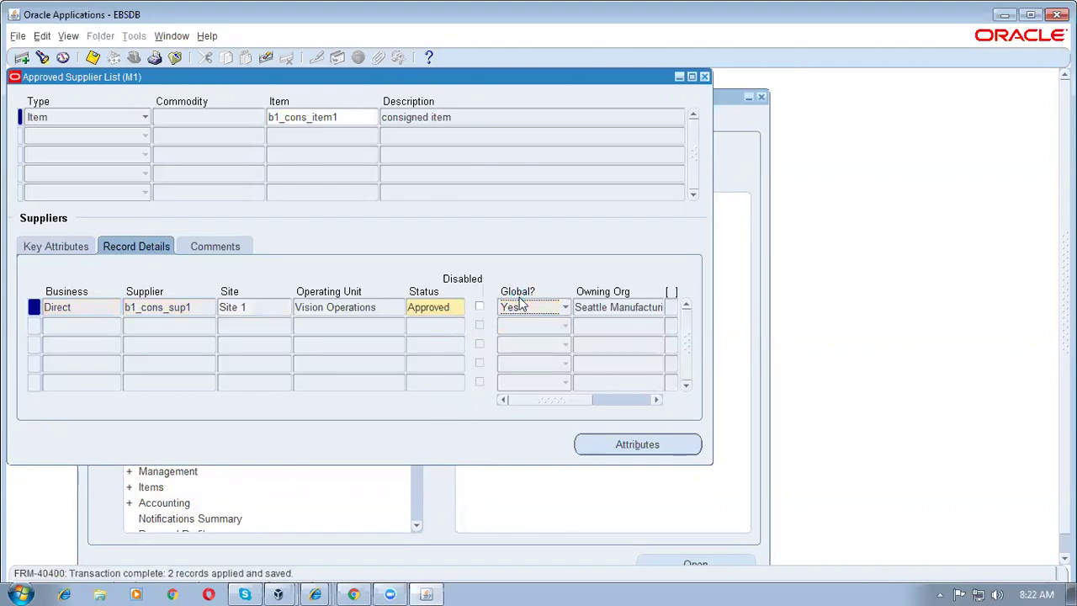
pyautogui.click(630, 449)
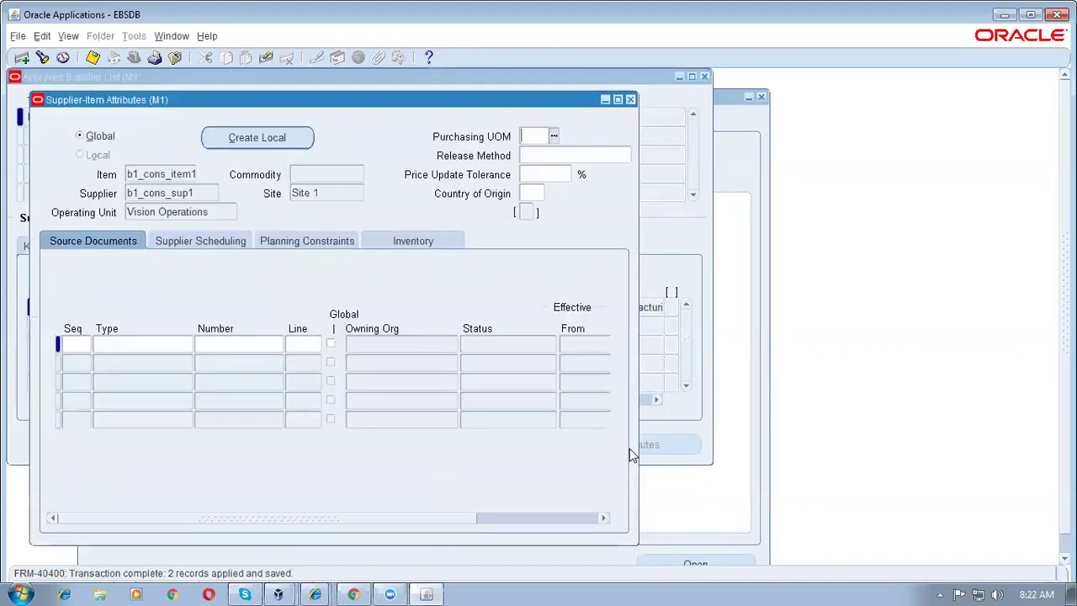
# Step: Add blanket agreement 6637 line 1 as source document with Automatic Release, and save
pyautogui.click(115, 344)
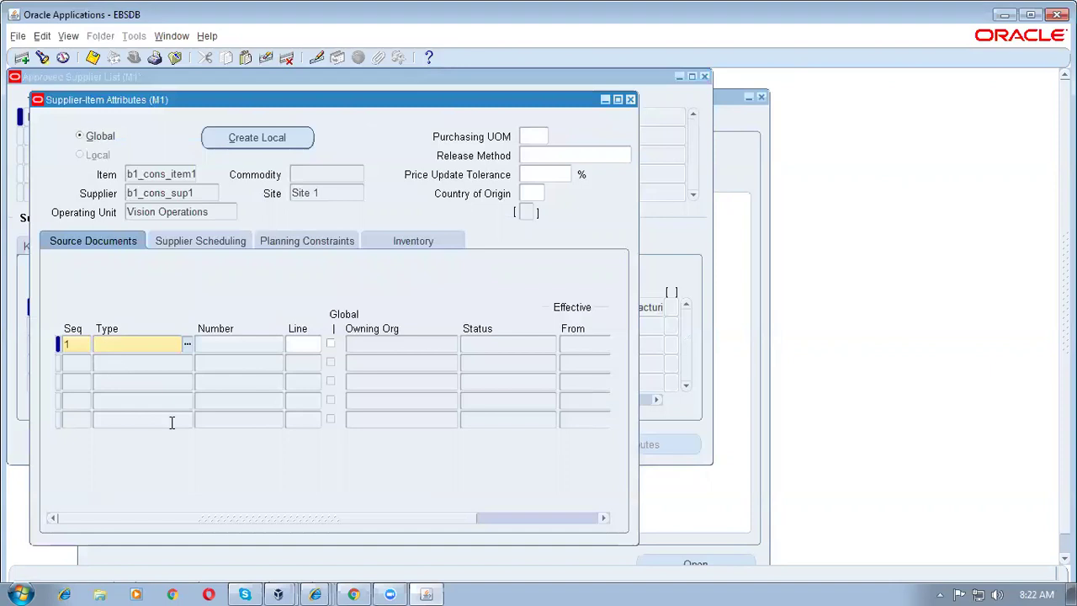
pyautogui.hotkey('ctrl', 'l')
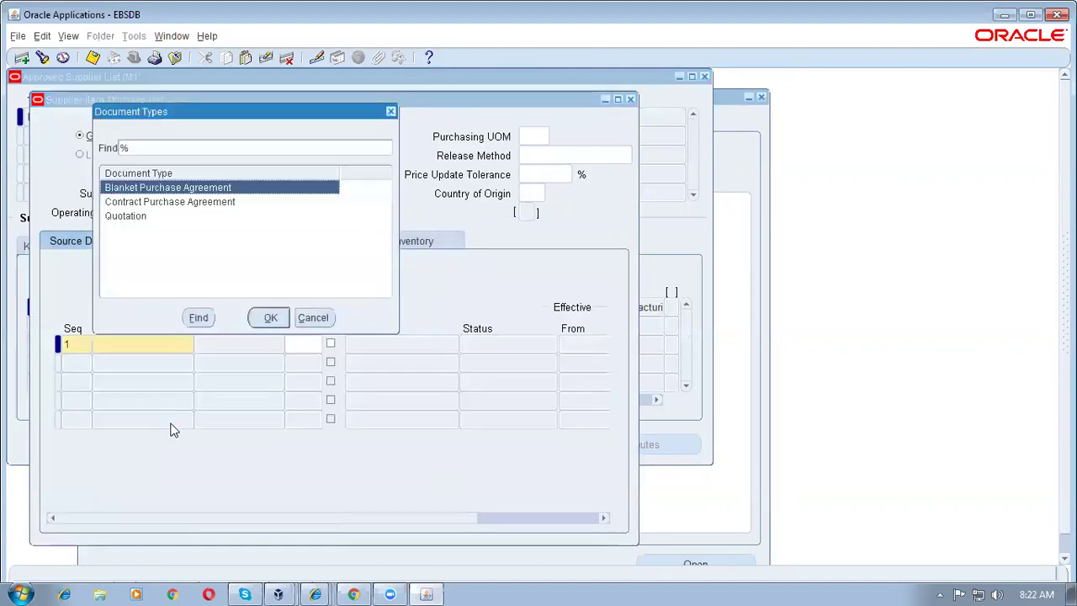
pyautogui.press('Return')
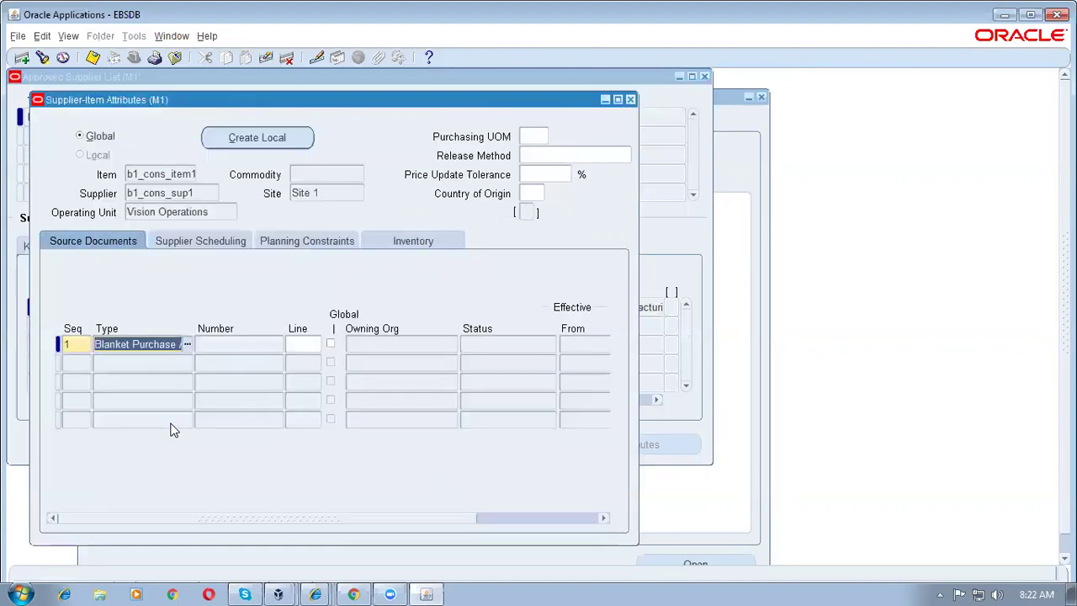
pyautogui.press('Tab')
pyautogui.press('Tab')
pyautogui.write('1')
pyautogui.click(550, 157)
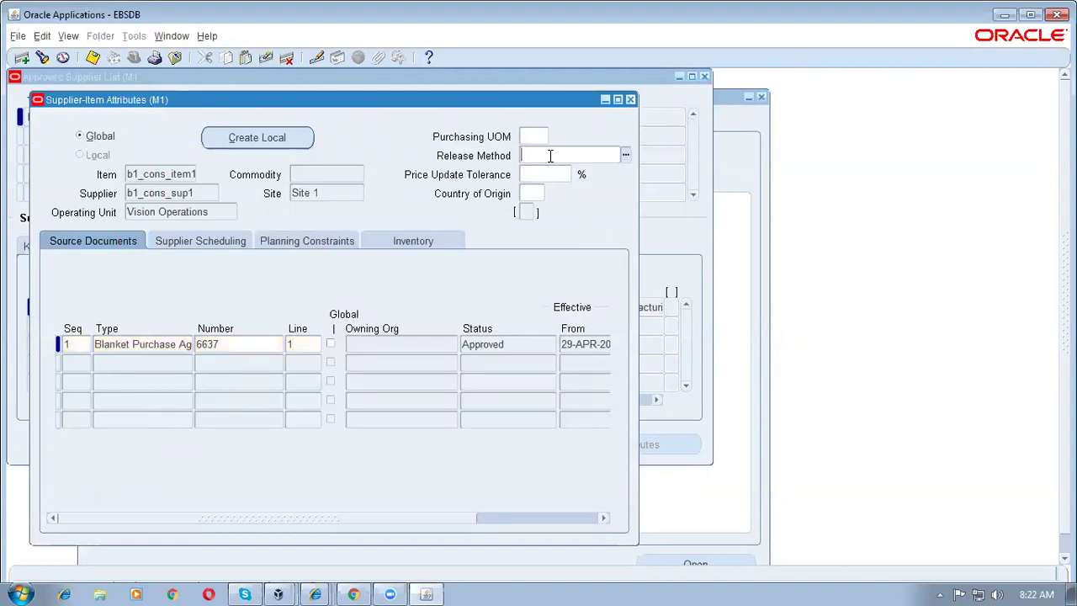
pyautogui.click(627, 157)
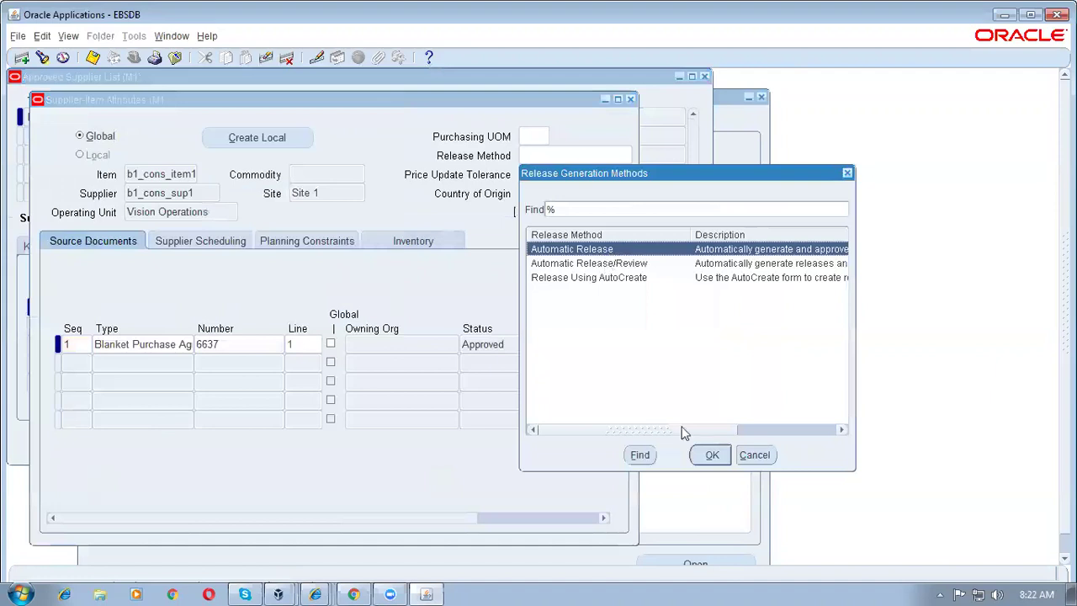
pyautogui.click(711, 455)
pyautogui.hotkey('ctrl', 's')
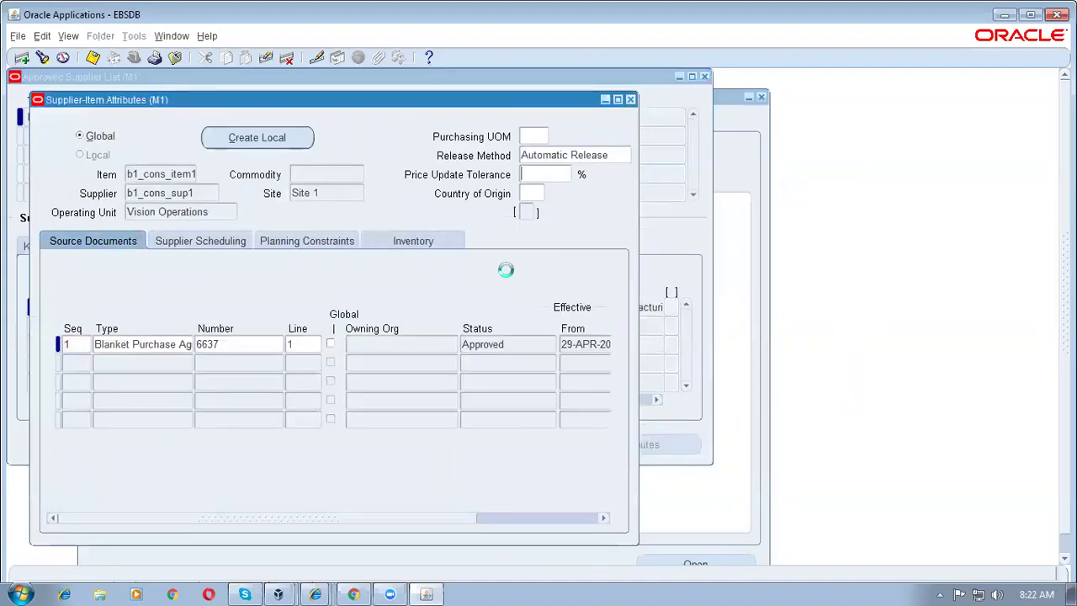
# Step: On the Inventory tab, mark the item Consigned from Supplier with a 0-day billing cycle, and save
pyautogui.click(427, 242)
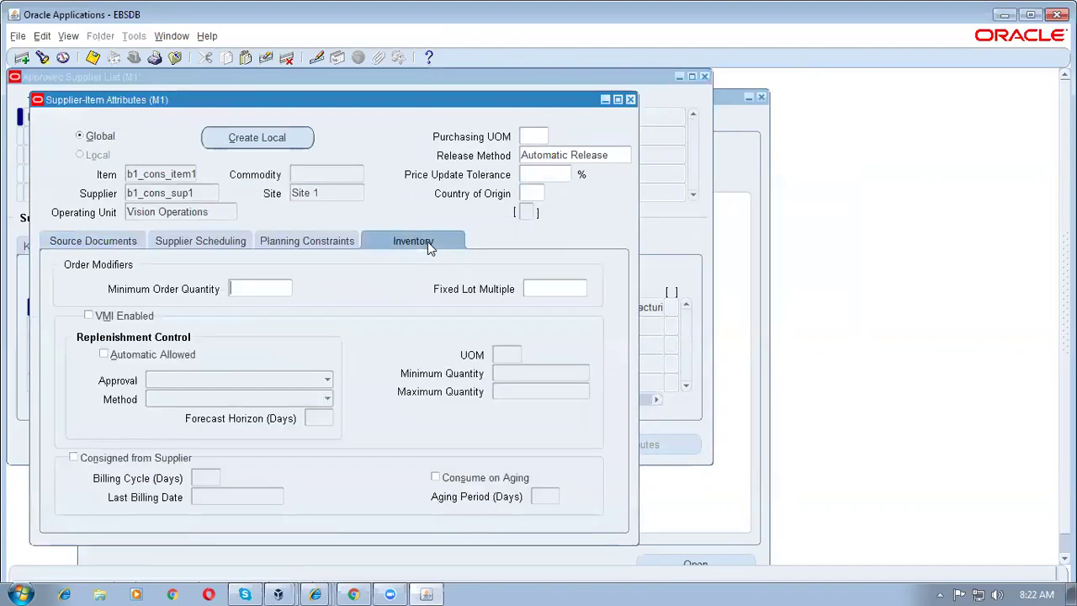
pyautogui.click(74, 458)
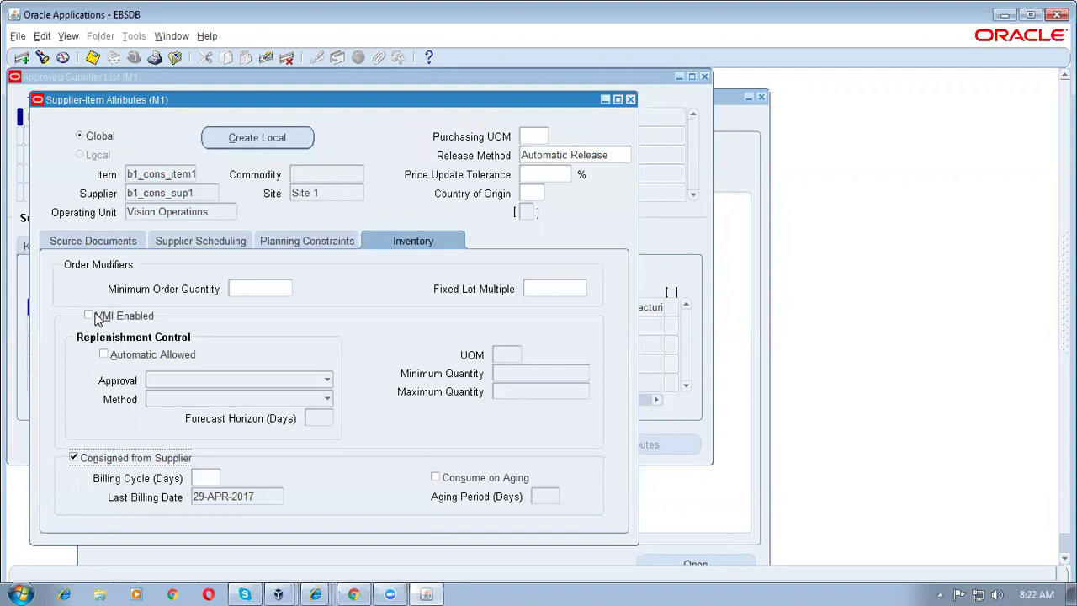
pyautogui.click(211, 480)
pyautogui.write('0')
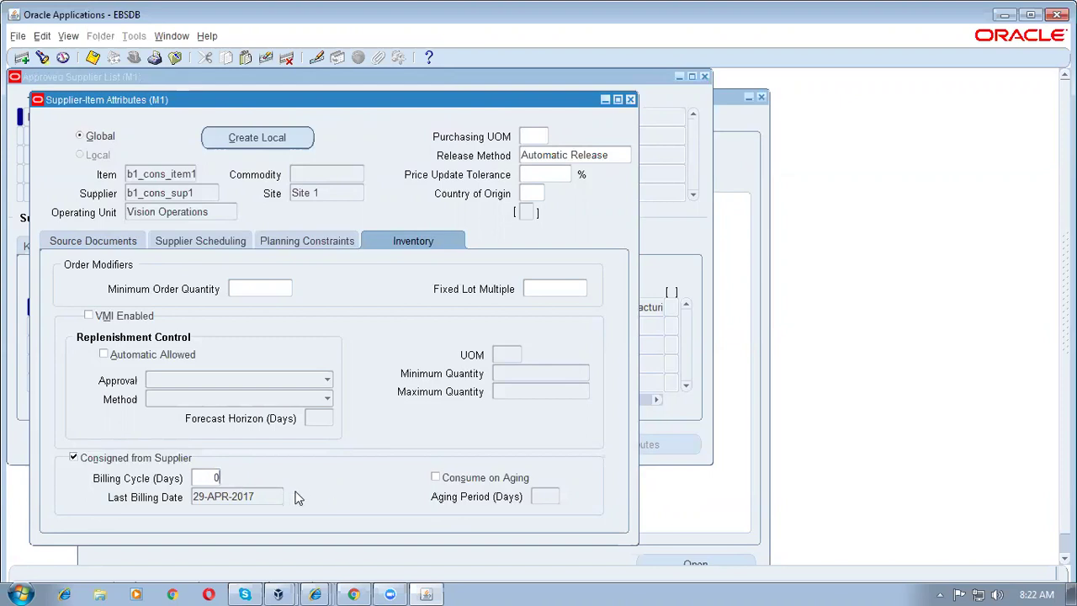
pyautogui.hotkey('ctrl', 's')
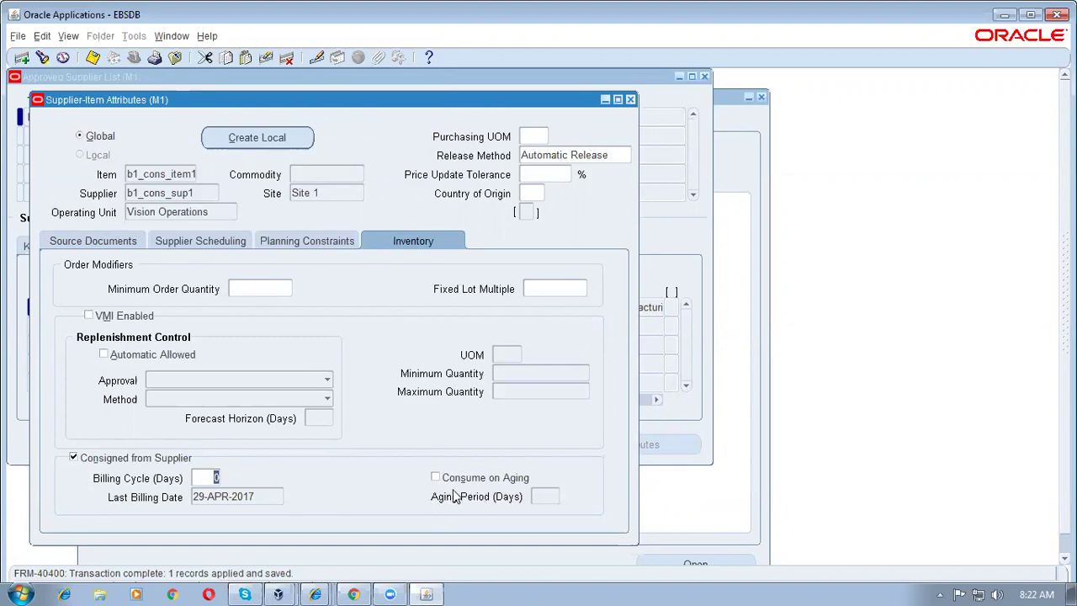
pyautogui.click(194, 476)
pyautogui.click(548, 497)
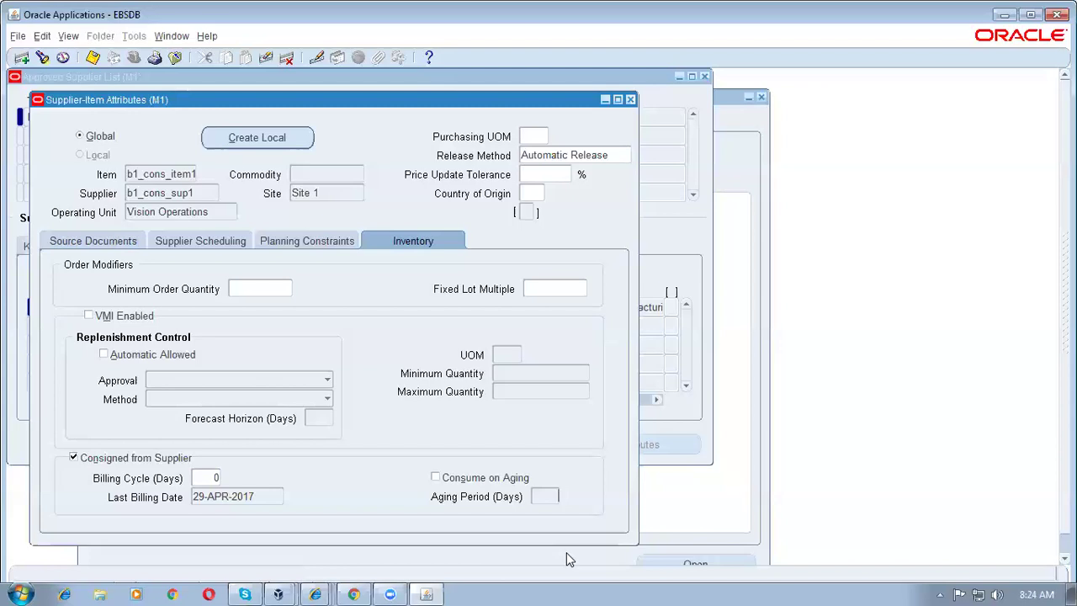
pyautogui.doubleClick(282, 496)
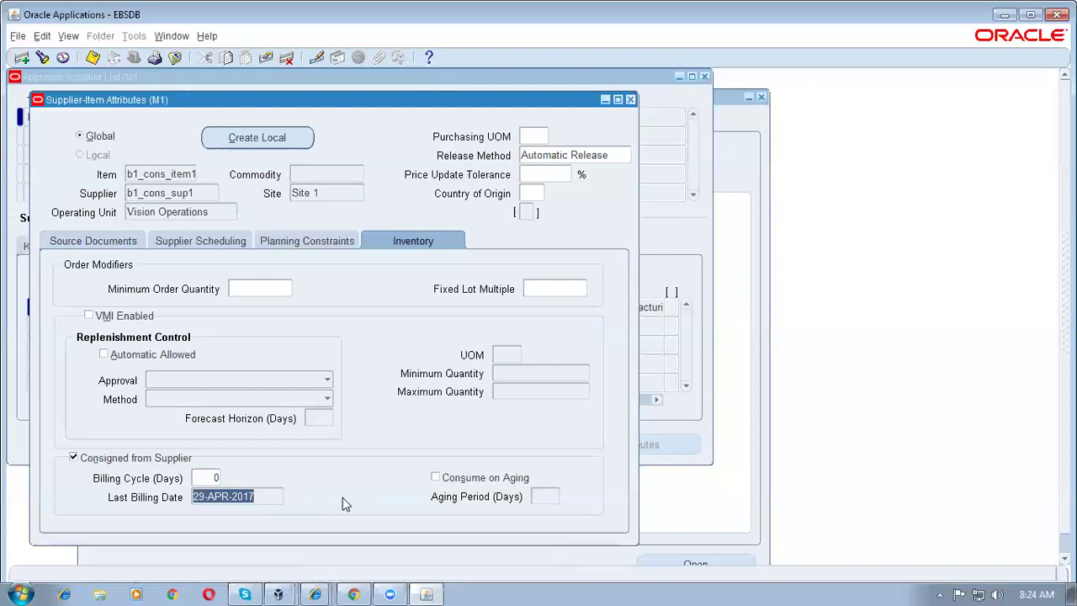
pyautogui.click(270, 495)
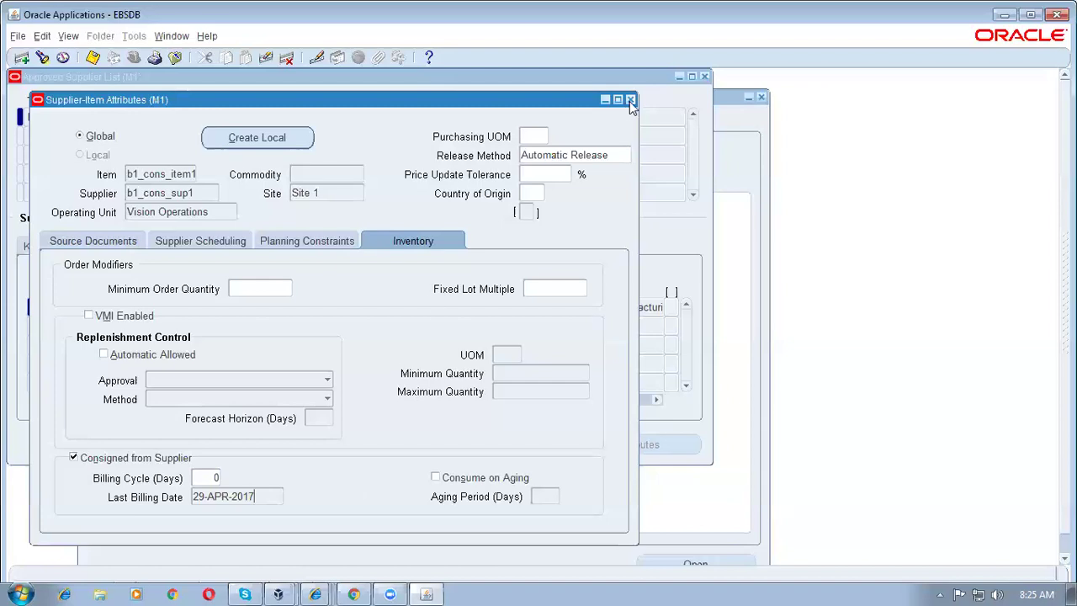
pyautogui.click(200, 477)
# Step: Check source agreement 6637, then close Supplier-Item Attributes and the Approved Supplier List
pyautogui.click(74, 241)
pyautogui.click(228, 349)
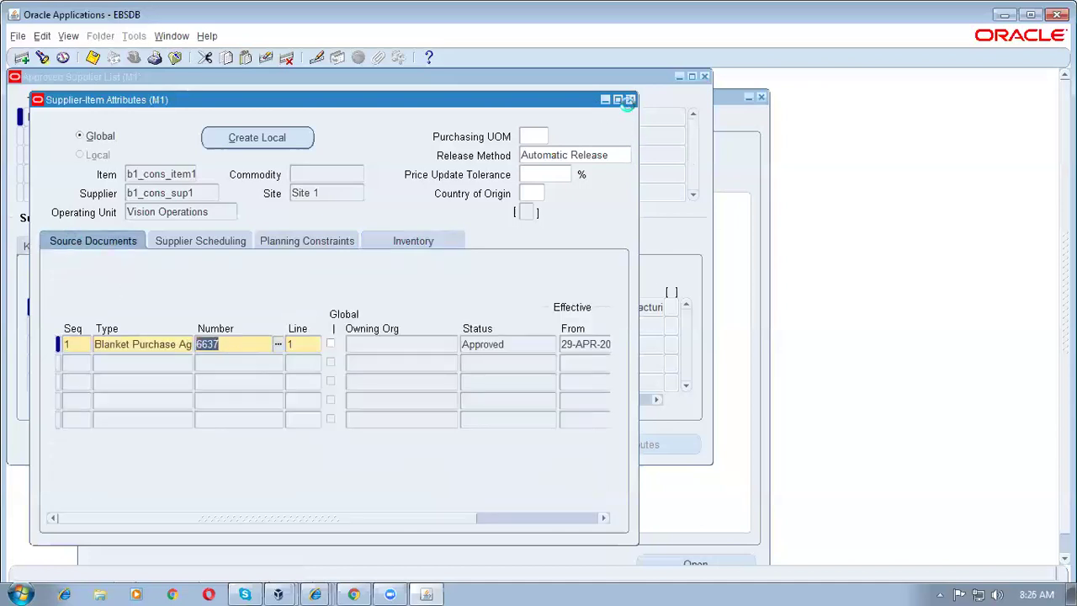
pyautogui.click(629, 100)
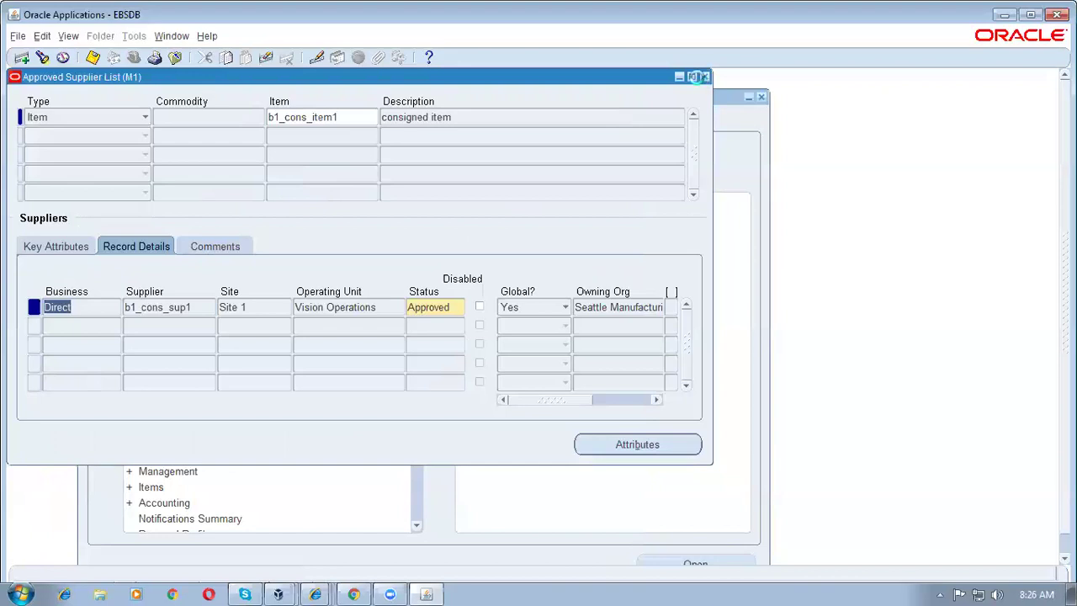
pyautogui.click(704, 77)
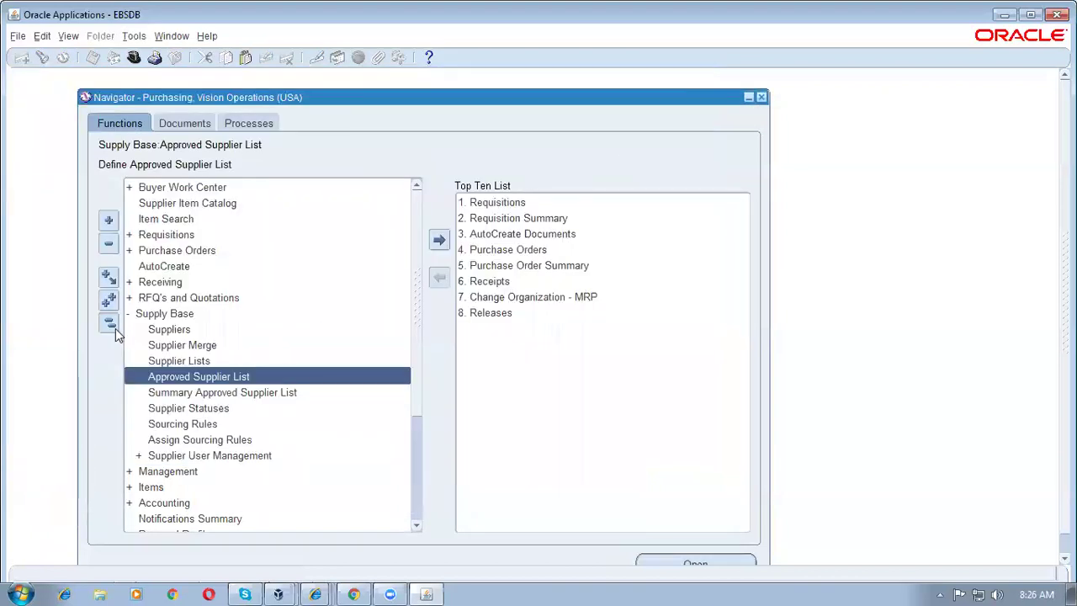
# Step: Open a new Purchase Orders > Releases form and enter PO 6637
pyautogui.click(110, 324)
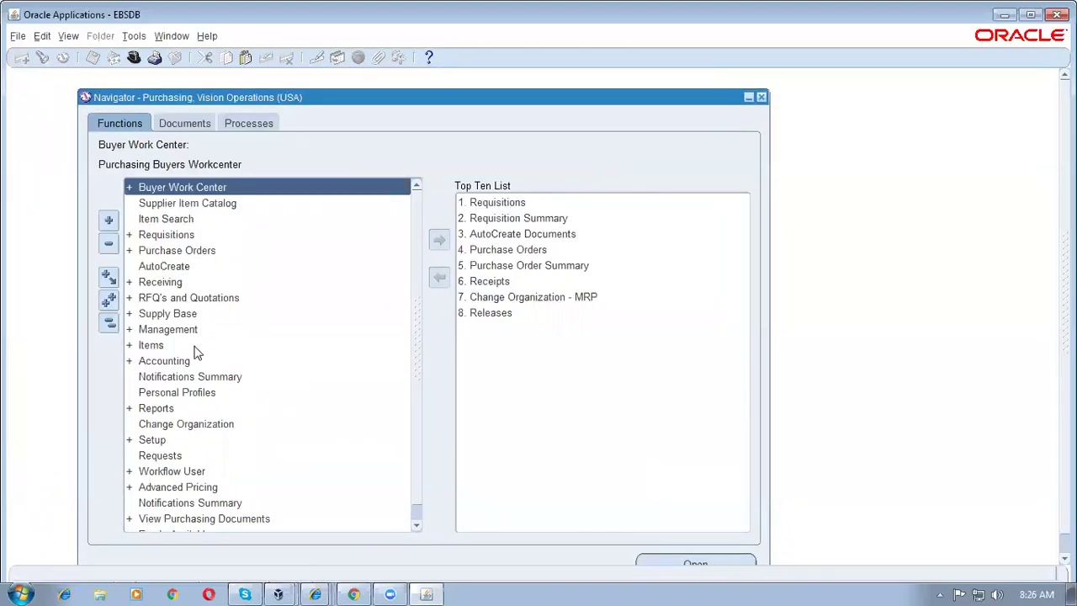
pyautogui.doubleClick(185, 250)
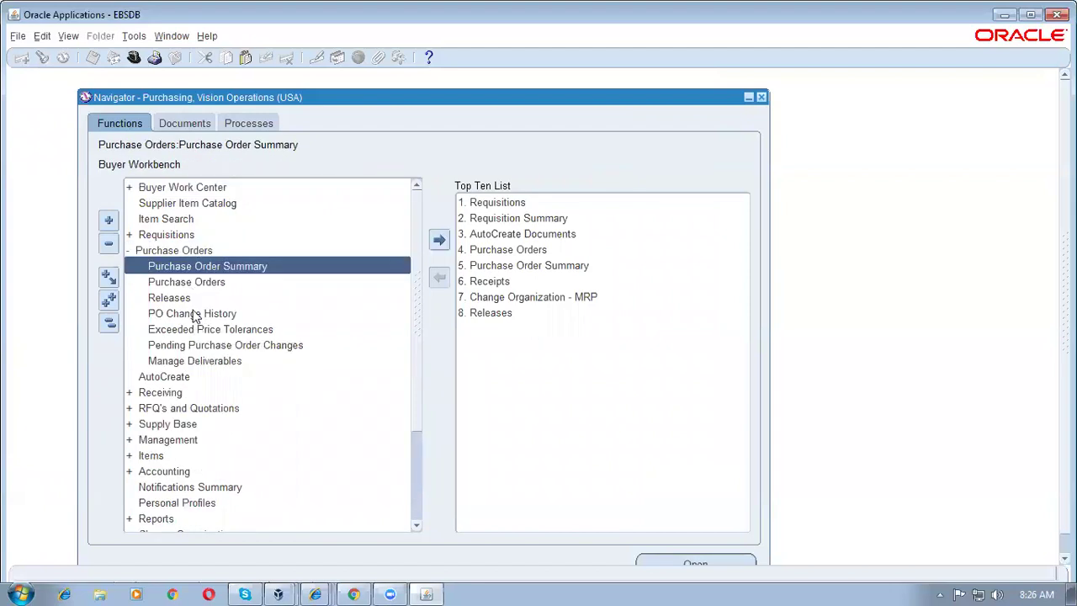
pyautogui.doubleClick(191, 299)
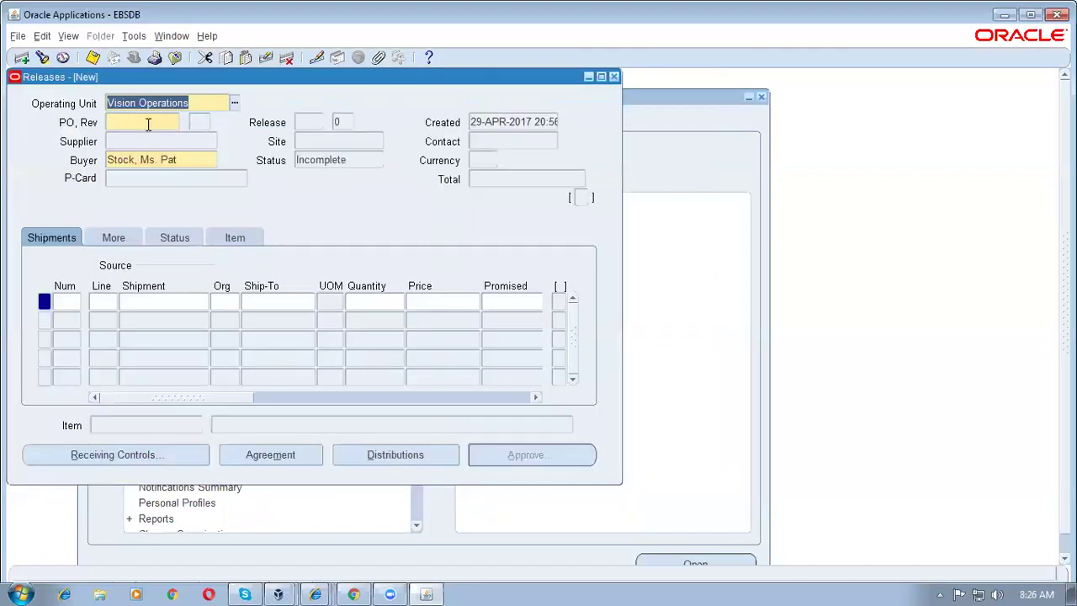
pyautogui.click(148, 124)
pyautogui.write('6637')
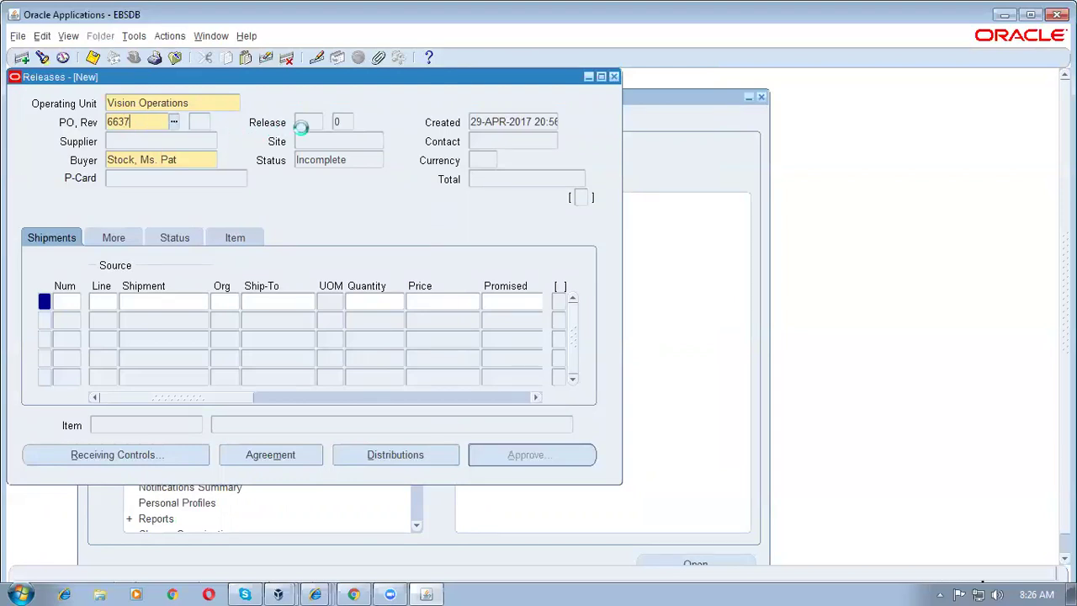
# Step: Validate PO 6637 with shipment line 1 and dismiss the consigned-material note
pyautogui.click(302, 126)
pyautogui.click(107, 305)
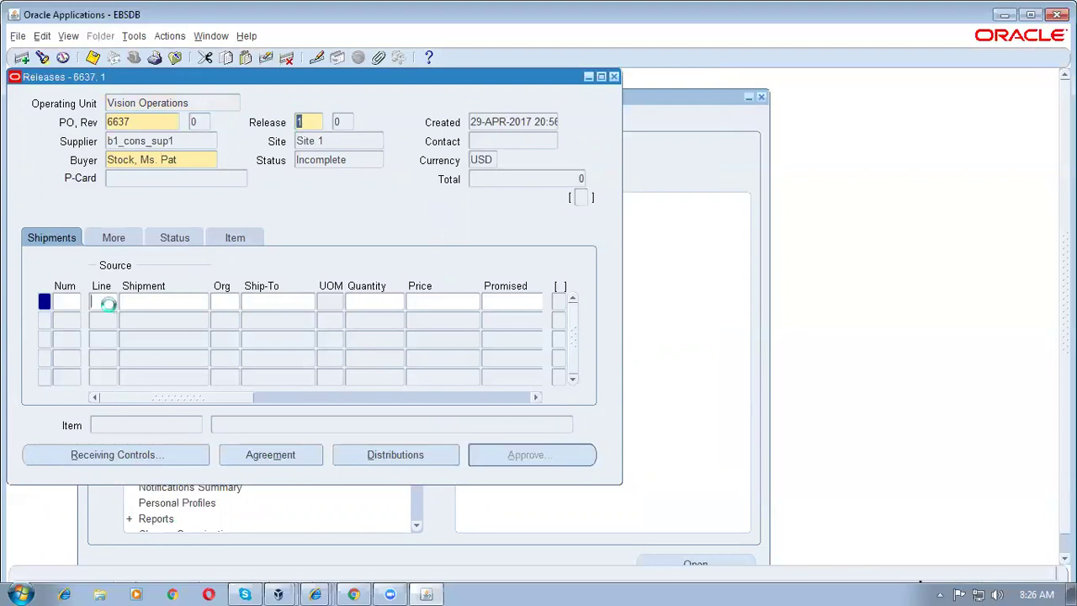
pyautogui.write('1')
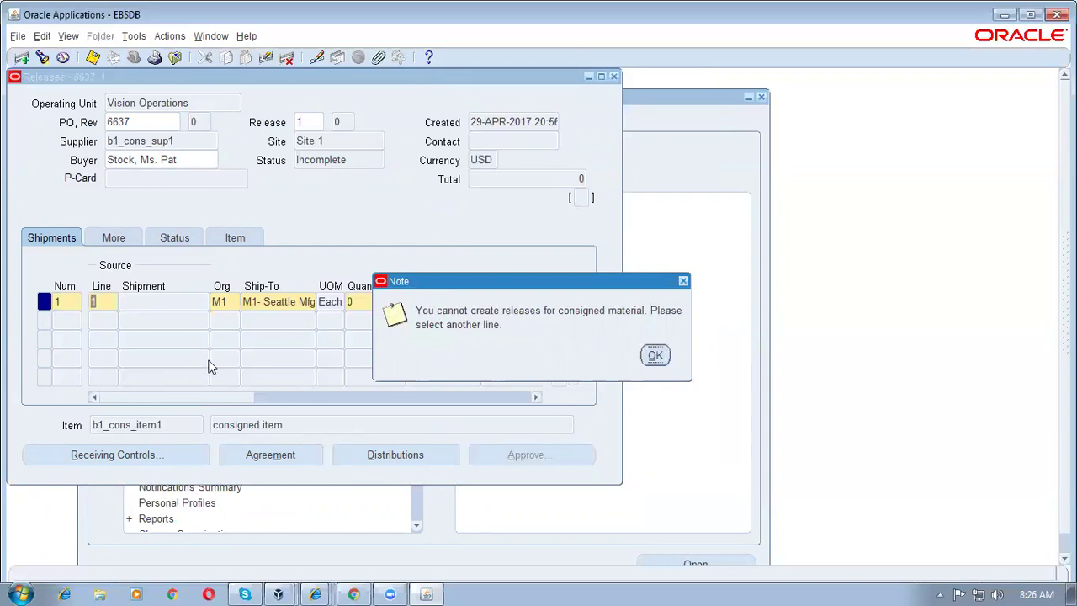
pyautogui.click(655, 355)
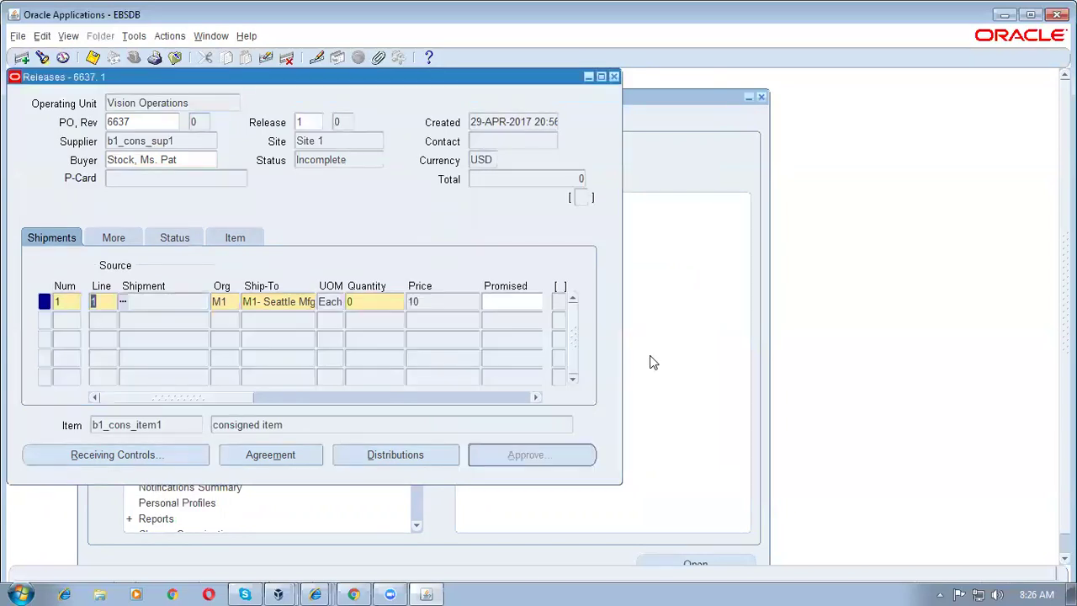
# Step: Close the Releases form, answering Yes to the prompt, and switch to the iSupplier Portal
pyautogui.click(614, 77)
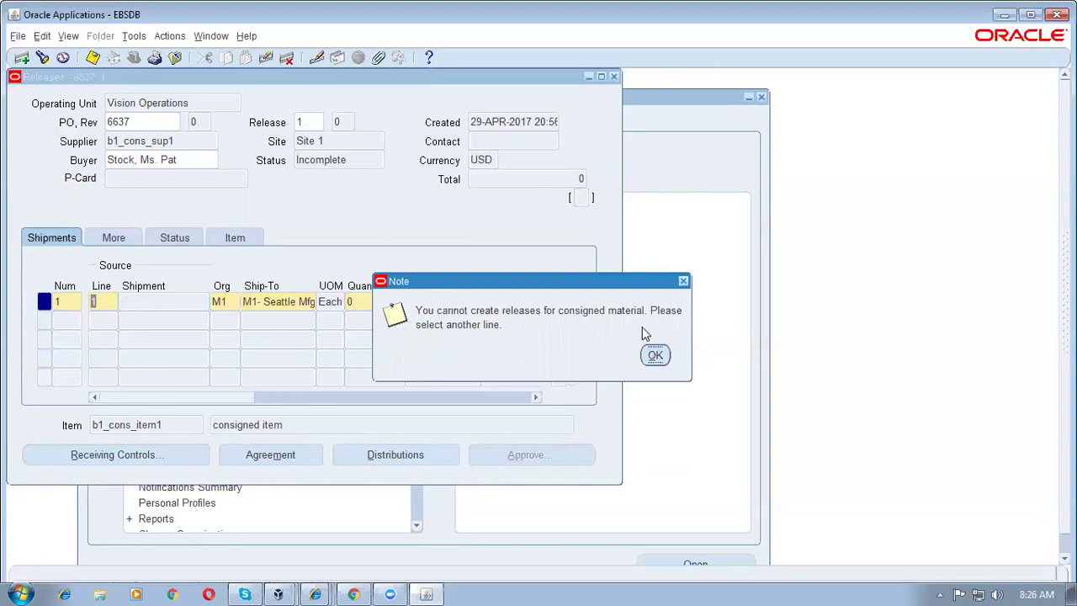
pyautogui.click(656, 354)
pyautogui.click(548, 360)
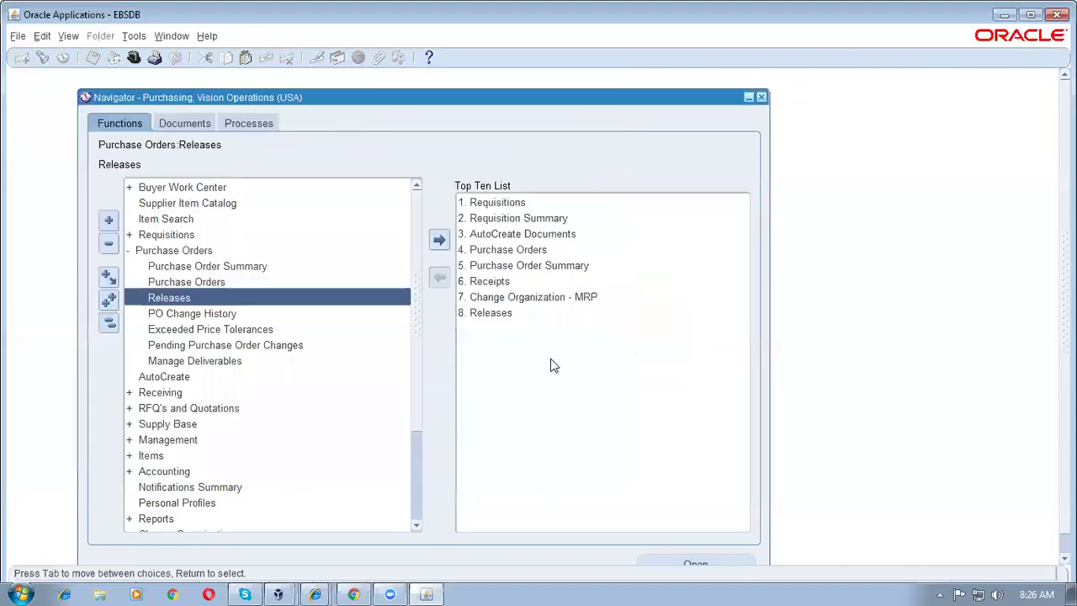
pyautogui.click(431, 593)
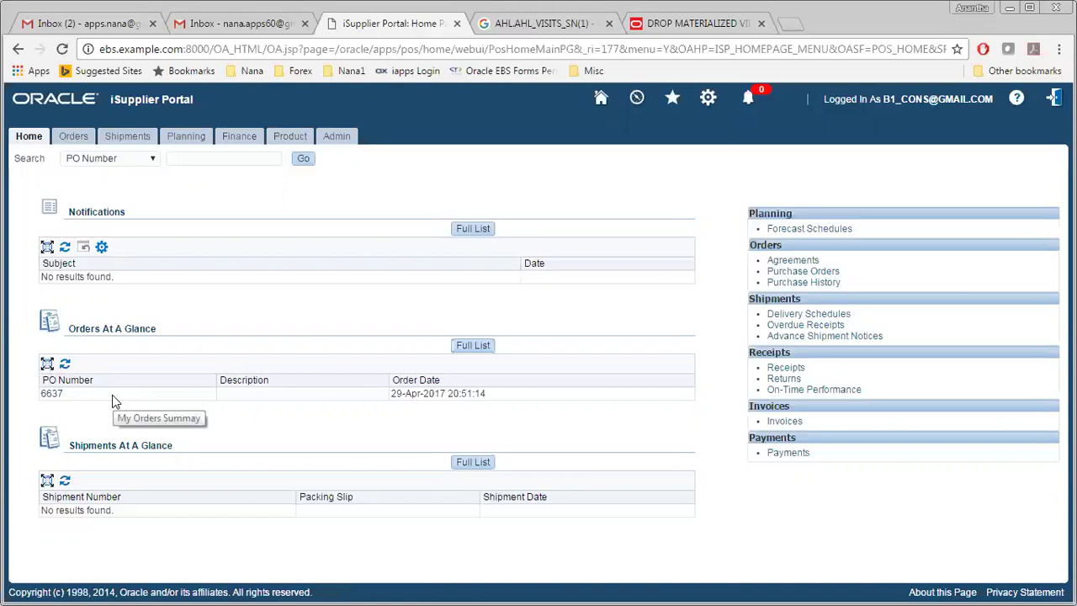
# Step: Review Orders At A Glance showing PO 6637, then return to Oracle Applications
pyautogui.hotkey('alt', 'Tab')
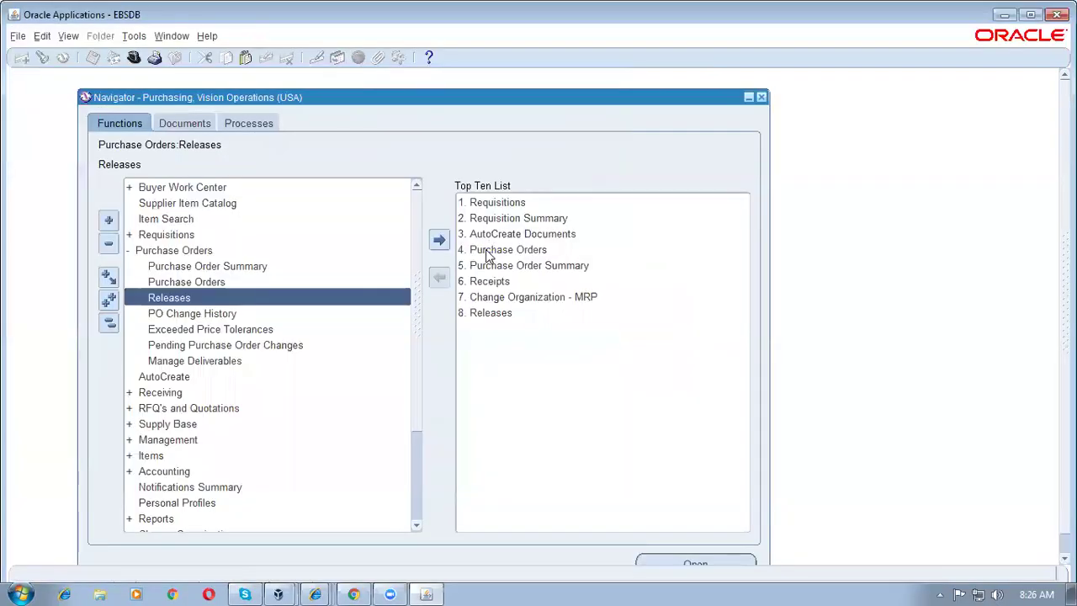
# Step: Start a new purchase order for supplier b1_cons_sup1
pyautogui.click(486, 249)
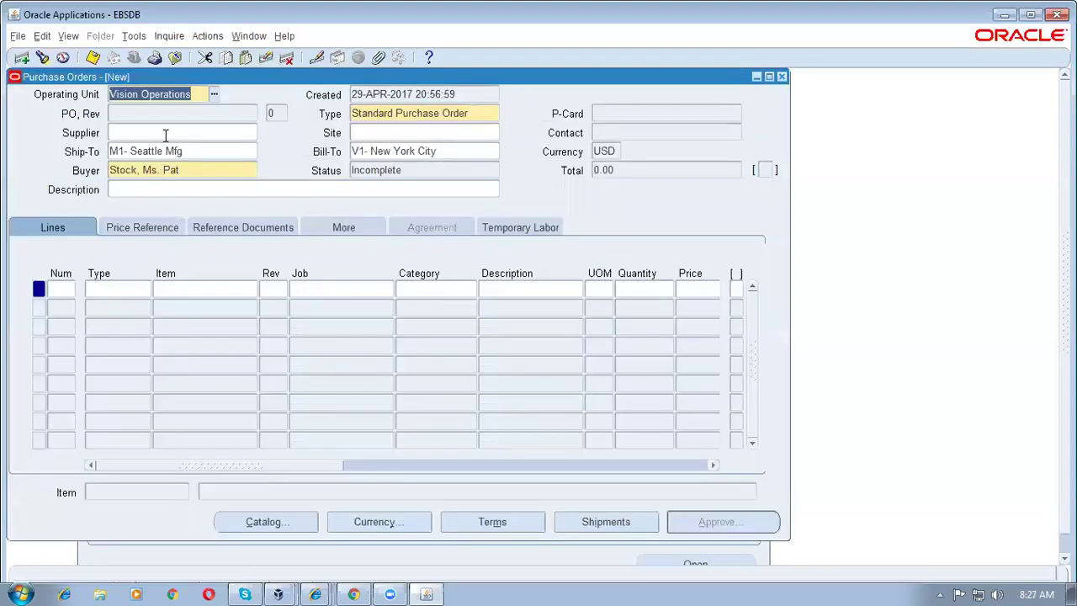
pyautogui.click(164, 131)
pyautogui.write('b1%co%')
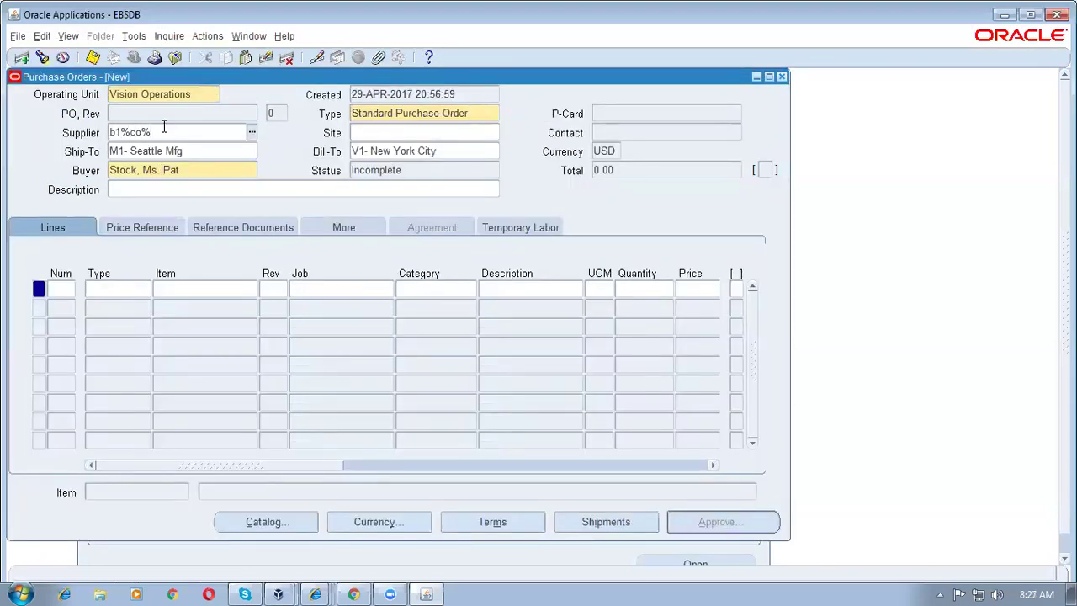
pyautogui.press('Tab')
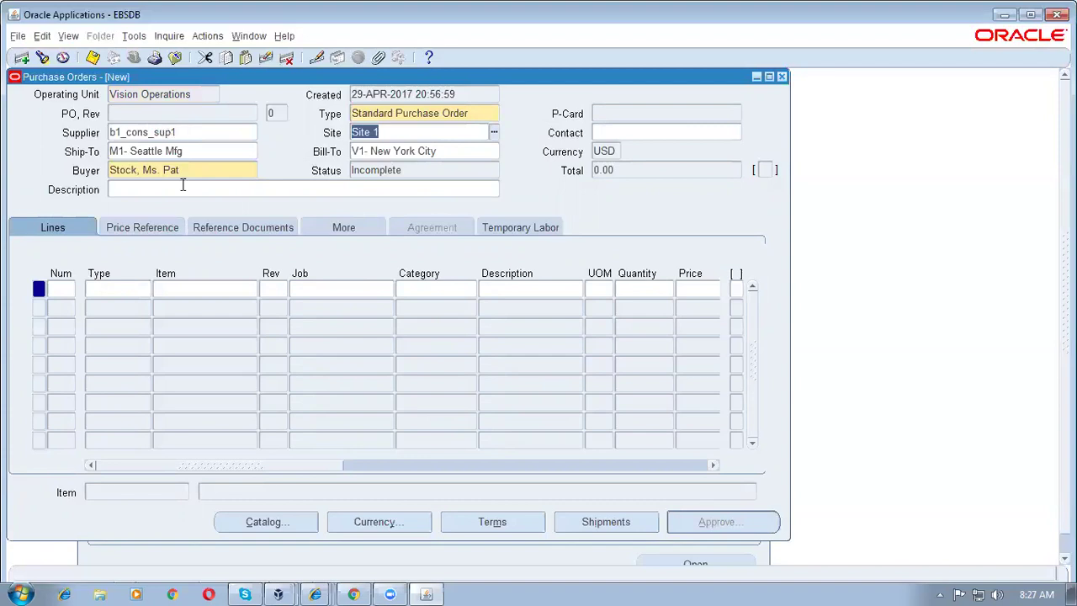
# Step: Add line item b1_cons_item1, quantity 1000 at price 10, and open its shipments
pyautogui.click(187, 288)
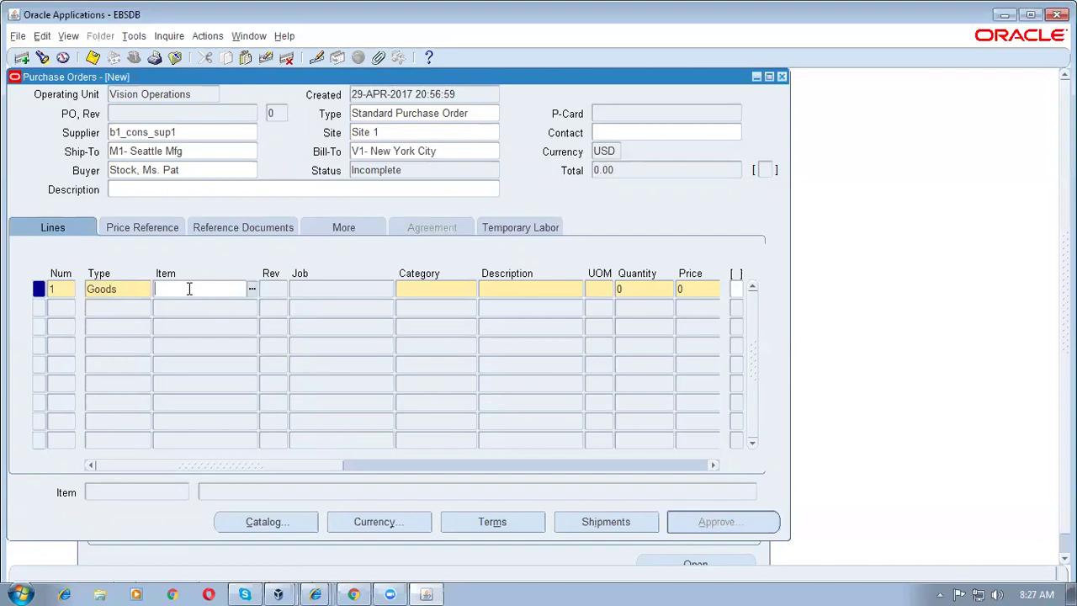
pyautogui.write('b1%co%')
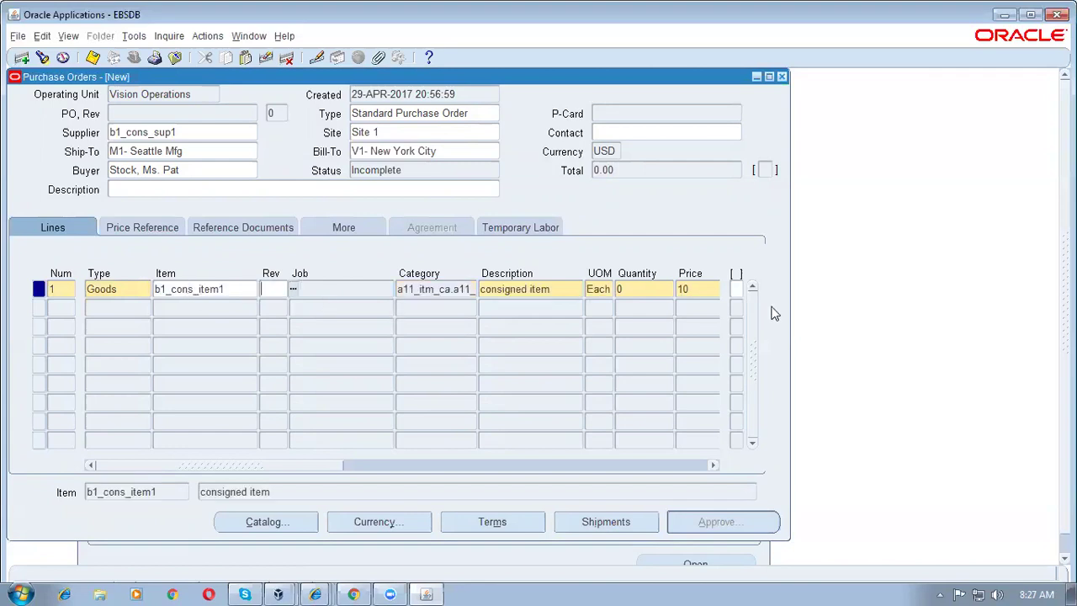
pyautogui.click(649, 291)
pyautogui.write('1000')
pyautogui.press('Tab')
pyautogui.press('Tab')
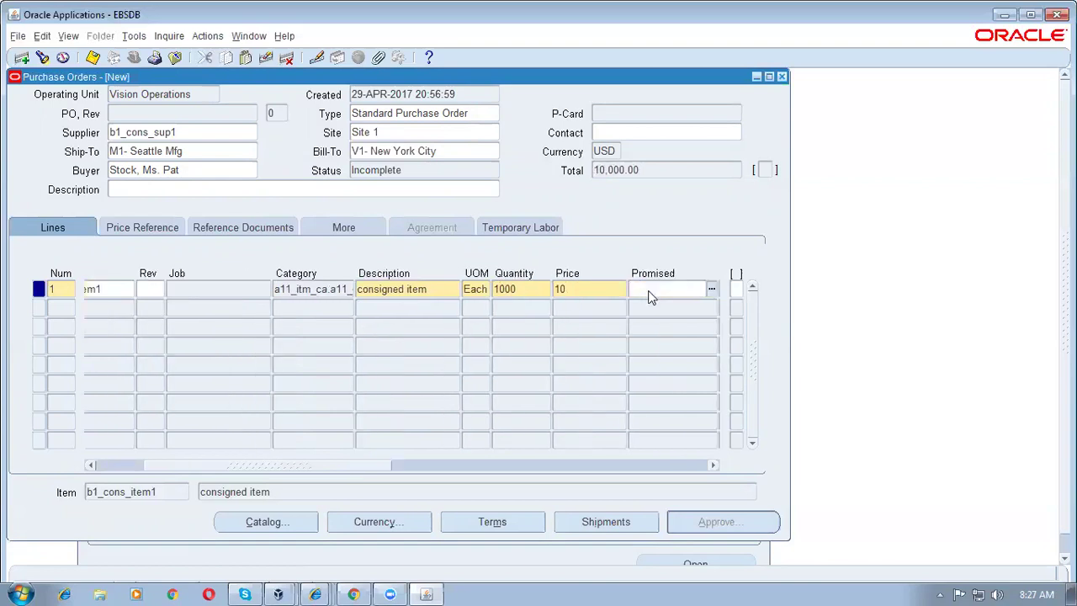
pyautogui.press('Tab')
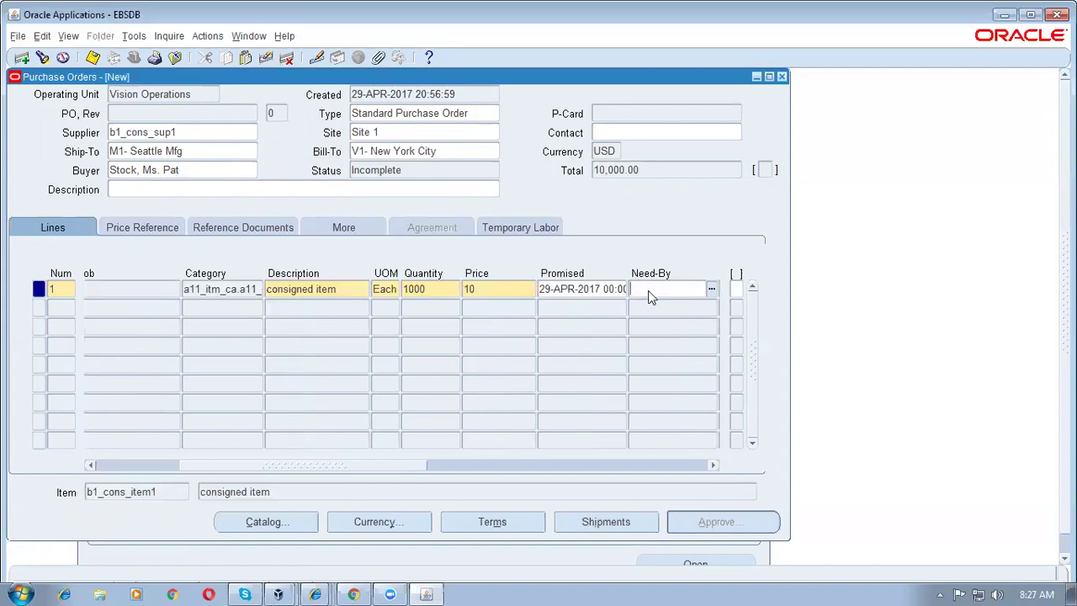
pyautogui.click(604, 521)
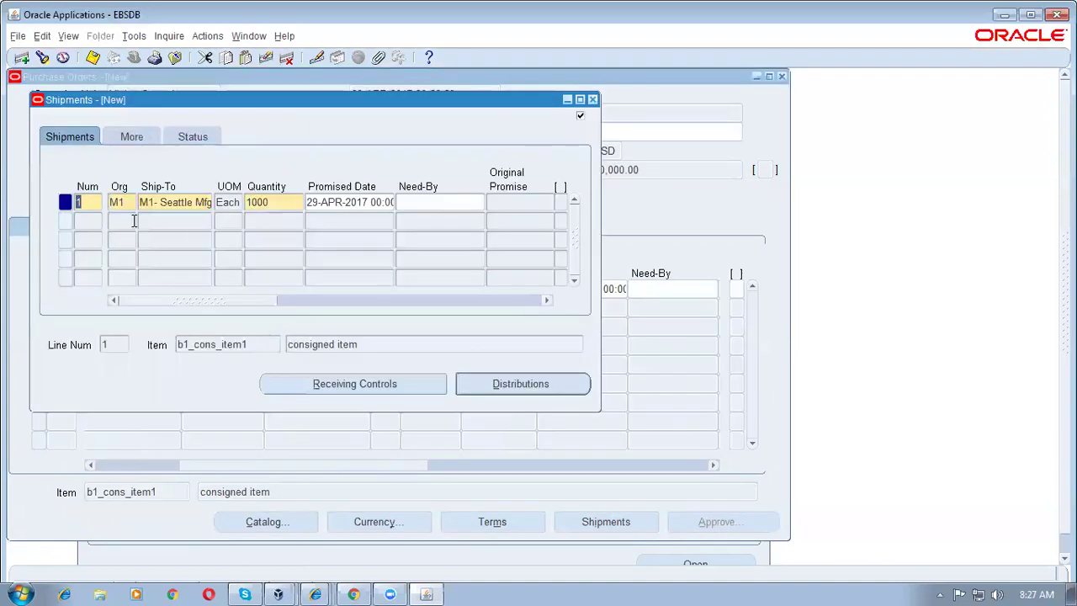
# Step: Keep the shipment's receipt routing at Direct Delivery, then save and close Shipments
pyautogui.click(350, 386)
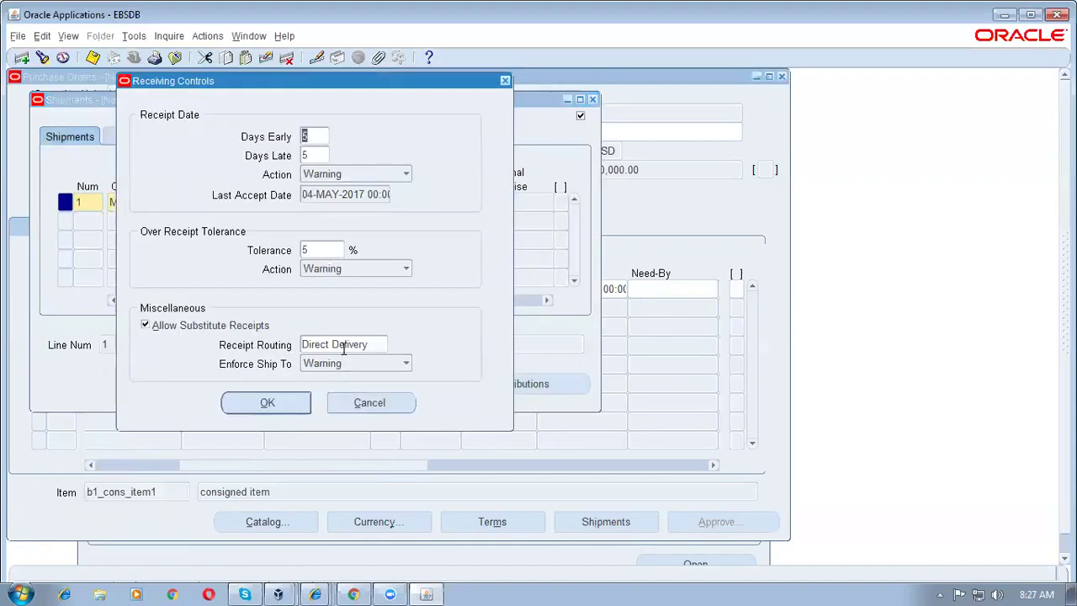
pyautogui.click(343, 348)
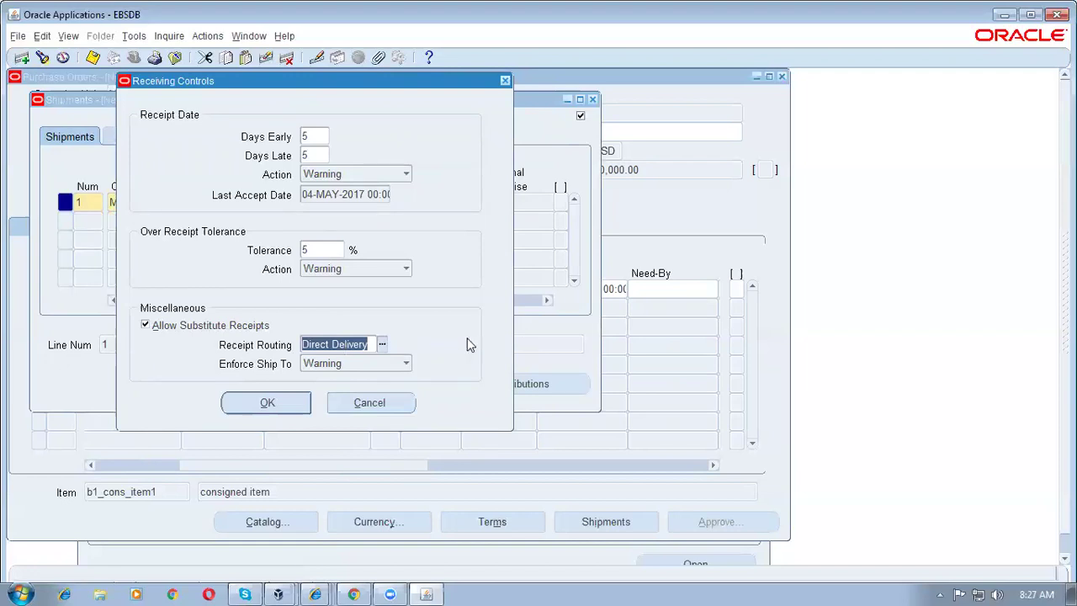
pyautogui.click(343, 344)
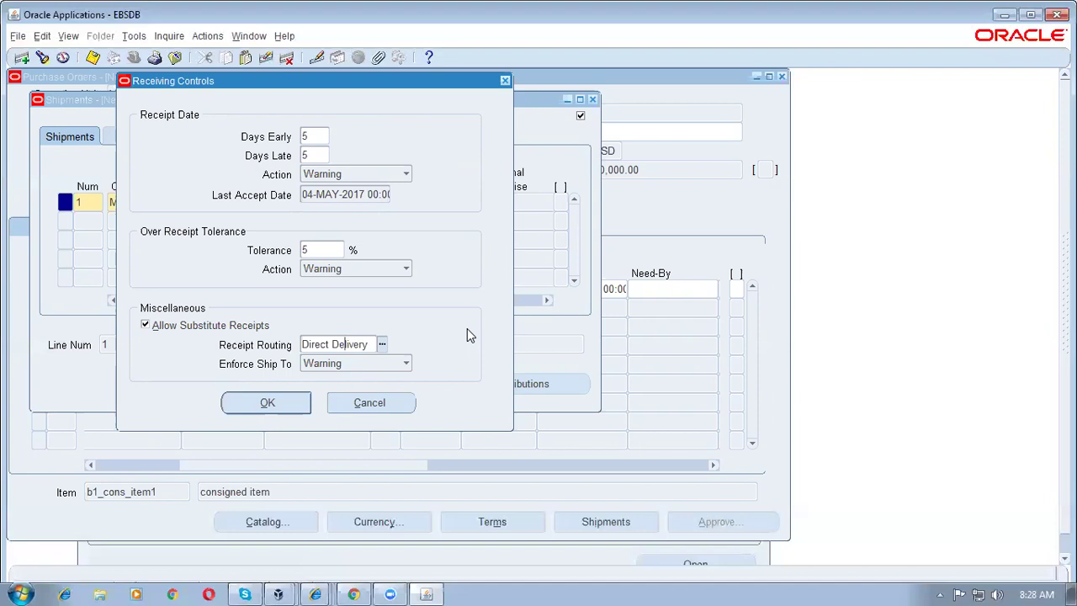
pyautogui.click(310, 402)
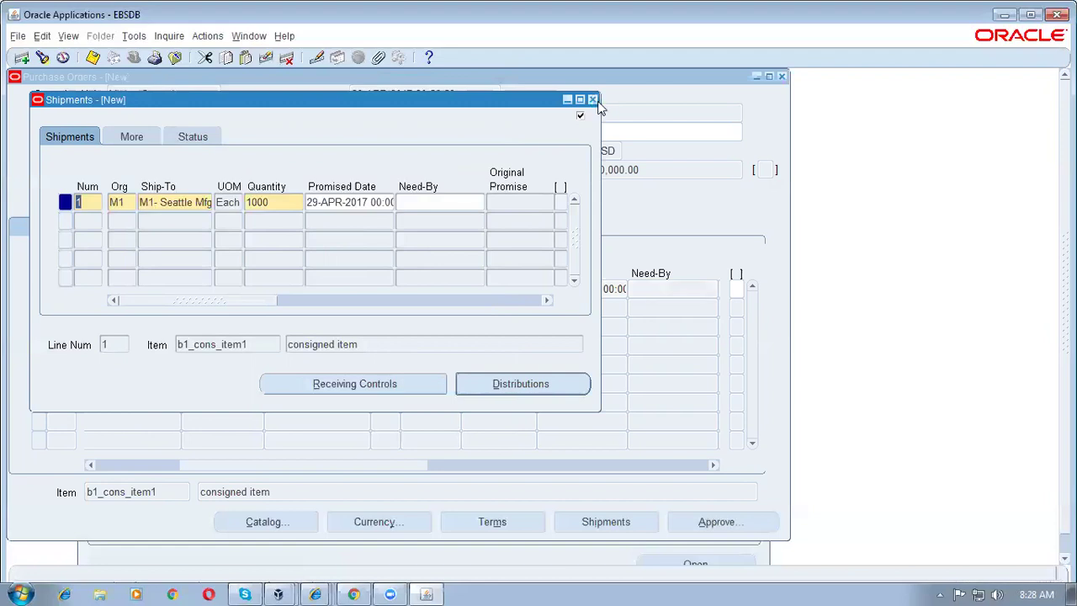
pyautogui.click(596, 99)
# Step: Submit purchase order 6638 for approval and close the Purchase Orders form
pyautogui.click(446, 170)
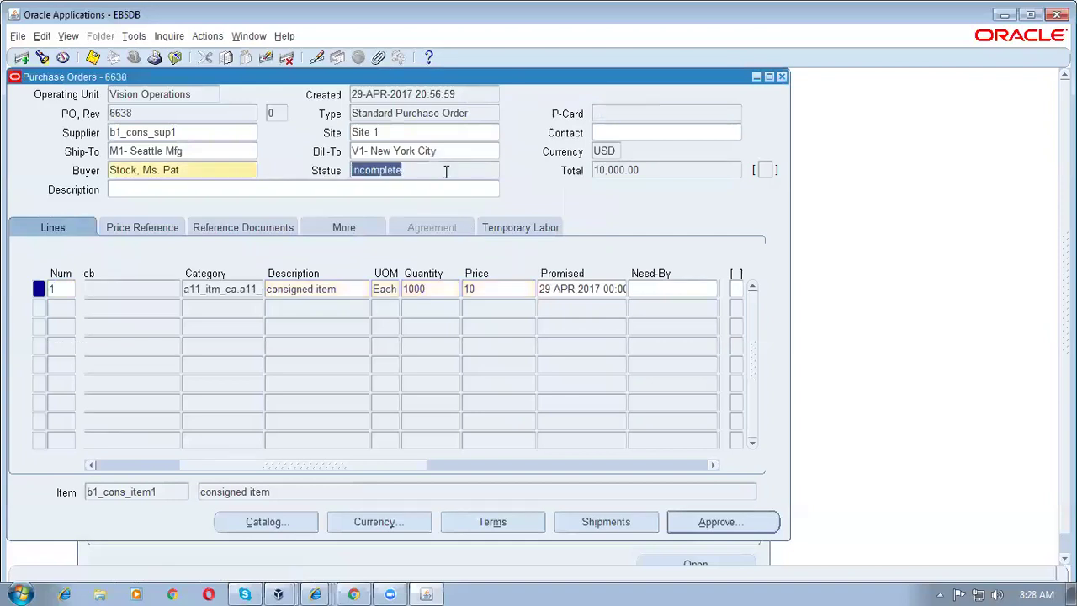
pyautogui.click(728, 523)
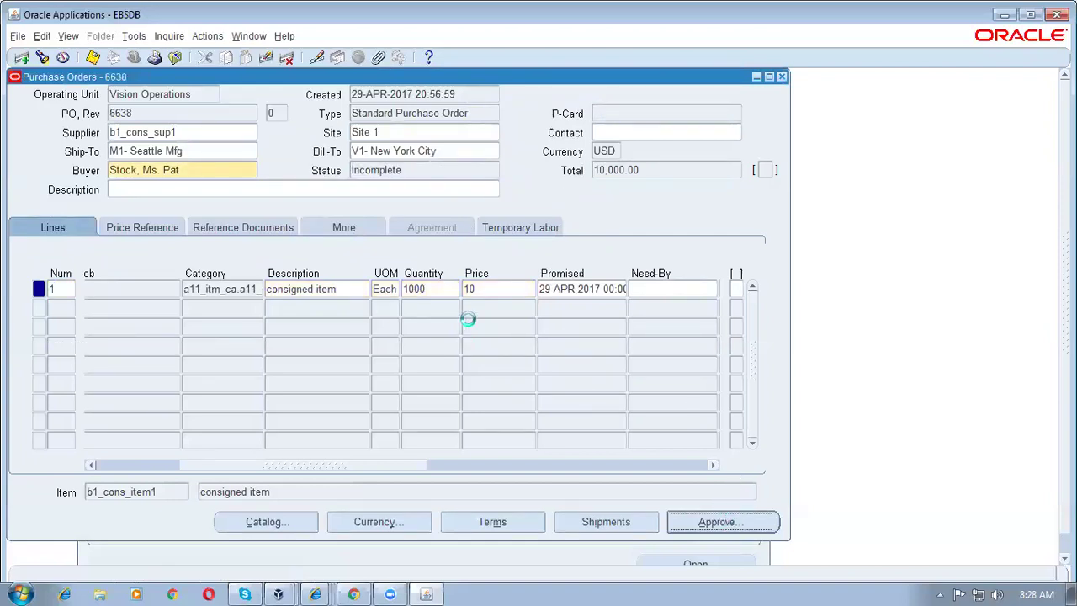
pyautogui.click(440, 483)
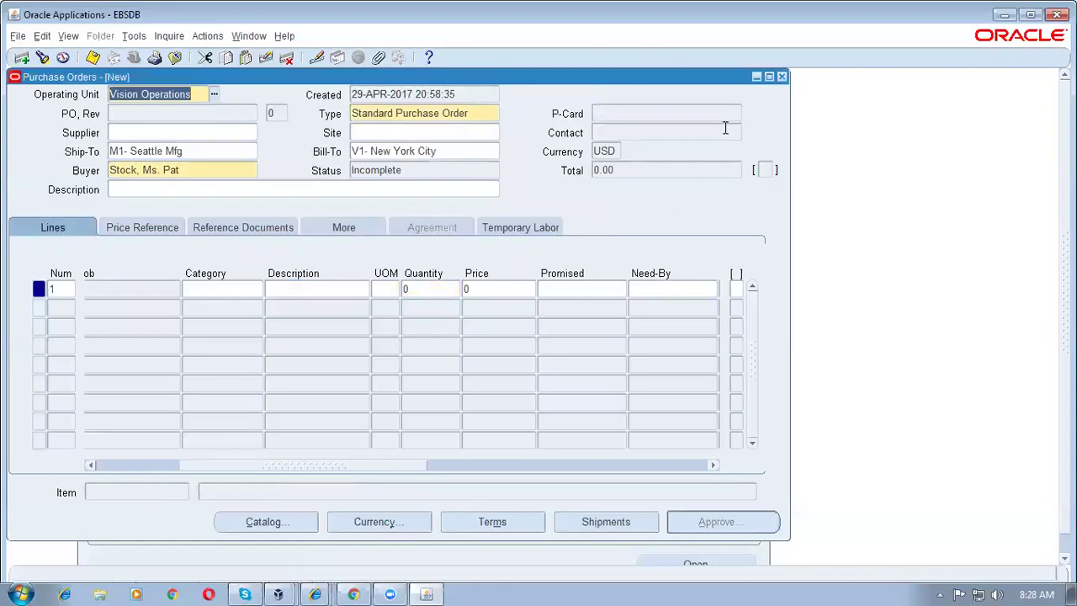
pyautogui.click(781, 76)
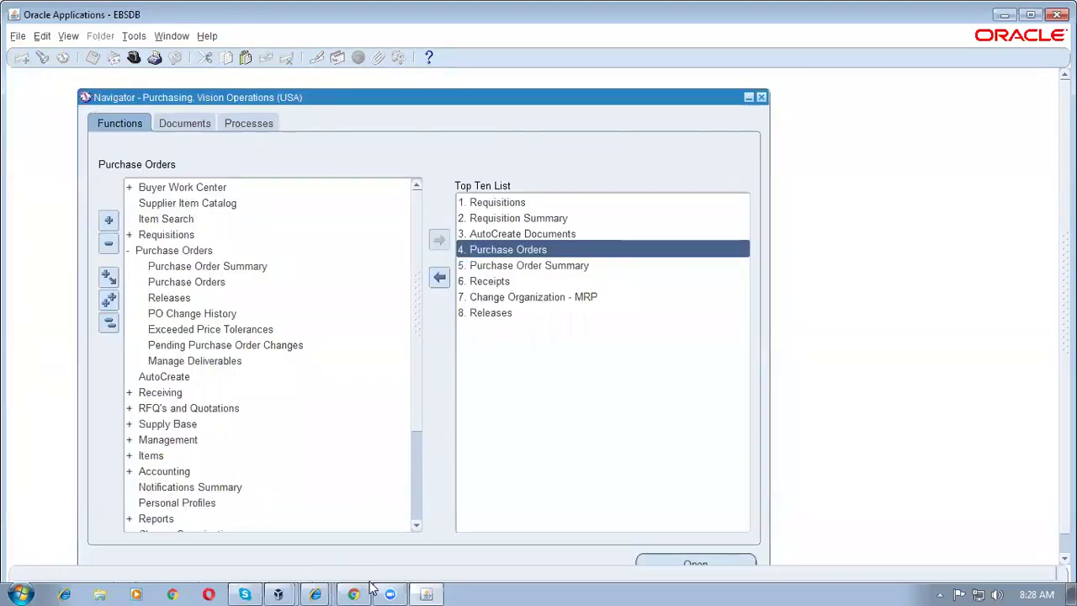
pyautogui.moveTo(393, 592)
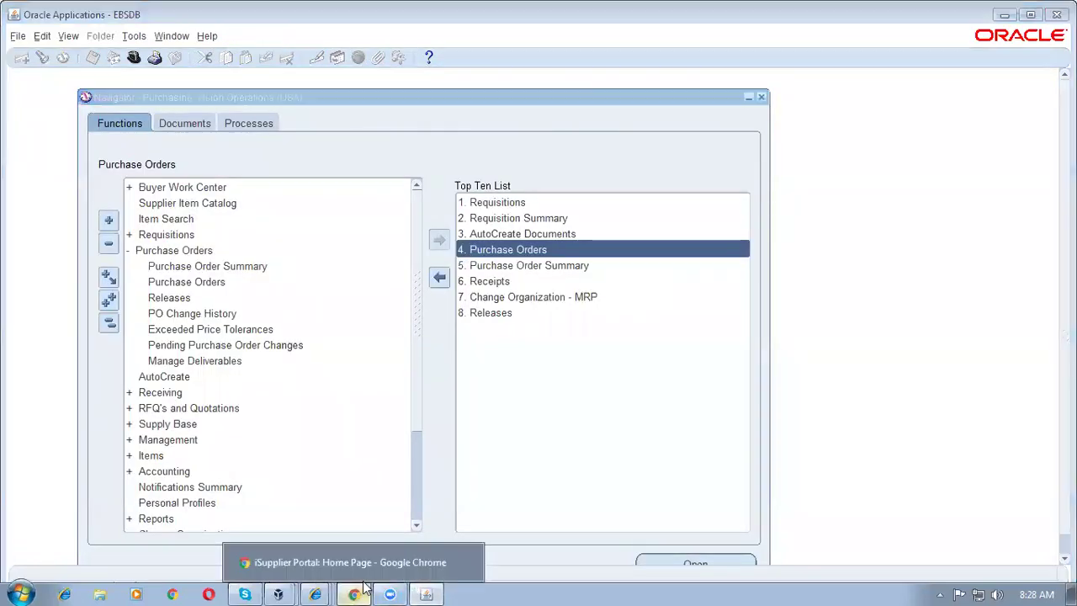
pyautogui.click(311, 562)
pyautogui.click(33, 138)
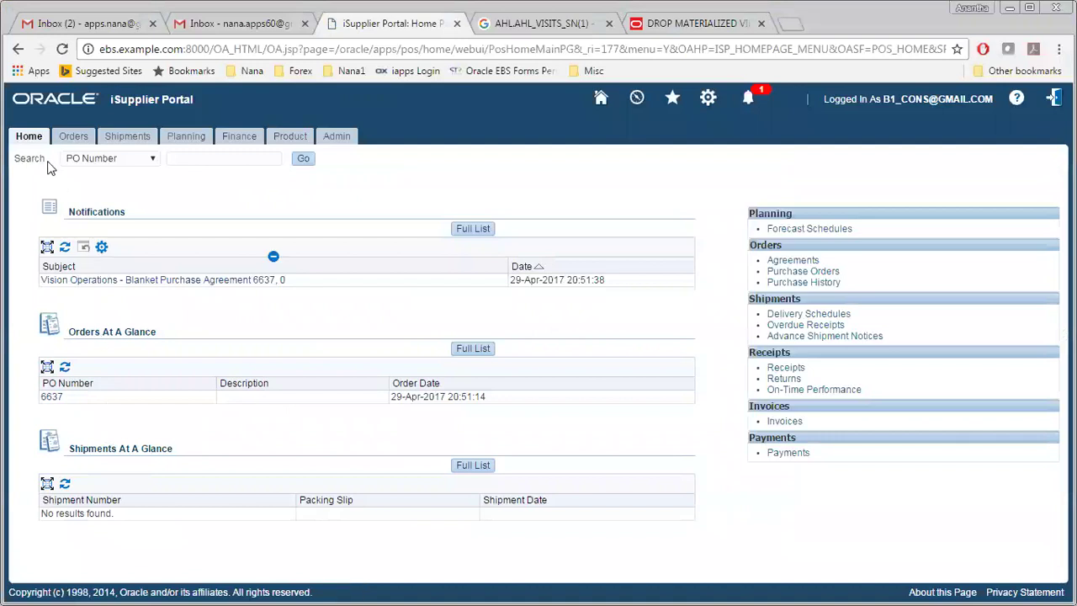
pyautogui.click(29, 138)
pyautogui.hotkey('alt', 'Tab')
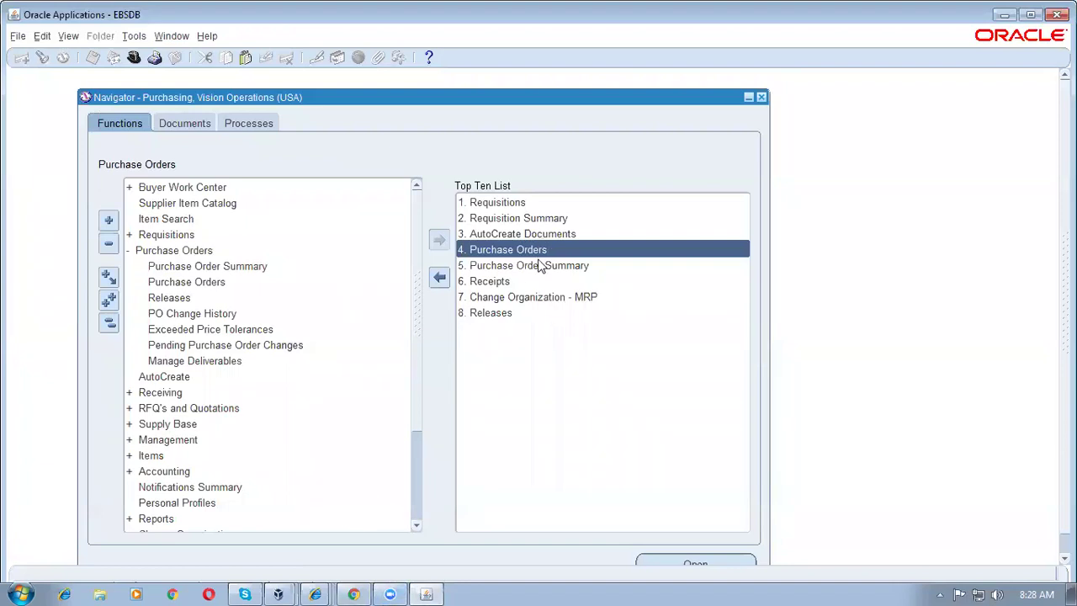
pyautogui.doubleClick(538, 266)
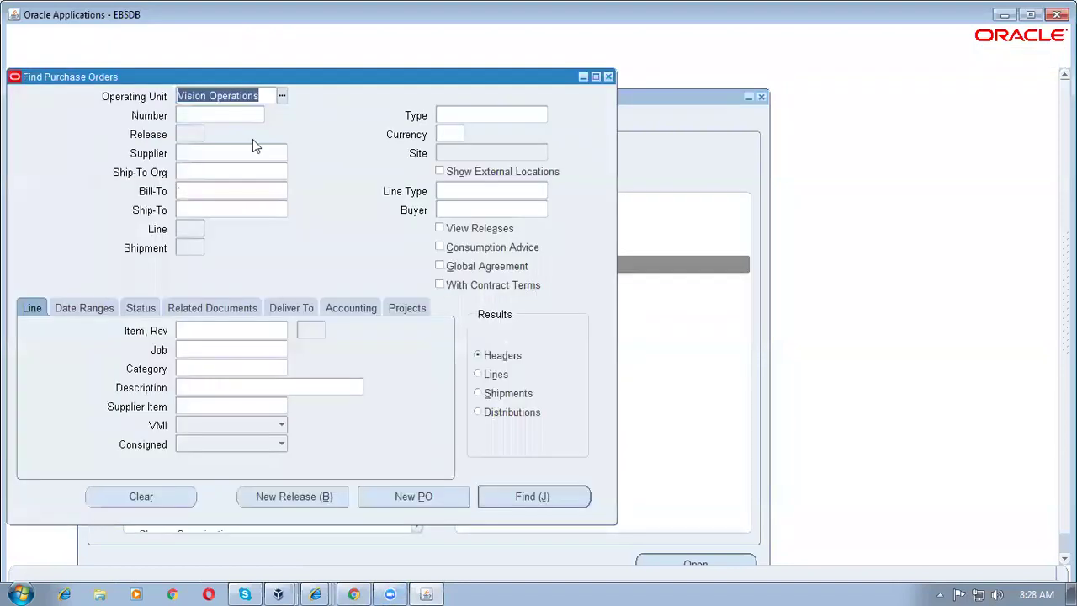
# Step: Find purchase order 6638 in the Purchase Order Summary and select it
pyautogui.write('6638')
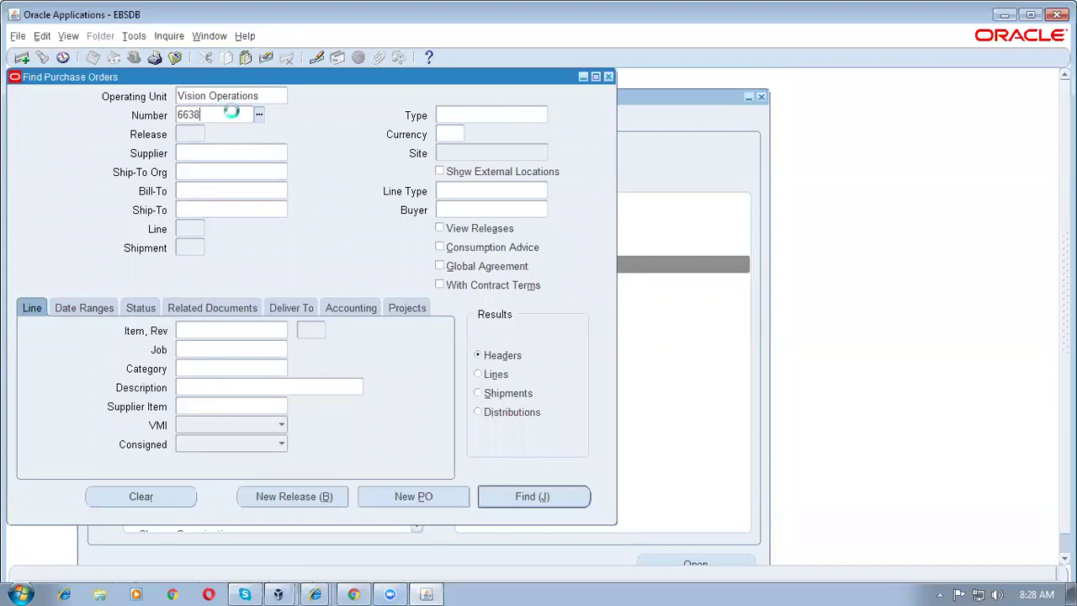
pyautogui.press('Tab')
pyautogui.click(532, 496)
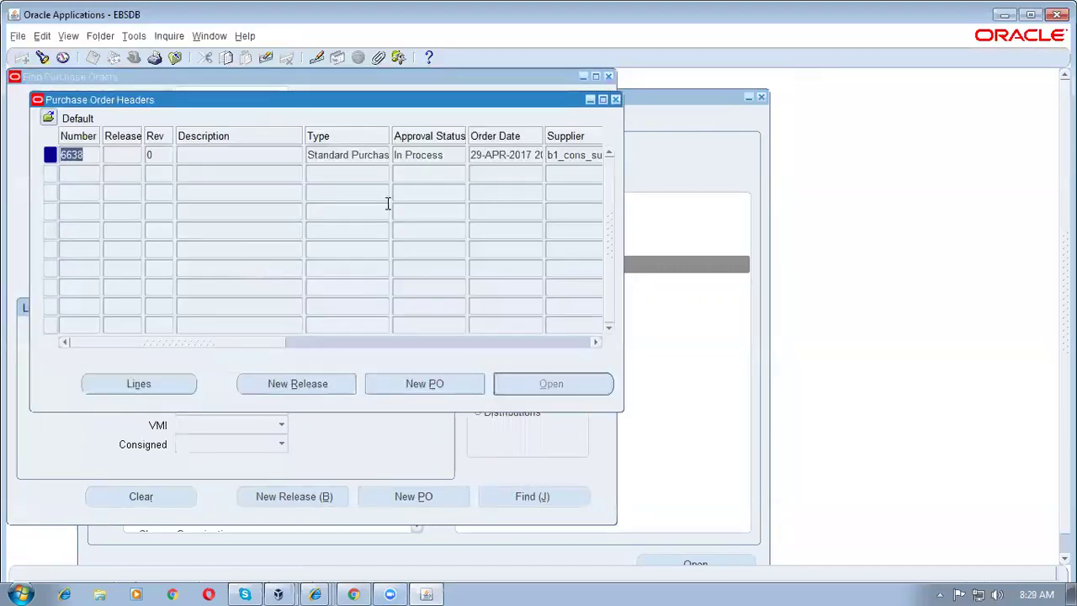
pyautogui.click(455, 154)
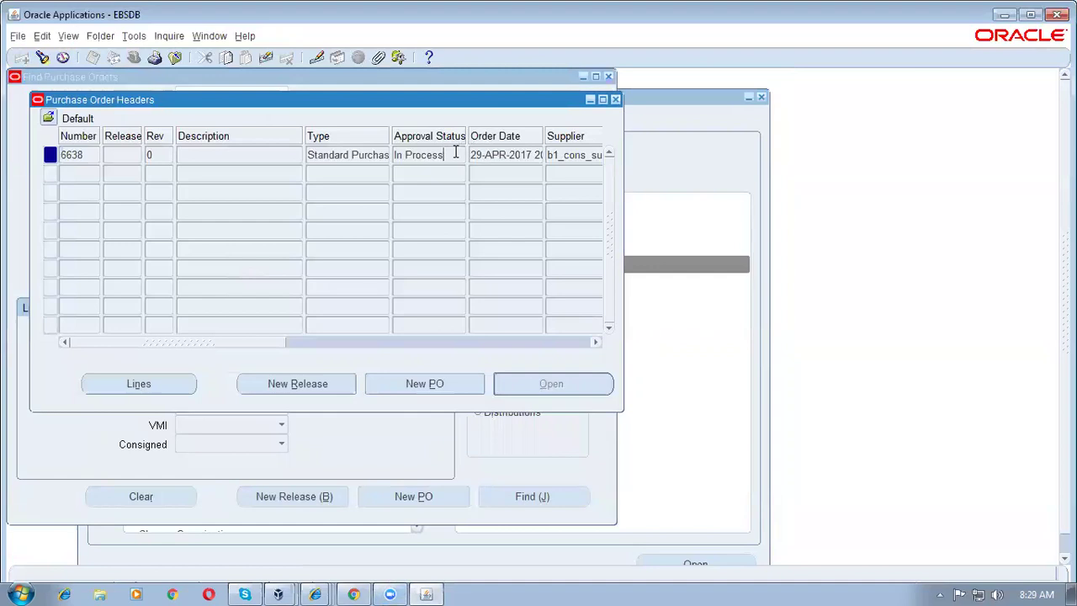
# Step: View the action history of order 6638 to see who submitted it and who must approve
pyautogui.click(164, 38)
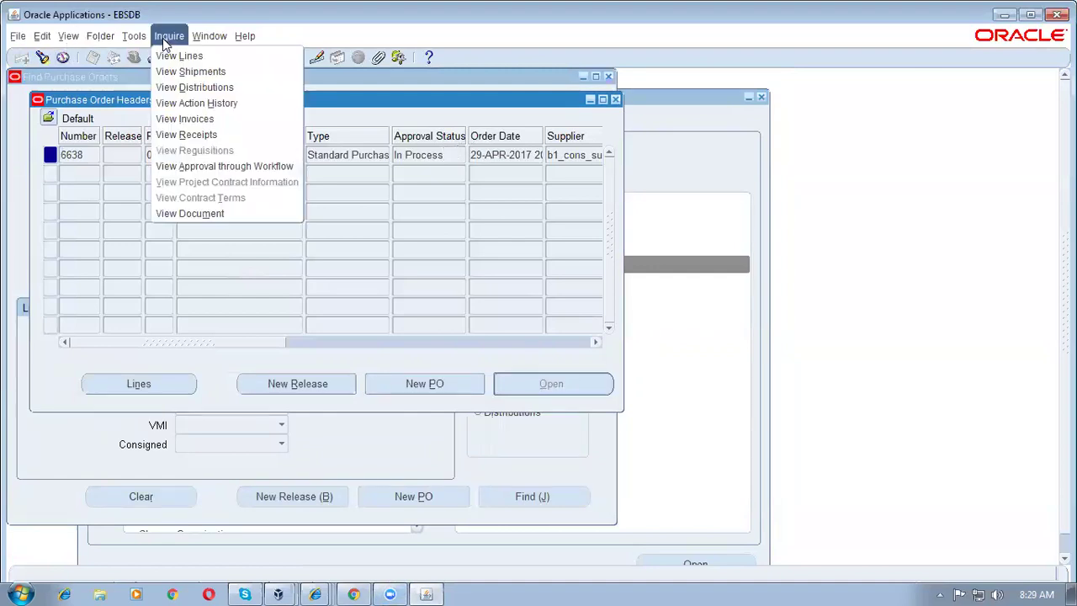
pyautogui.click(176, 102)
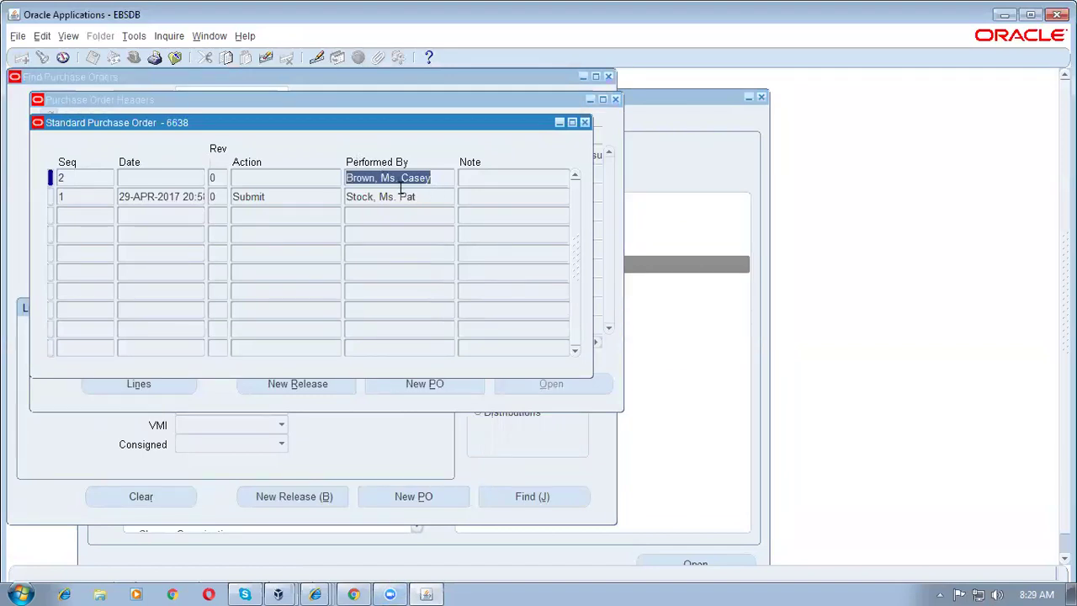
pyautogui.click(300, 198)
pyautogui.click(417, 199)
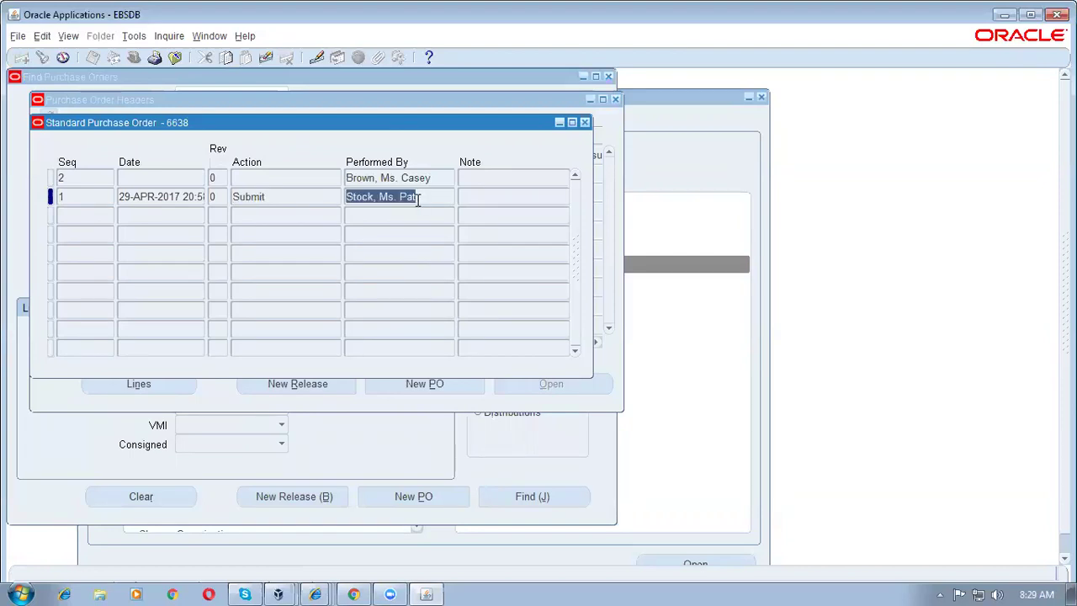
pyautogui.click(417, 180)
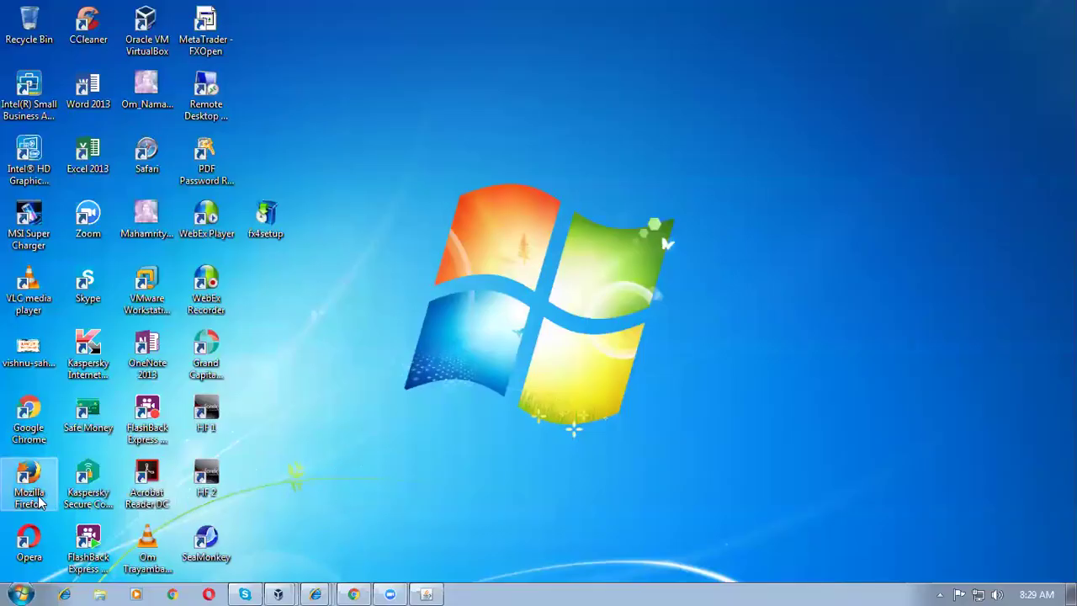
# Step: Launch Firefox and load the E-Business Suite login page from the address history
pyautogui.doubleClick(39, 502)
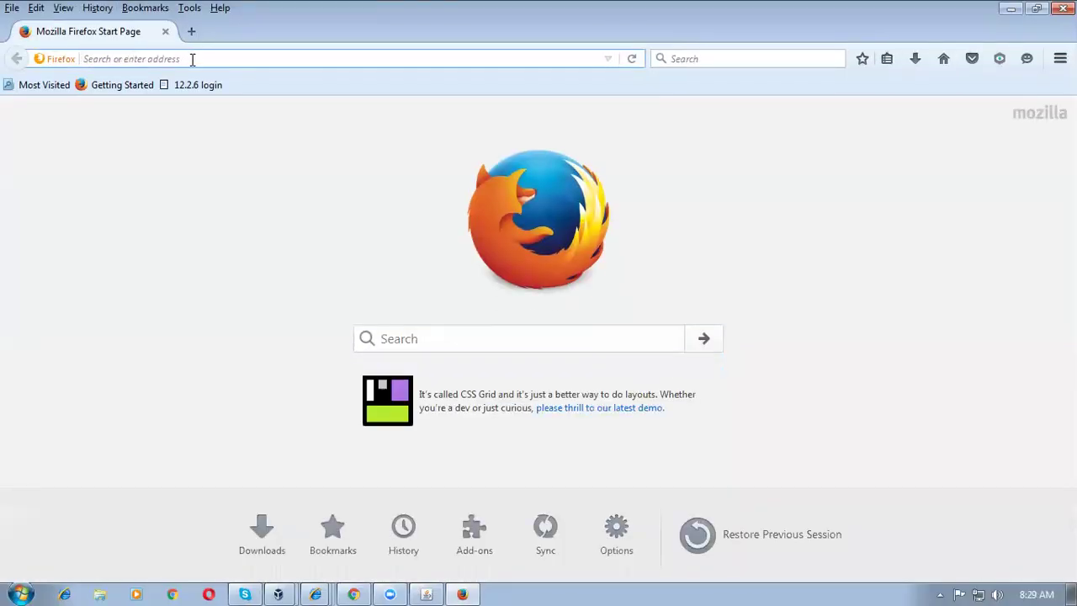
pyautogui.click(191, 59)
pyautogui.write('http://')
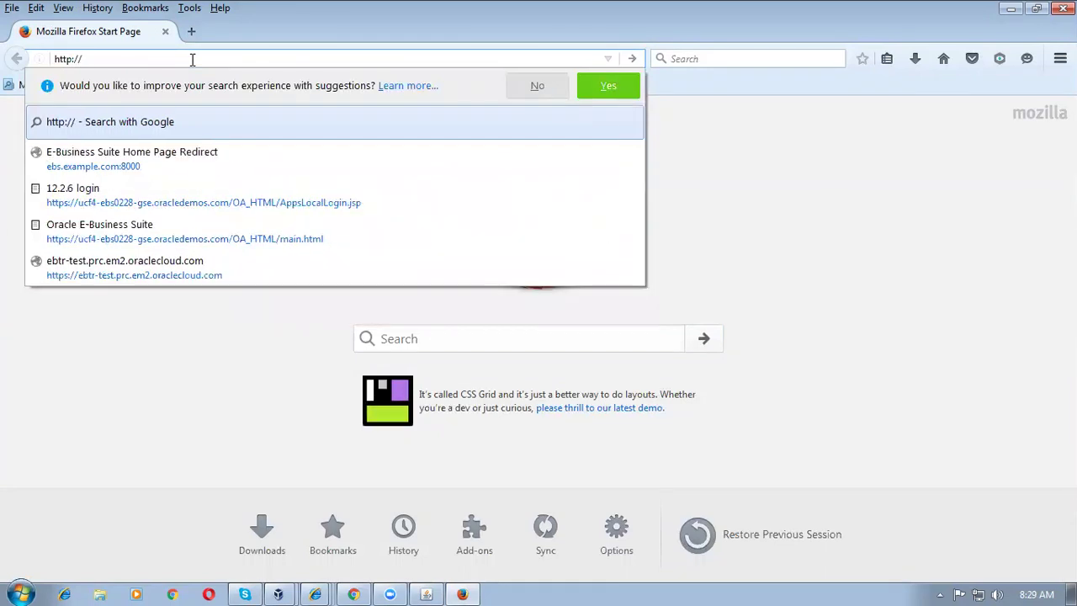
pyautogui.press('Down')
pyautogui.press('Return')
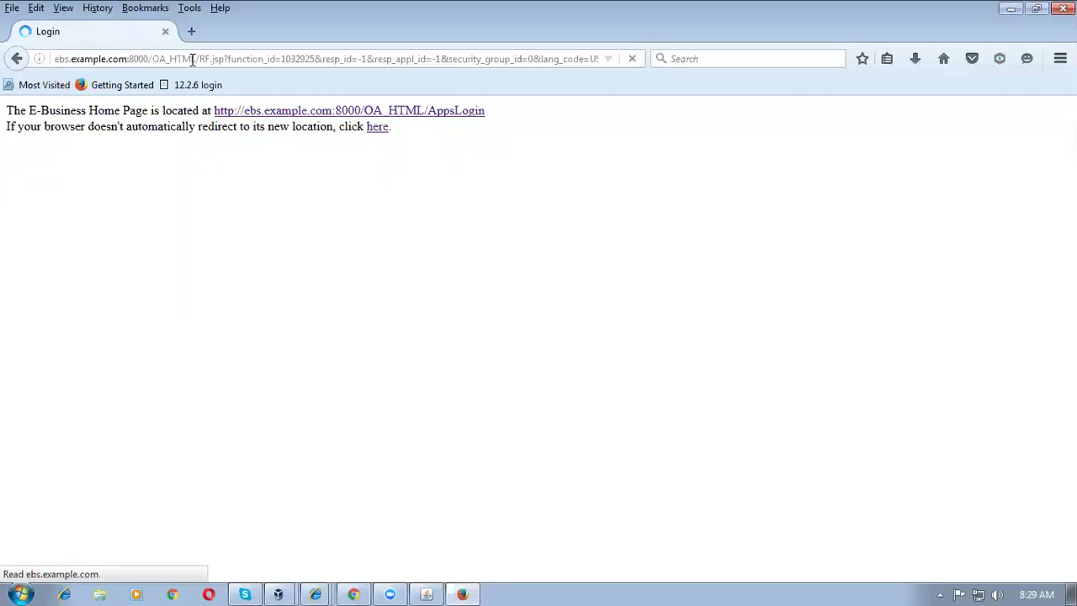
# Step: Log in with the approver's user name and password, declining to save the login
pyautogui.write('cbrown')
pyautogui.press('Tab')
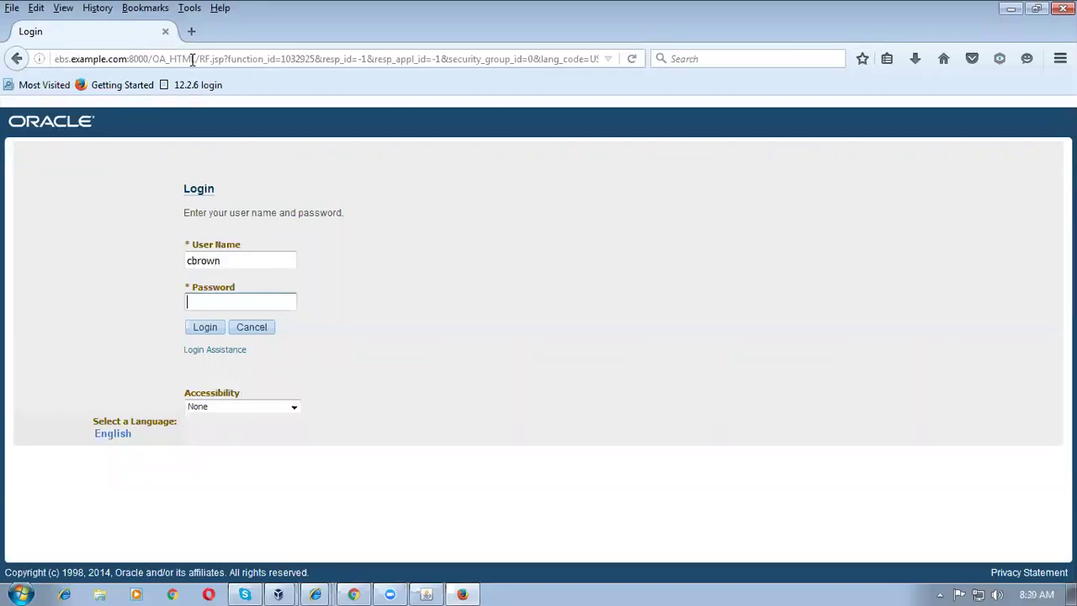
pyautogui.write('*******')
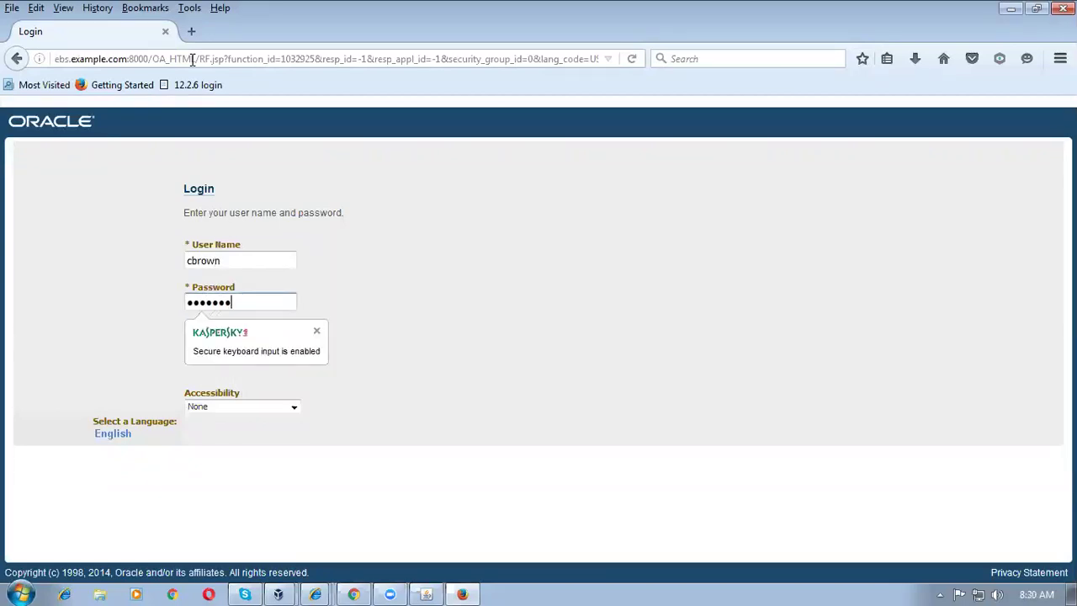
pyautogui.press('Return')
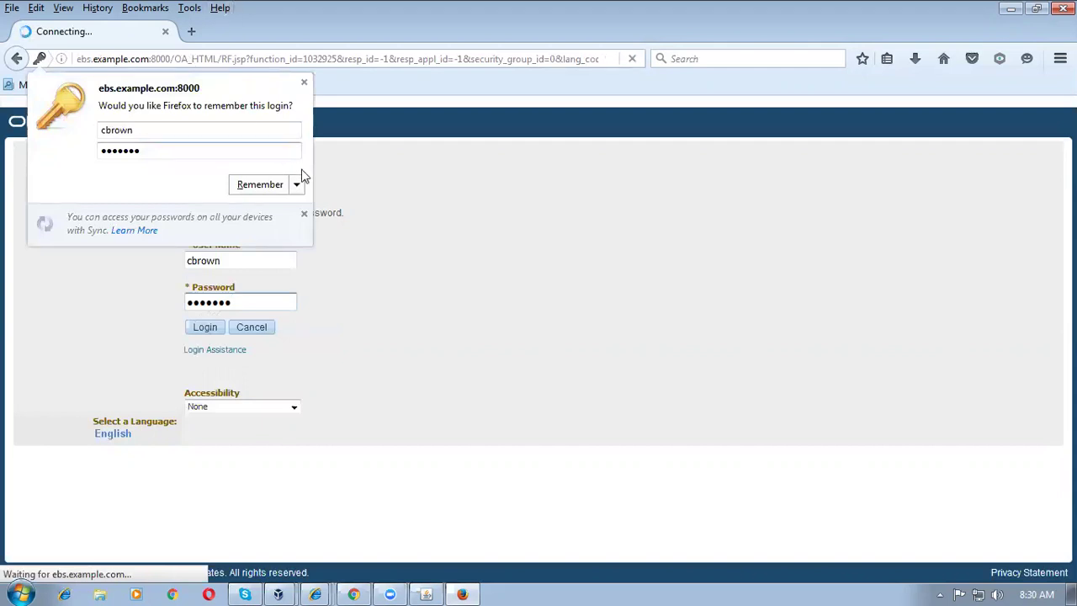
pyautogui.click(259, 186)
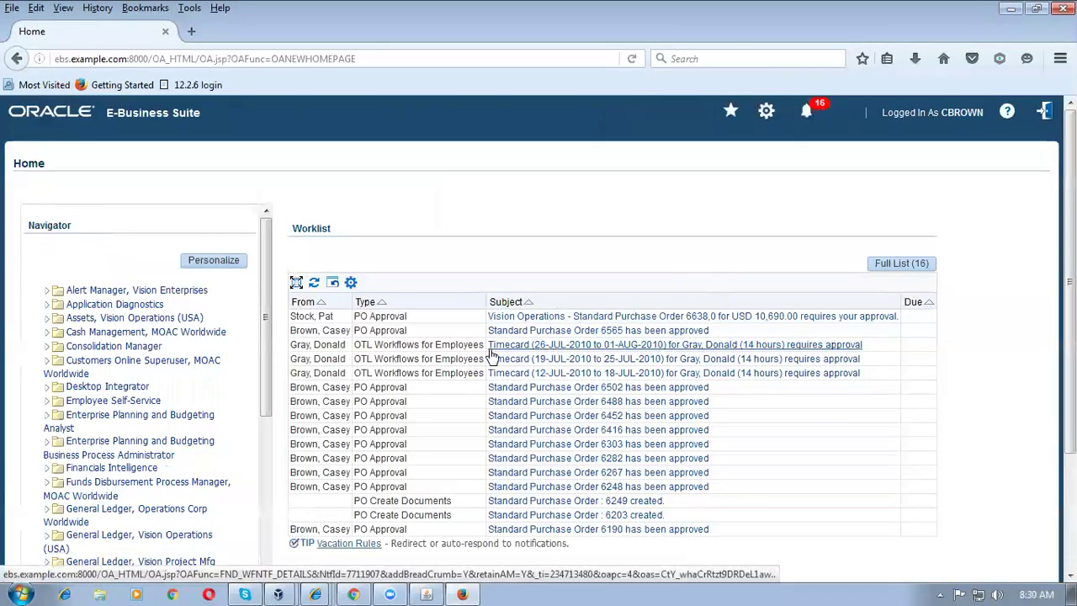
# Step: Approve purchase order 6638 from its Worklist notification and return to the supplier portal
pyautogui.click(712, 322)
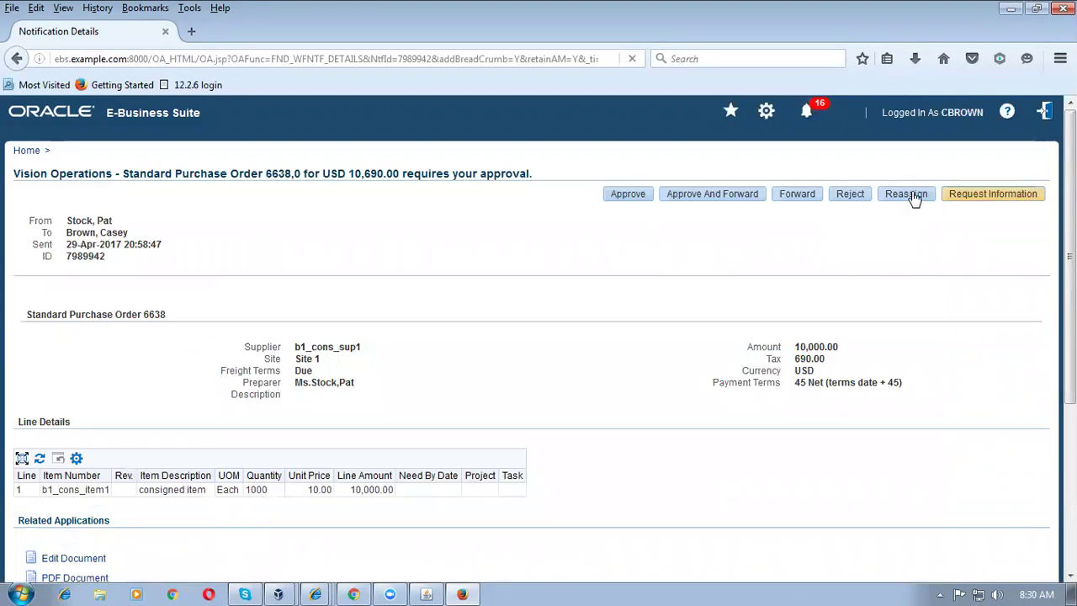
pyautogui.click(634, 195)
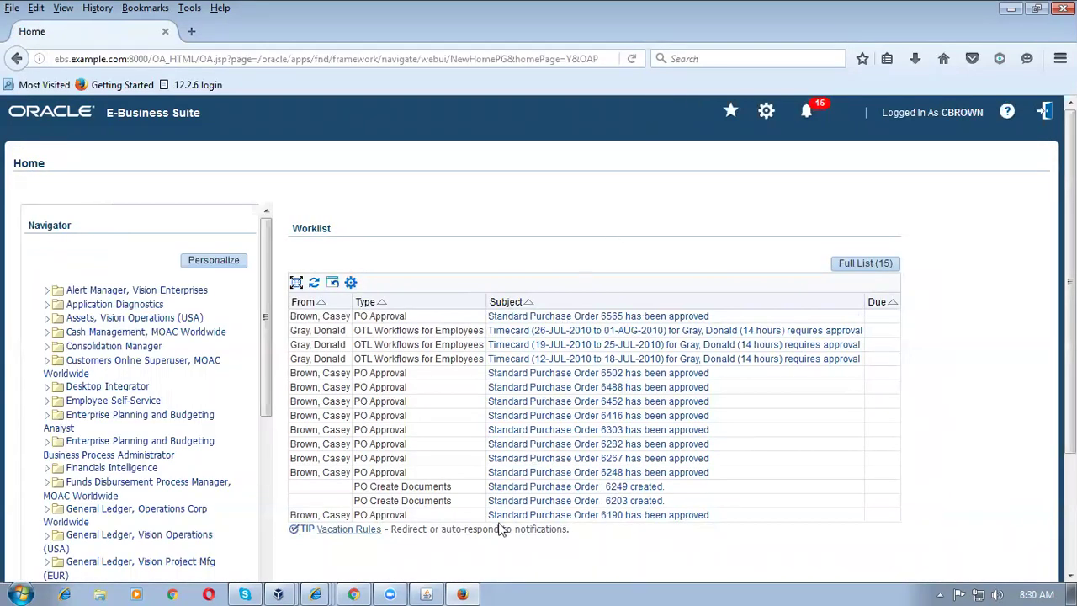
pyautogui.click(356, 592)
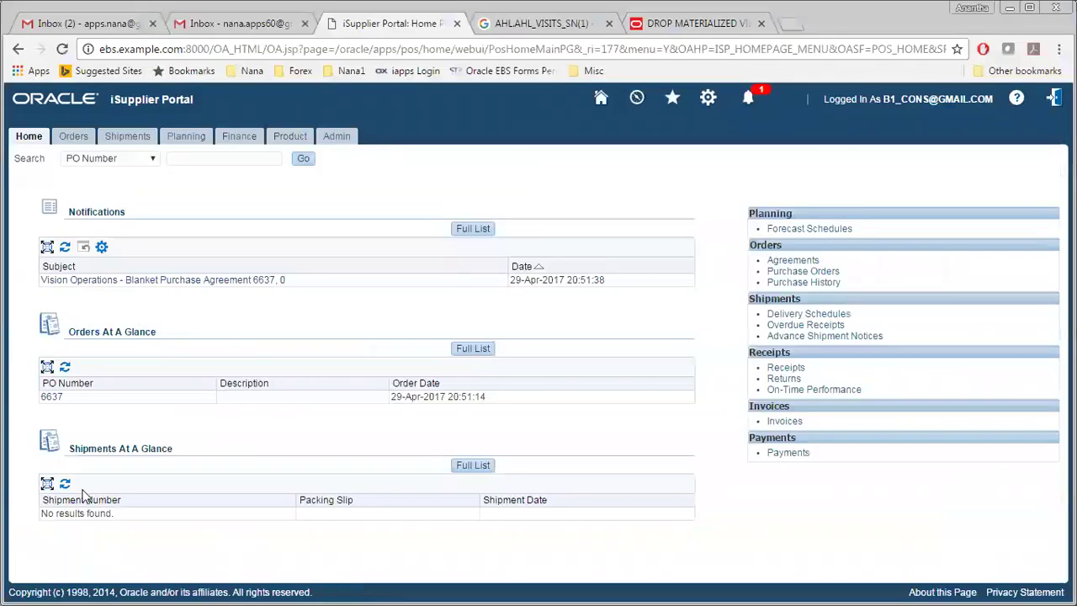
# Step: Refresh the iSupplier Portal home to show PO 6638, then switch to the Oracle Applications window
pyautogui.click(29, 137)
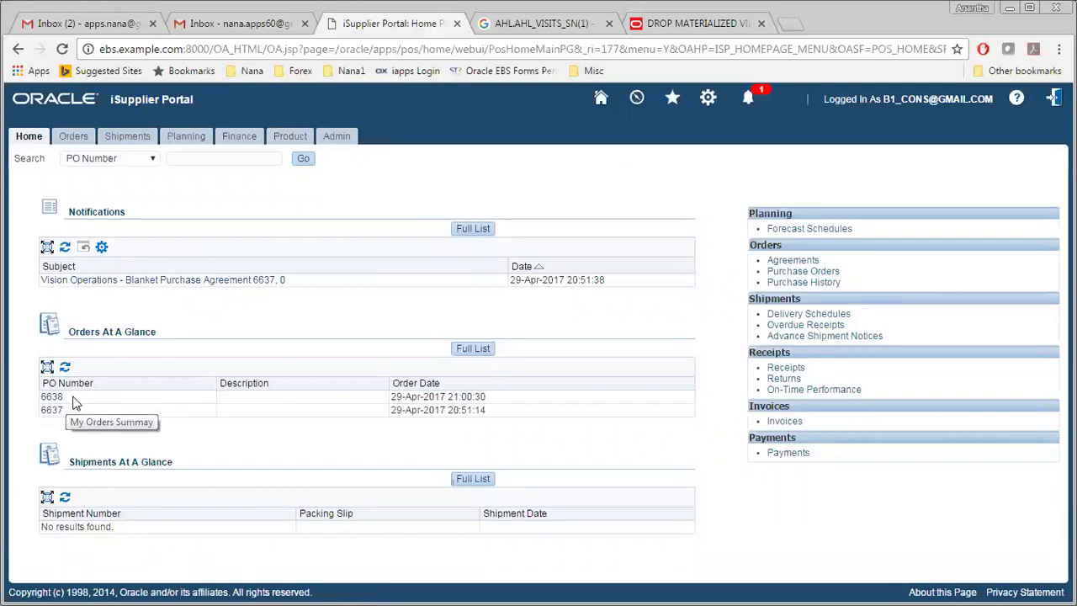
pyautogui.hotkey('alt', 'Tab')
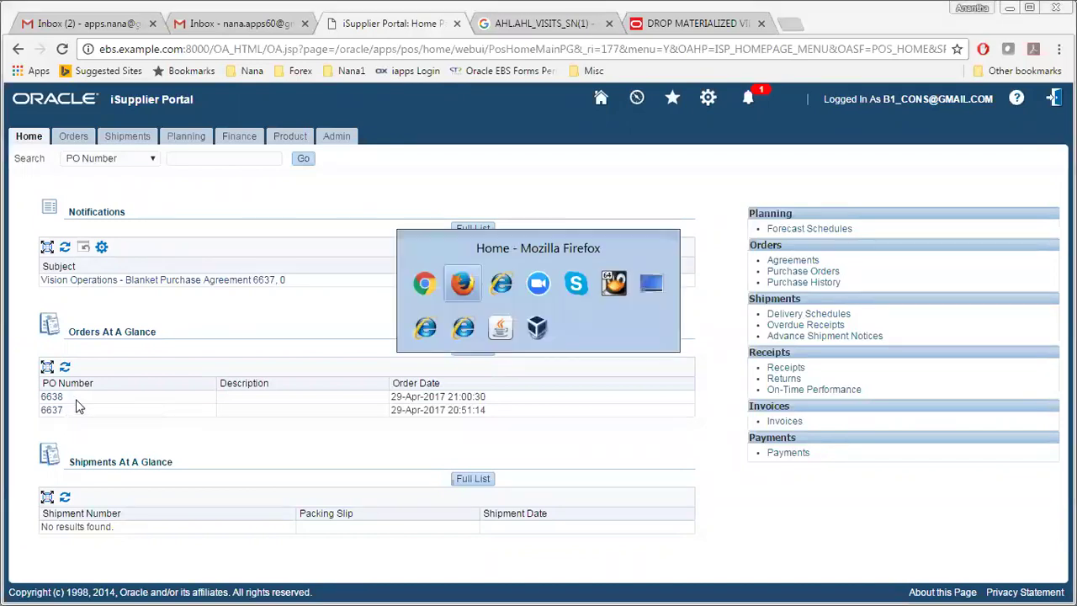
pyautogui.hotkey('alt', 'Tab')
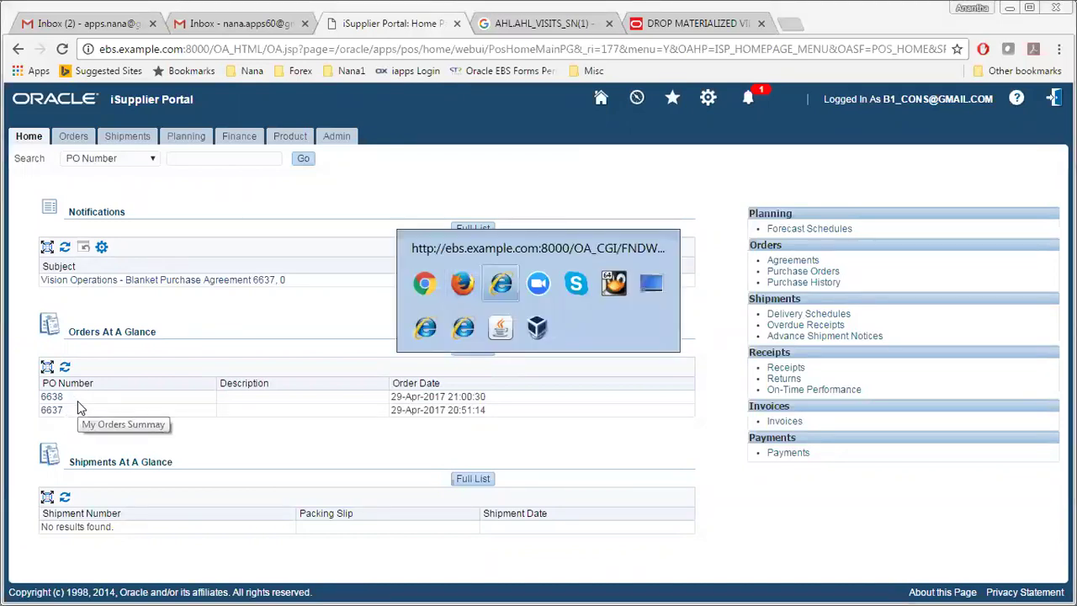
pyautogui.hotkey('alt', 'Tab')
pyautogui.hotkey('alt', 'Tab')
pyautogui.hotkey('alt', 'Tab')
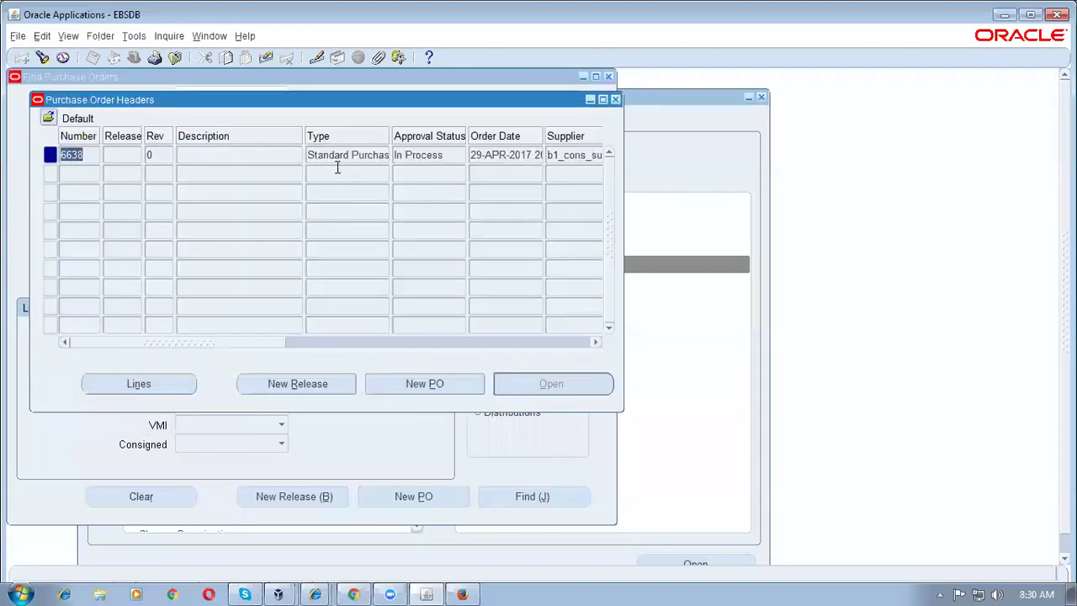
# Step: Re-query purchase order 6638 in Purchase Order Headers and check its Approved status
pyautogui.press('F11')
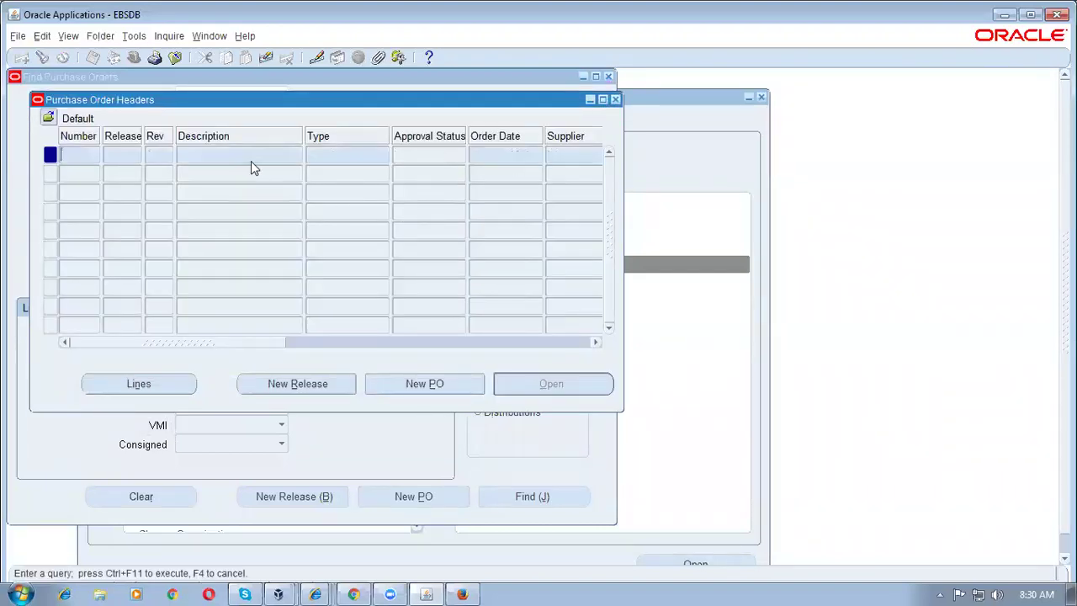
pyautogui.write('6638')
pyautogui.hotkey('ctrl', 'F11')
pyautogui.click(451, 155)
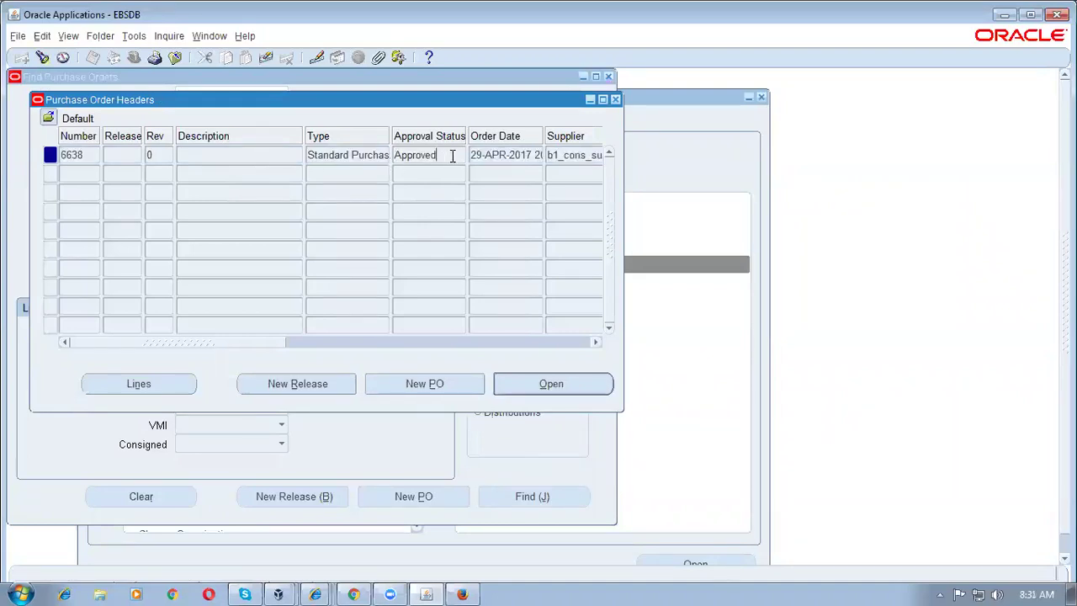
# Step: Close the purchase order header and search windows, back to the Purchasing Navigator
pyautogui.click(356, 155)
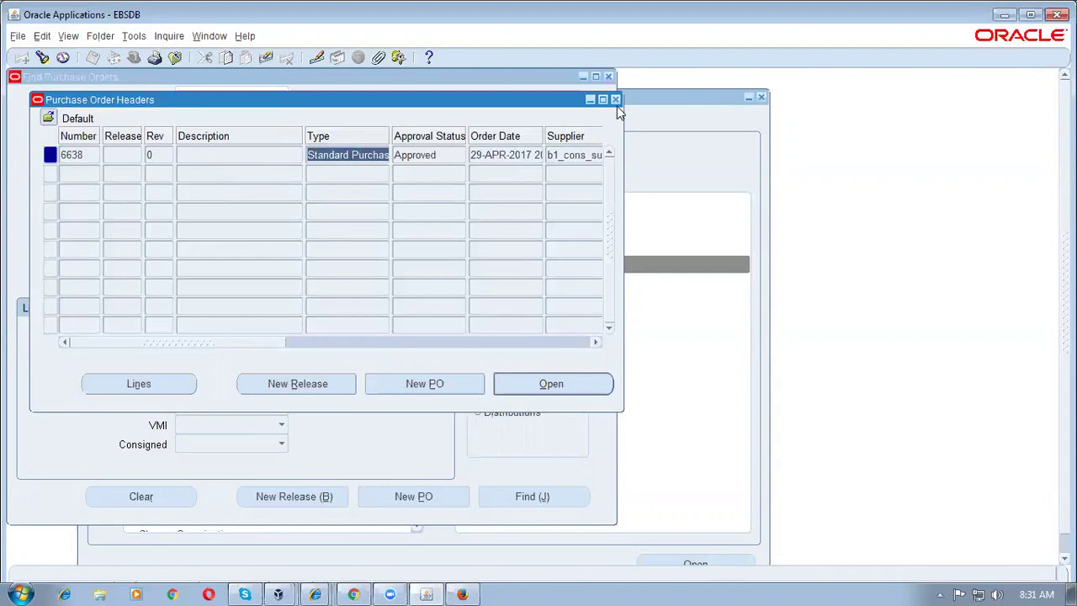
pyautogui.click(615, 99)
pyautogui.click(609, 77)
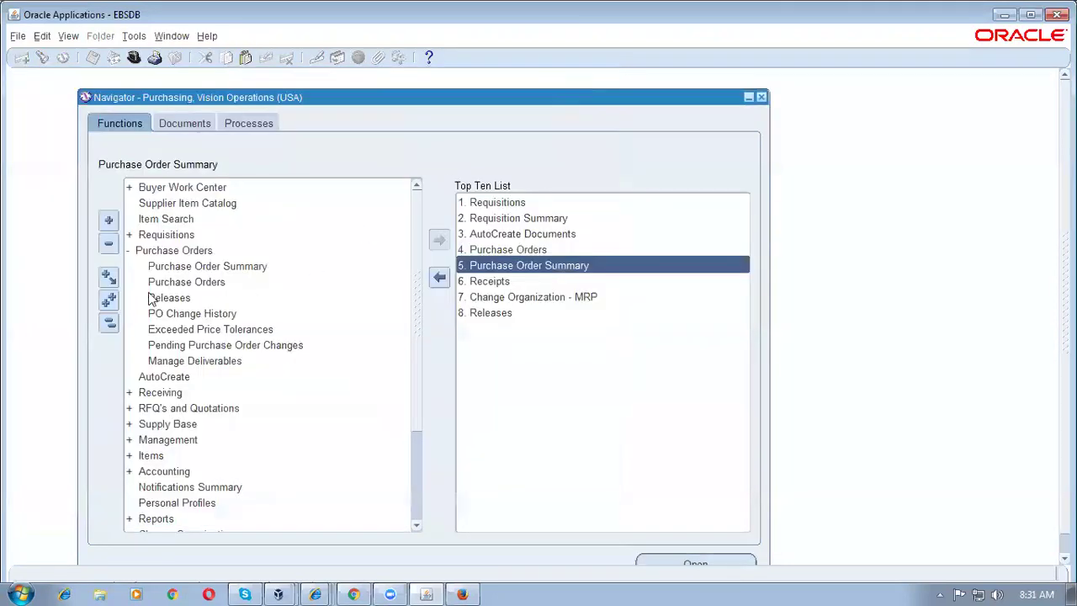
pyautogui.click(116, 326)
# Step: Open Receiving > Receipts and find expected receipts for PO 6638
pyautogui.doubleClick(173, 284)
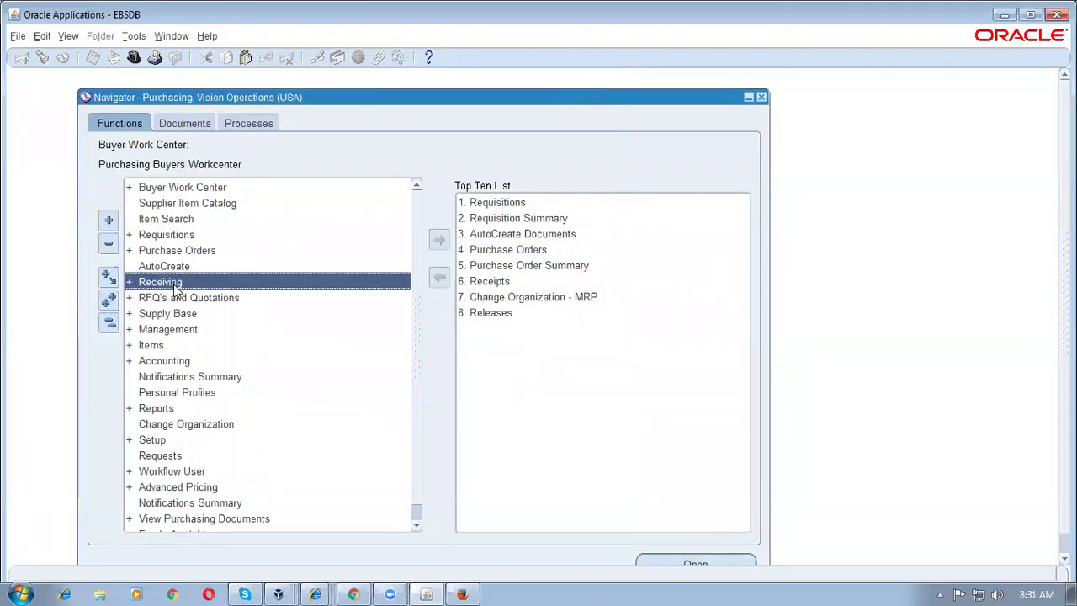
pyautogui.doubleClick(183, 299)
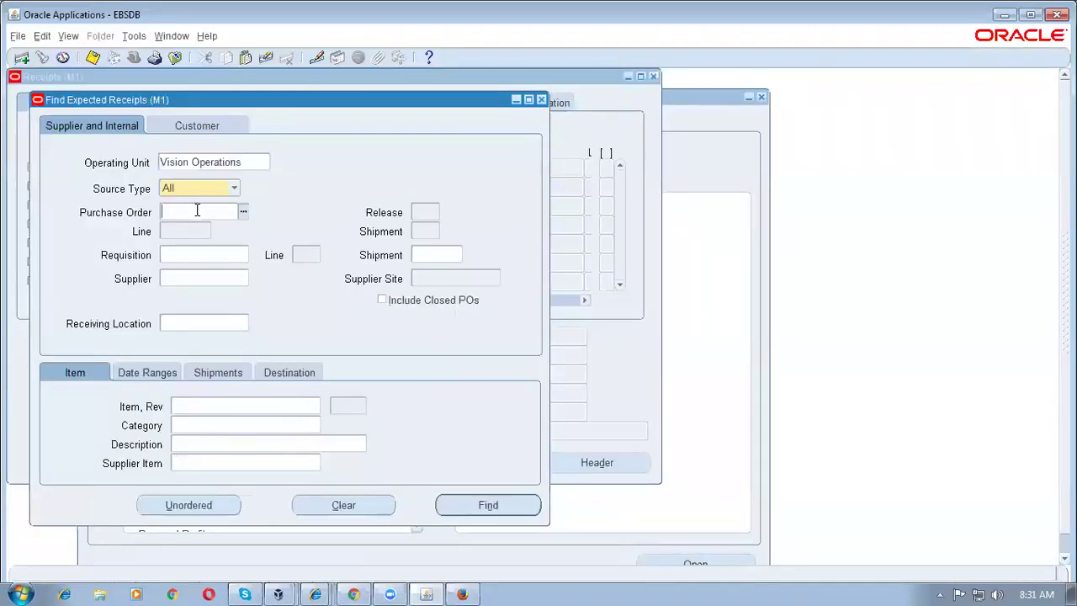
pyautogui.write('6638')
pyautogui.press('Tab')
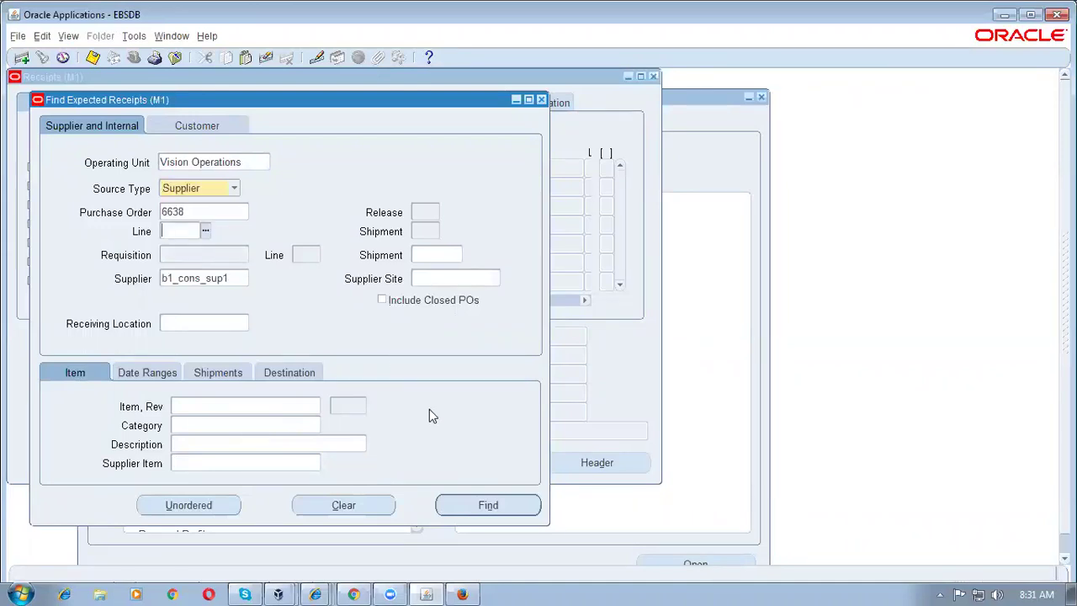
pyautogui.click(506, 507)
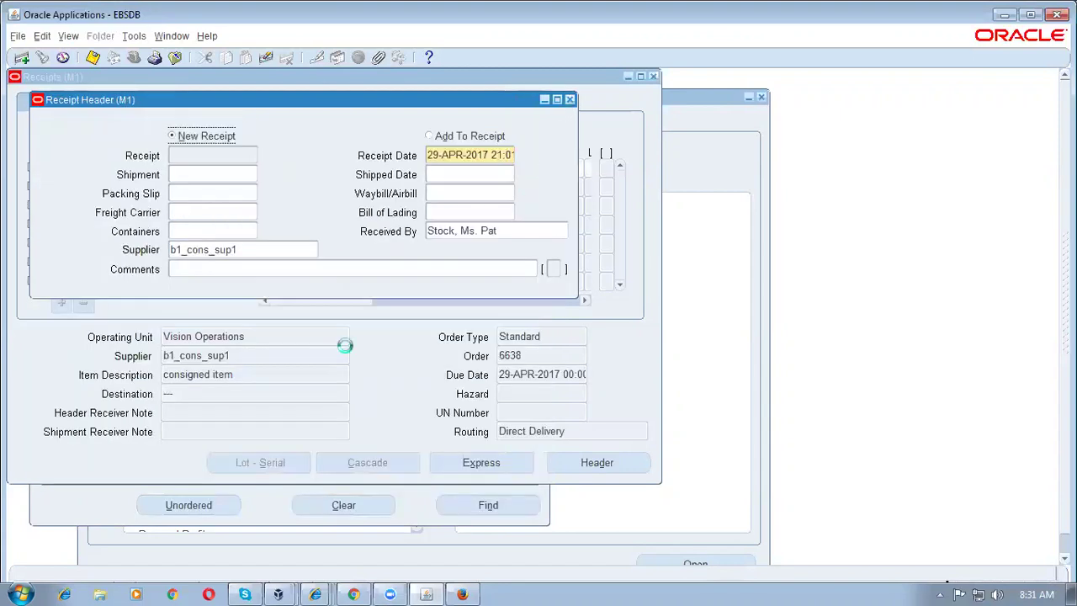
# Step: Mark the first receipt line for PO 6638 with a quantity of 400
pyautogui.click(336, 375)
pyautogui.click(32, 168)
pyautogui.write('400')
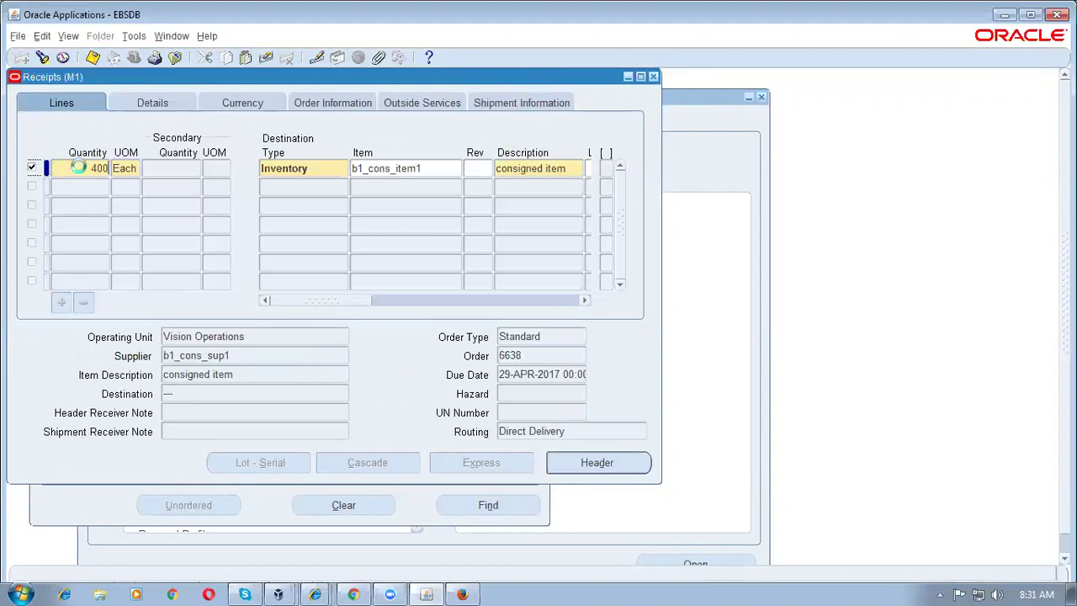
pyautogui.press('Tab')
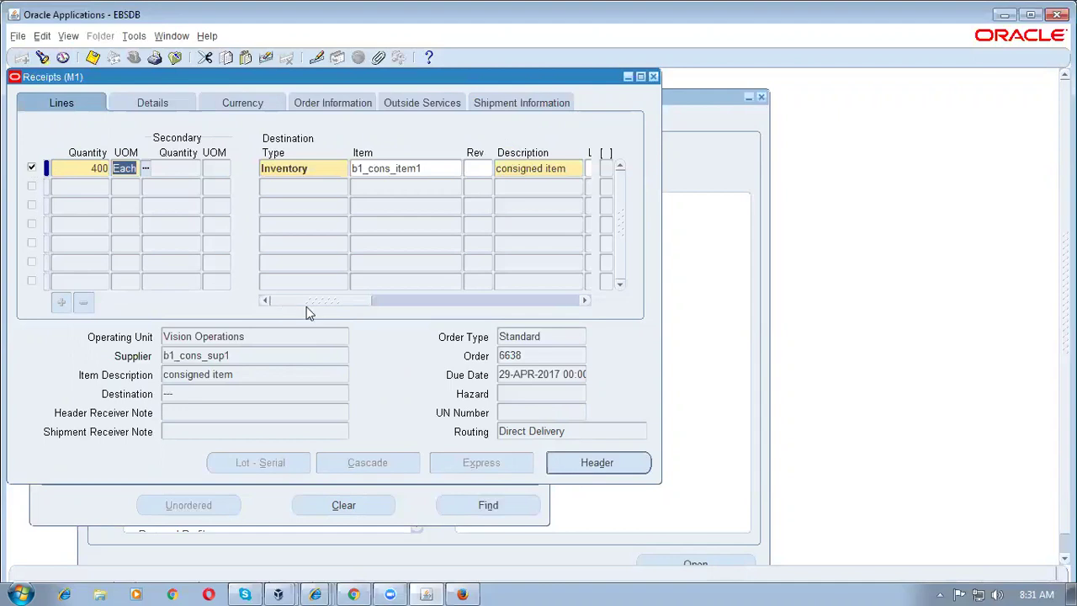
pyautogui.moveTo(342, 303); pyautogui.dragTo(436, 313)
# Step: Set the line's subinventory to ConsignVen and confirm the saved value
pyautogui.click(494, 169)
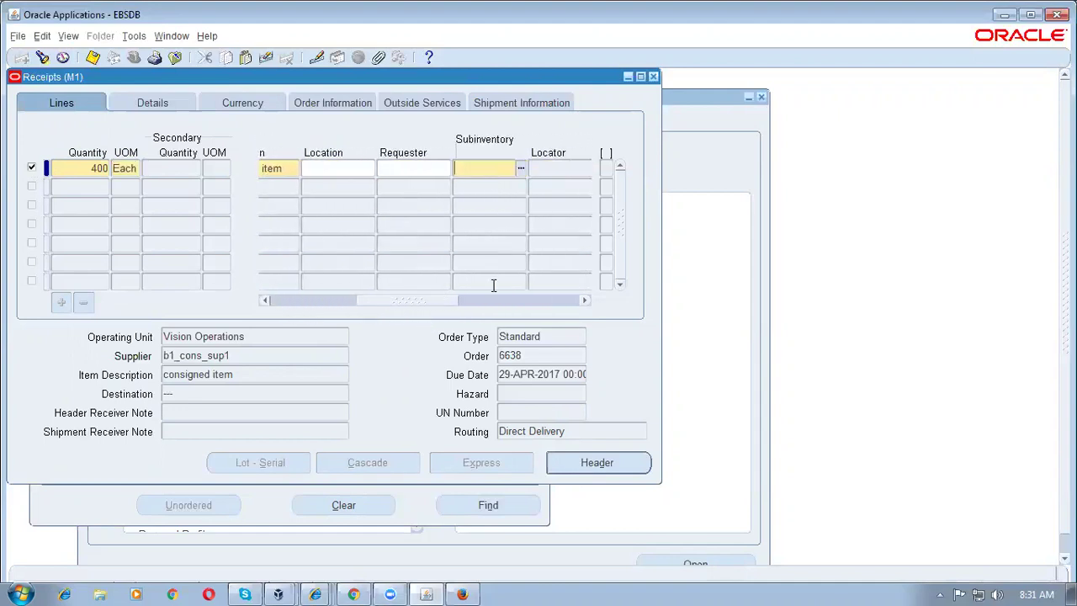
pyautogui.click(521, 169)
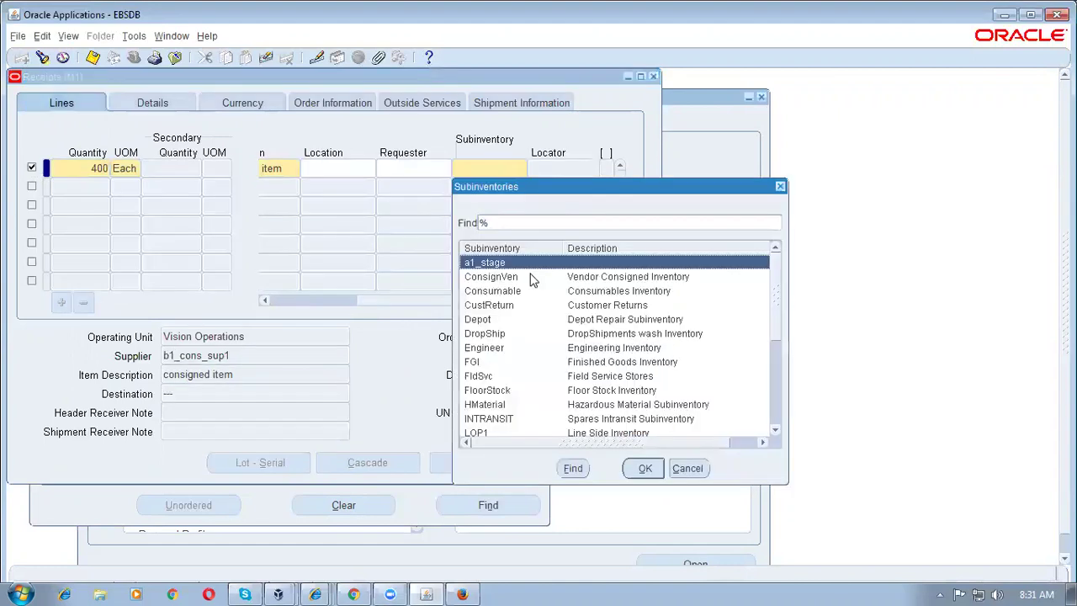
pyautogui.click(535, 278)
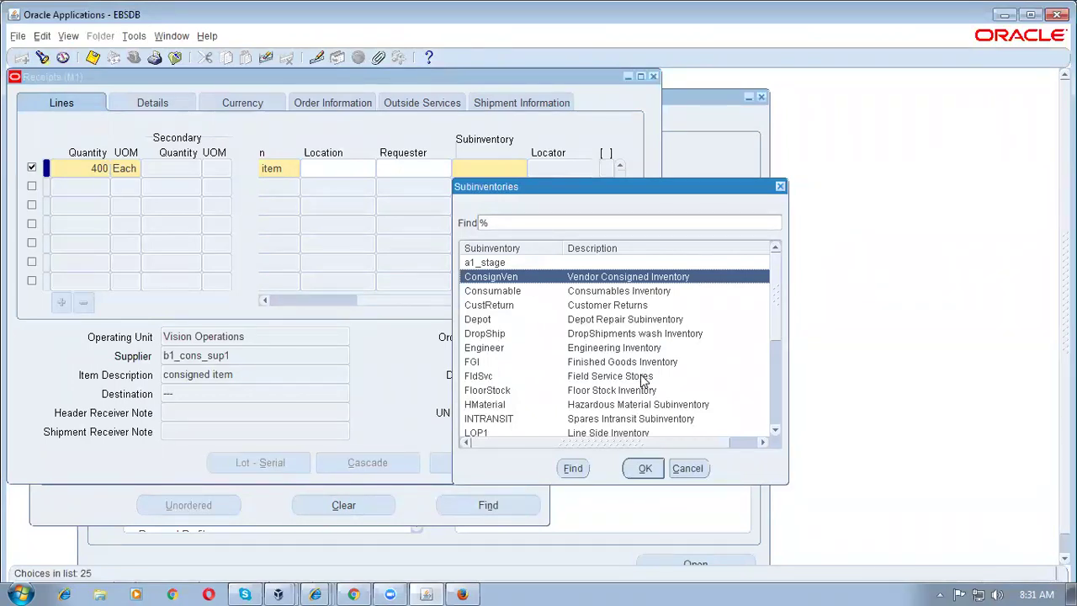
pyautogui.click(656, 470)
pyautogui.click(417, 170)
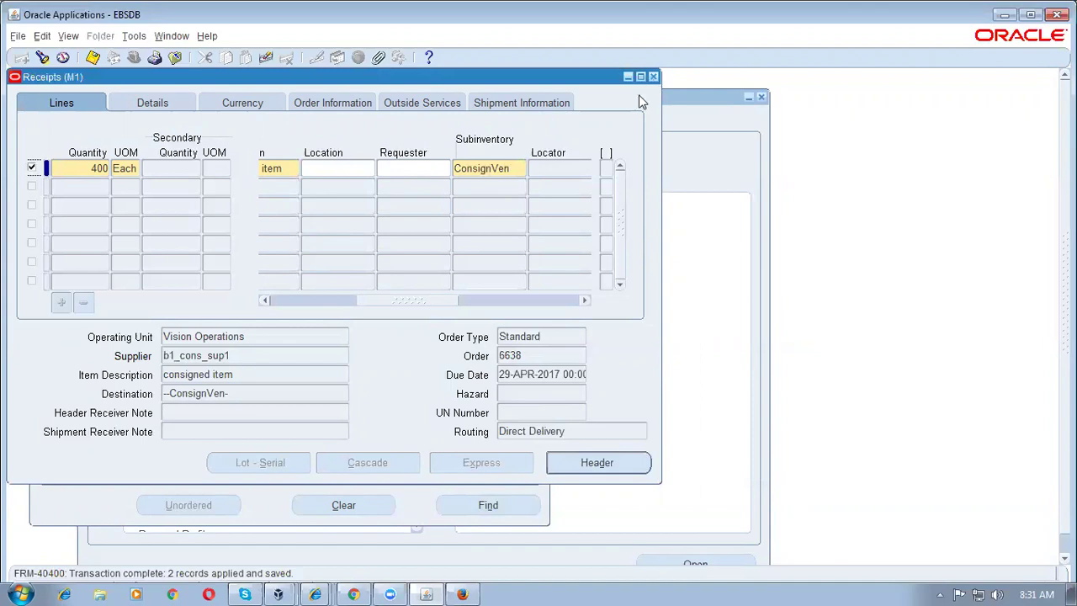
pyautogui.doubleClick(484, 172)
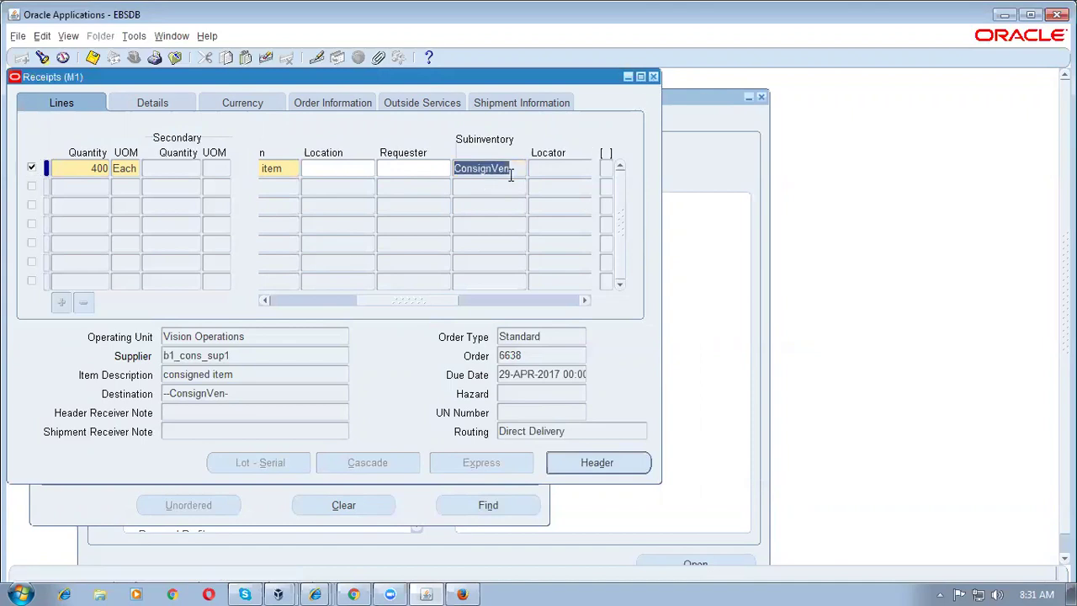
# Step: Close the Receipts form and switch responsibility to Inventory, Vision Operations (USA)
pyautogui.click(652, 75)
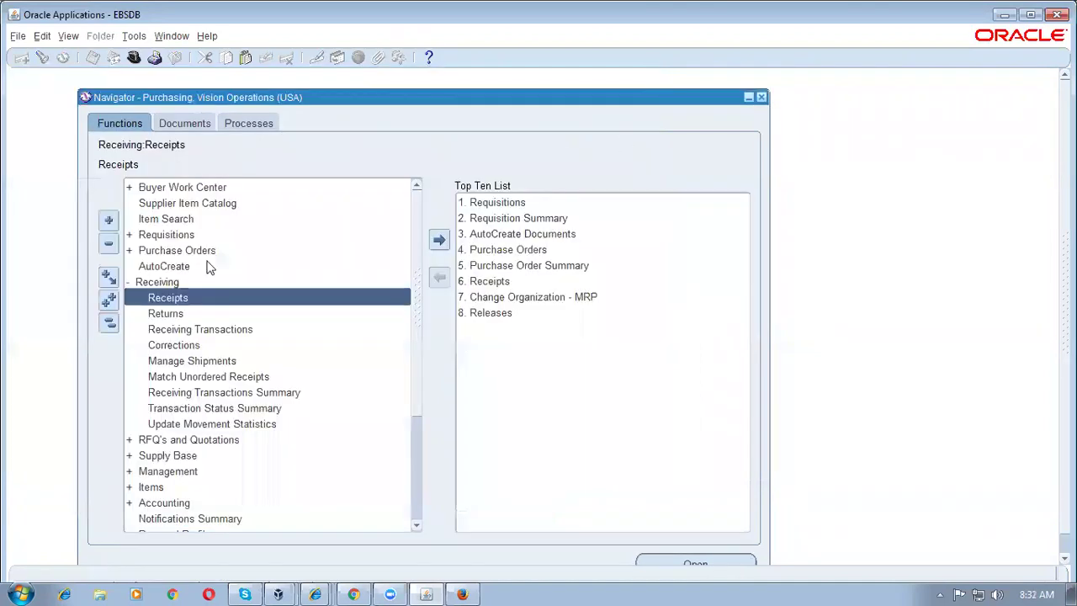
pyautogui.click(110, 320)
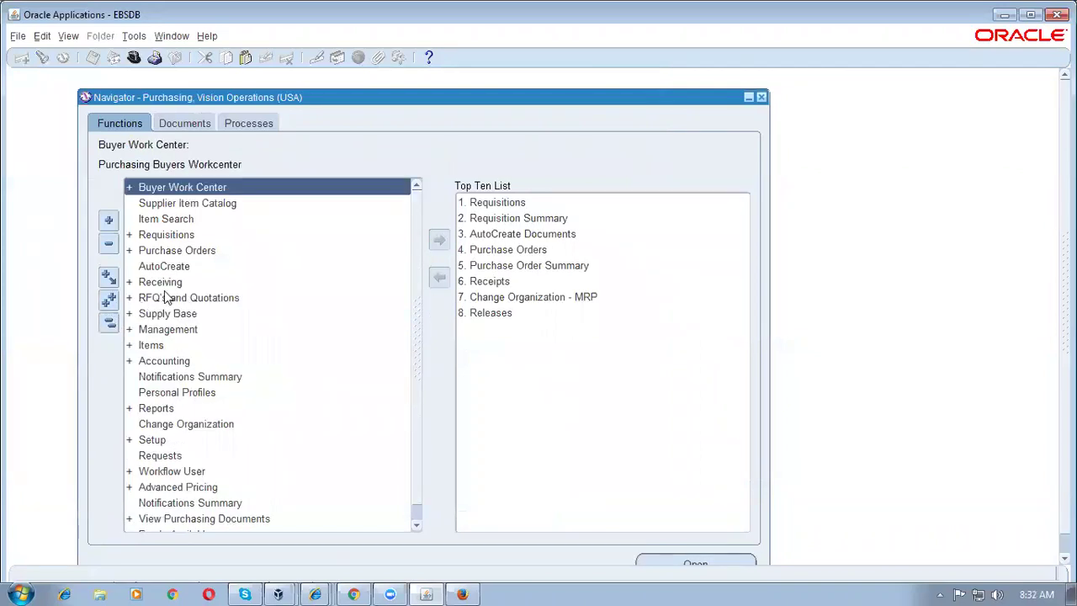
pyautogui.hotkey('alt', 'f')
pyautogui.write('wi')
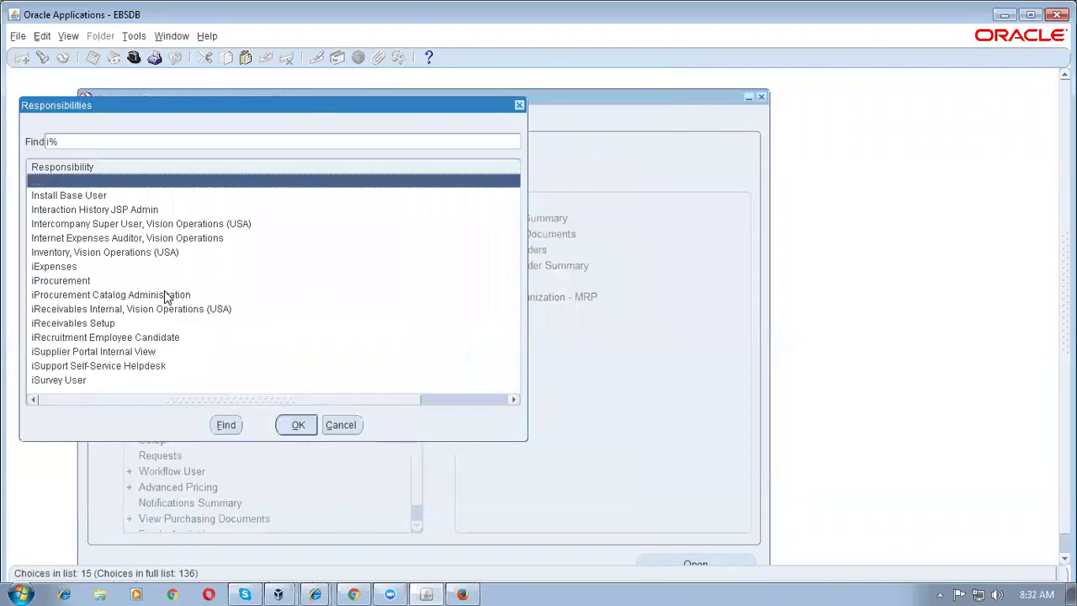
pyautogui.press('Down')
pyautogui.press('Down')
pyautogui.press('Down')
pyautogui.press('Down')
pyautogui.press('Down')
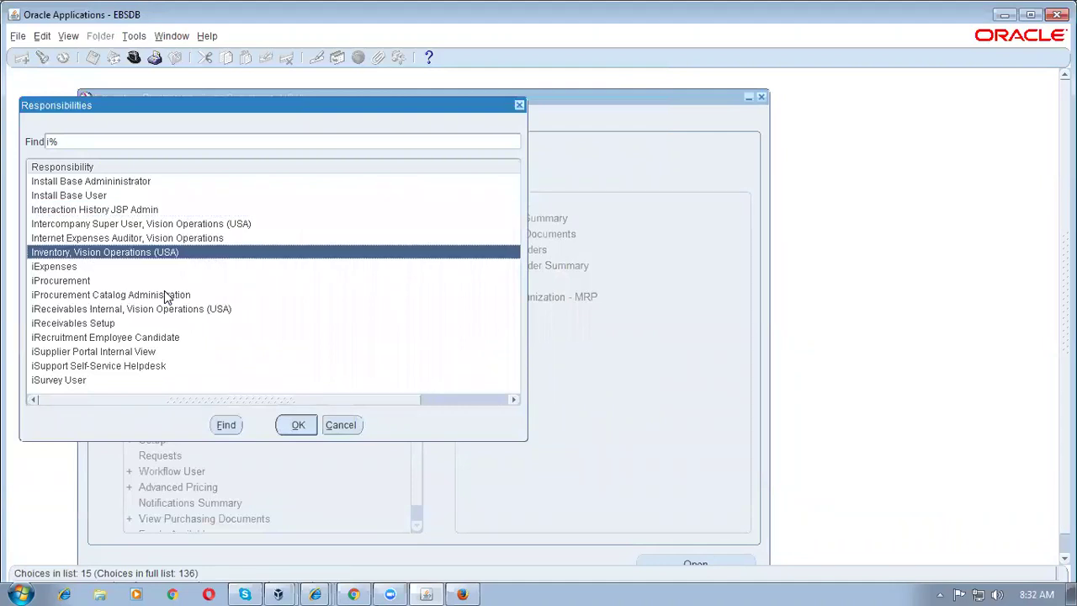
pyautogui.press('Return')
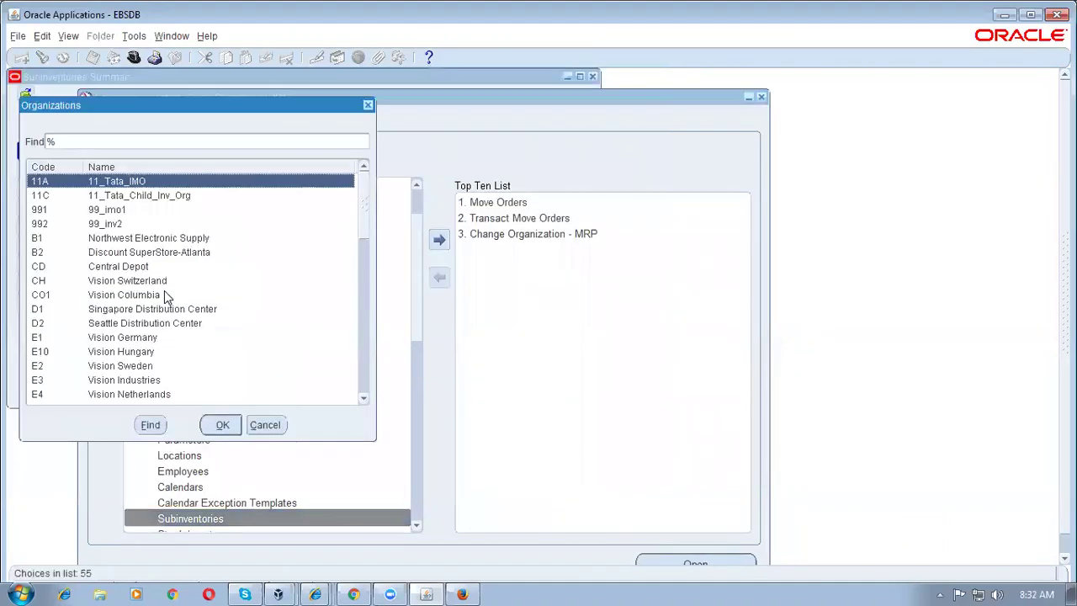
# Step: Review ConsignVen in the M1 Subinventories Summary, then close it
pyautogui.write('m')
pyautogui.press('Return')
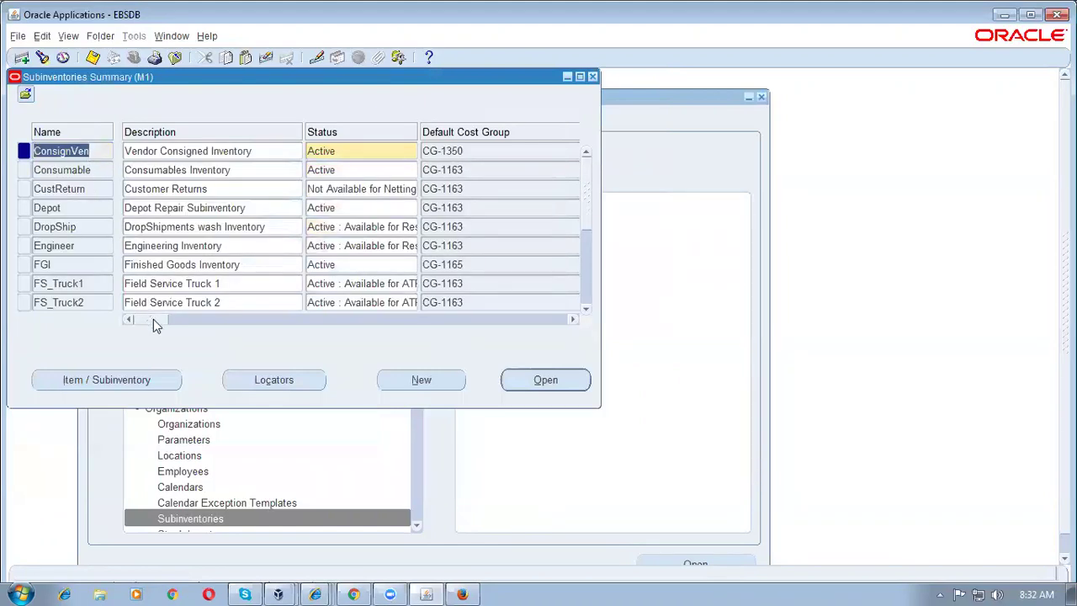
pyautogui.moveTo(153, 318); pyautogui.dragTo(178, 321)
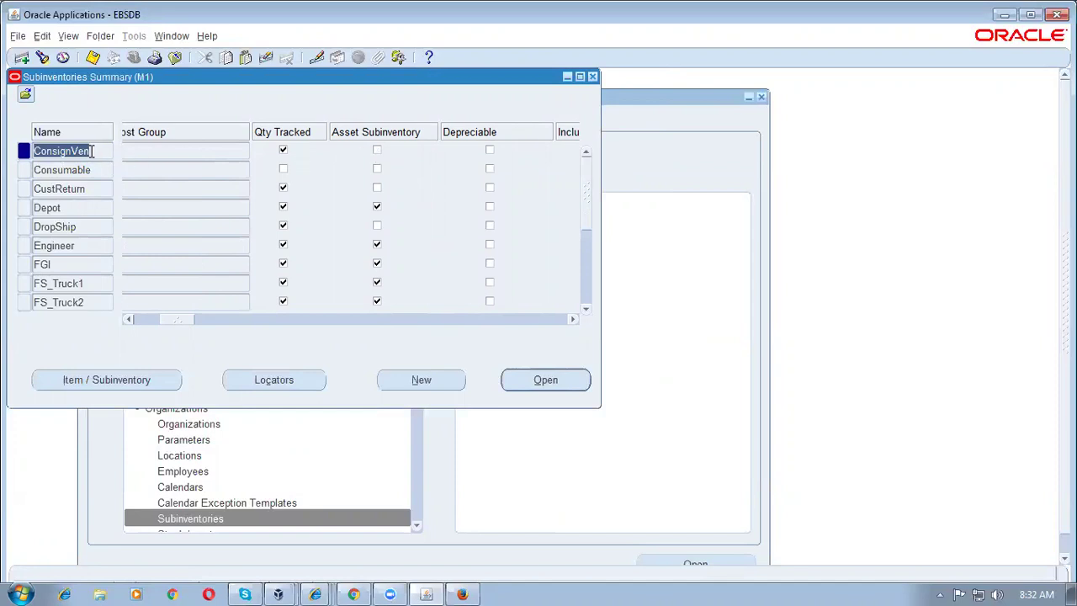
pyautogui.moveTo(93, 150); pyautogui.dragTo(15, 155)
pyautogui.click(592, 79)
# Step: Open On-hand Quantity and query on-hand stock for item b1_cons_item1 (b1%co%)
pyautogui.click(107, 327)
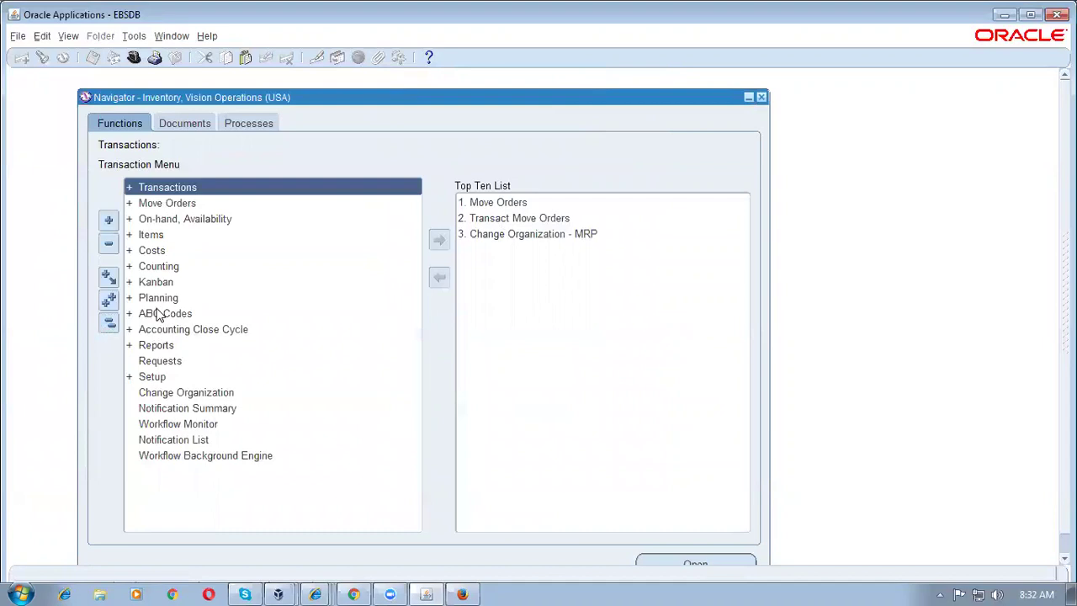
pyautogui.doubleClick(190, 220)
pyautogui.doubleClick(214, 234)
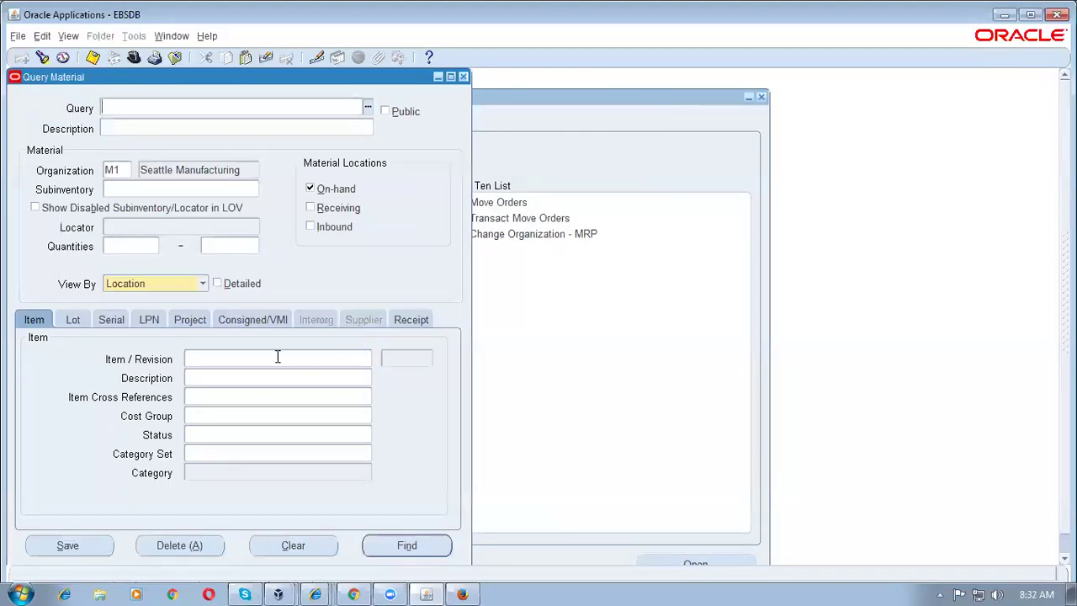
pyautogui.write('b1%co%')
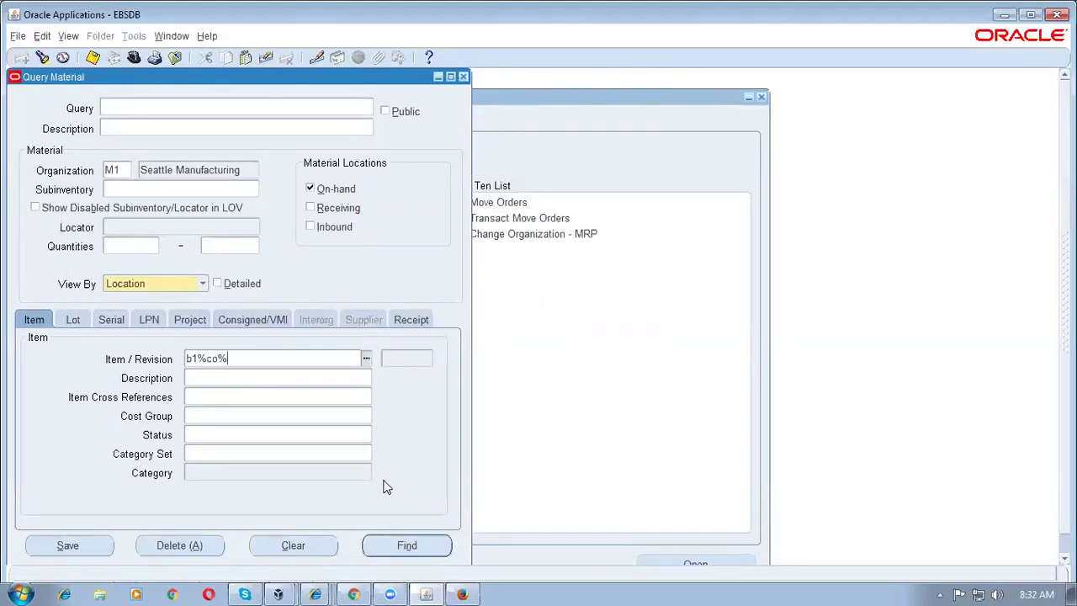
pyautogui.press('Tab')
pyautogui.click(401, 552)
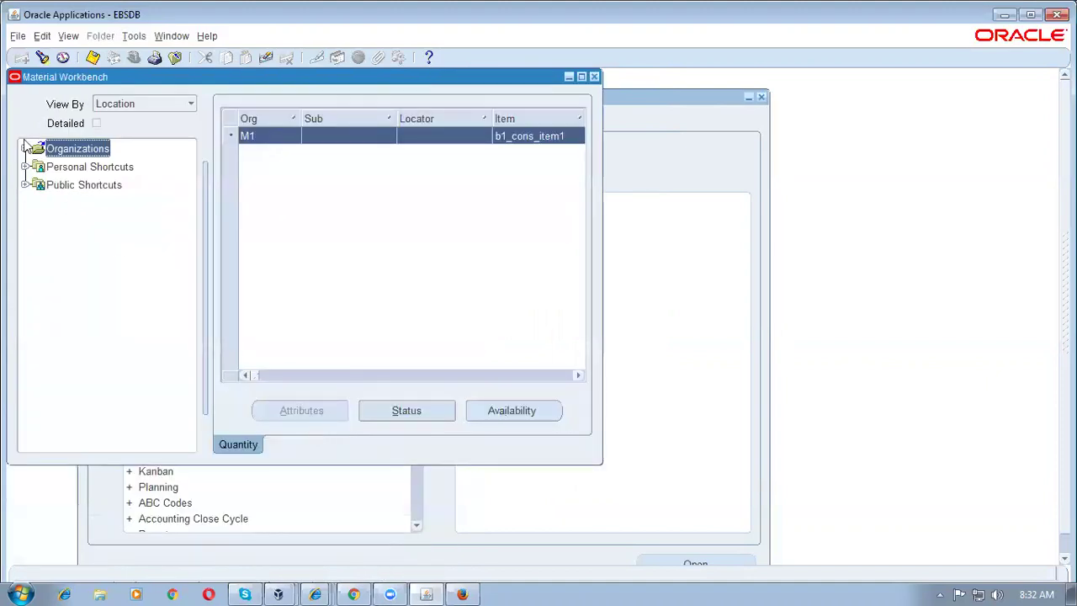
# Step: Expand Organizations > M1 > On-hand > ConsignVen > b1_cons_item1 in the Material Workbench
pyautogui.click(25, 148)
pyautogui.click(36, 166)
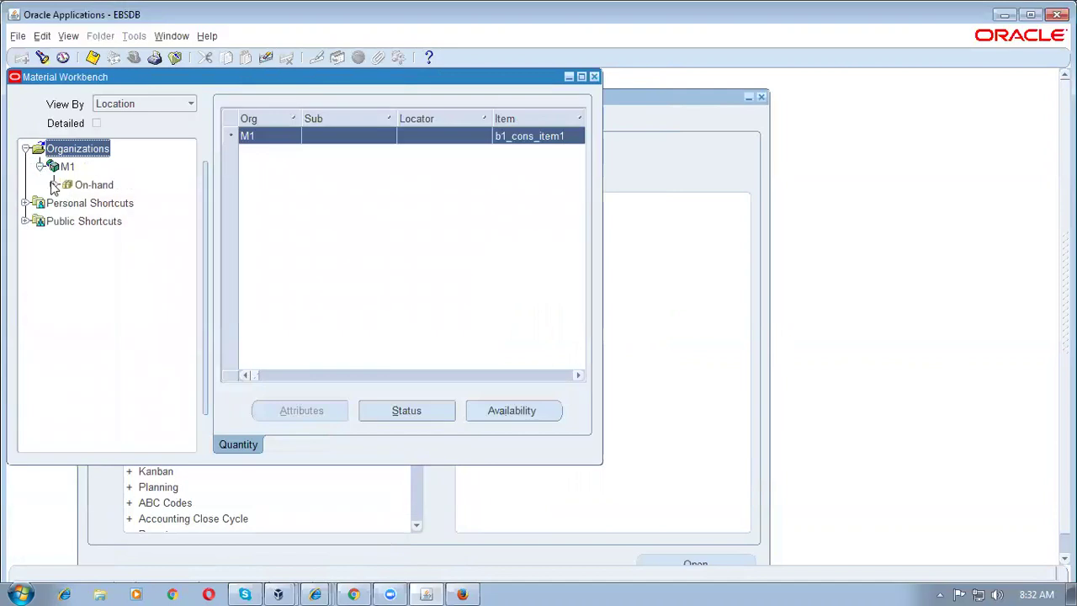
pyautogui.click(54, 184)
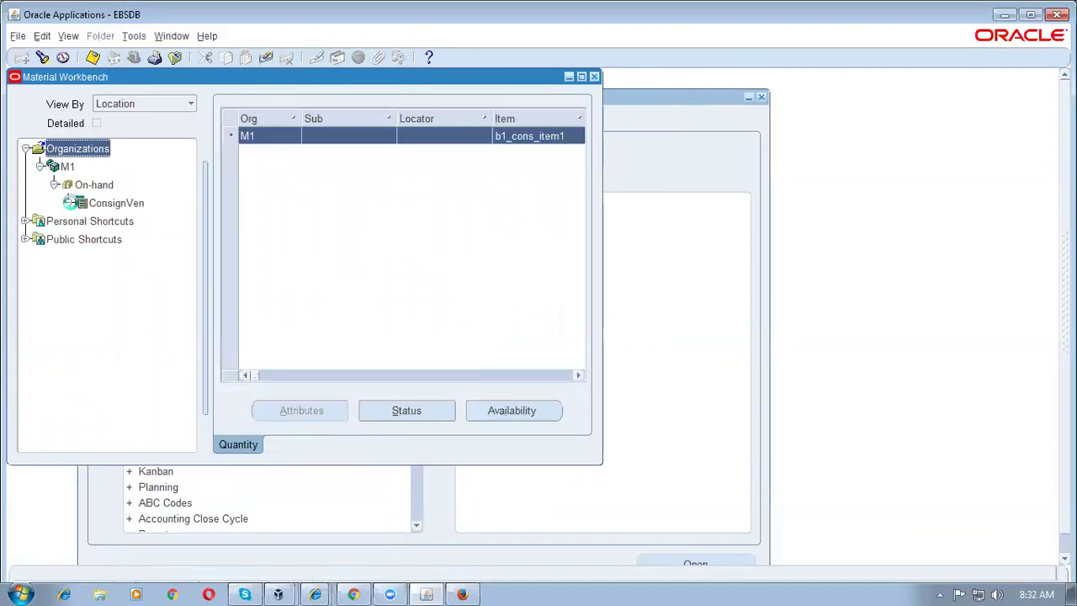
pyautogui.click(68, 203)
pyautogui.click(112, 205)
pyautogui.click(82, 221)
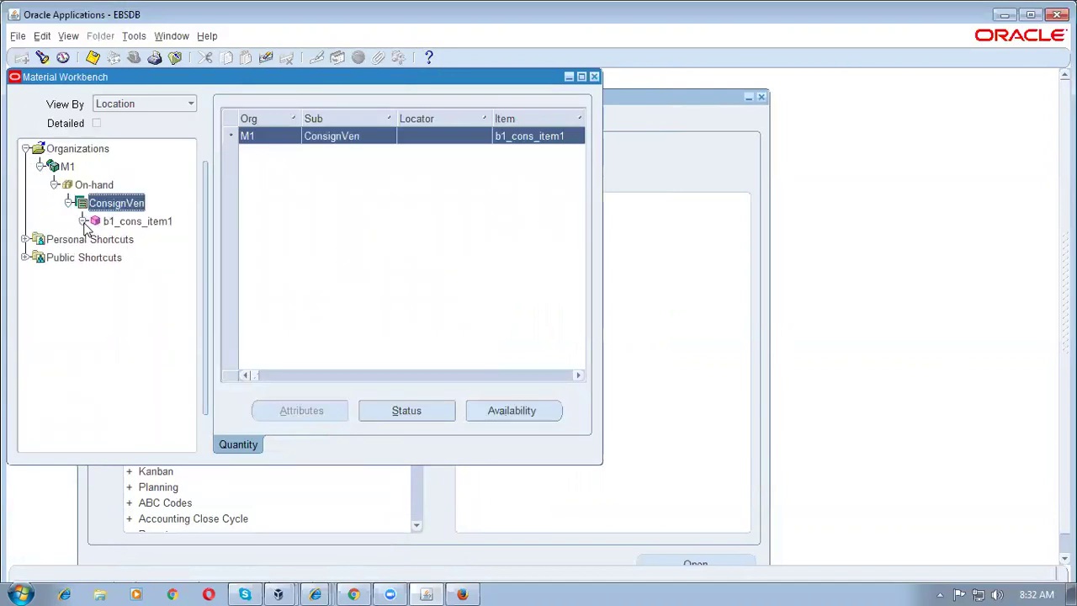
pyautogui.click(135, 222)
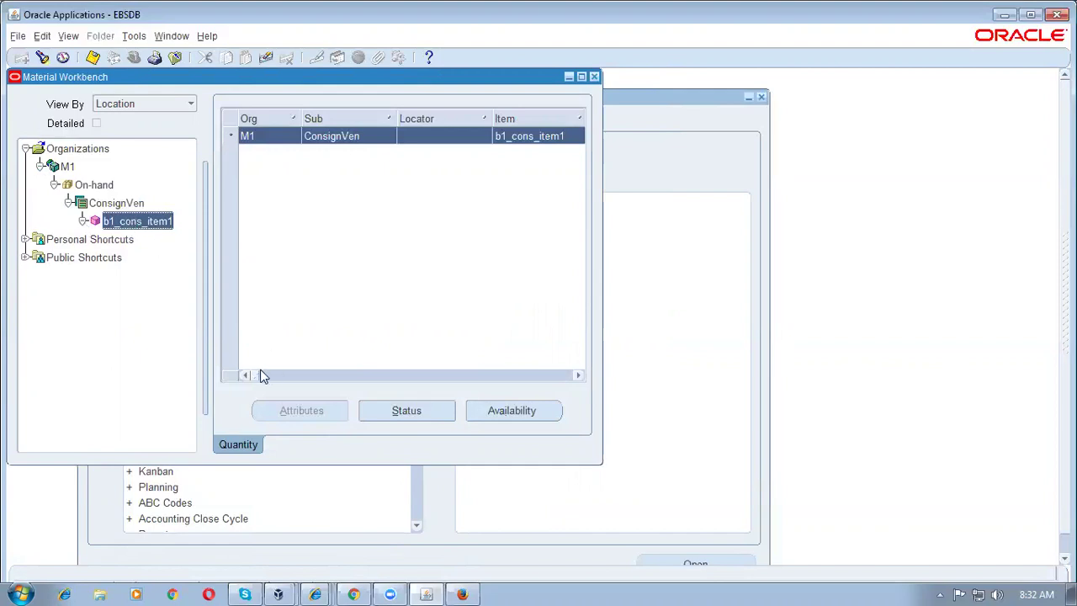
# Step: Check the 400 on-hand quantity and owning party b1_cons_sup1-Site 1, then close the workbench
pyautogui.moveTo(258, 381); pyautogui.dragTo(291, 390)
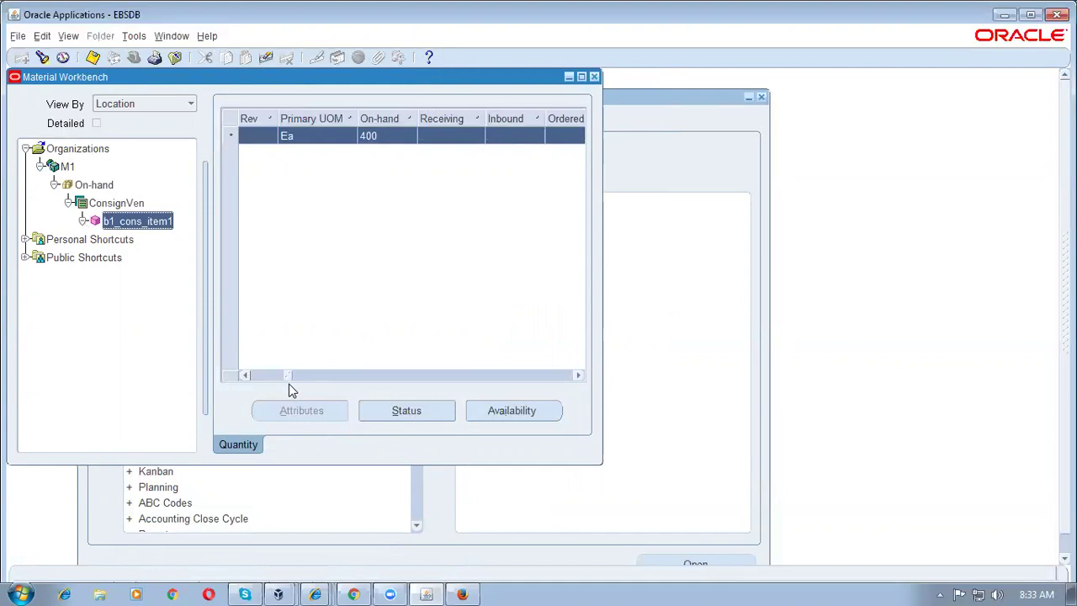
pyautogui.moveTo(291, 385); pyautogui.dragTo(369, 383)
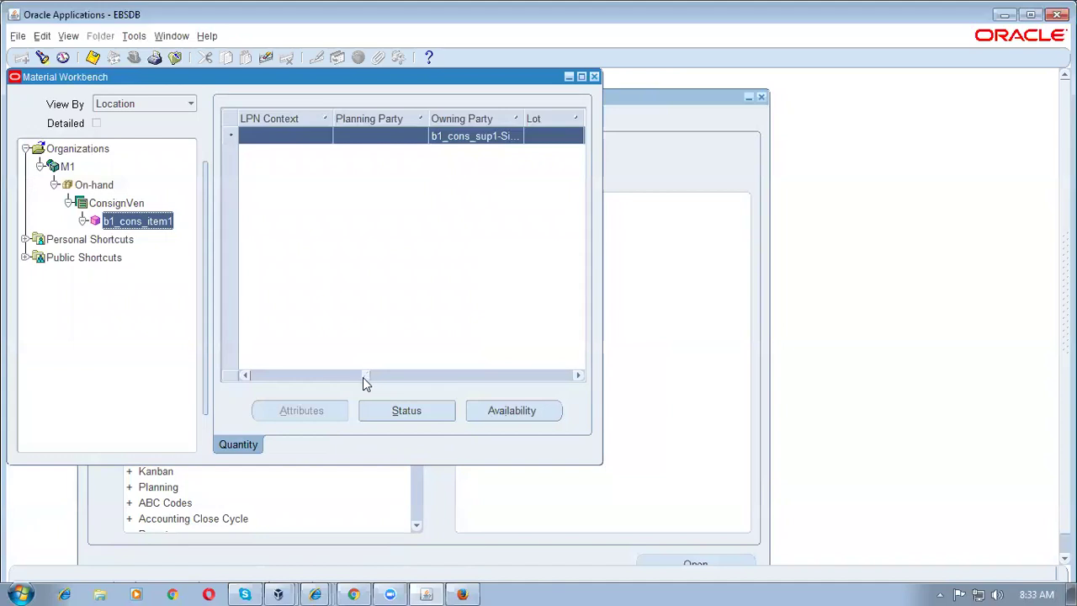
pyautogui.moveTo(365, 379); pyautogui.dragTo(241, 401)
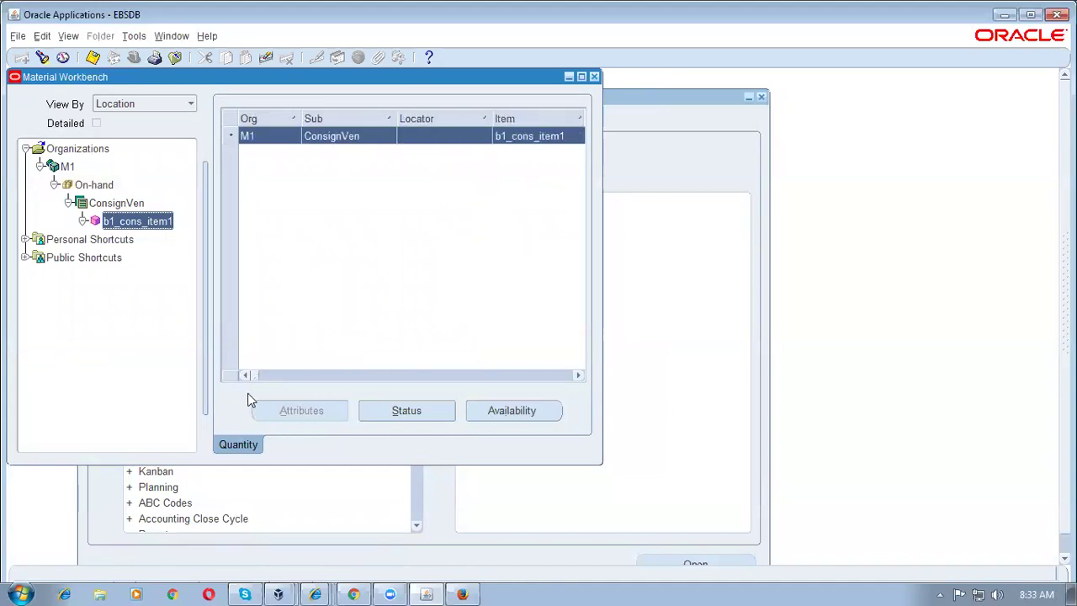
pyautogui.moveTo(603, 323); pyautogui.dragTo(965, 354)
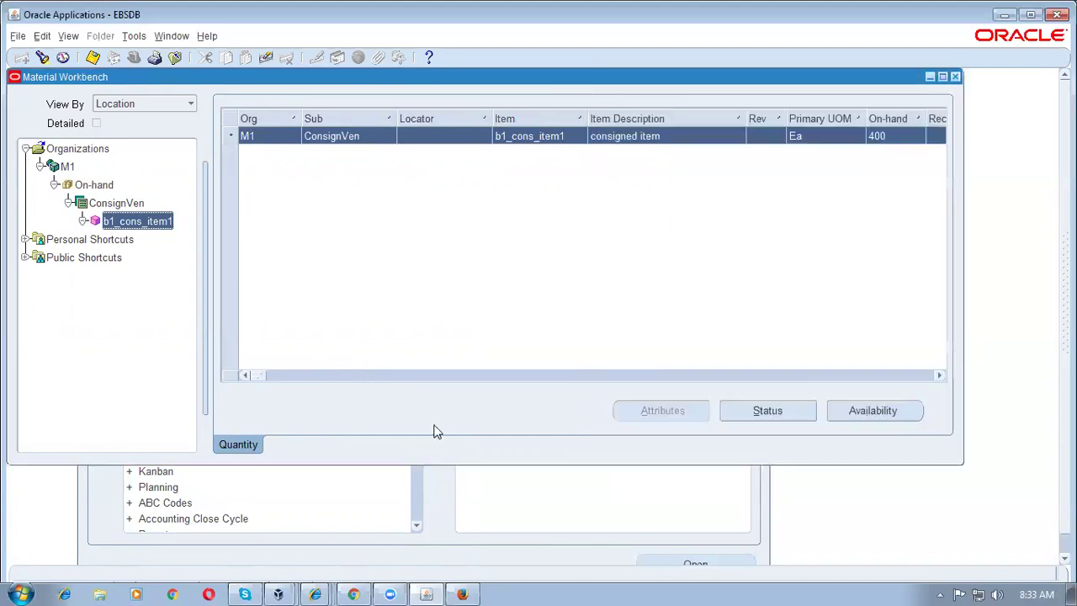
pyautogui.moveTo(260, 375); pyautogui.dragTo(435, 401)
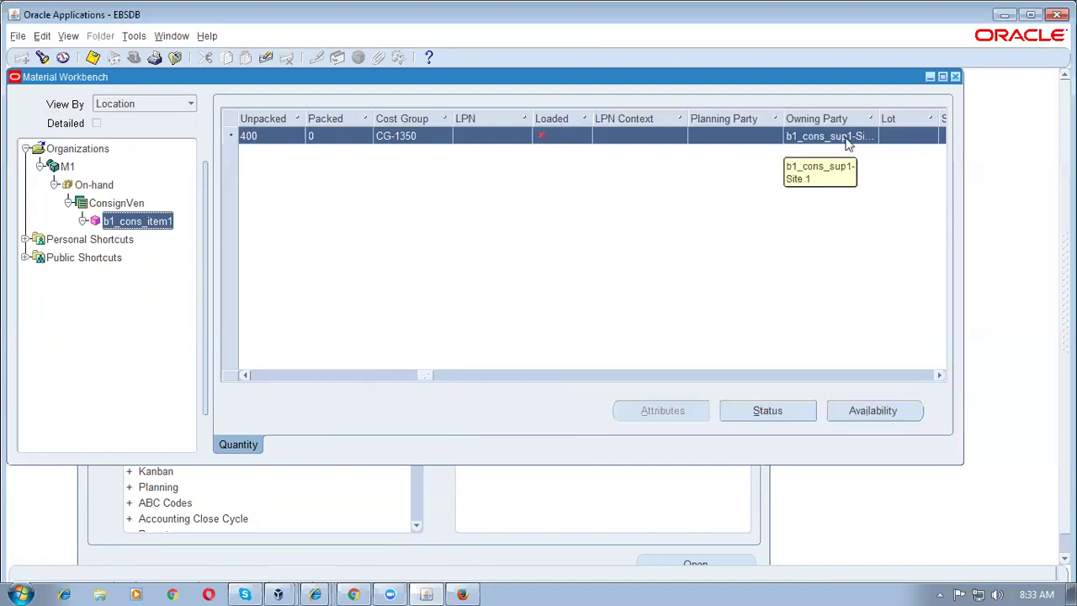
pyautogui.click(955, 77)
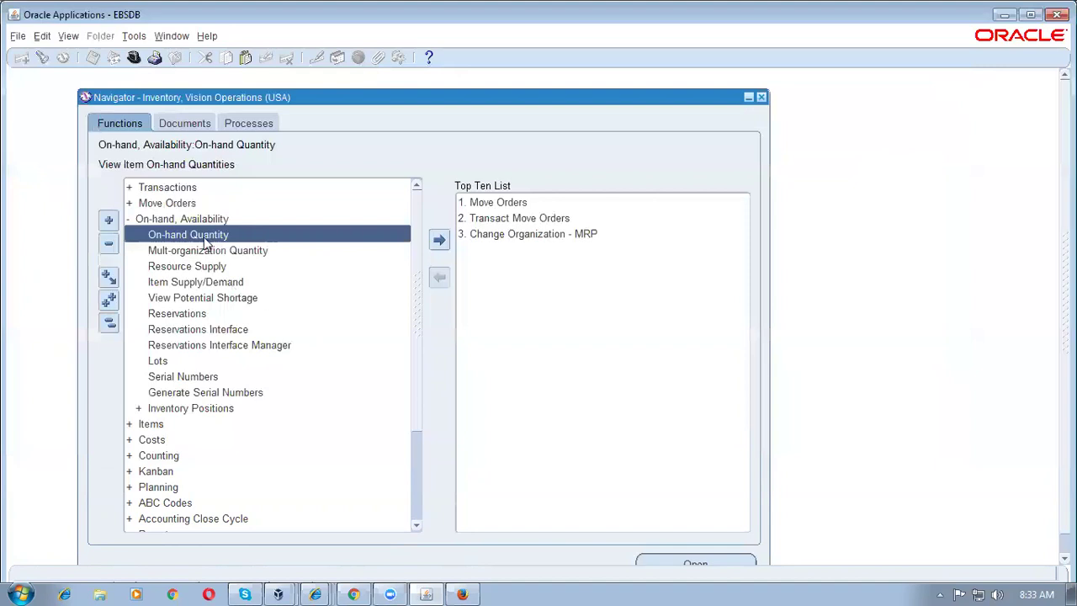
# Step: Open the Consigned Transactions form under Transactions
pyautogui.doubleClick(185, 188)
pyautogui.click(222, 427)
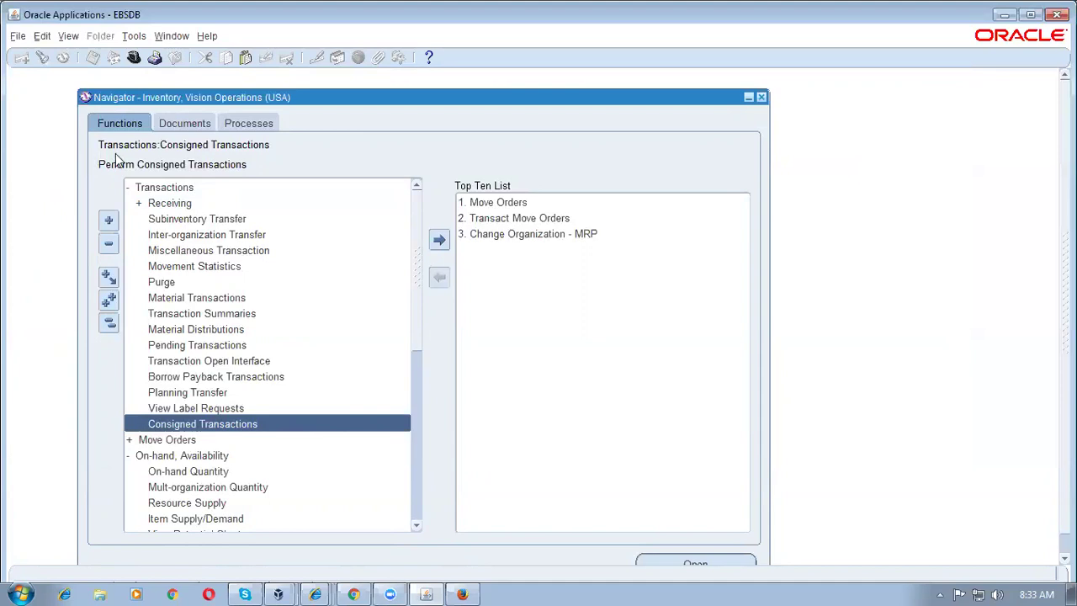
pyautogui.doubleClick(257, 429)
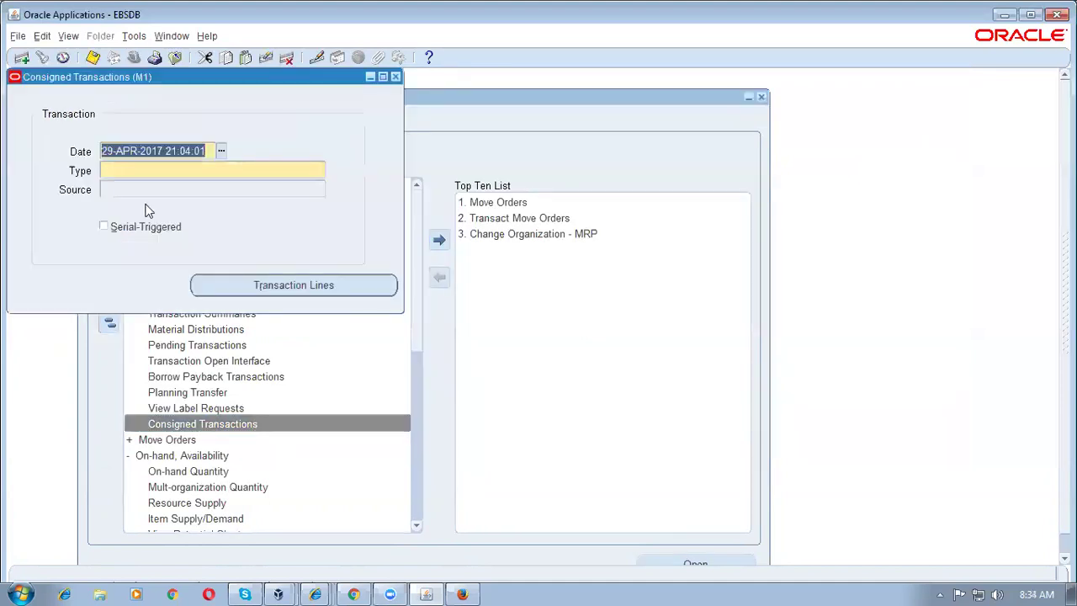
# Step: Set the transaction type to Transfer to Regular and open the transaction lines
pyautogui.click(319, 169)
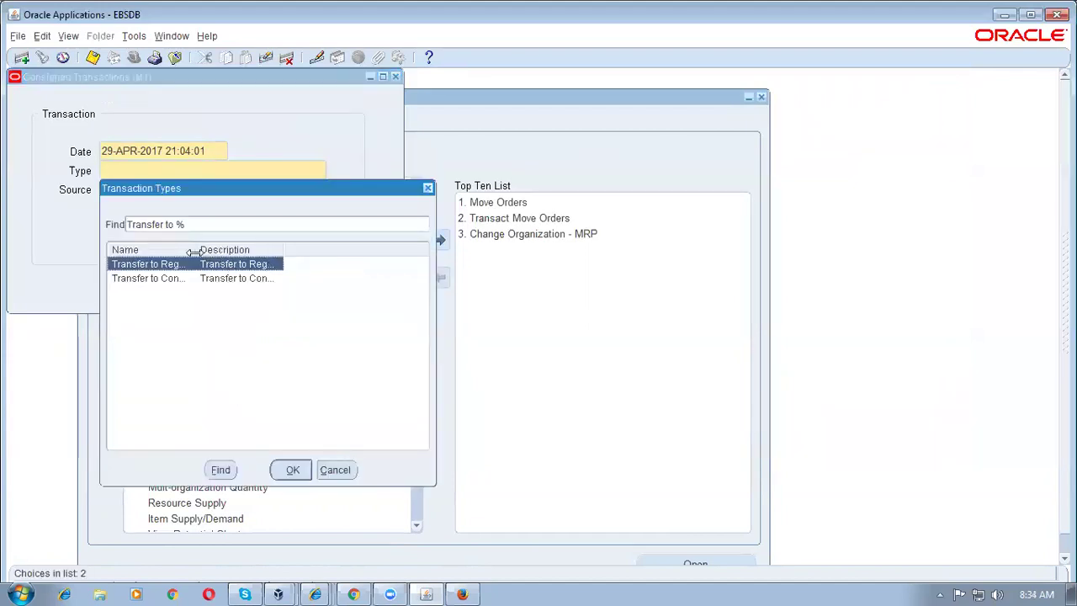
pyautogui.moveTo(194, 252); pyautogui.dragTo(264, 250)
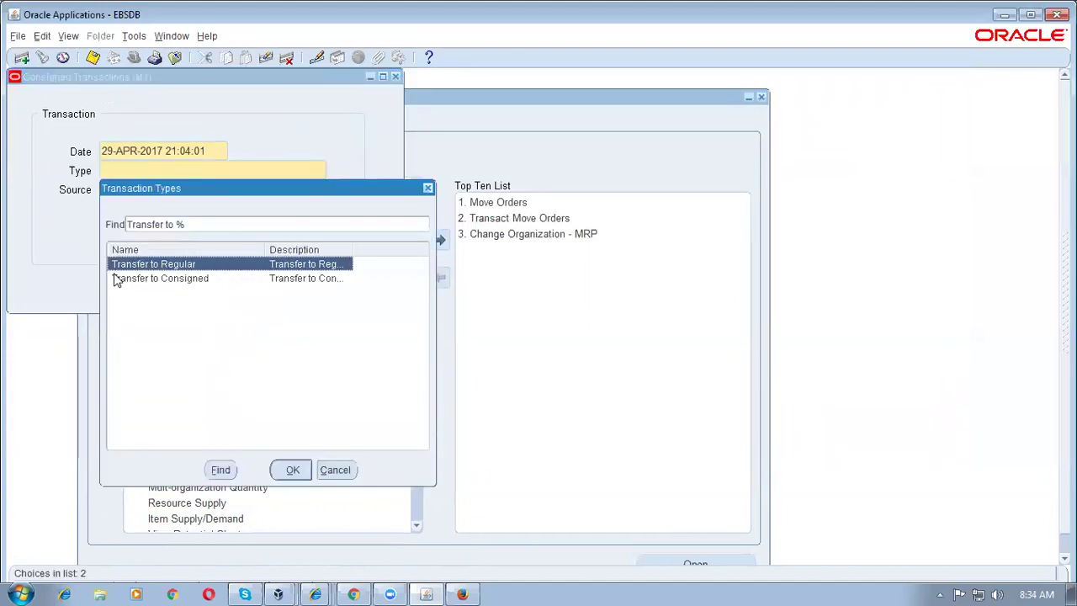
pyautogui.click(146, 280)
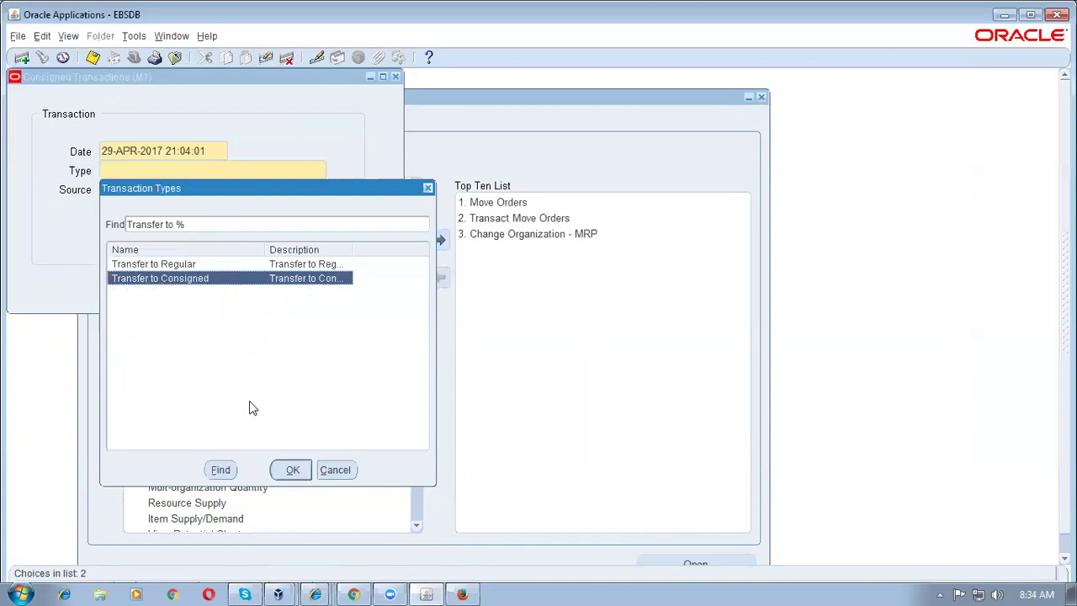
pyautogui.click(166, 266)
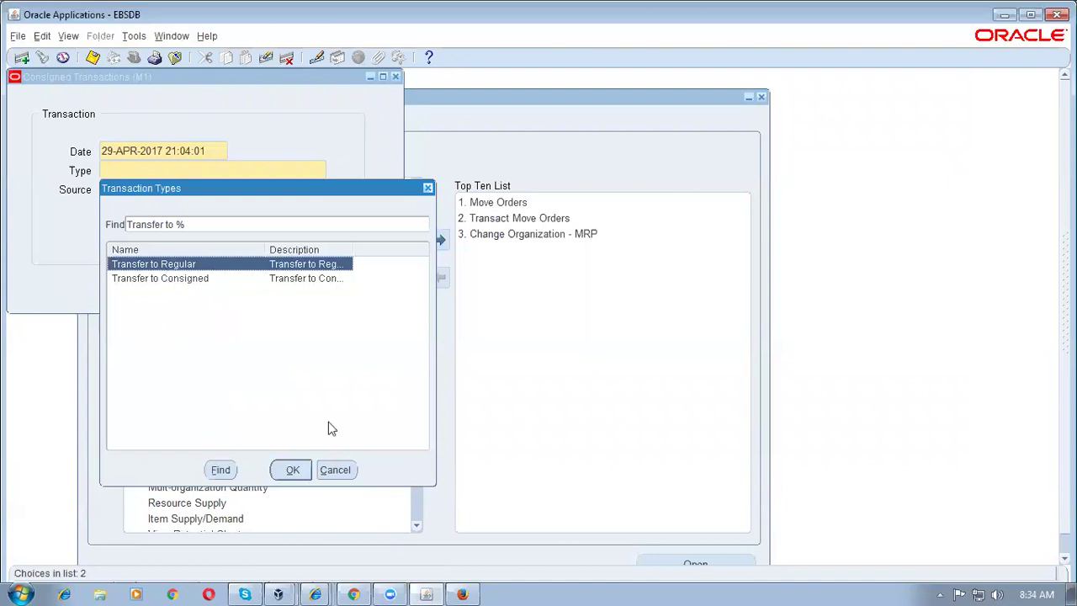
pyautogui.click(292, 470)
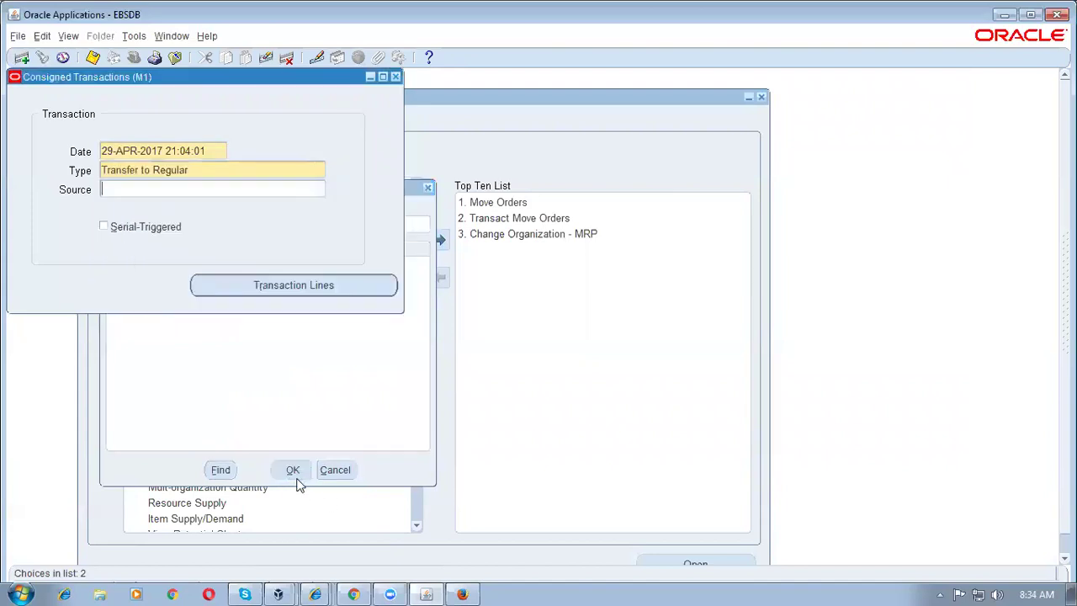
pyautogui.click(238, 288)
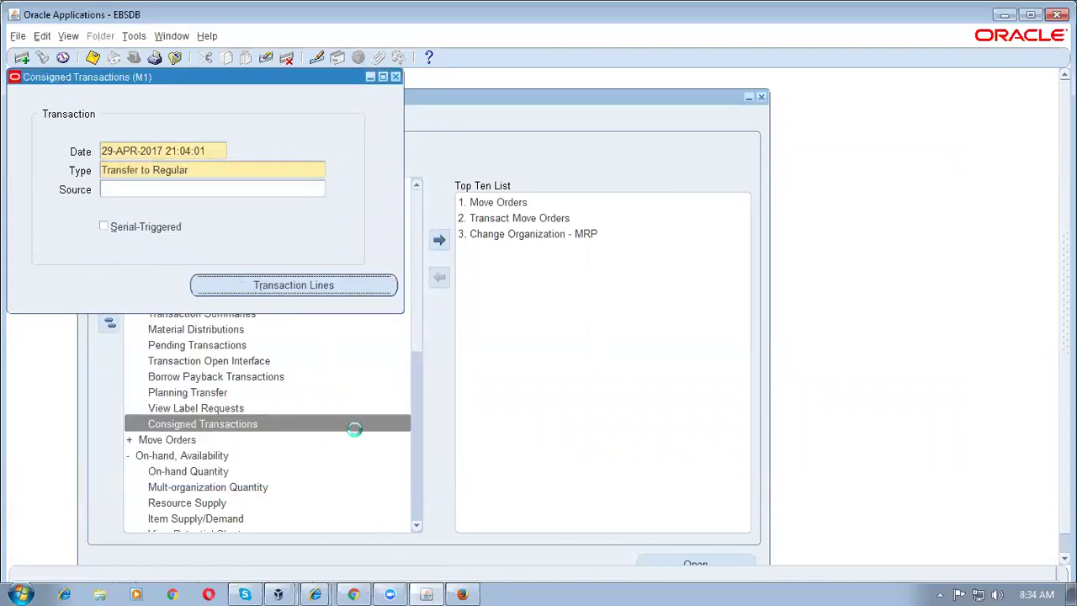
# Step: Enter item b1_cons_item1 on the transfer line, taken from the ConsignVen subinventory
pyautogui.write('b1%cons%')
pyautogui.press('Tab')
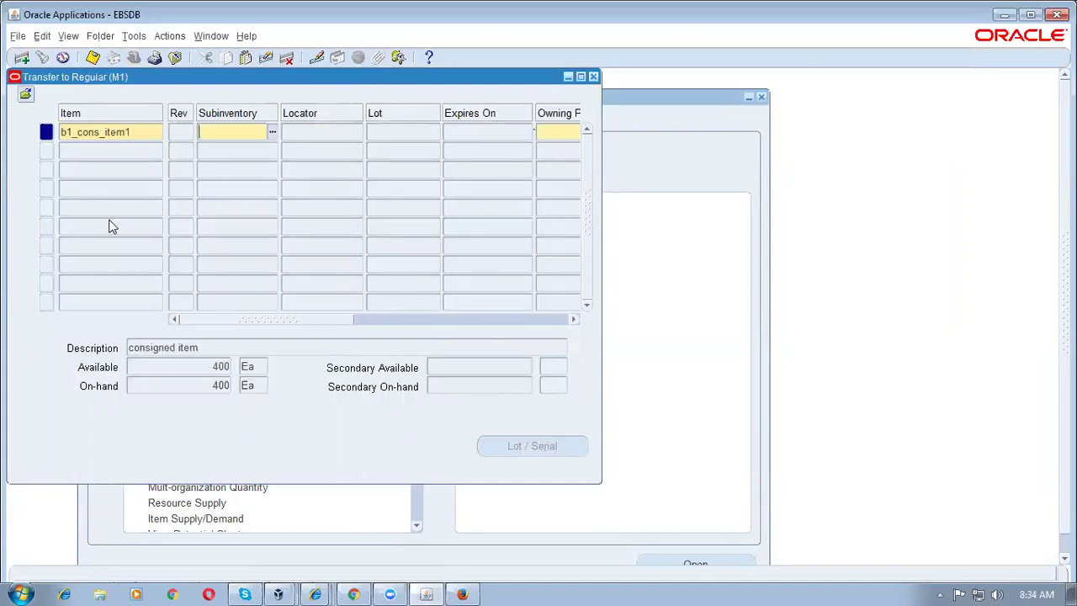
pyautogui.hotkey('ctrl', 'l')
pyautogui.press('Return')
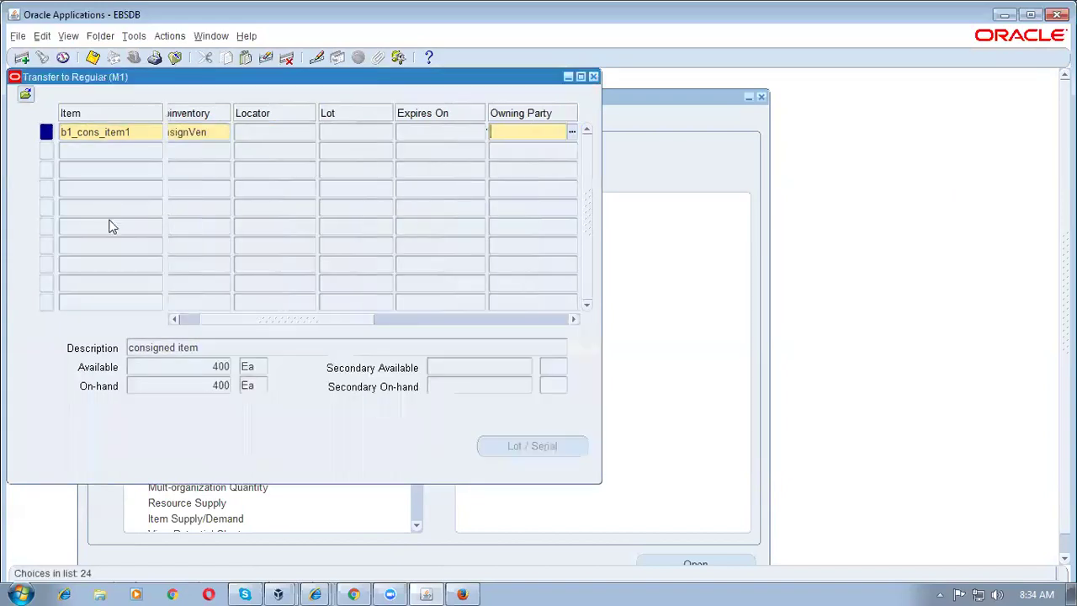
# Step: Set the owning party to the consignment supplier b1_cons_sup1
pyautogui.write('b1%cons%')
pyautogui.press('Tab')
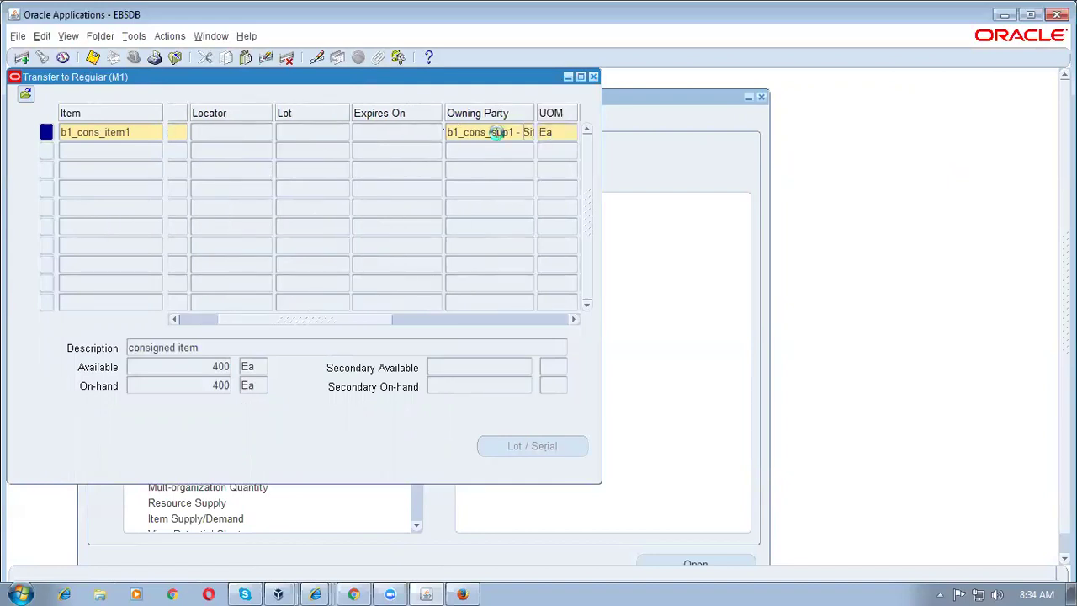
pyautogui.click(498, 133)
pyautogui.moveTo(316, 322); pyautogui.dragTo(375, 325)
pyautogui.click(219, 370)
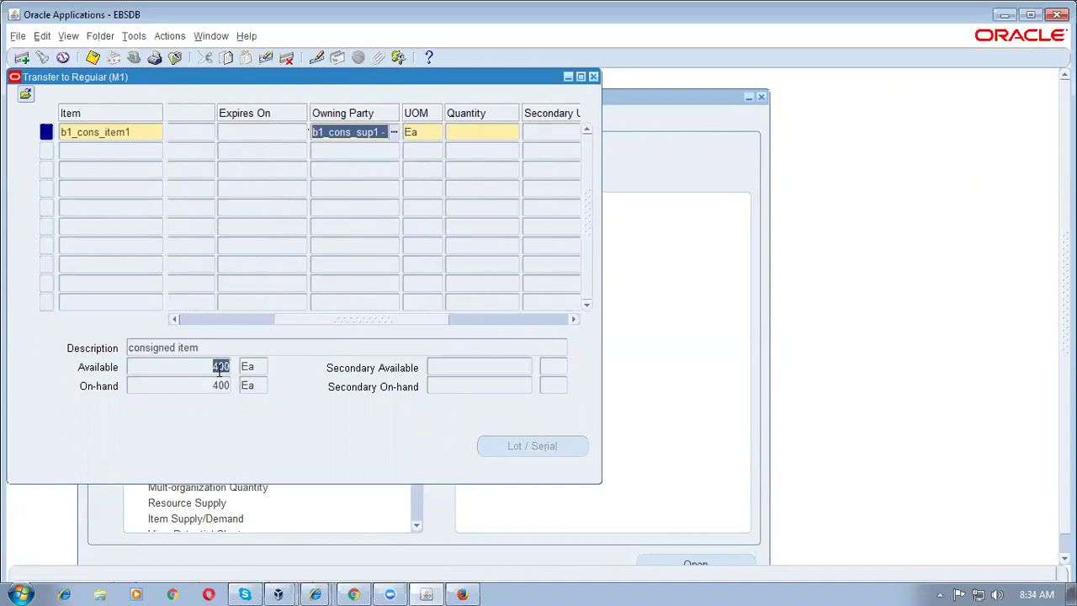
# Step: Enter a transfer quantity of 300 Ea and review the owning party
pyautogui.click(478, 130)
pyautogui.write('300')
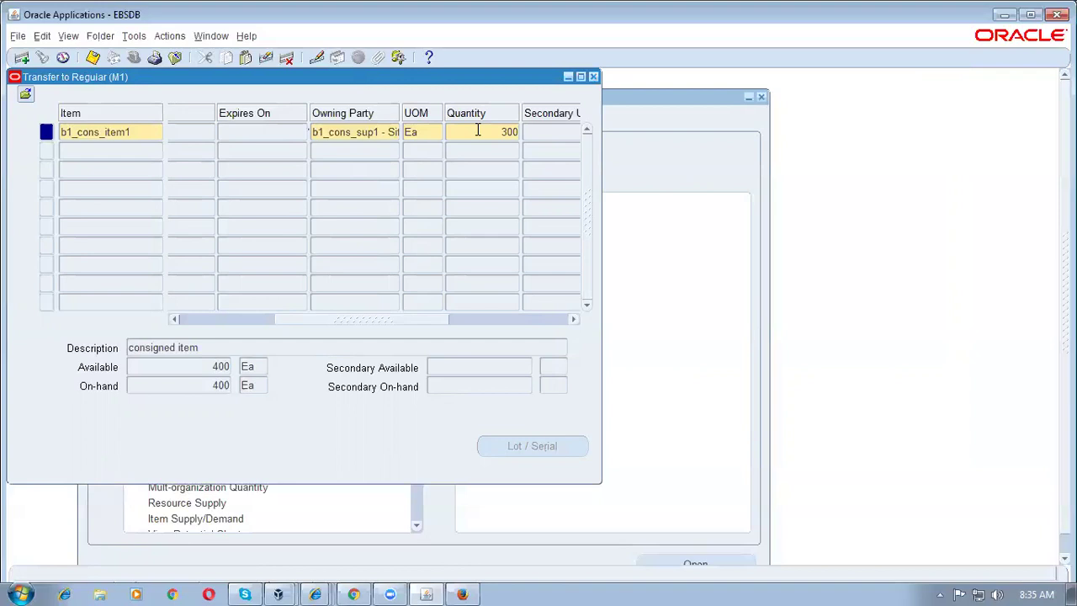
pyautogui.moveTo(486, 130); pyautogui.dragTo(567, 138)
pyautogui.moveTo(400, 319); pyautogui.dragTo(439, 327)
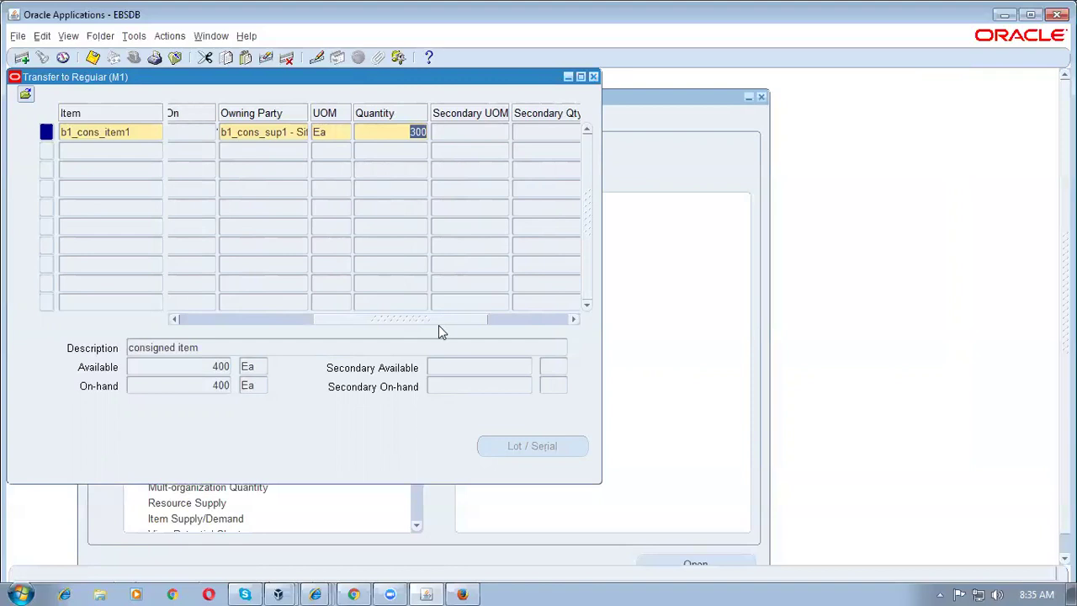
pyautogui.click(278, 135)
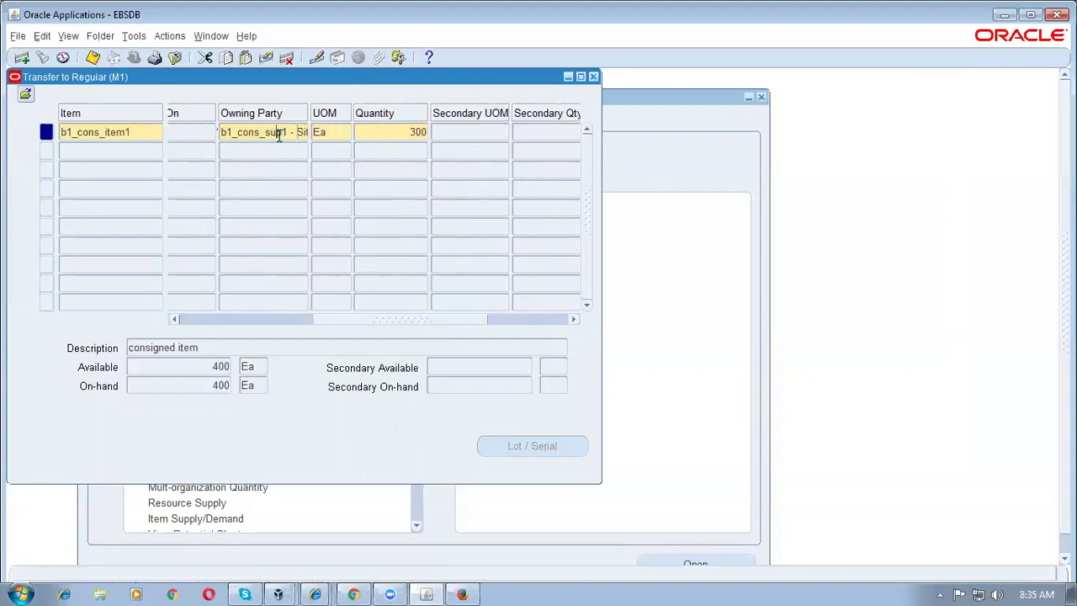
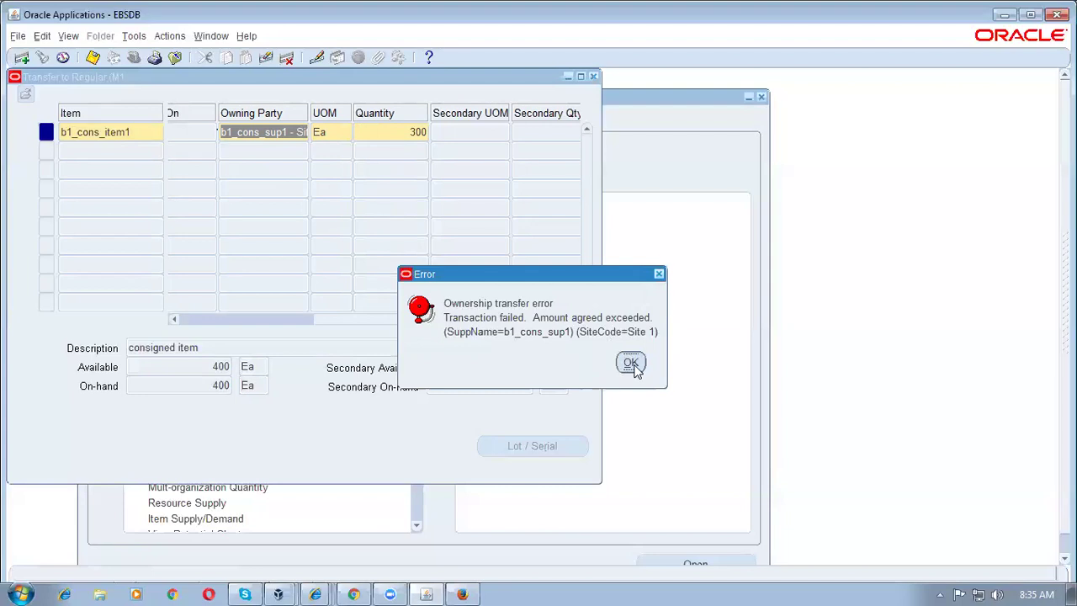
# Step: Dismiss the ownership transfer error, change the transfer quantity from 300 to 2 Ea, and close the transfer lines
pyautogui.click(631, 363)
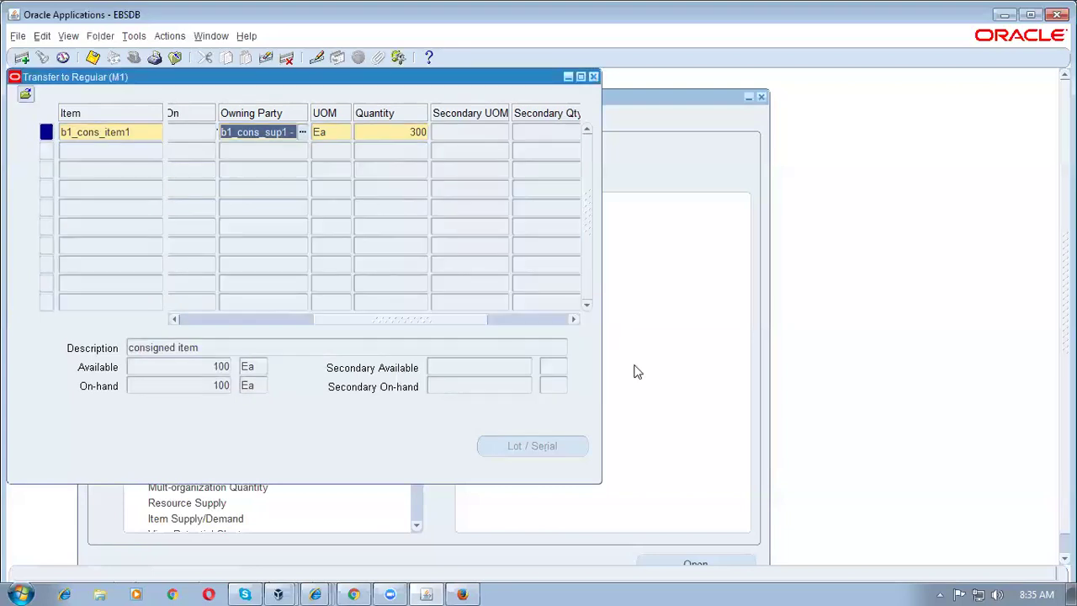
pyautogui.click(376, 132)
pyautogui.write('2')
pyautogui.click(328, 133)
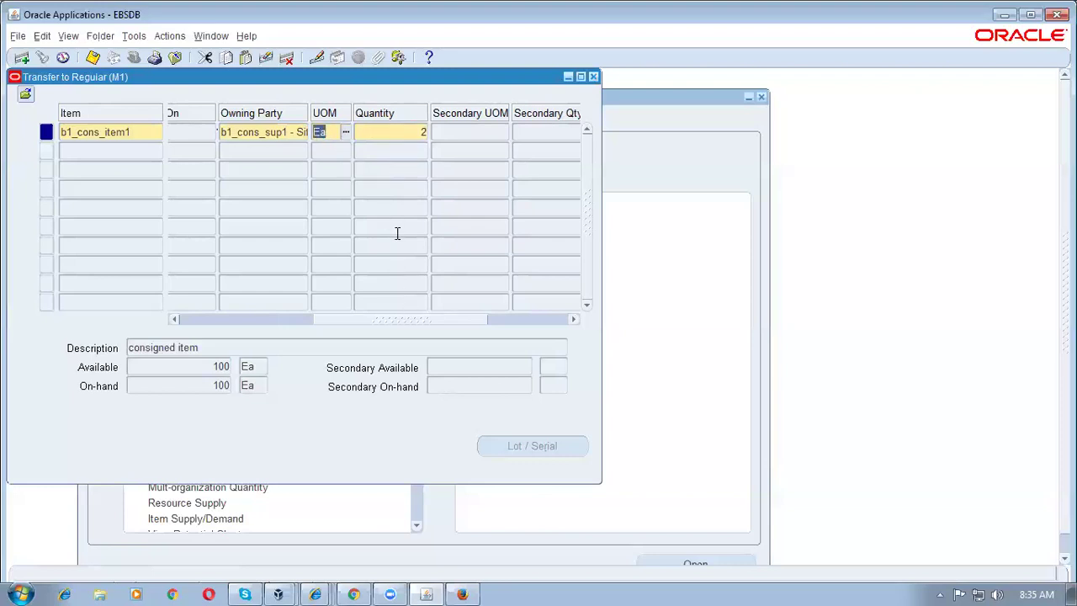
pyautogui.click(594, 76)
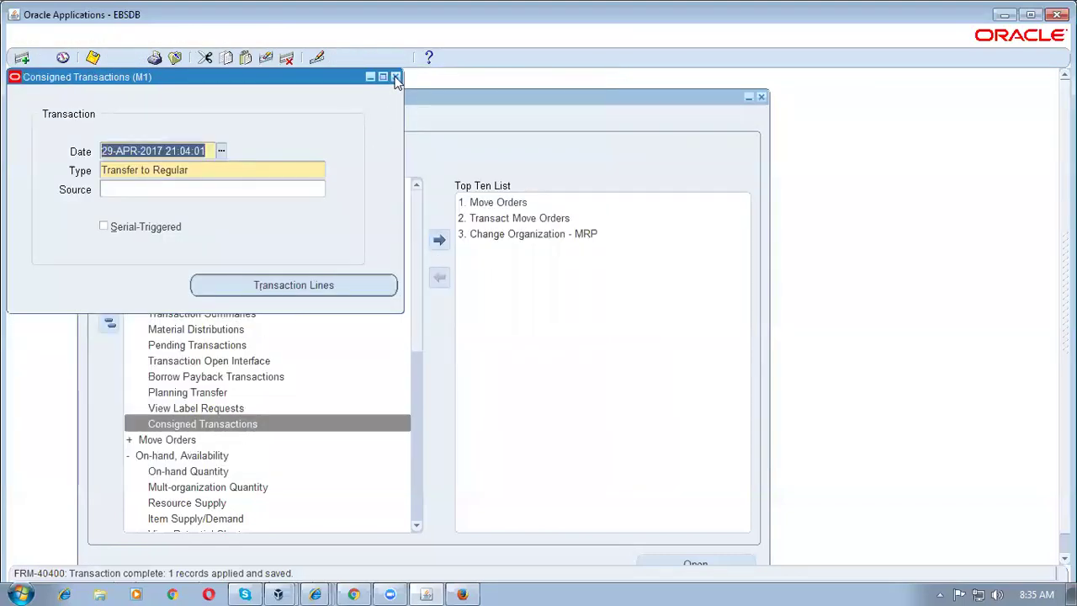
# Step: Close the consigned form, switch to Purchasing, Vision Operations (USA), and open Purchase Orders
pyautogui.click(396, 77)
pyautogui.click(109, 322)
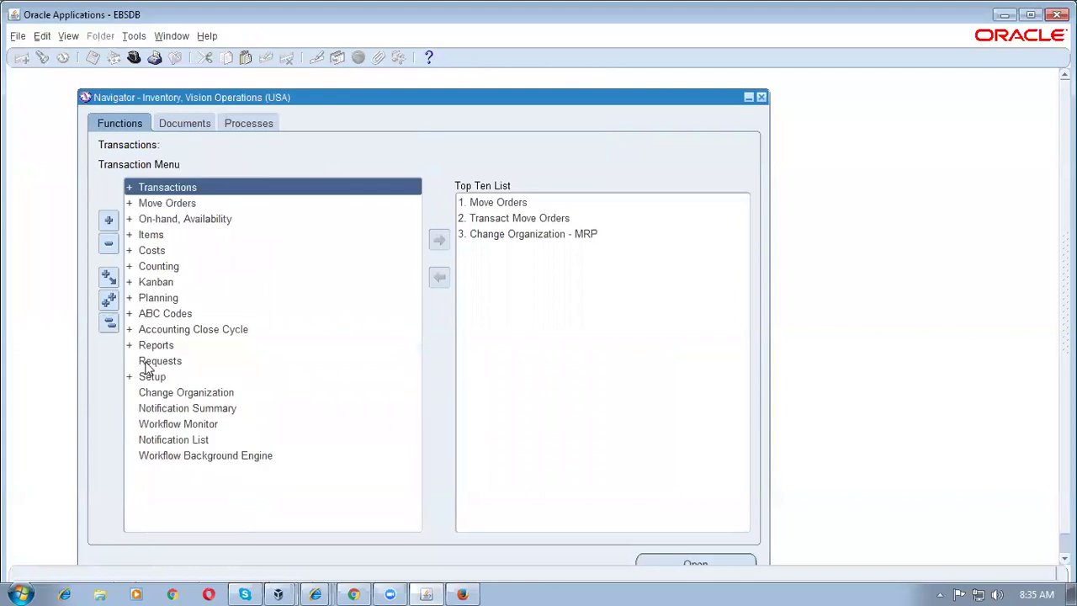
pyautogui.hotkey('alt', 'f')
pyautogui.write('r')
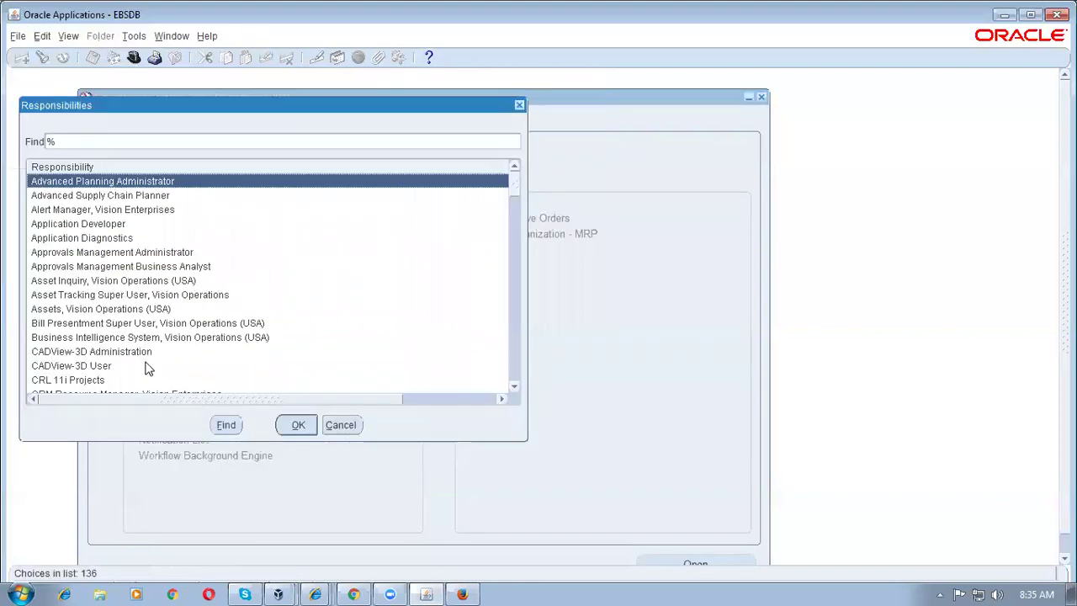
pyautogui.write('p')
pyautogui.doubleClick(145, 370)
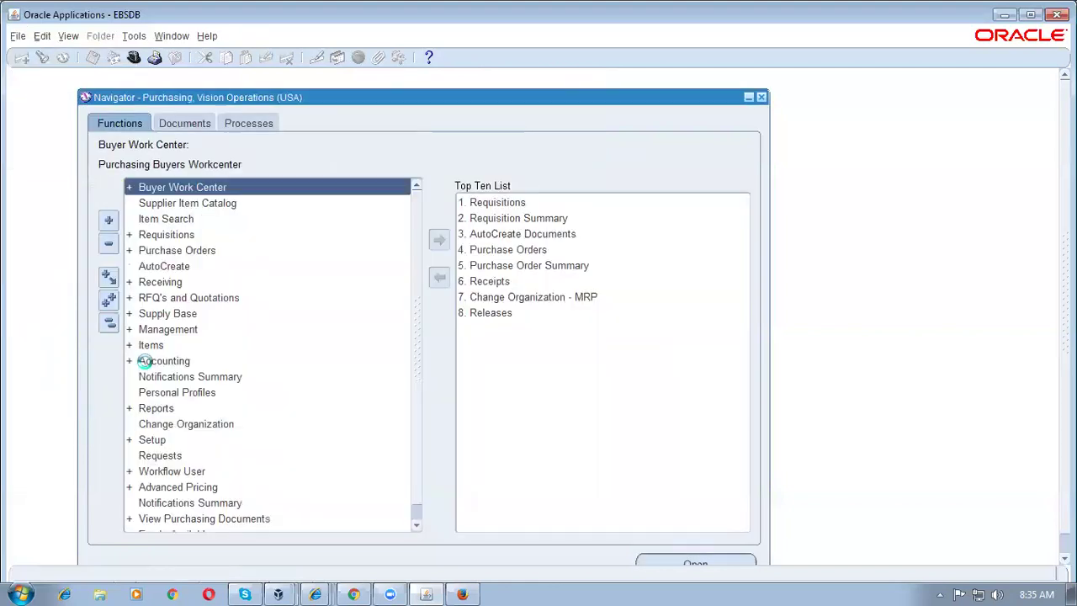
pyautogui.doubleClick(539, 250)
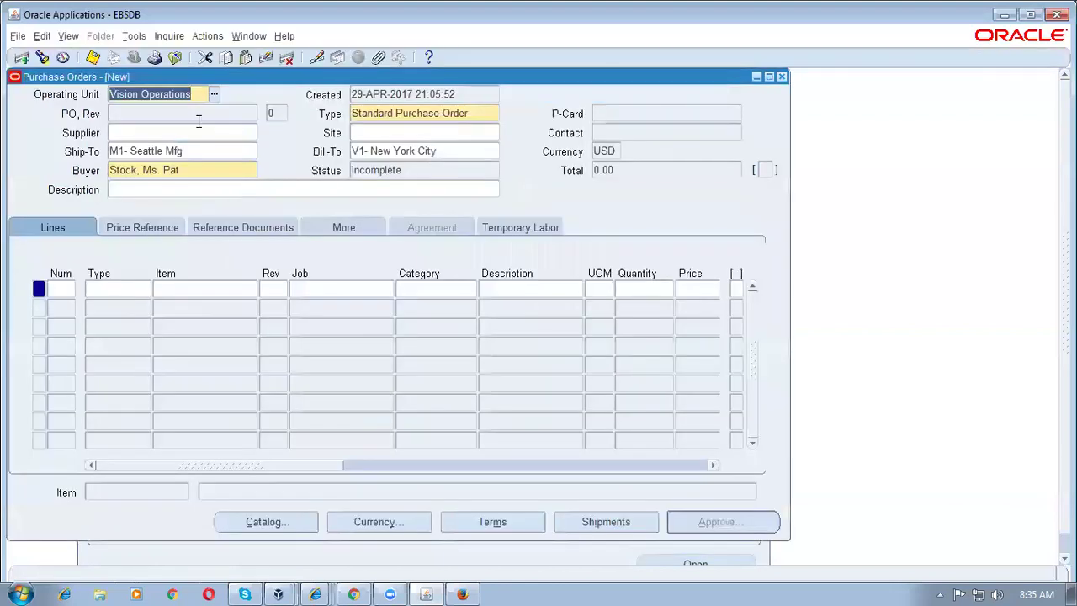
# Step: Query purchase order 6637 and review its first line's agreed amounts
pyautogui.press('F11')
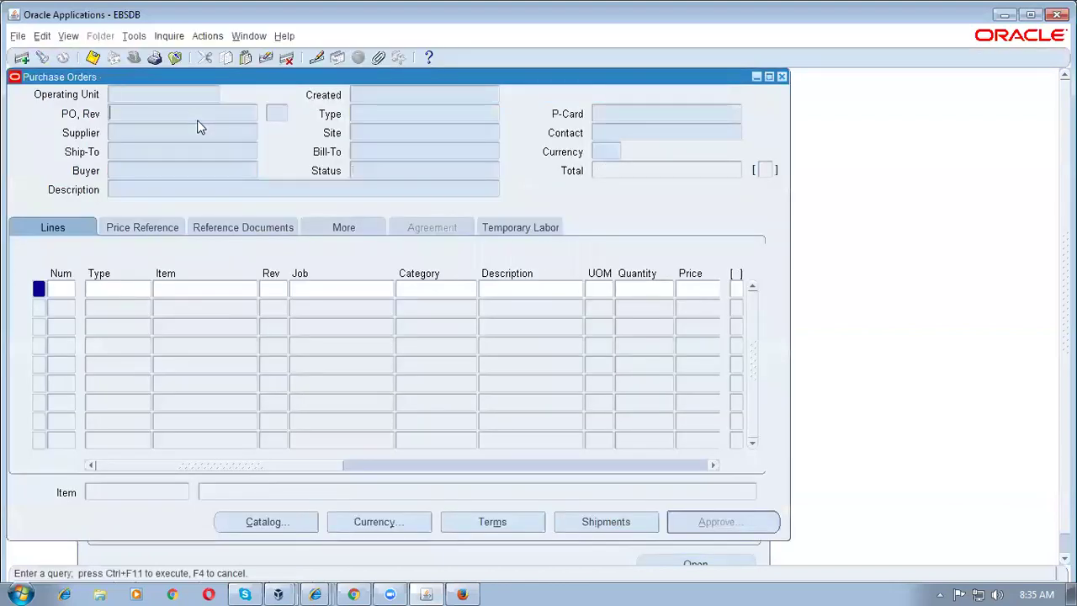
pyautogui.write('6637')
pyautogui.hotkey('ctrl', 'F11')
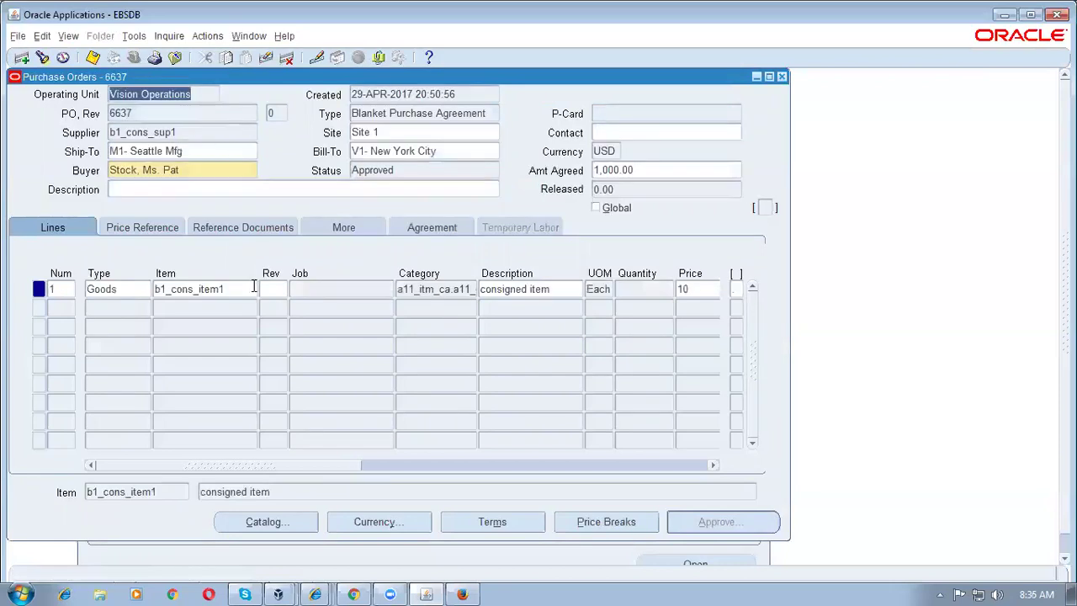
pyautogui.click(439, 226)
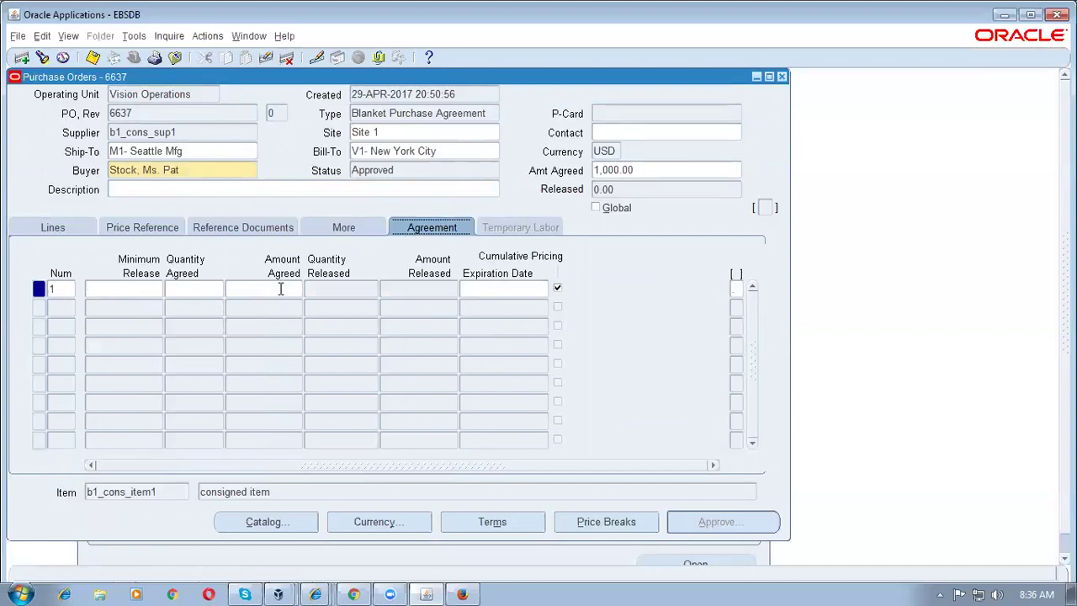
pyautogui.click(40, 229)
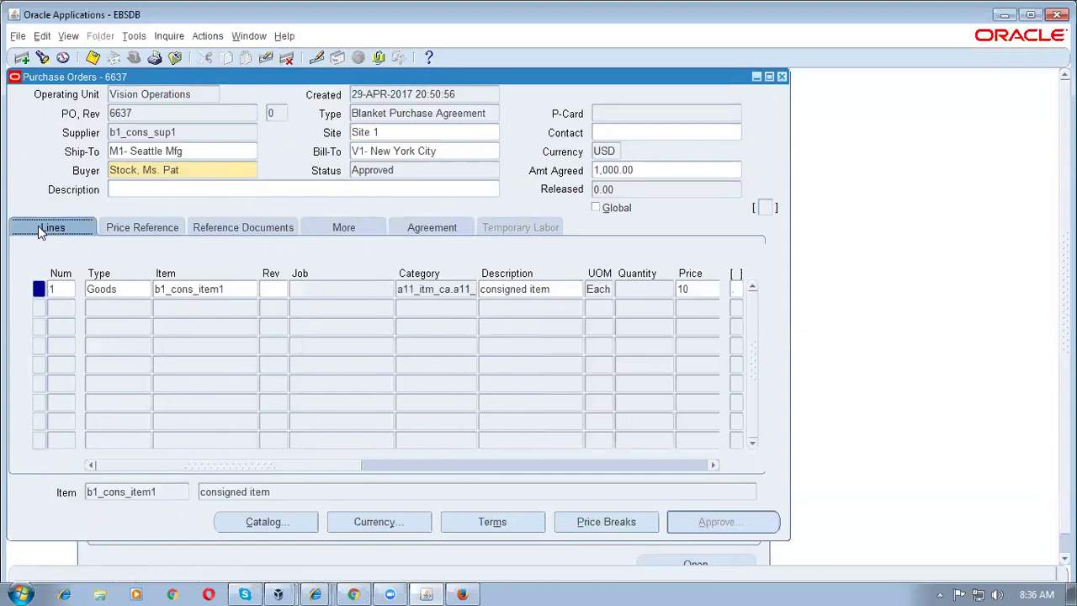
pyautogui.click(102, 289)
pyautogui.press('Tab')
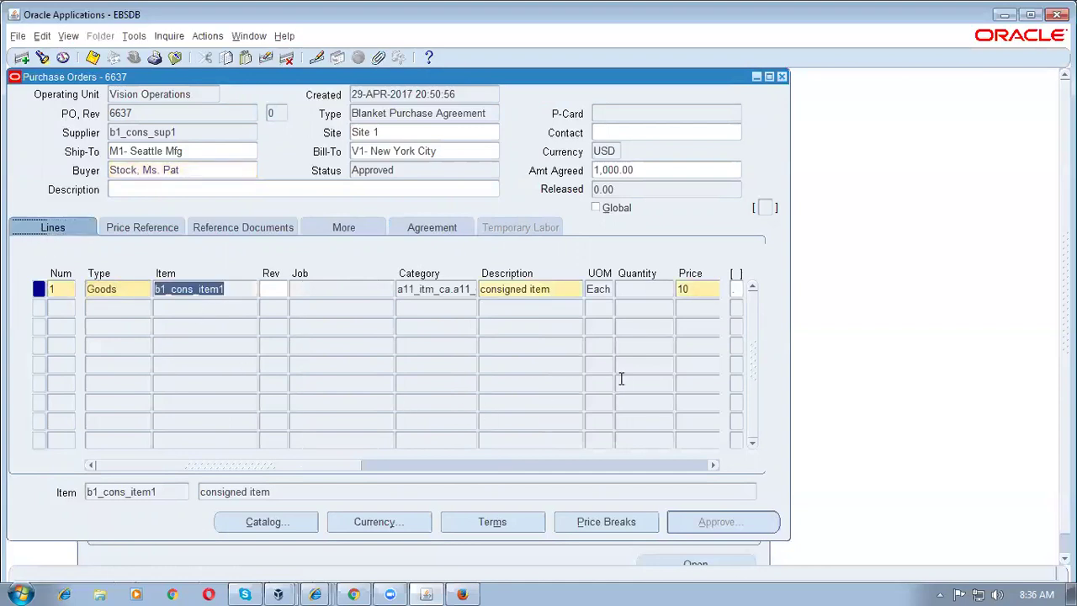
# Step: Check agreement 6637's payment terms and minimum release amount, recheck line amounts, then close it
pyautogui.click(435, 229)
pyautogui.click(493, 522)
pyautogui.click(409, 376)
pyautogui.click(406, 394)
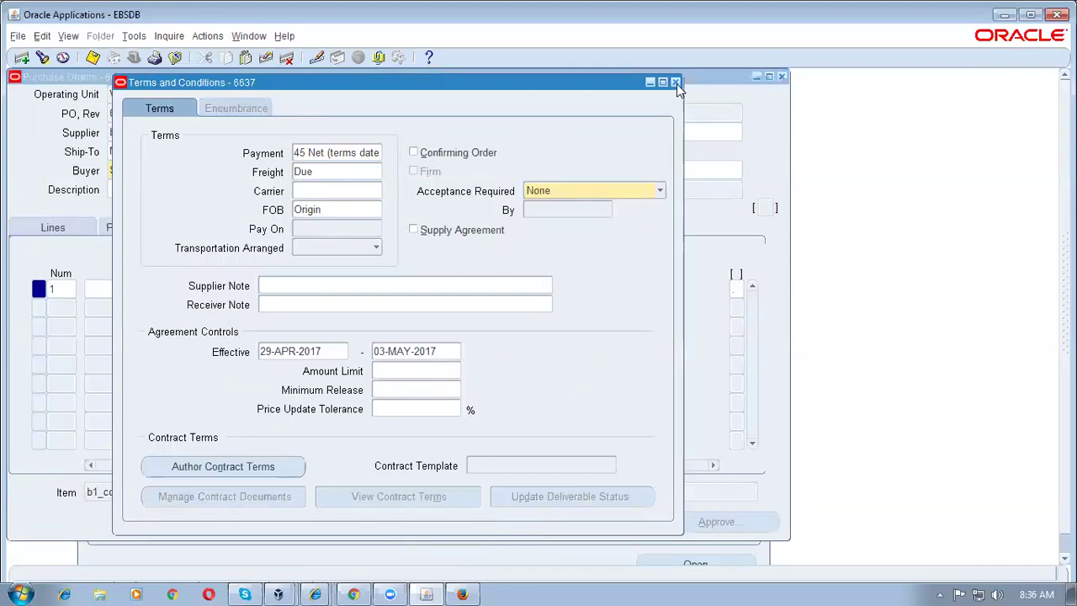
pyautogui.click(675, 81)
pyautogui.click(33, 226)
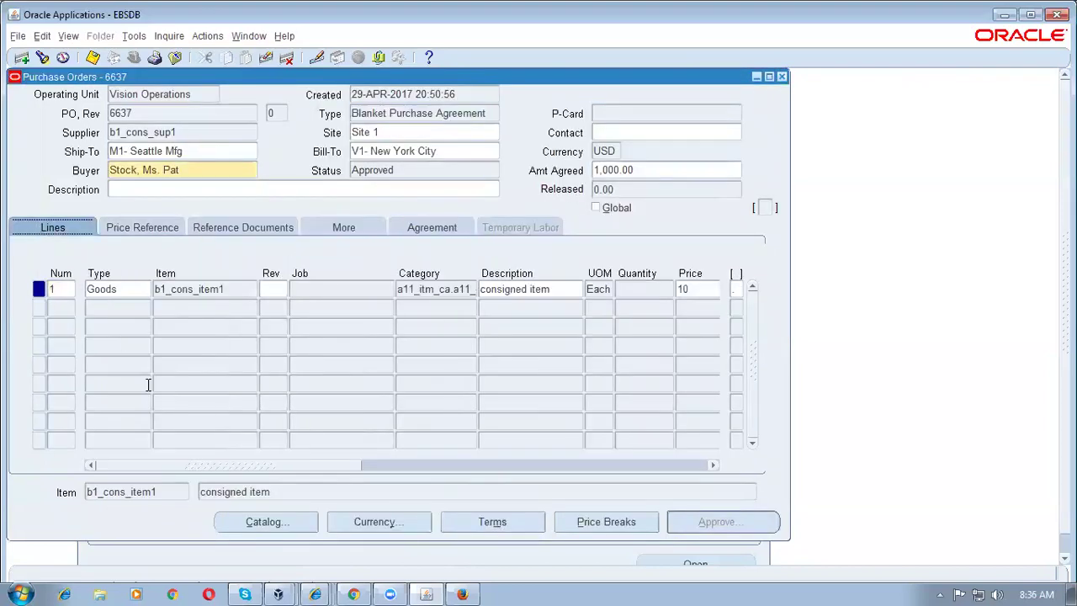
pyautogui.click(162, 288)
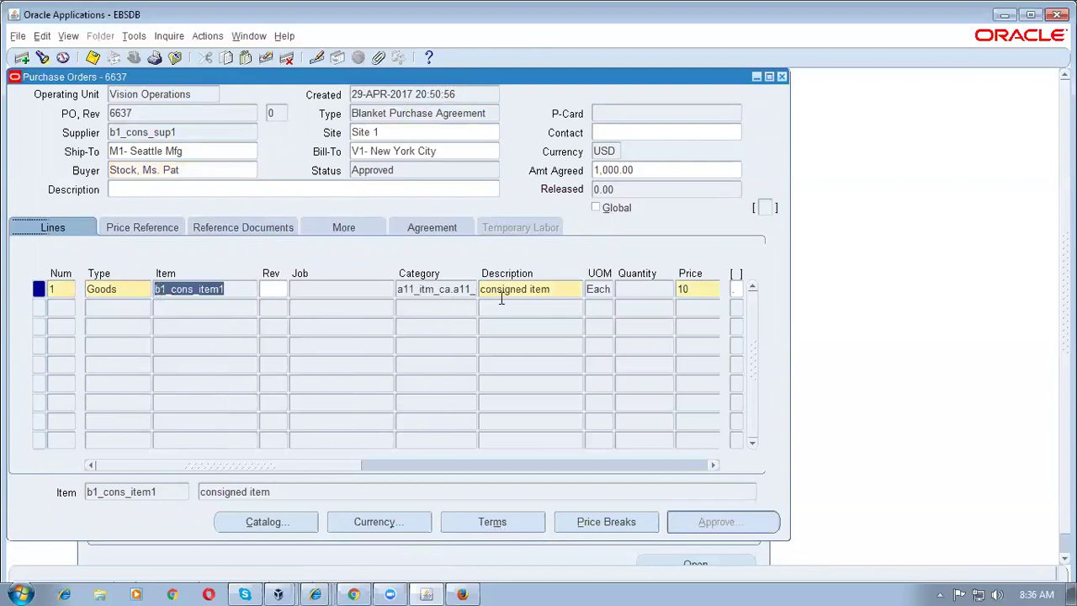
pyautogui.click(457, 233)
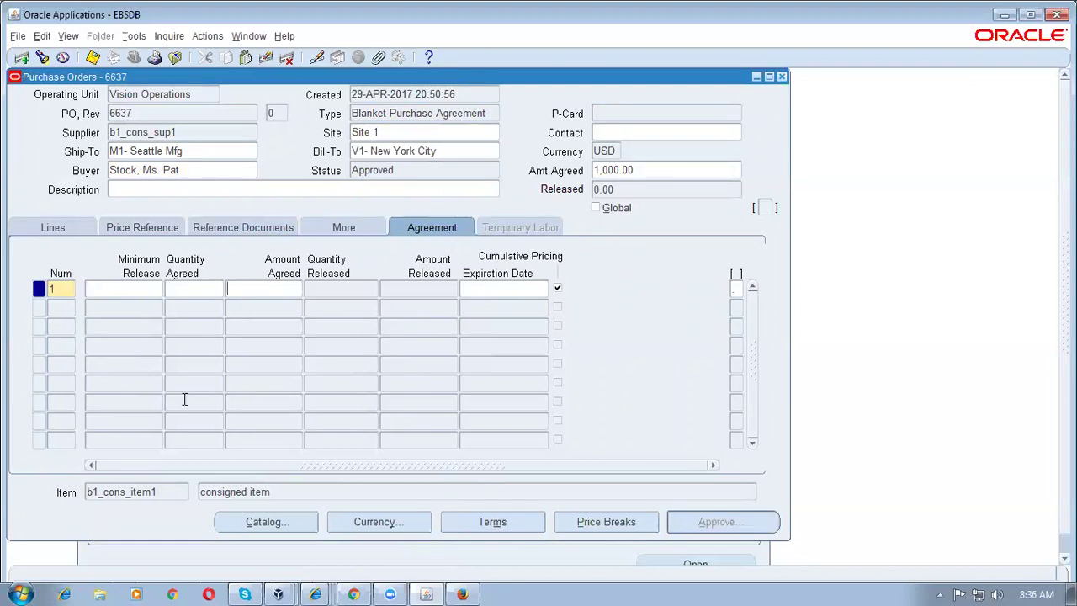
pyautogui.click(782, 76)
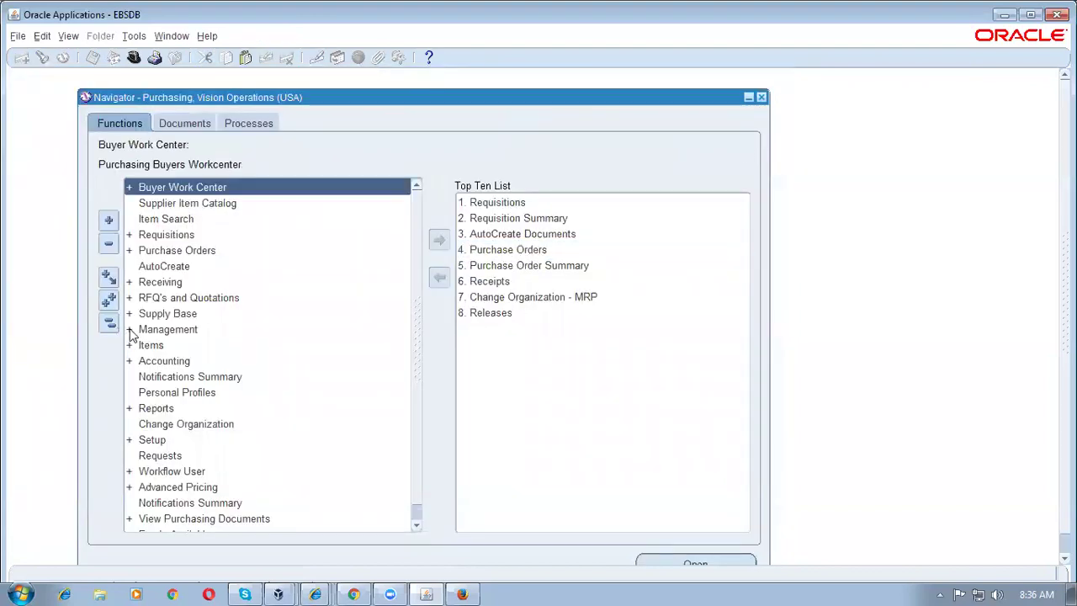
# Step: In the portal, search Consigned Inventory for b1%co% and view b1_cons_item1's 398 Ea on hand
pyautogui.click(360, 589)
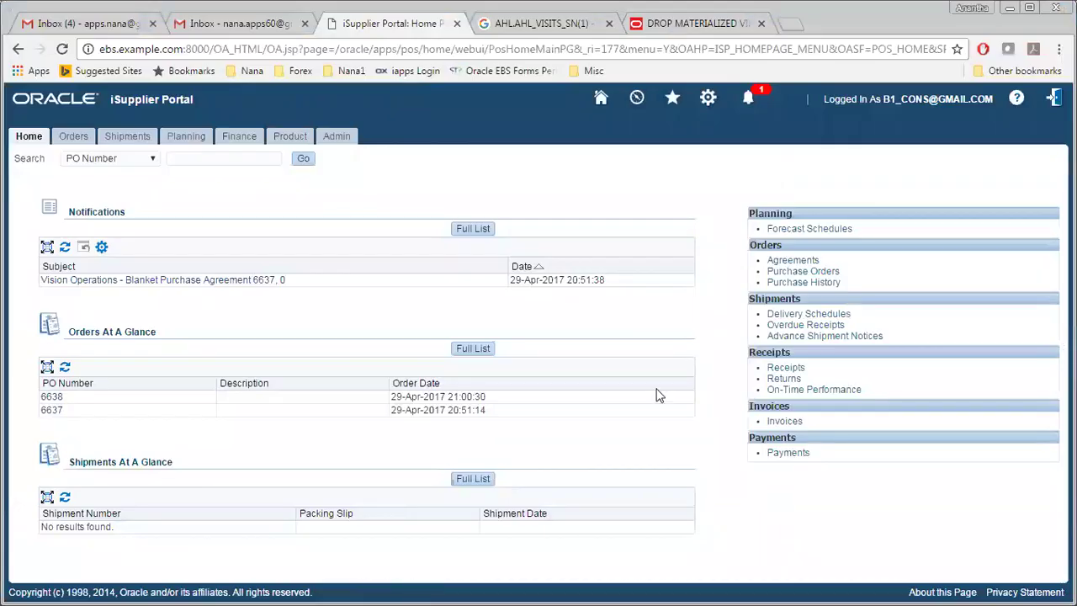
pyautogui.click(287, 139)
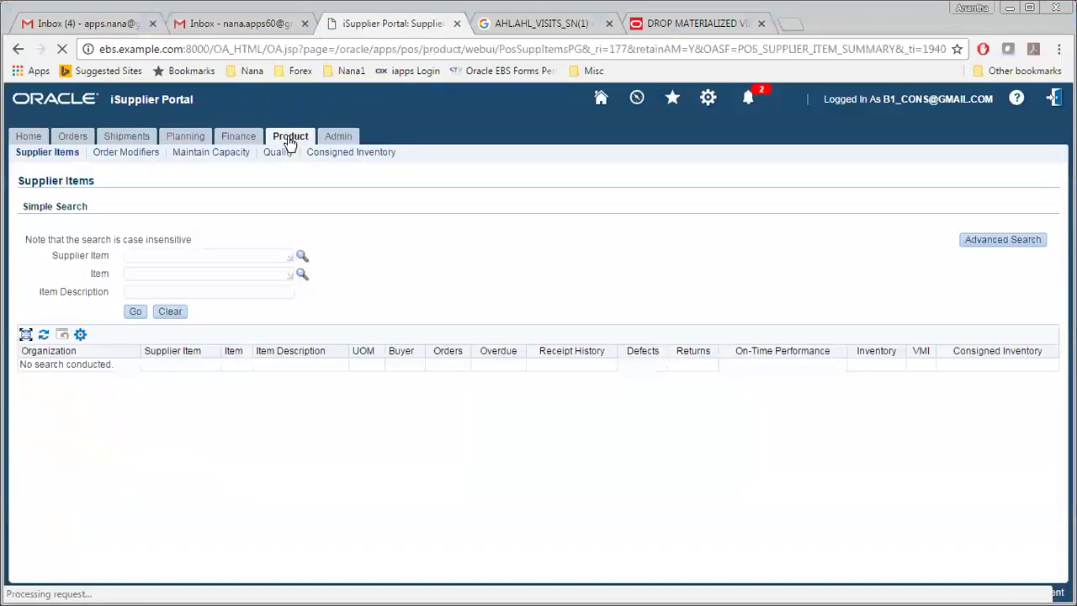
pyautogui.click(335, 155)
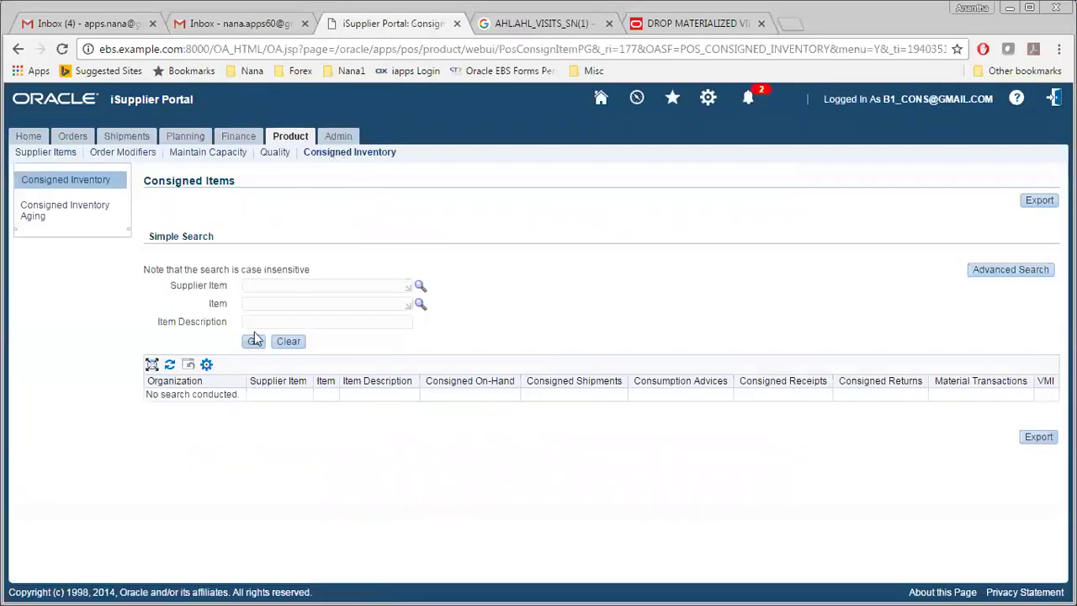
pyautogui.click(353, 307)
pyautogui.write('b1%co%')
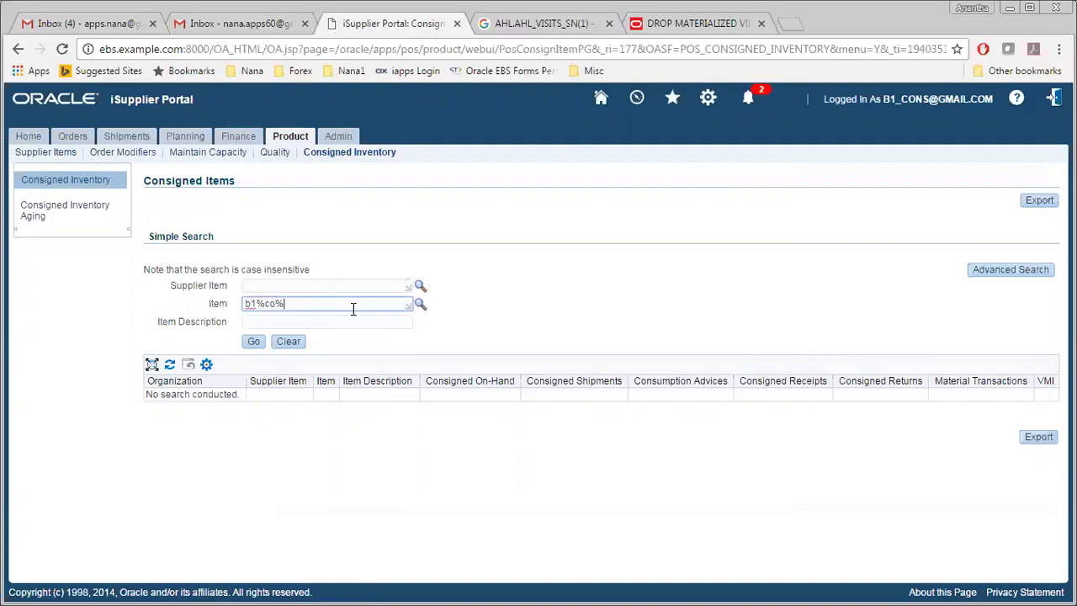
pyautogui.press('Tab')
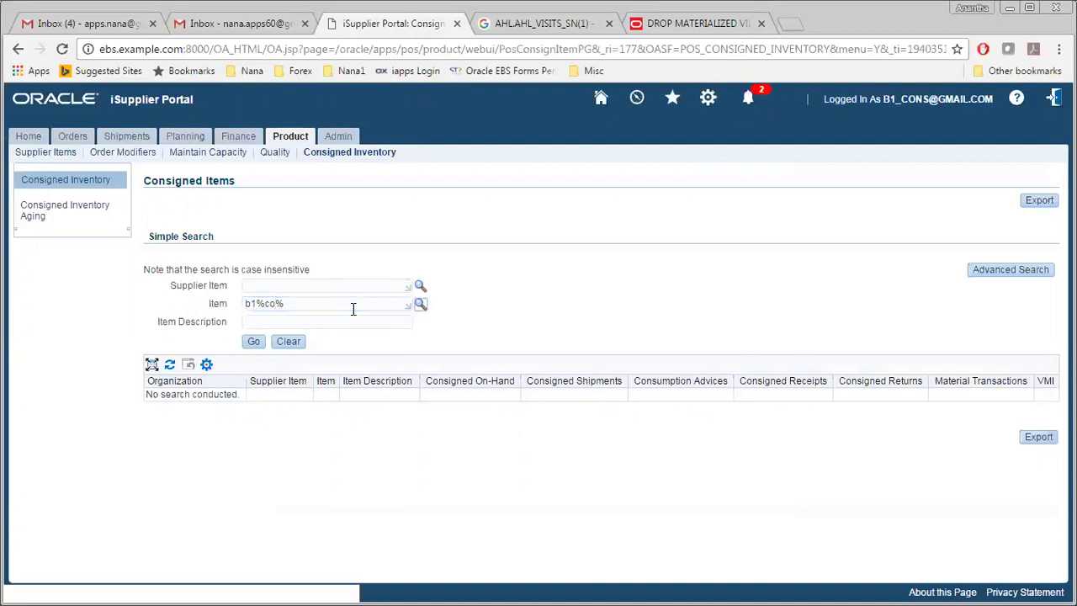
pyautogui.click(252, 341)
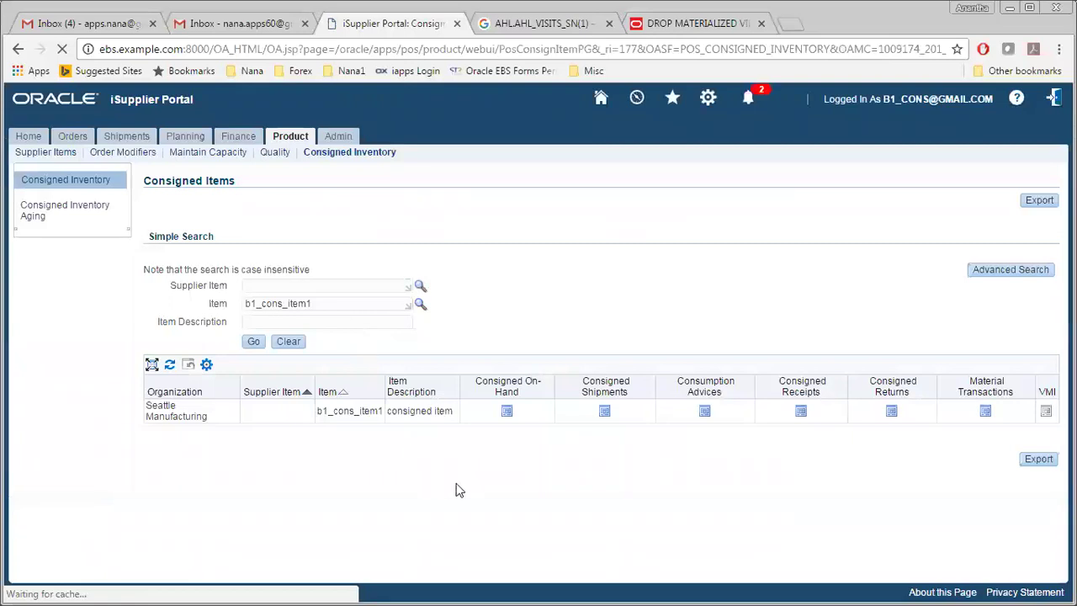
pyautogui.click(507, 412)
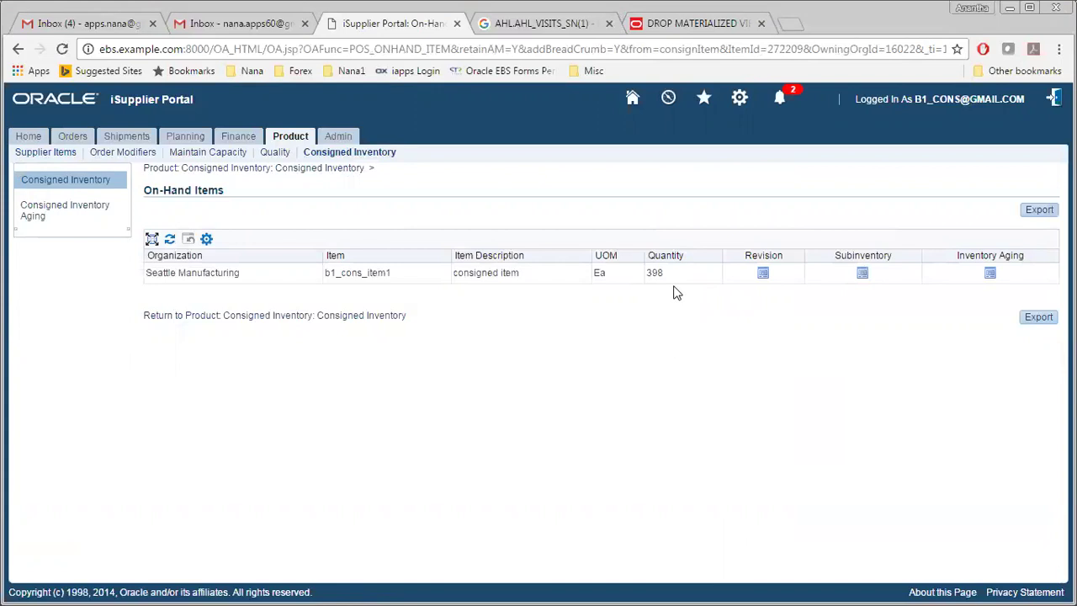
# Step: Look at b1_cons_item1's consigned shipments and consumption advices, returning to the results each time
pyautogui.click(18, 49)
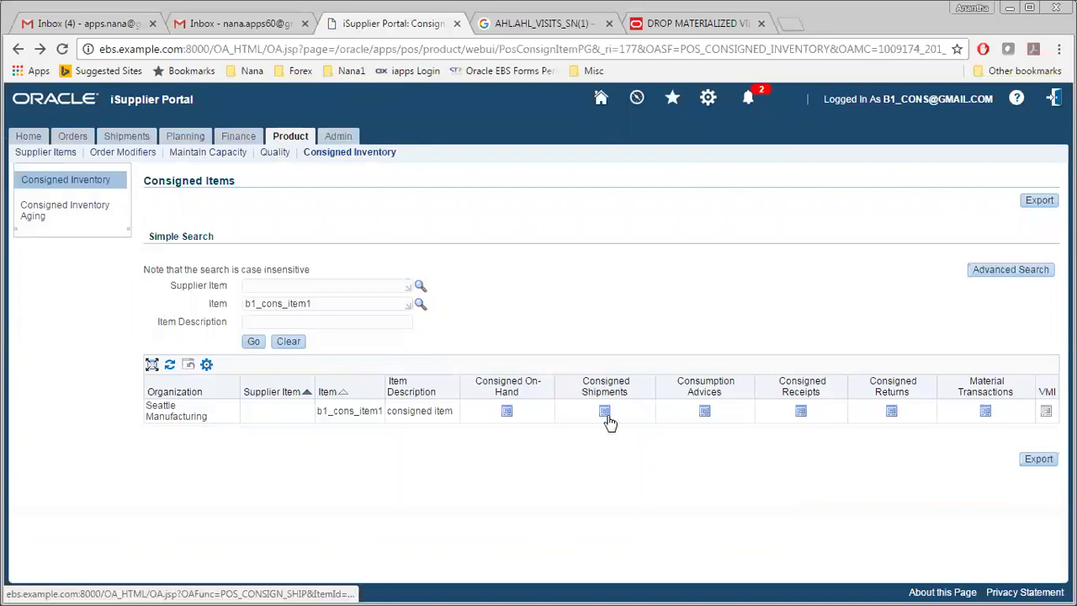
pyautogui.click(607, 410)
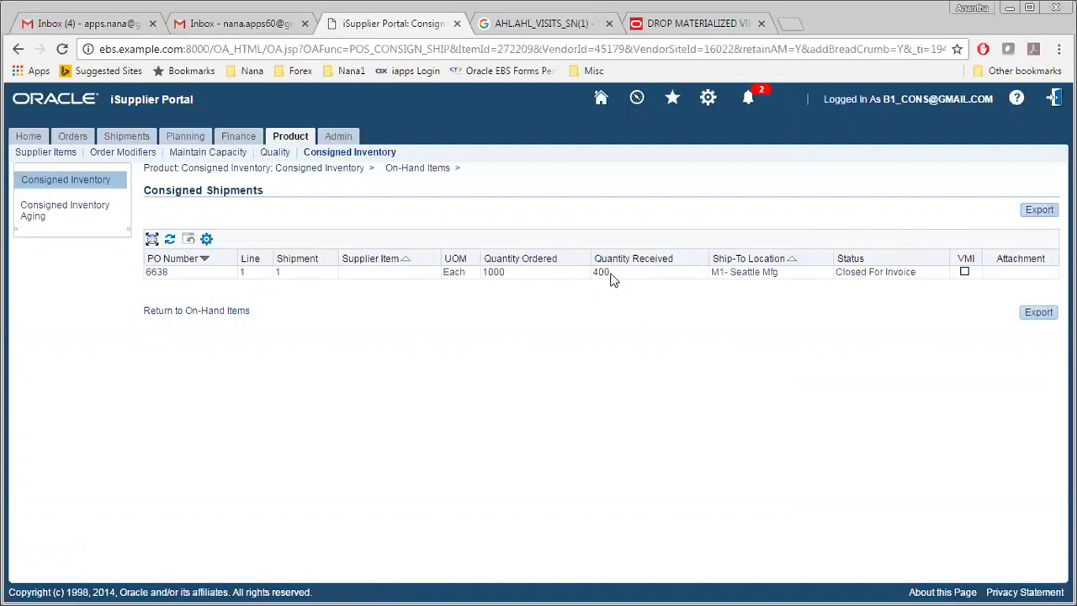
pyautogui.click(18, 49)
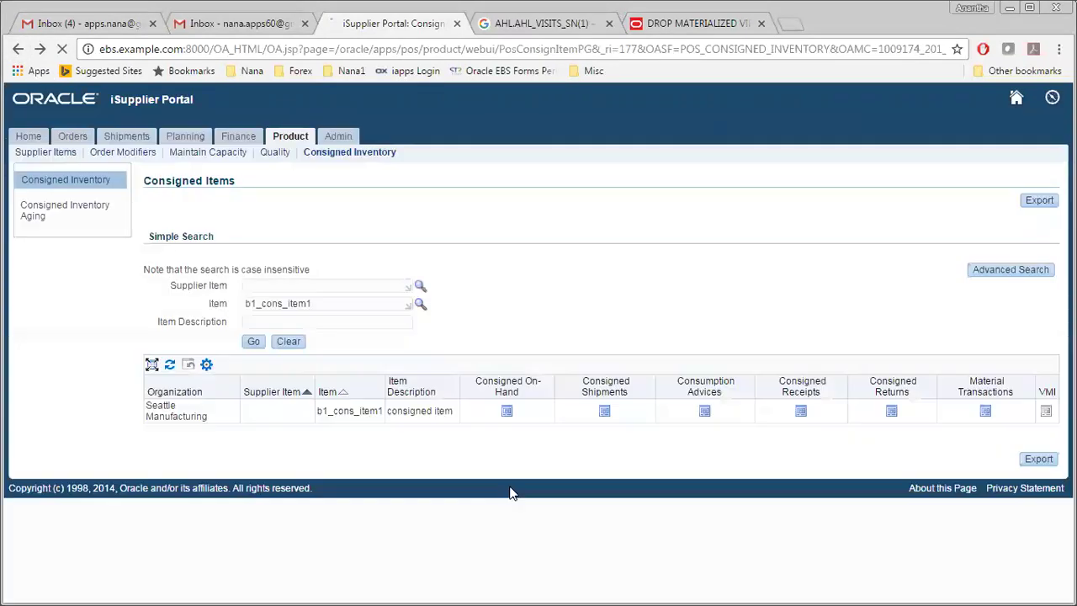
pyautogui.click(705, 412)
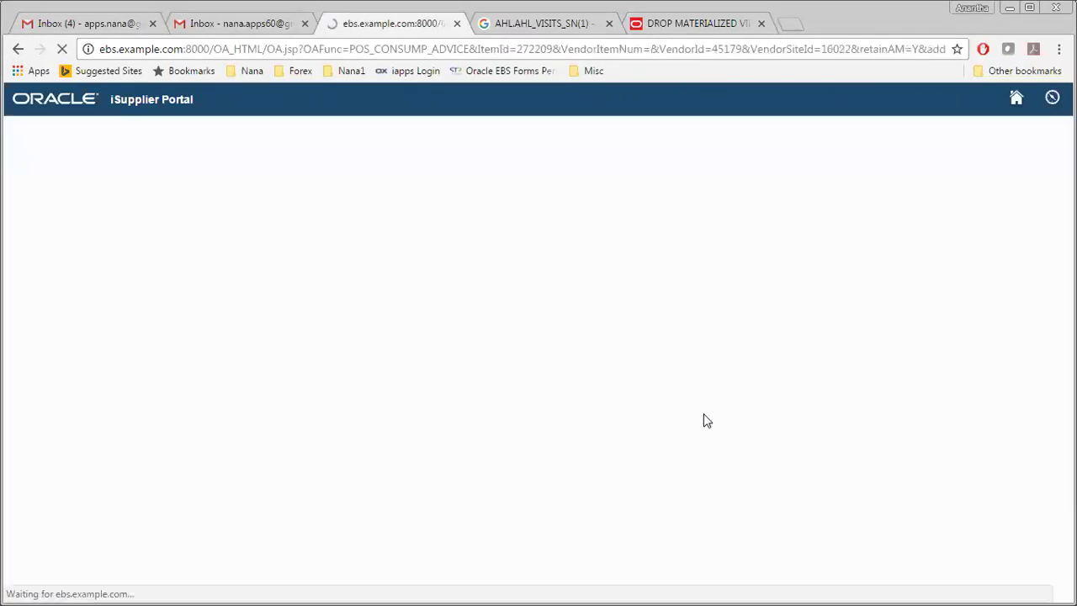
pyautogui.click(18, 49)
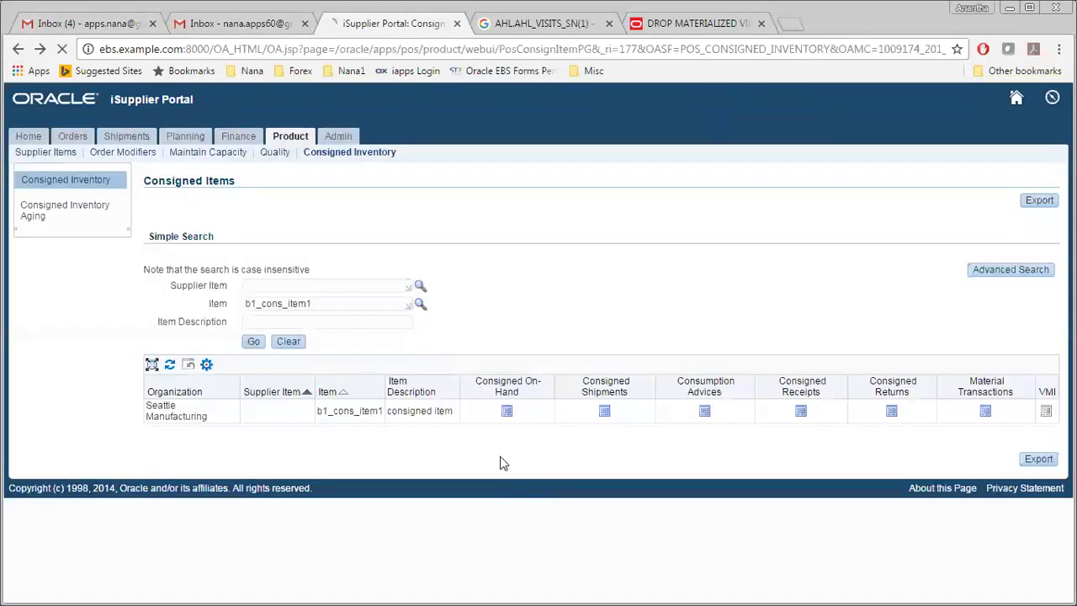
# Step: Open the consigned receipts, note the 400-unit receipt, and go back to Consigned Items
pyautogui.click(800, 411)
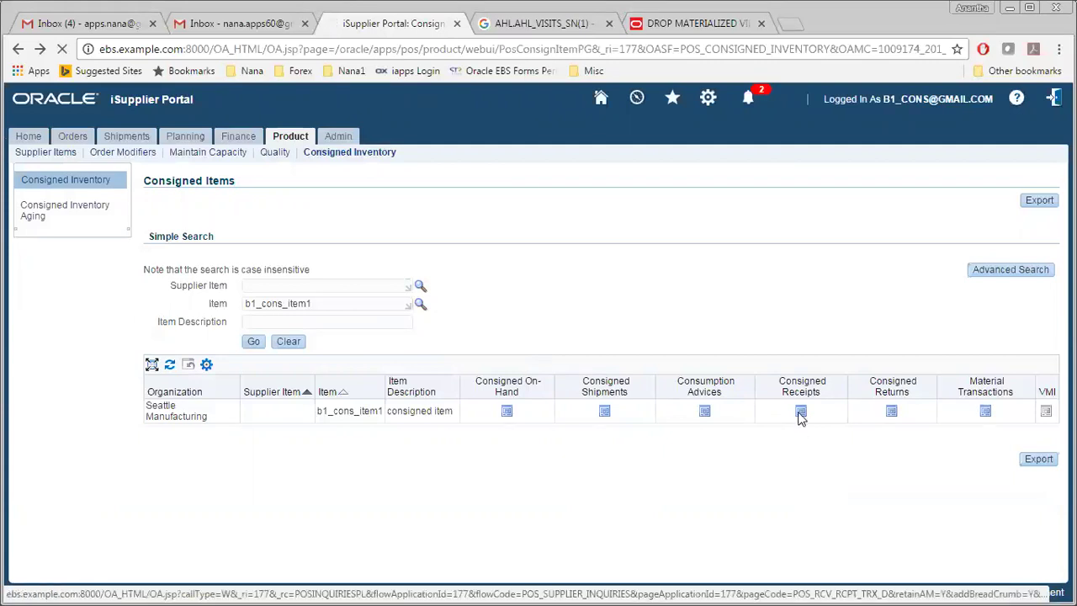
pyautogui.click(800, 412)
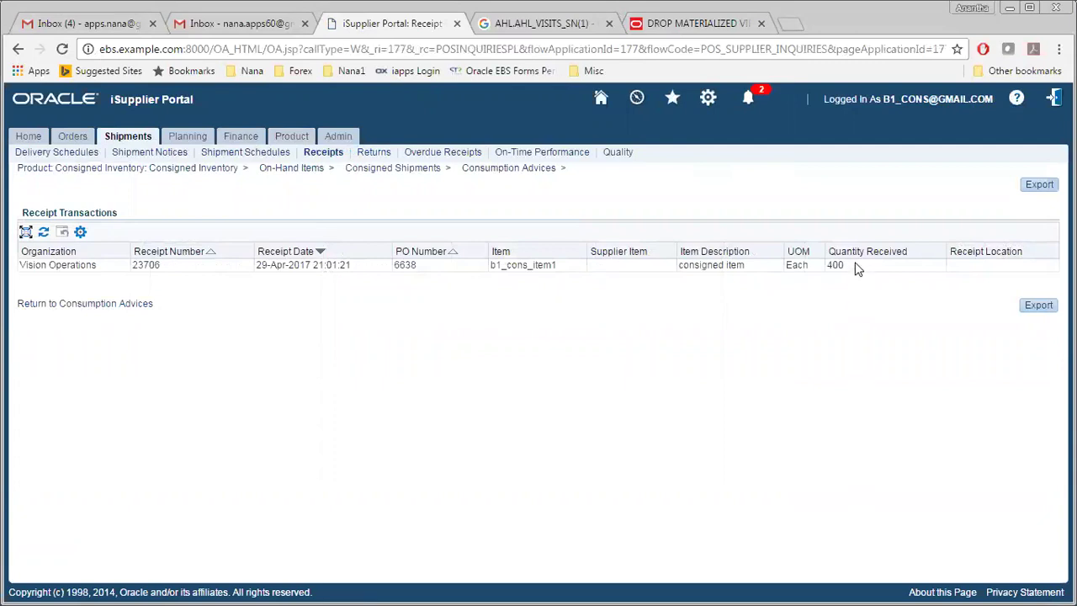
pyautogui.doubleClick(832, 265)
pyautogui.click(642, 448)
pyautogui.click(18, 52)
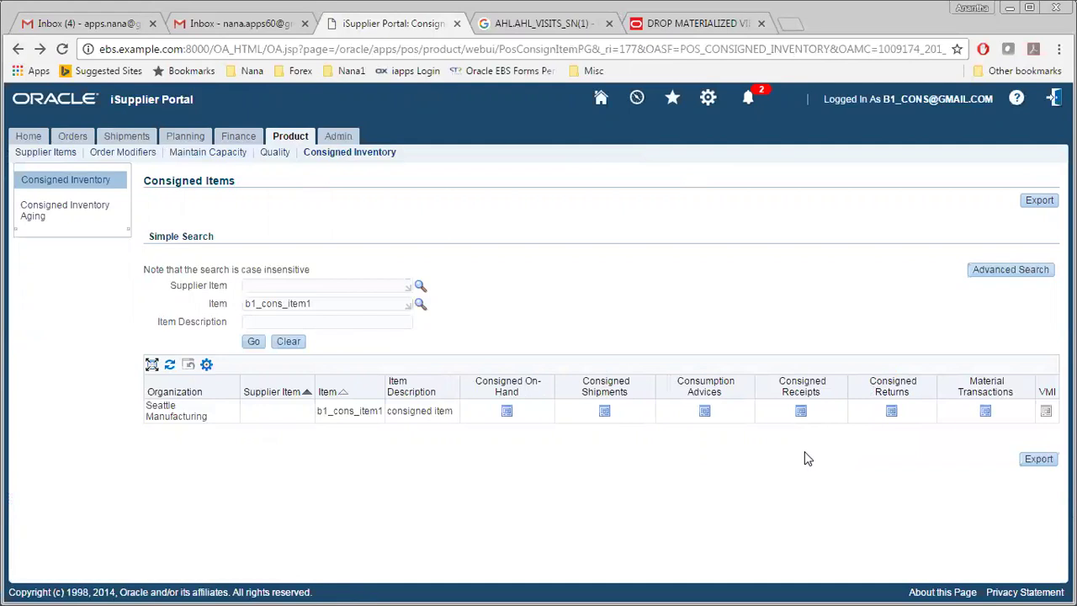
pyautogui.click(605, 411)
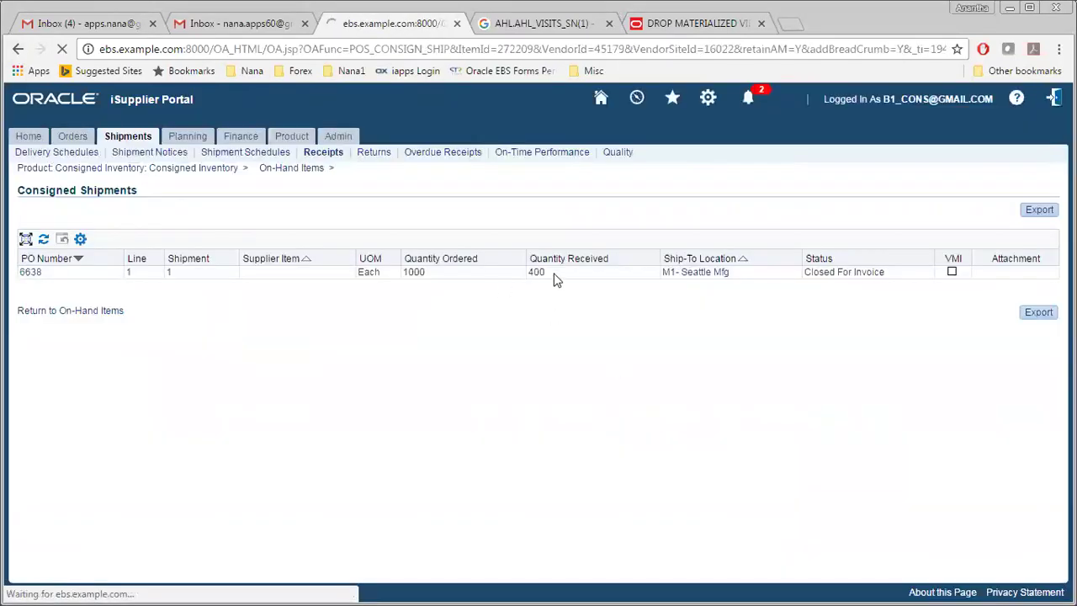
pyautogui.click(18, 49)
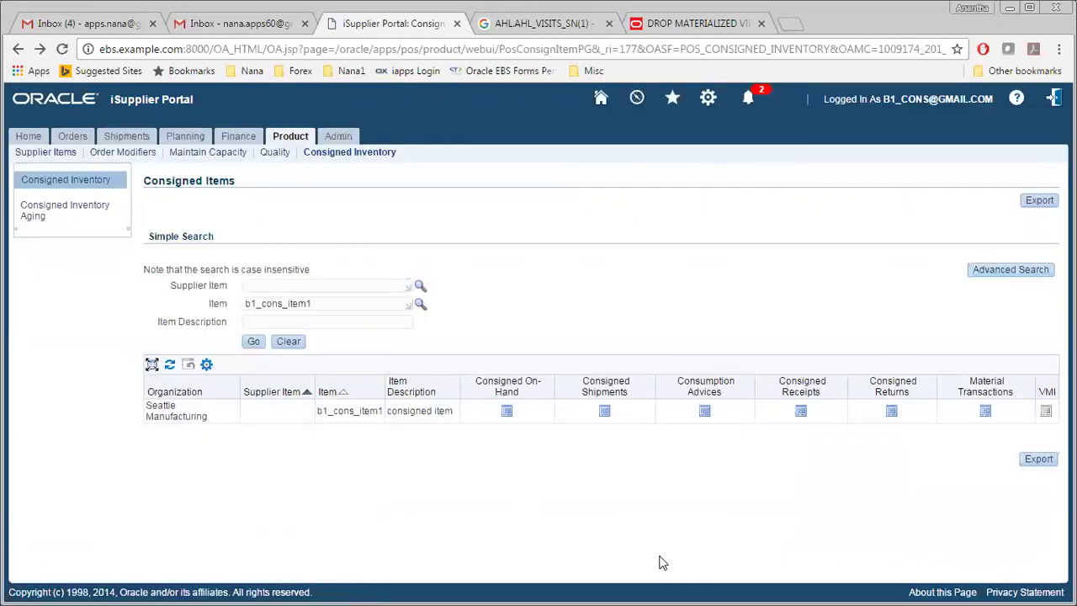
pyautogui.click(801, 412)
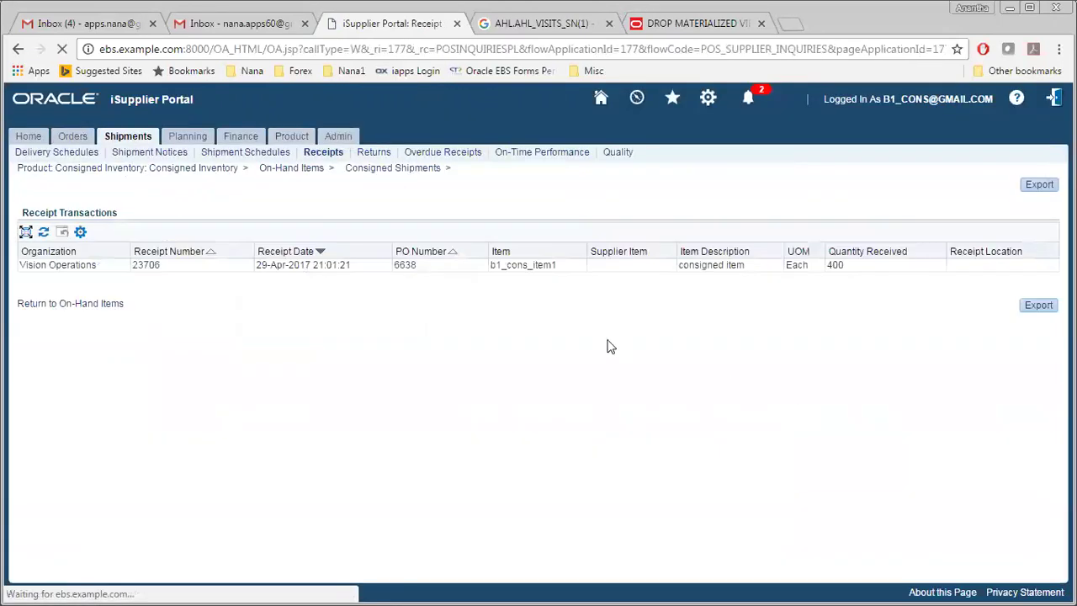
pyautogui.click(17, 49)
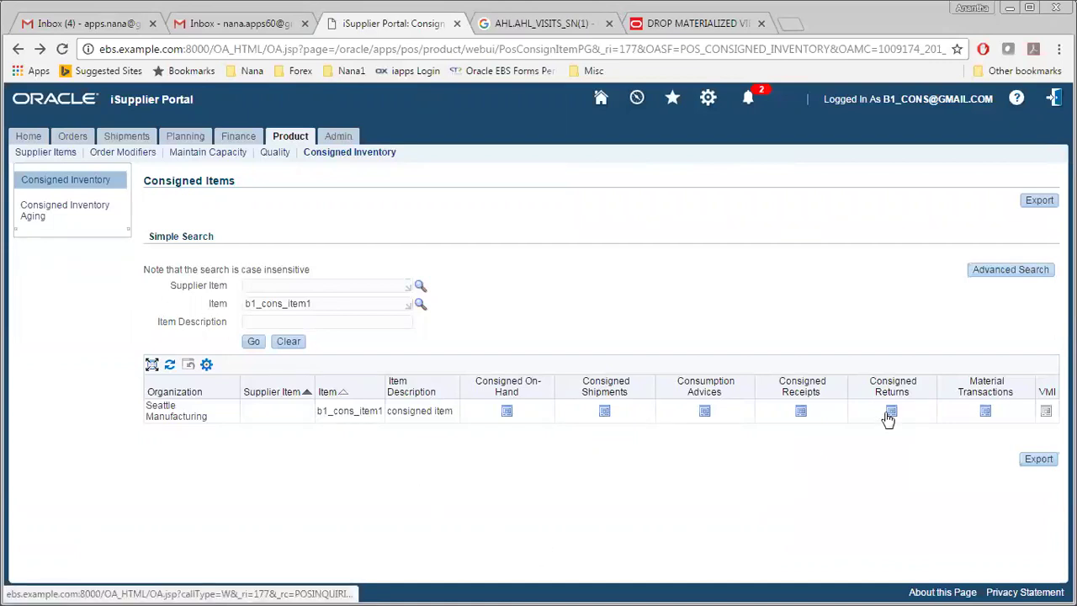
pyautogui.click(986, 412)
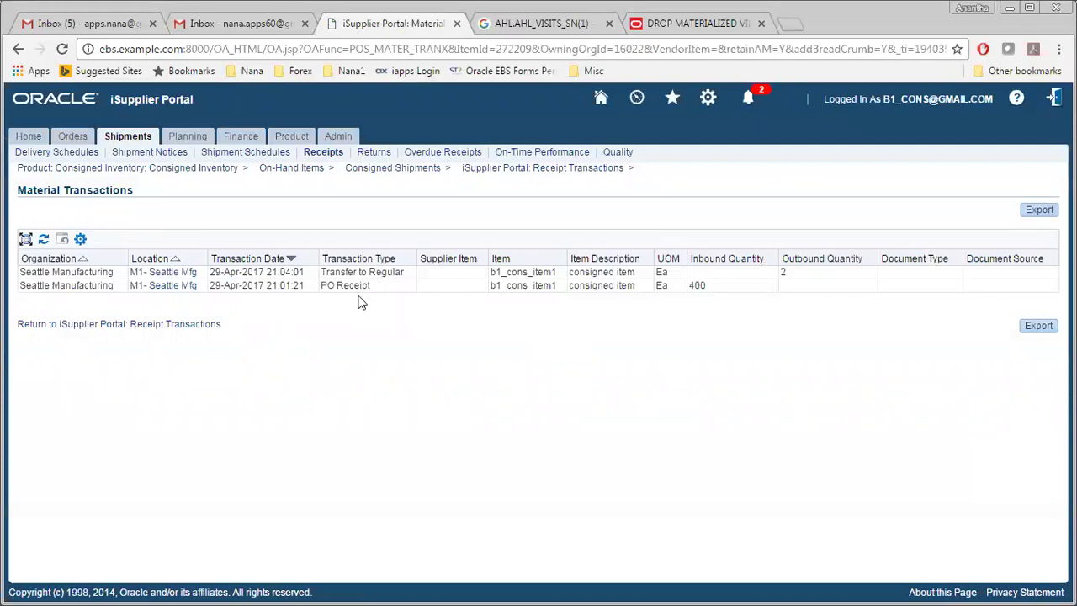
pyautogui.moveTo(800, 259); pyautogui.dragTo(785, 271)
pyautogui.click(17, 49)
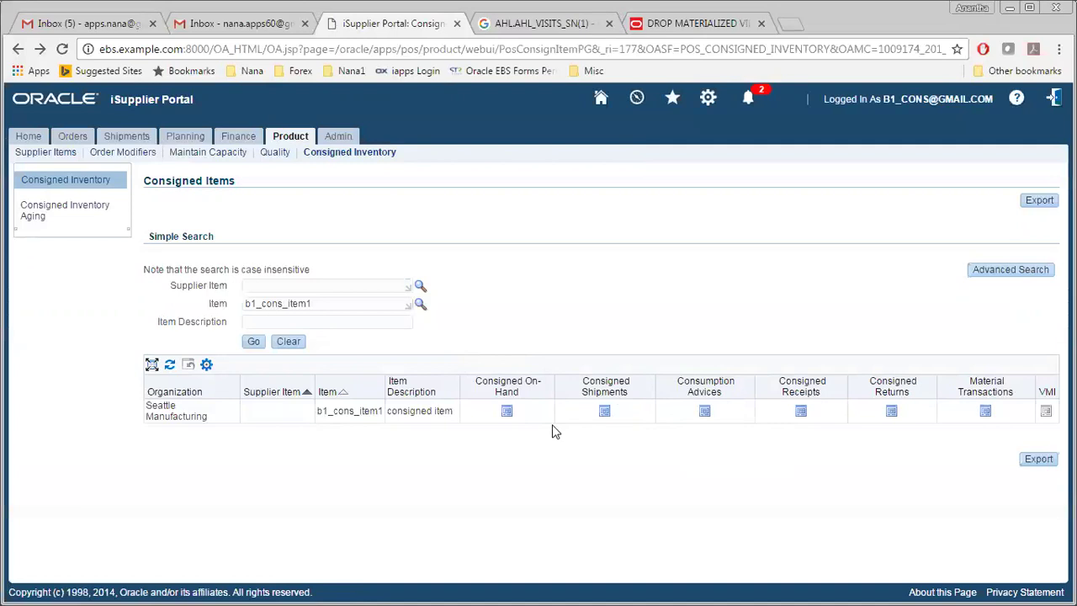
pyautogui.hotkey('alt', 'Tab')
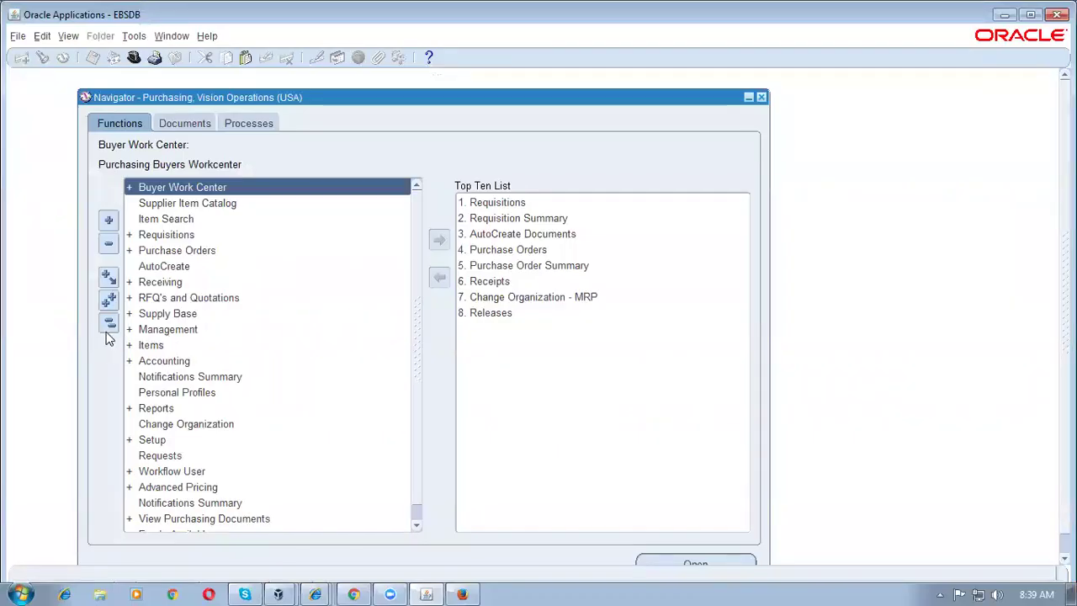
# Step: Switch responsibility to Inventory, Vision Operations (USA) from the File menu list
pyautogui.hotkey('alt', 'f')
pyautogui.write('r')
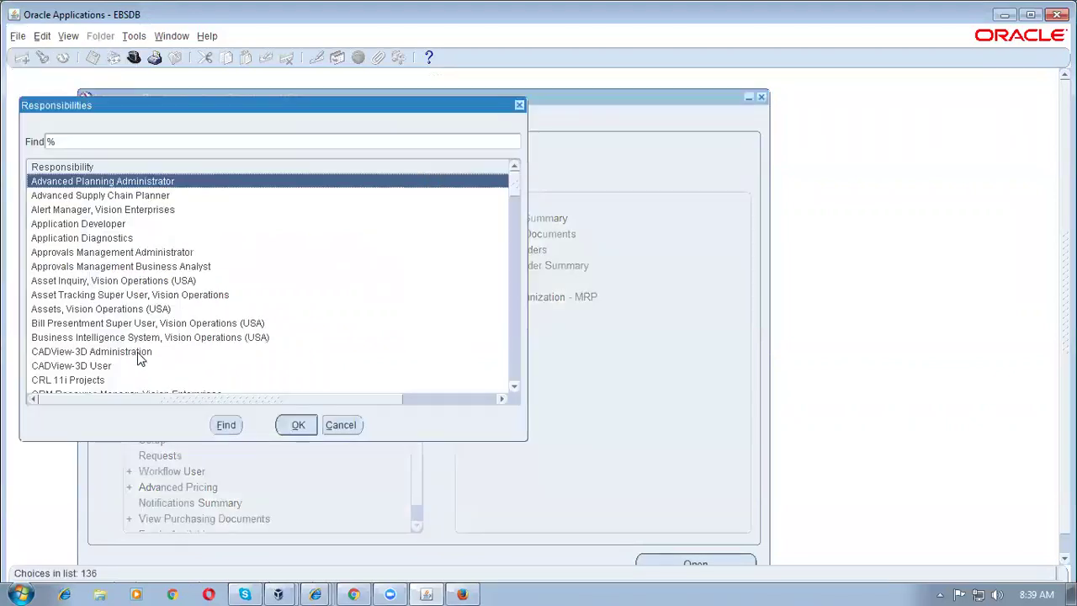
pyautogui.write('i')
pyautogui.press('Down')
pyautogui.press('Down')
pyautogui.press('Down')
pyautogui.press('Down')
pyautogui.press('Down')
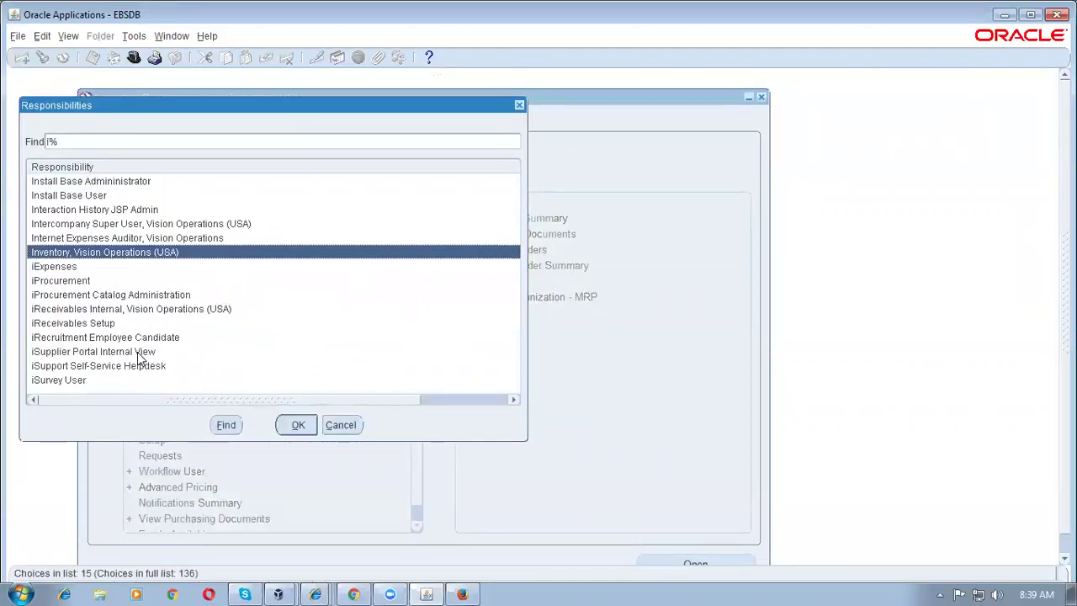
pyautogui.press('Return')
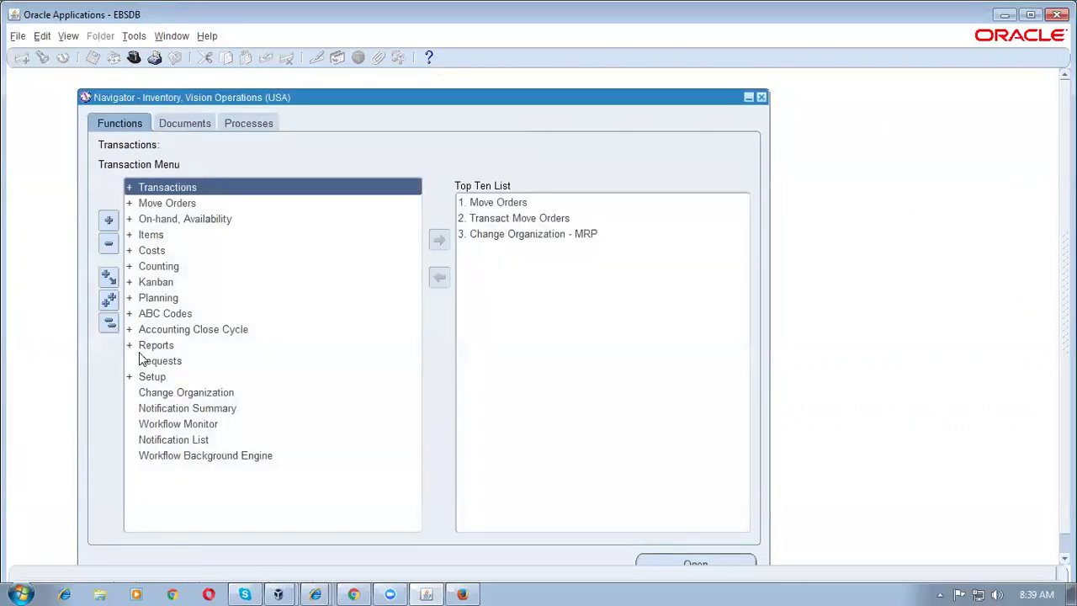
# Step: Query on-hand quantity in organization M1 for item b1%cons% (b1_cons_item1)
pyautogui.doubleClick(210, 218)
pyautogui.doubleClick(214, 237)
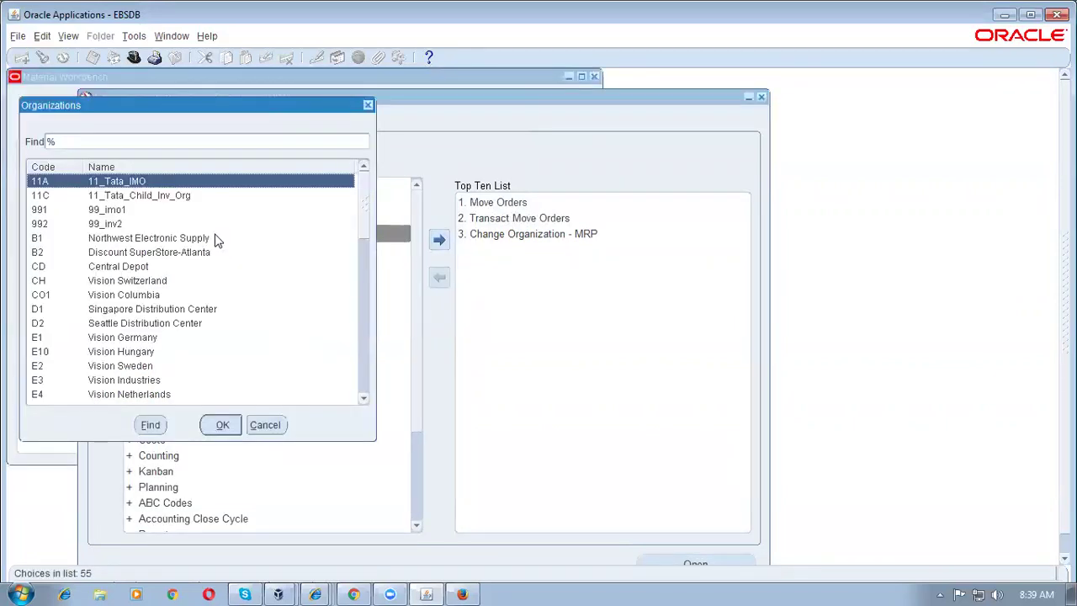
pyautogui.write('M')
pyautogui.press('Return')
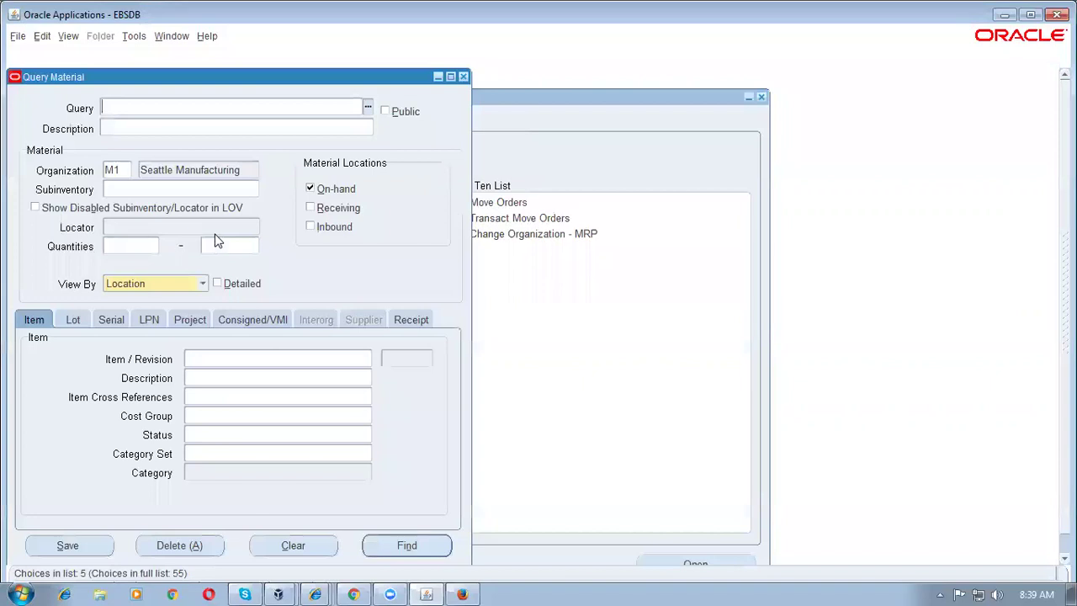
pyautogui.click(275, 360)
pyautogui.write('b1%cons%')
pyautogui.press('Tab')
pyautogui.hotkey('alt', 'i')
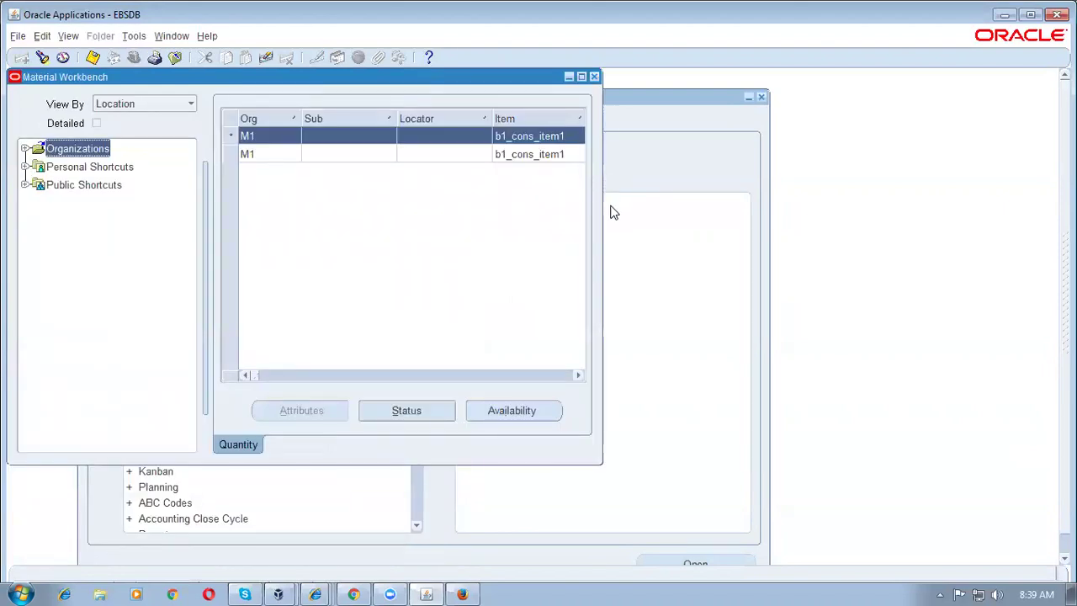
# Step: Widen the Material Workbench to review 398 consigned and 2 regular Ea, then close it
pyautogui.moveTo(602, 227); pyautogui.dragTo(964, 265)
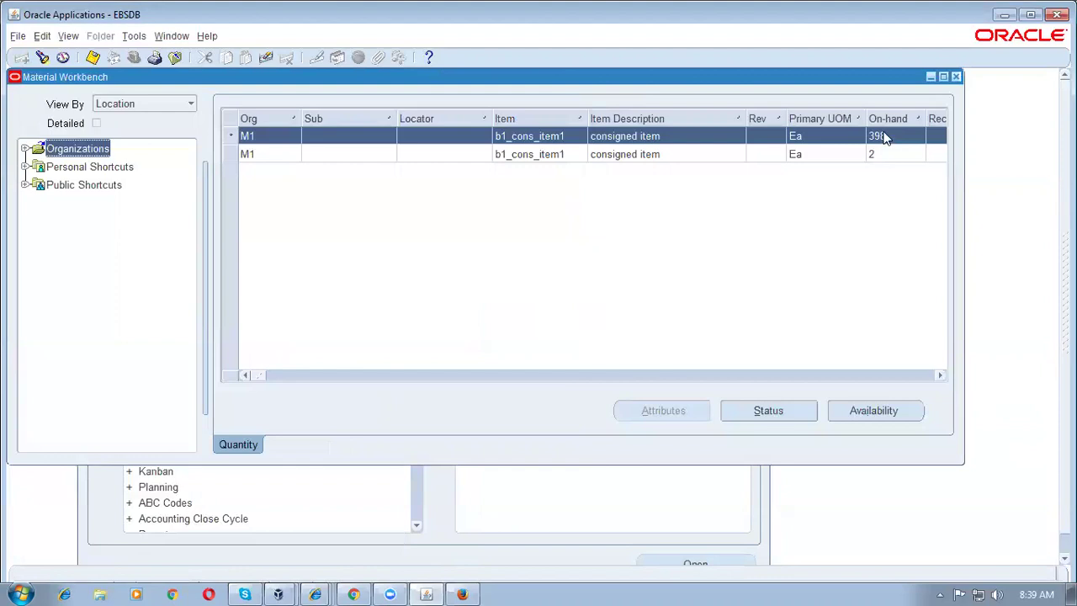
pyautogui.moveTo(260, 379); pyautogui.dragTo(450, 385)
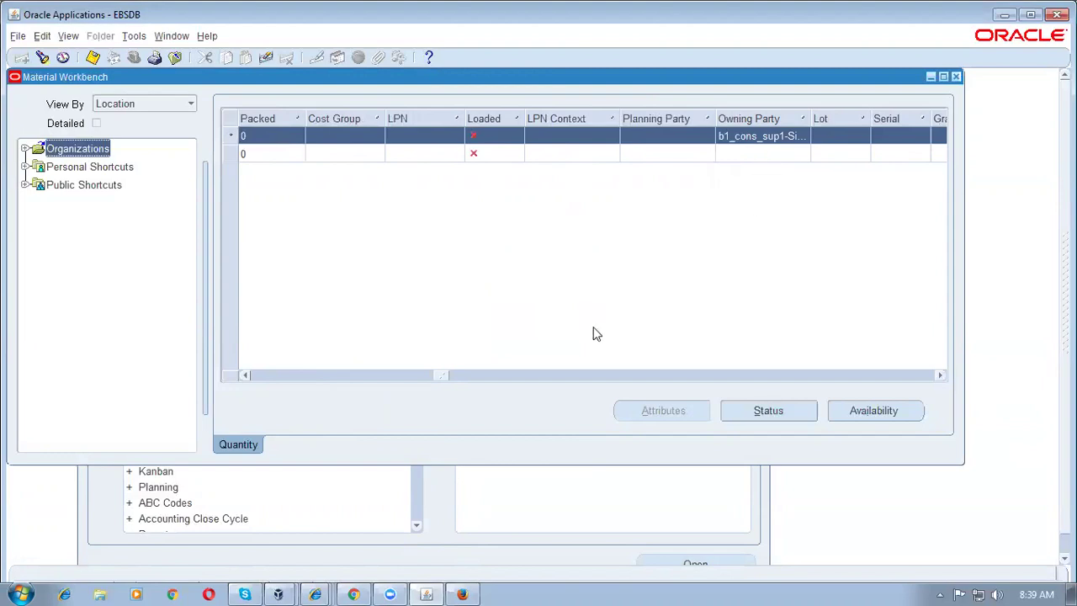
pyautogui.moveTo(434, 379); pyautogui.dragTo(254, 378)
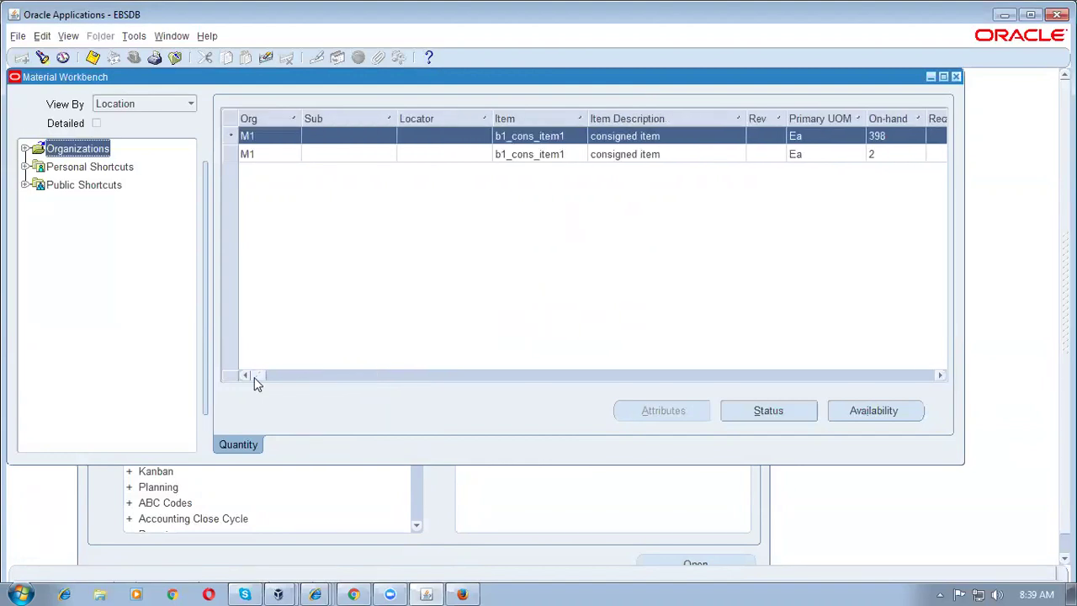
pyautogui.click(956, 77)
pyautogui.click(186, 362)
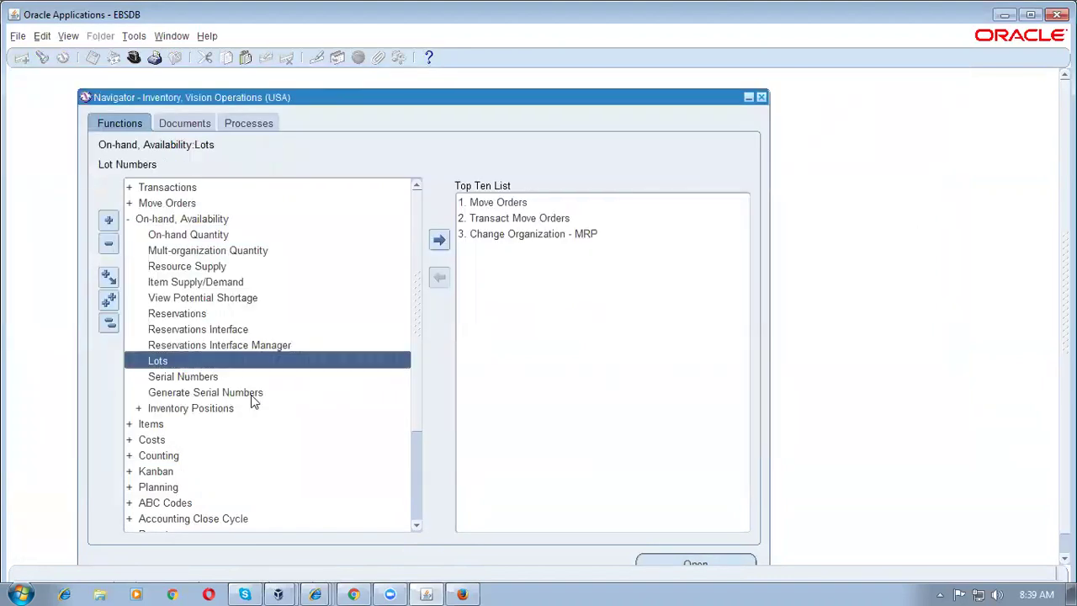
# Step: Switch to the Purchasing responsibility and start a new single request submission
pyautogui.hotkey('alt', 'f')
pyautogui.press('w')
pyautogui.press('Return')
pyautogui.hotkey('alt', 'v')
pyautogui.press('q')
pyautogui.press('Return')
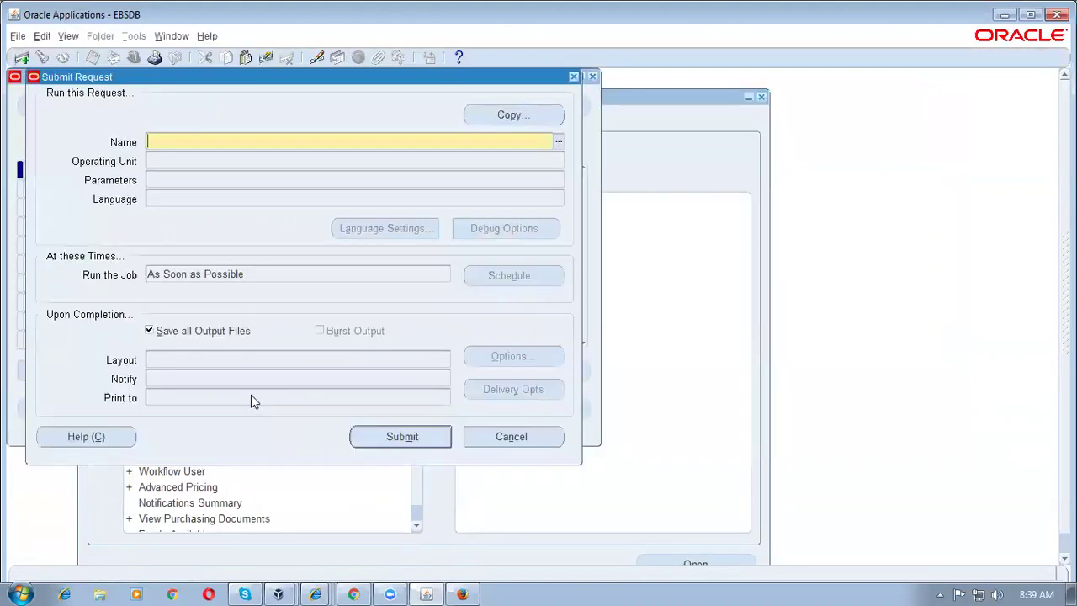
# Step: Search report names for create%cons% and %cons%, then abandon the submission
pyautogui.write('create%cons%')
pyautogui.press('Tab')
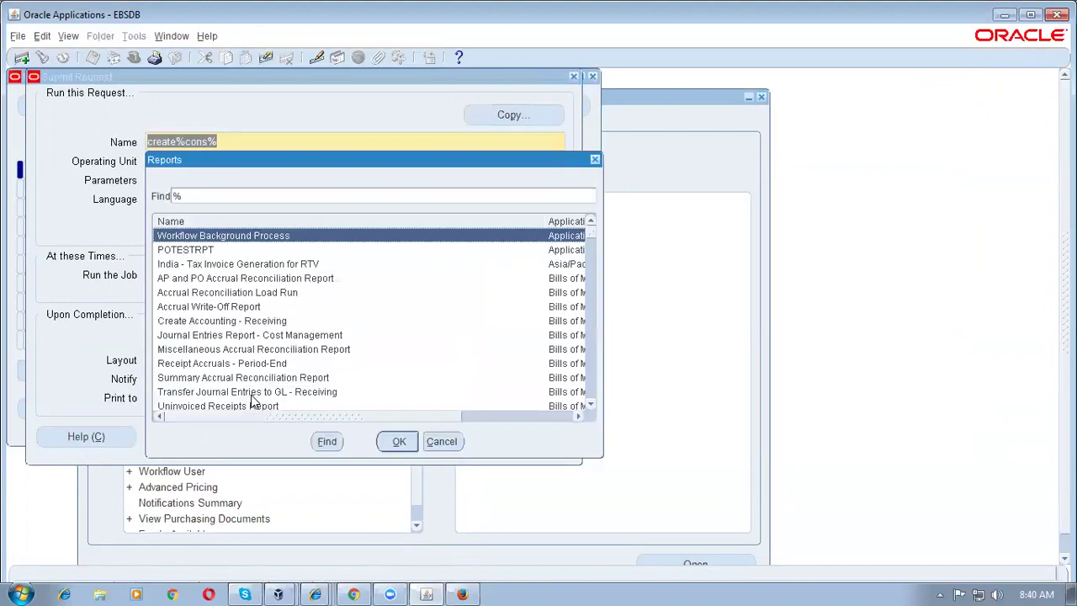
pyautogui.press('Escape')
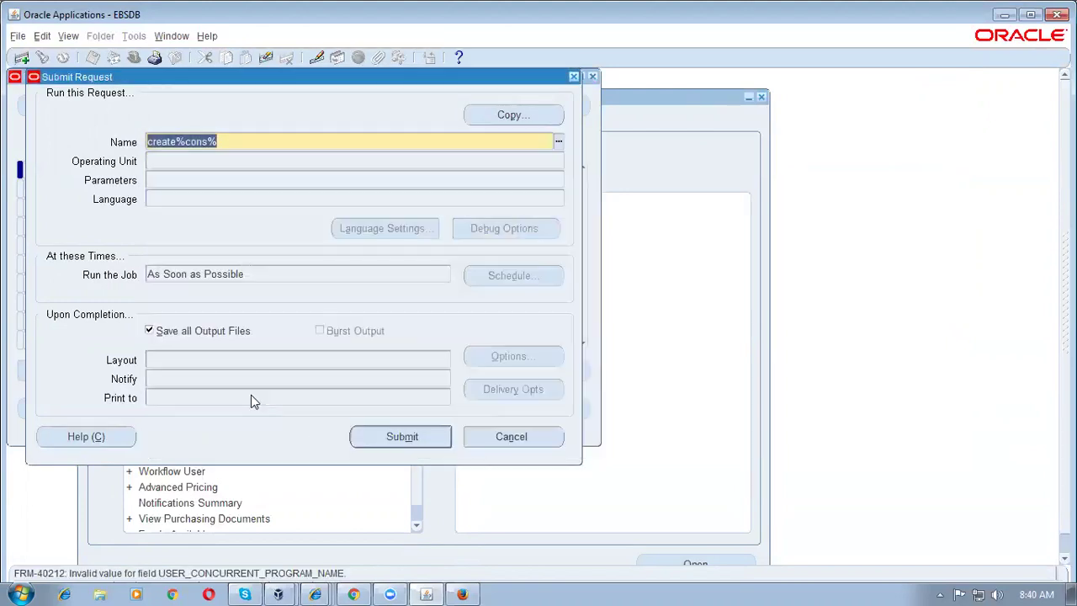
pyautogui.write('%cons%')
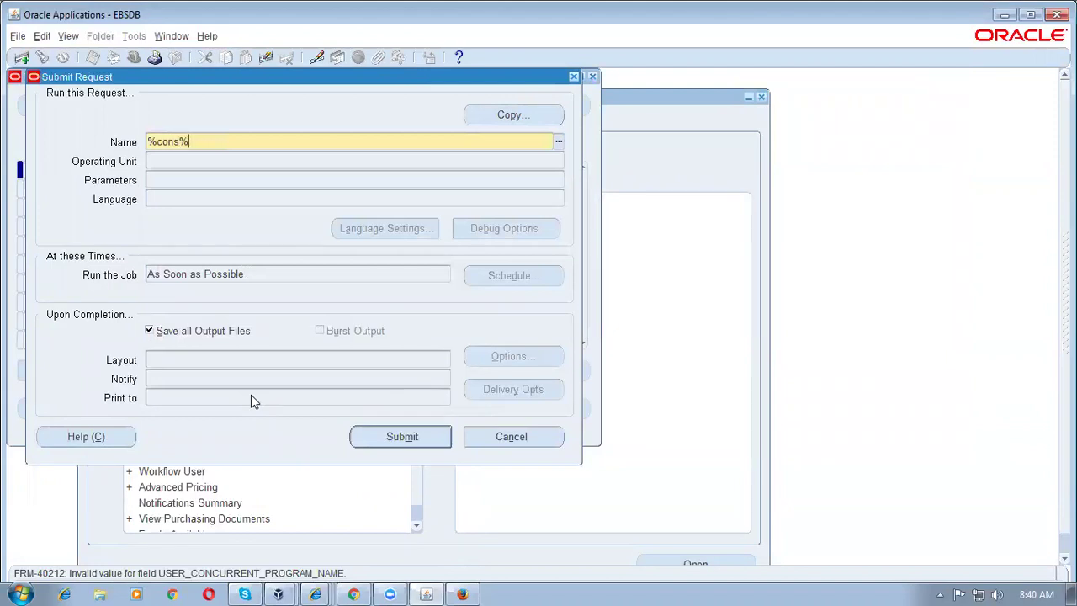
pyautogui.press('Tab')
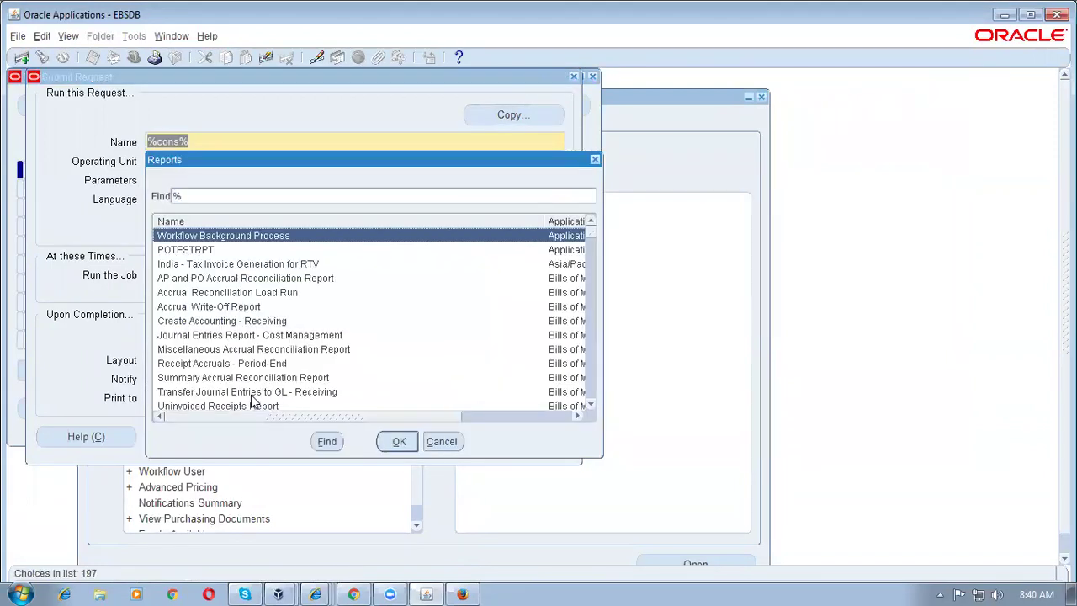
pyautogui.press('Escape')
pyautogui.press('BackSpace')
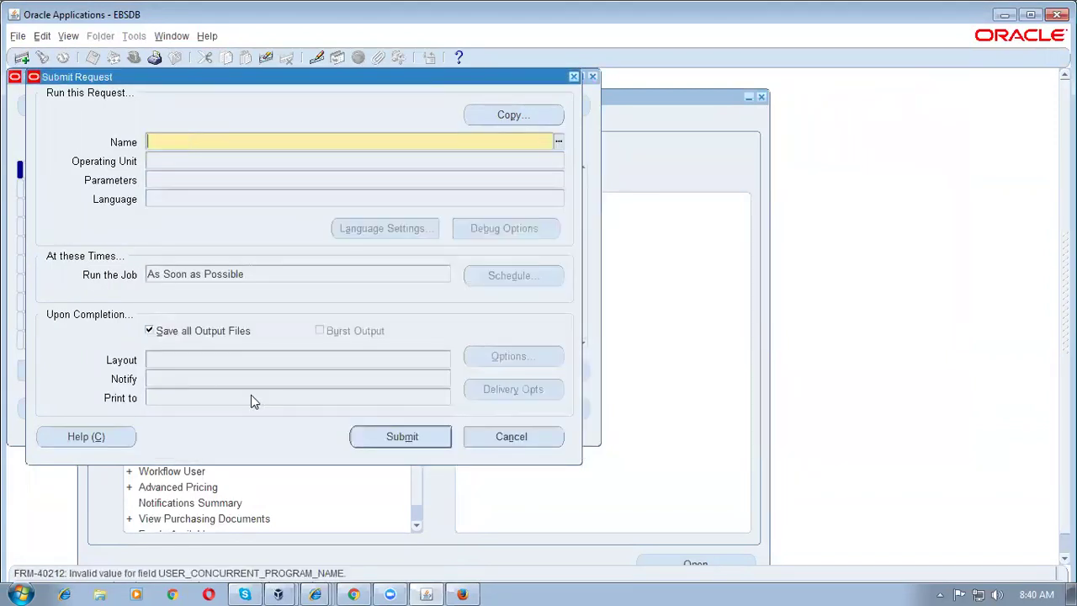
pyautogui.press('F4')
pyautogui.press('F4')
pyautogui.press('F4')
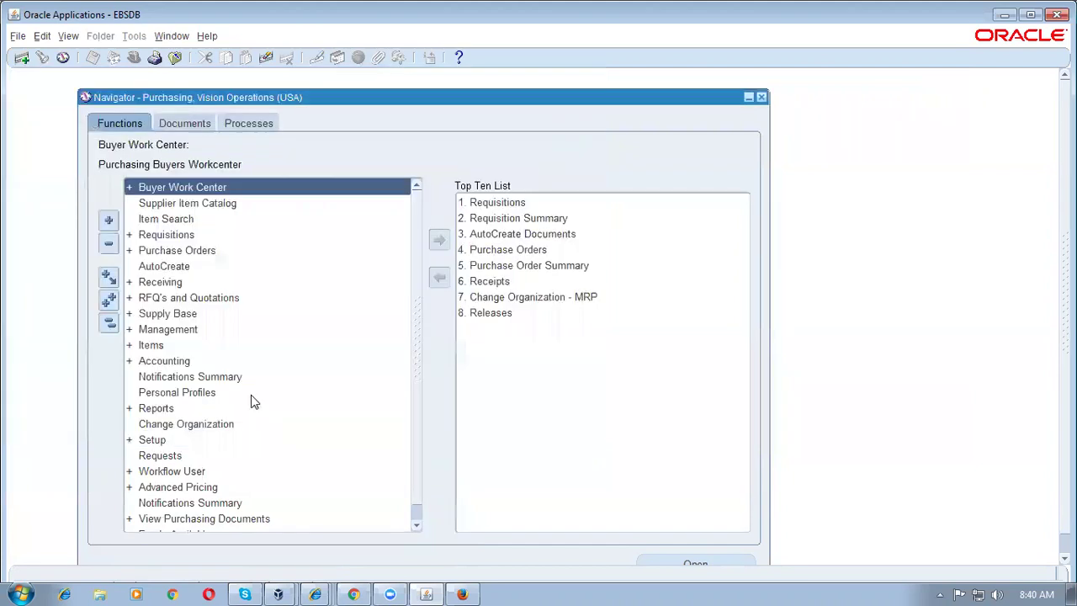
# Step: Switch to Payables, Vision Operations (USA) via rpay% and start another single request
pyautogui.hotkey('alt', 'f')
pyautogui.write('rpay%')
pyautogui.press('Return')
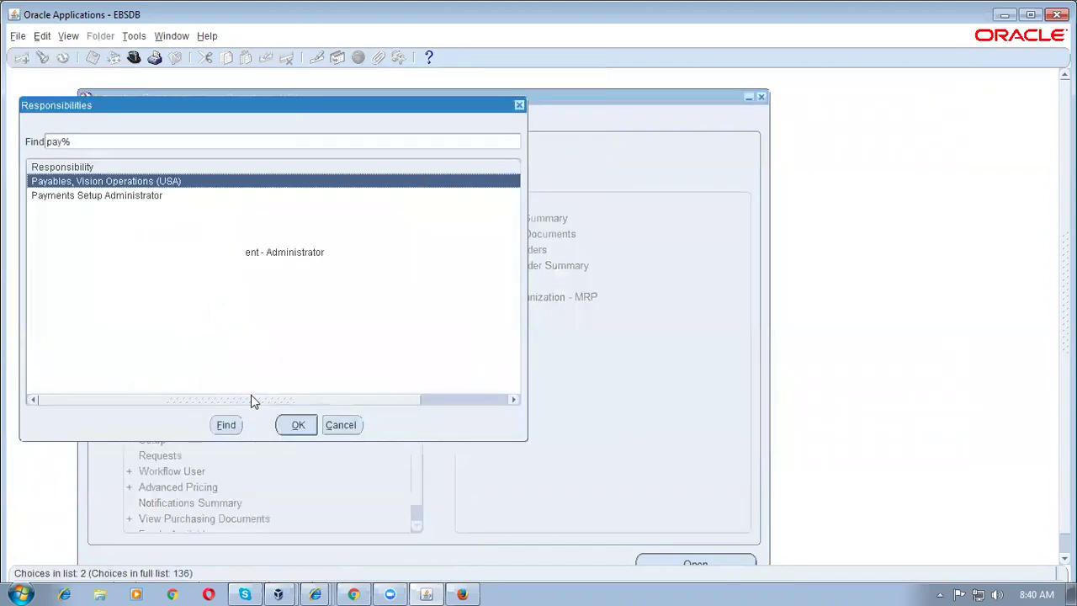
pyautogui.press('Return')
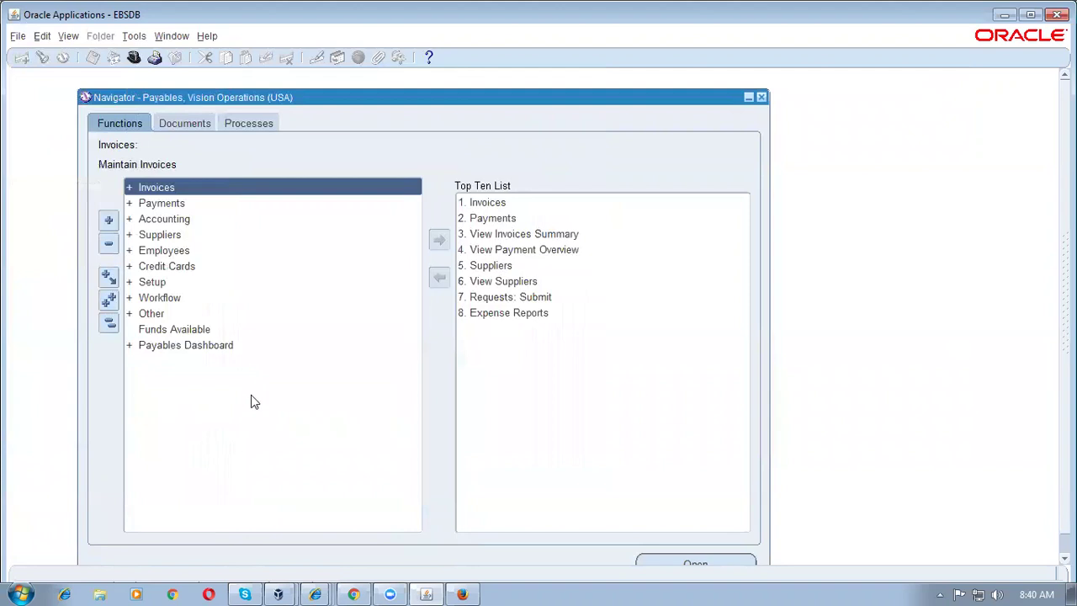
pyautogui.hotkey('alt', 'v')
pyautogui.press('r')
pyautogui.hotkey('alt', 'n')
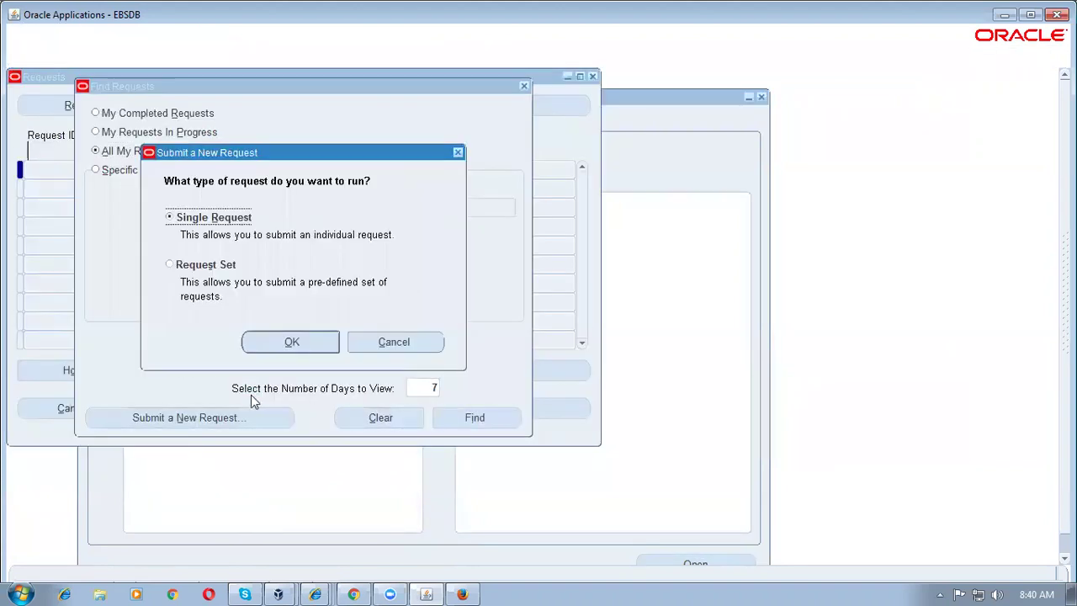
pyautogui.press('Return')
# Step: Search reports for %cons%, cancel the request dialogs, and reopen the responsibilities list
pyautogui.write('%cons%')
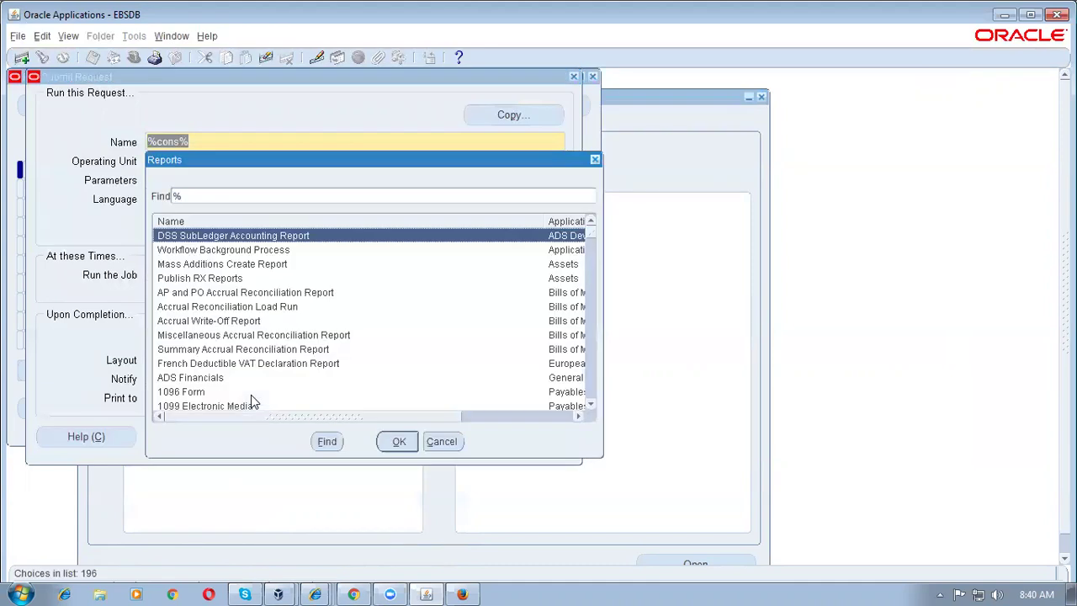
pyautogui.press('Escape')
pyautogui.press('BackSpace')
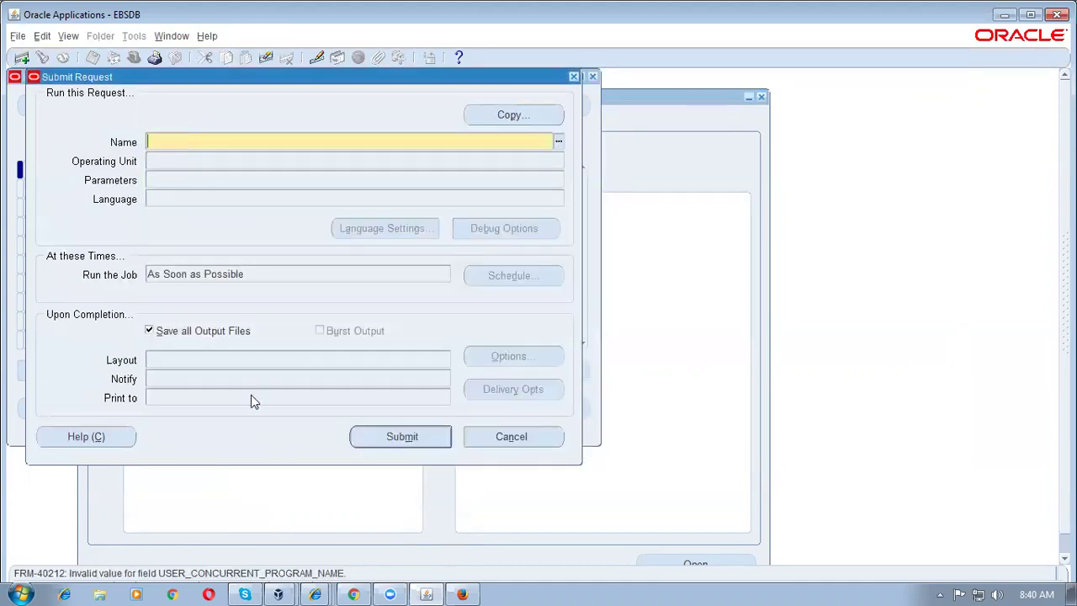
pyautogui.press('F4')
pyautogui.press('F4')
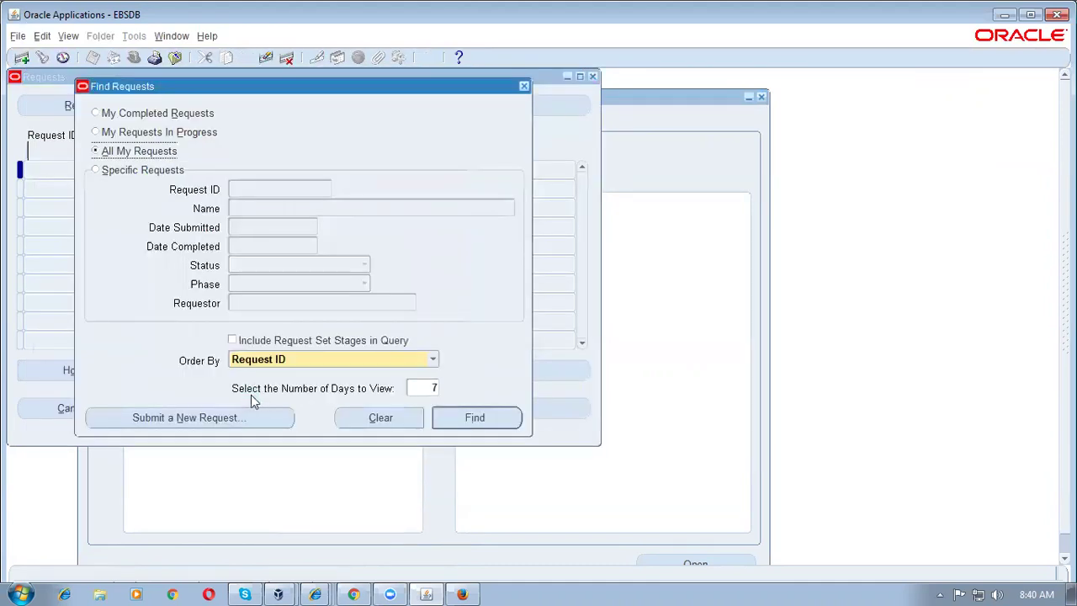
pyautogui.press('F4')
pyautogui.hotkey('ctrl', 'l')
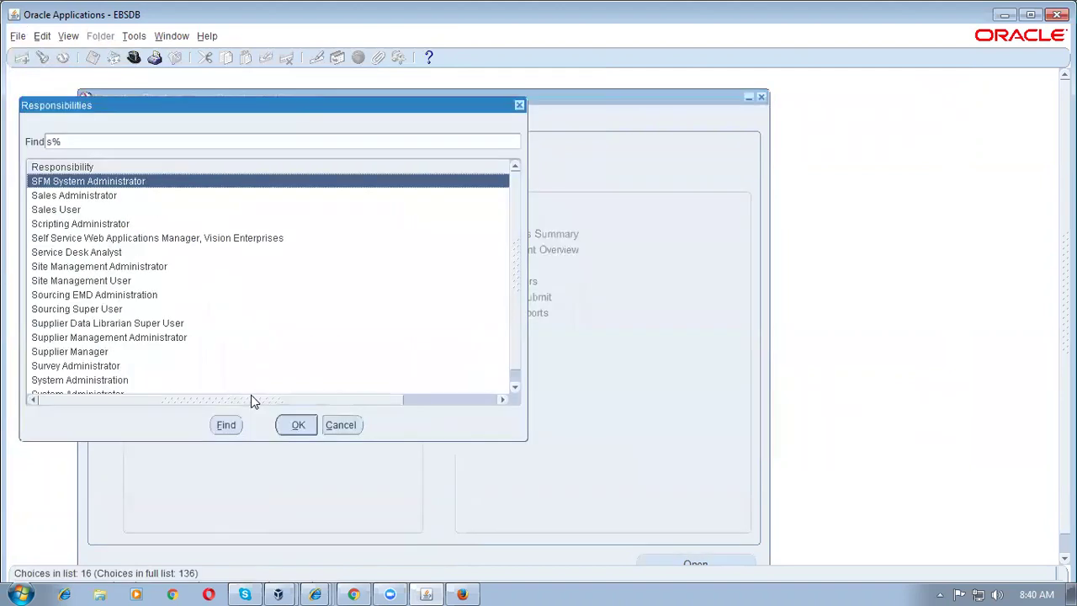
# Step: Switch to System Administrator and open Security > Responsibility > Define
pyautogui.click(250, 395)
pyautogui.press('Return')
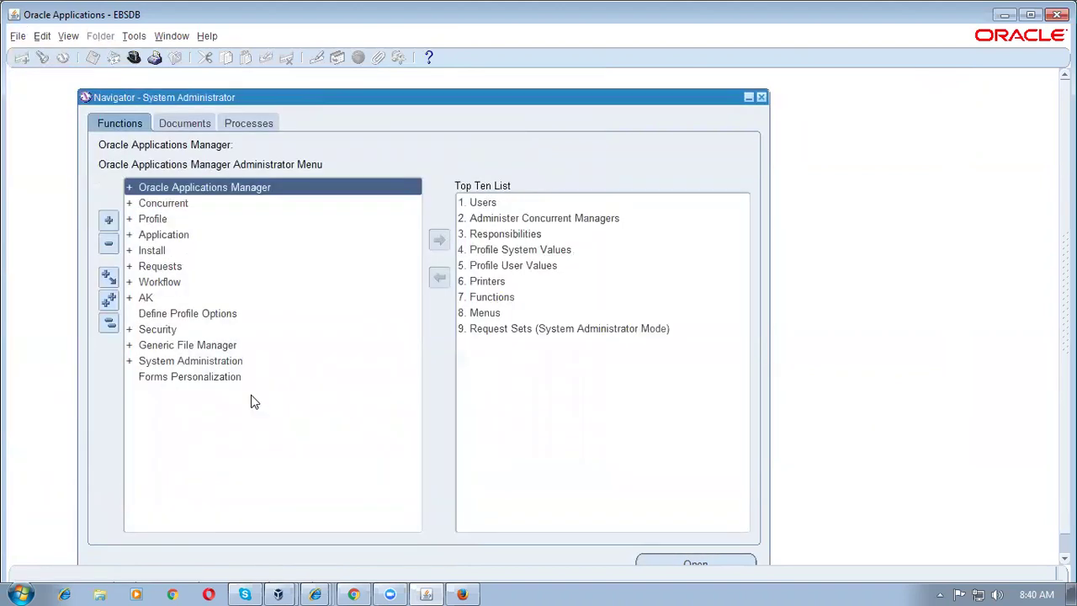
pyautogui.press('s')
pyautogui.press('Right')
pyautogui.press('Down')
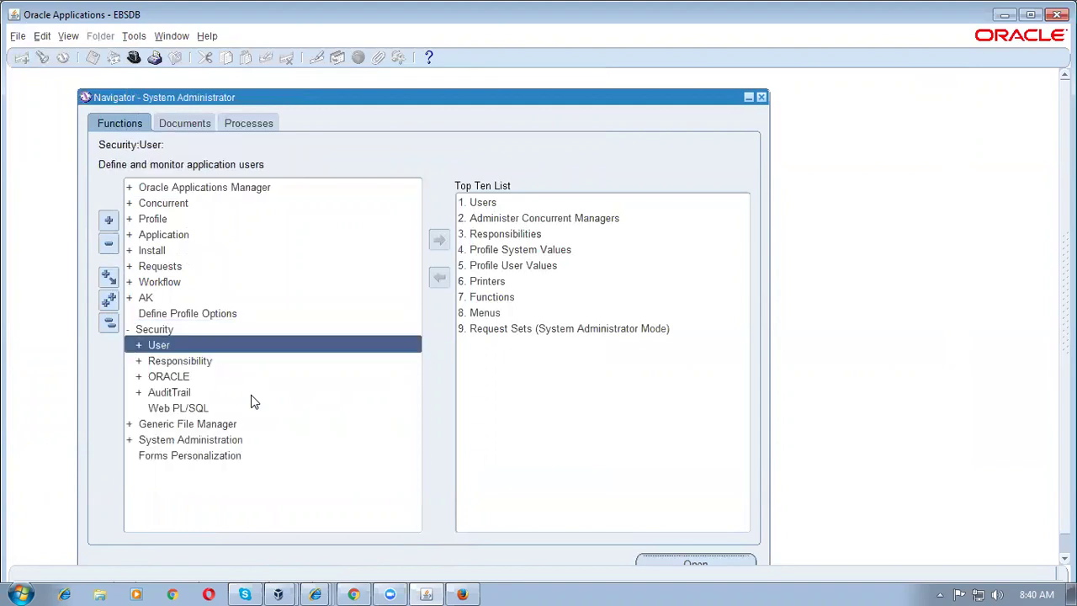
pyautogui.press('Down')
pyautogui.press('Right')
pyautogui.press('Down')
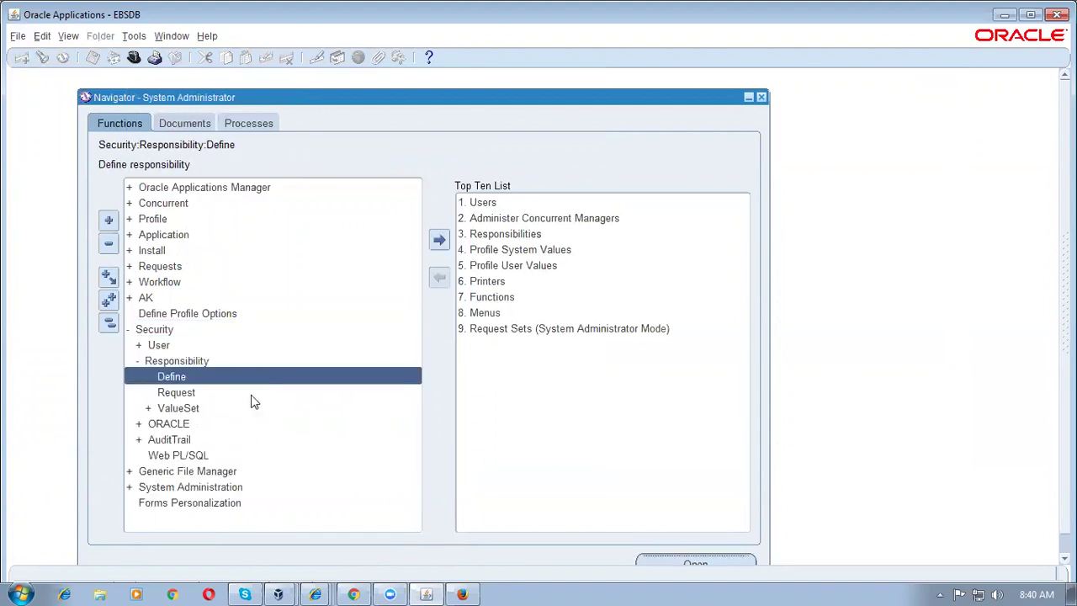
pyautogui.press('Return')
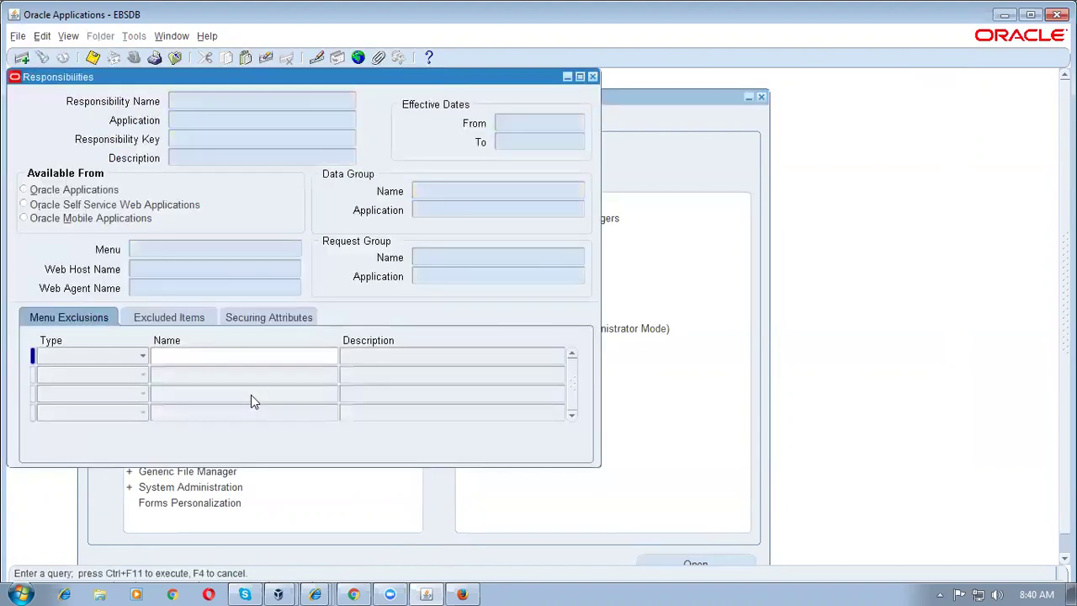
# Step: Query inv%vis%usa%, confirm Inventory, Vision Operations (USA) uses All Inclusive GUI, and close
pyautogui.write('inv%vis%usa%')
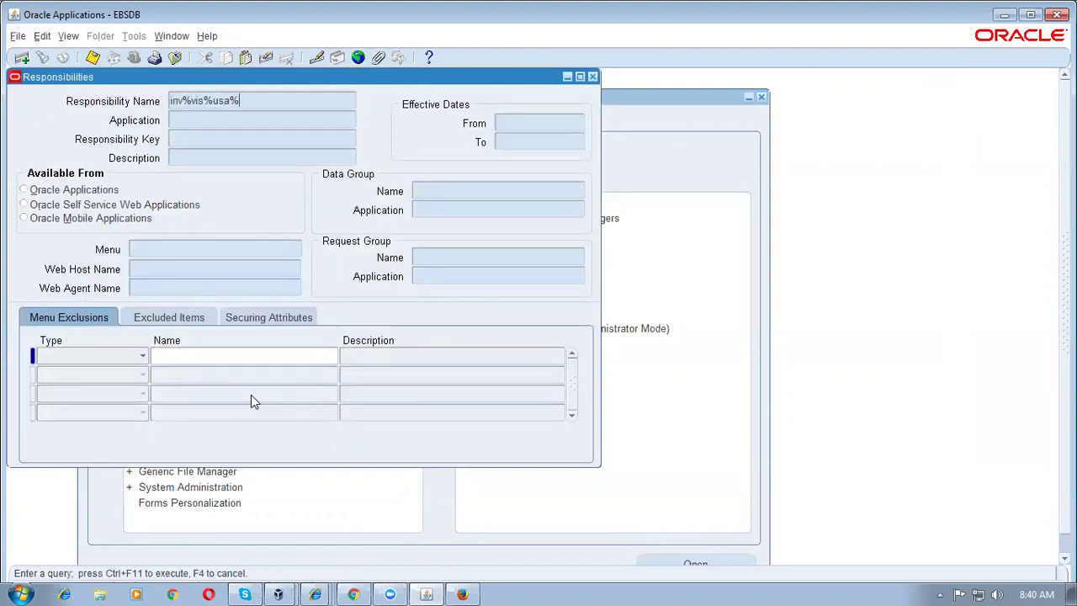
pyautogui.hotkey('ctrl', 'F11')
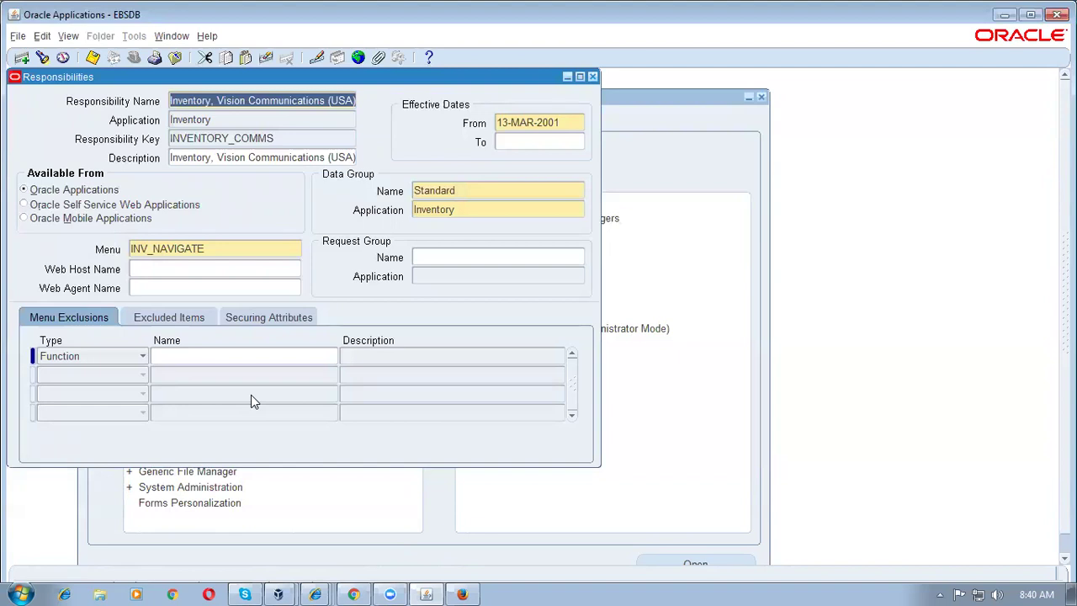
pyautogui.press('Down')
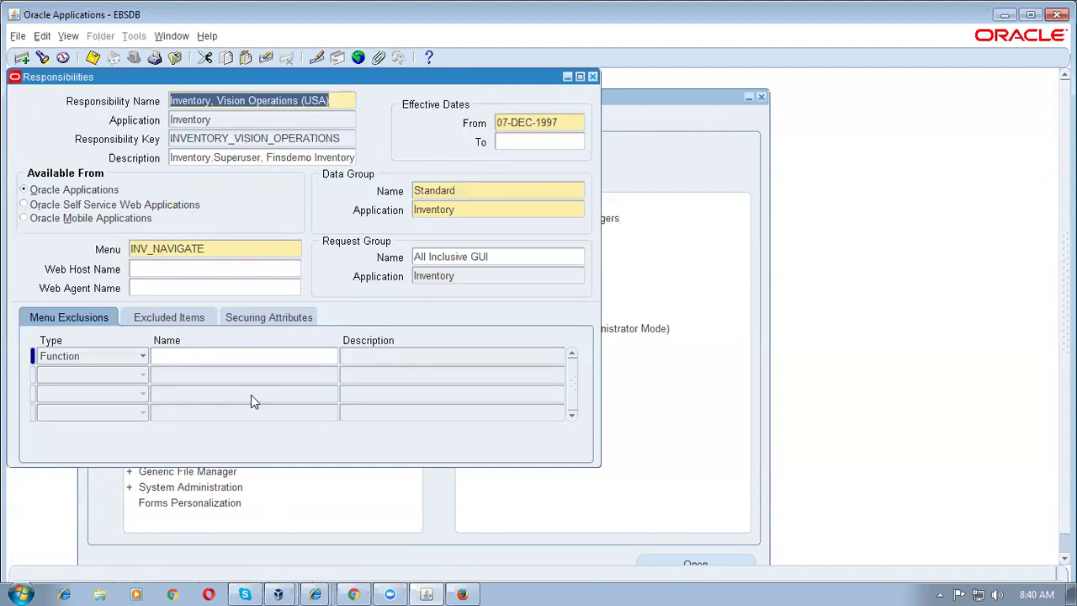
pyautogui.click(516, 257)
pyautogui.hotkey('ctrl', 'c')
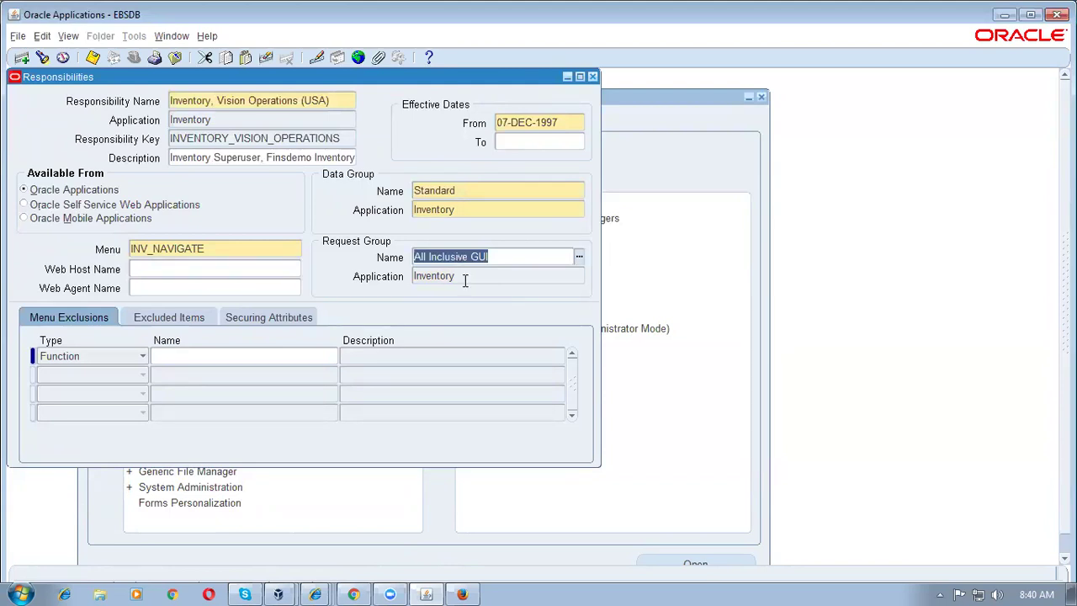
pyautogui.click(592, 76)
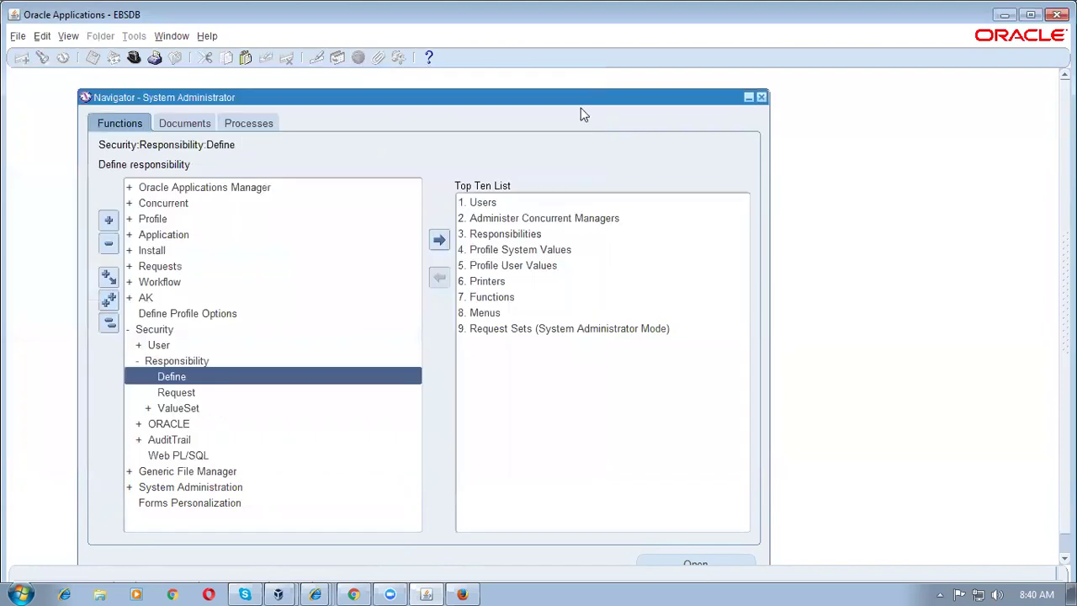
# Step: Query the All Inclusive GUI request group and insert a row below Workflow Background Process
pyautogui.doubleClick(174, 392)
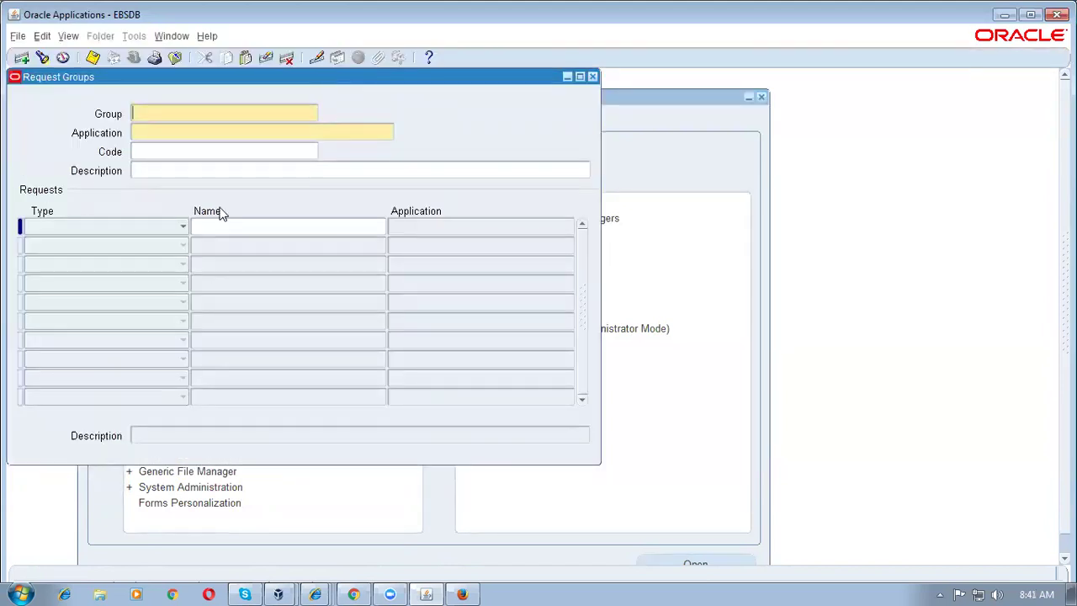
pyautogui.press('F11')
pyautogui.hotkey('ctrl', 'v')
pyautogui.hotkey('ctrl', 'F11')
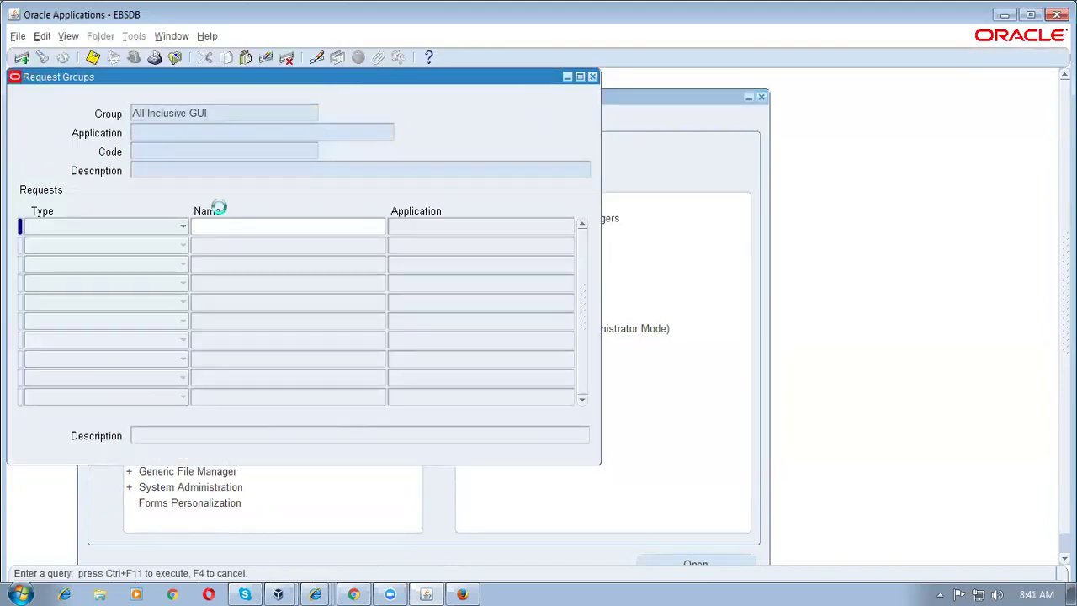
pyautogui.click(264, 304)
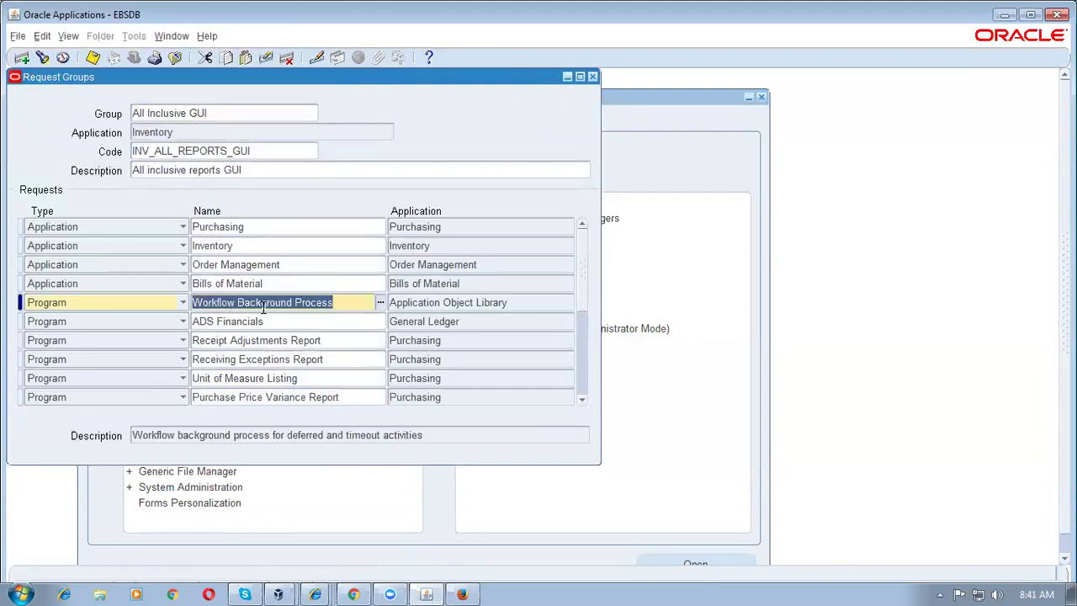
pyautogui.hotkey('ctrl', 'Down')
# Step: Add Create Consumption Advice and Pay On Receipt AutoInvoice to the group, save, and close
pyautogui.click(278, 325)
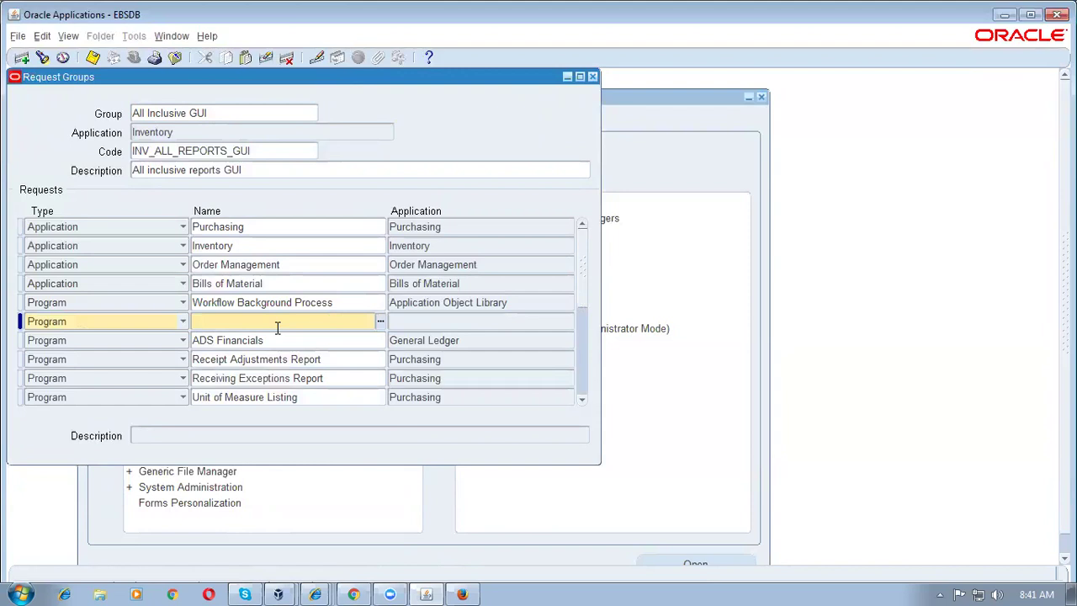
pyautogui.write('create%')
pyautogui.press('Tab')
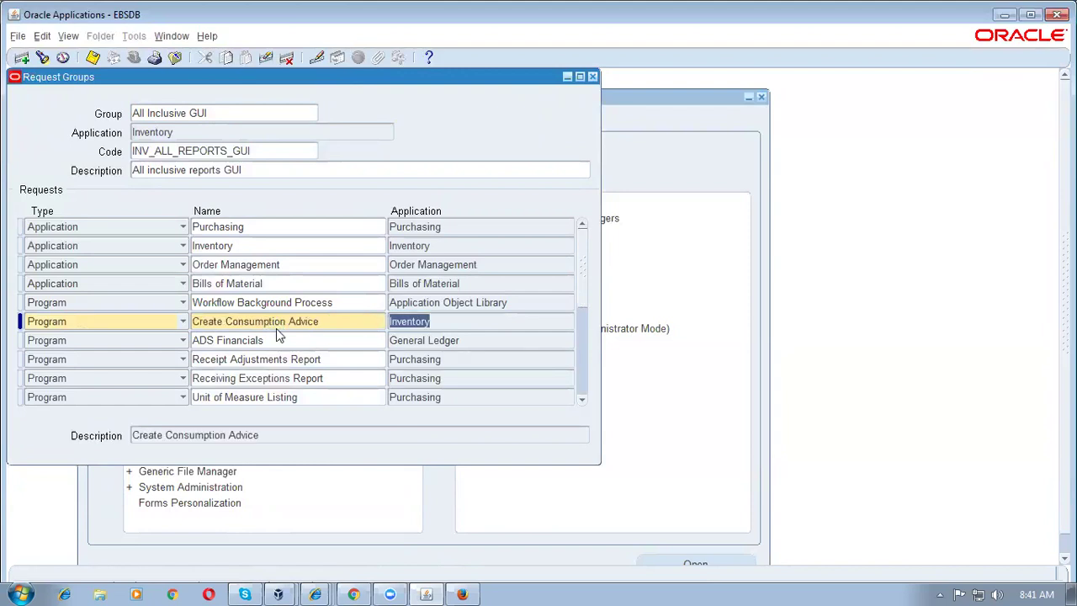
pyautogui.hotkey('ctrl', 'Down')
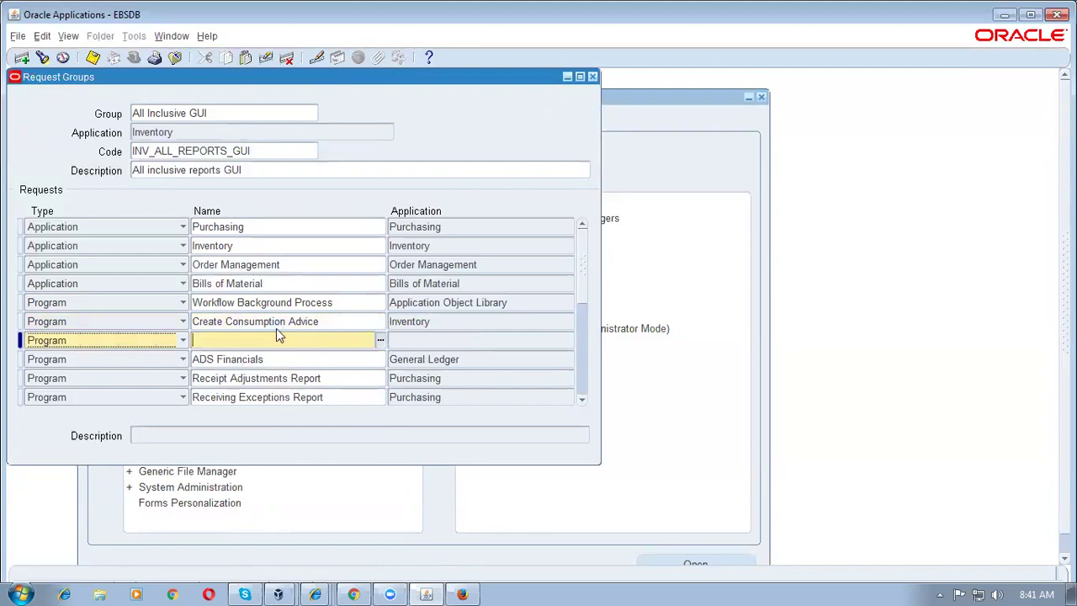
pyautogui.write('pay%on%re%')
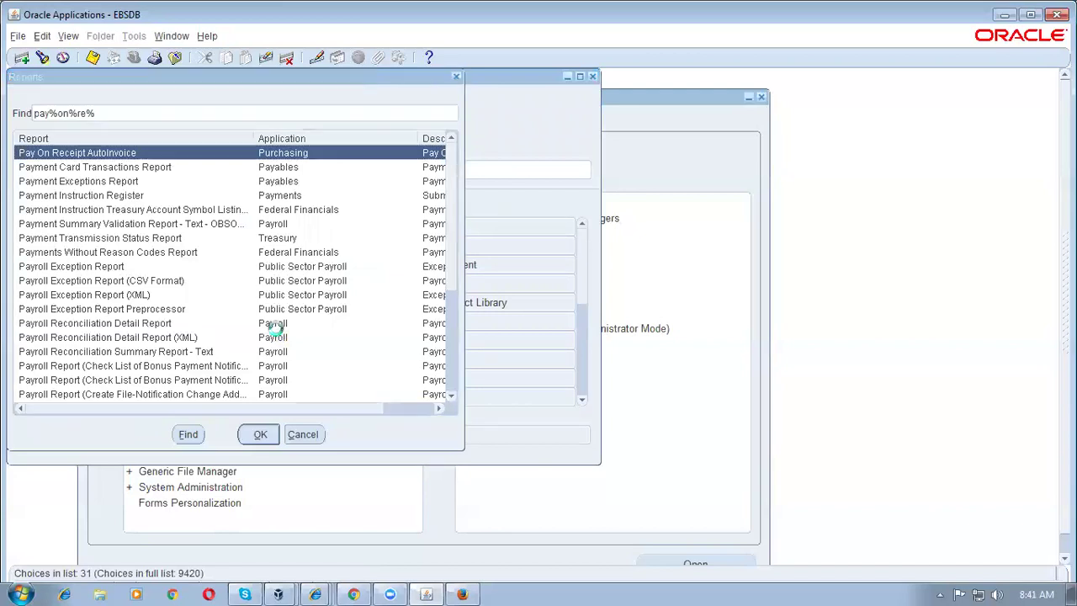
pyautogui.press('Return')
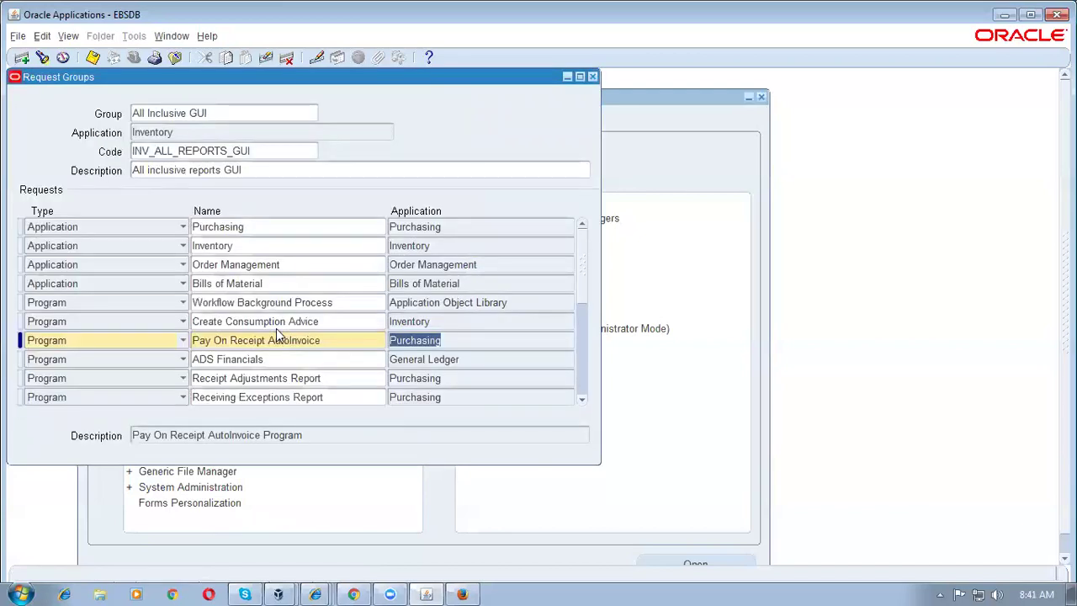
pyautogui.hotkey('ctrl', 's')
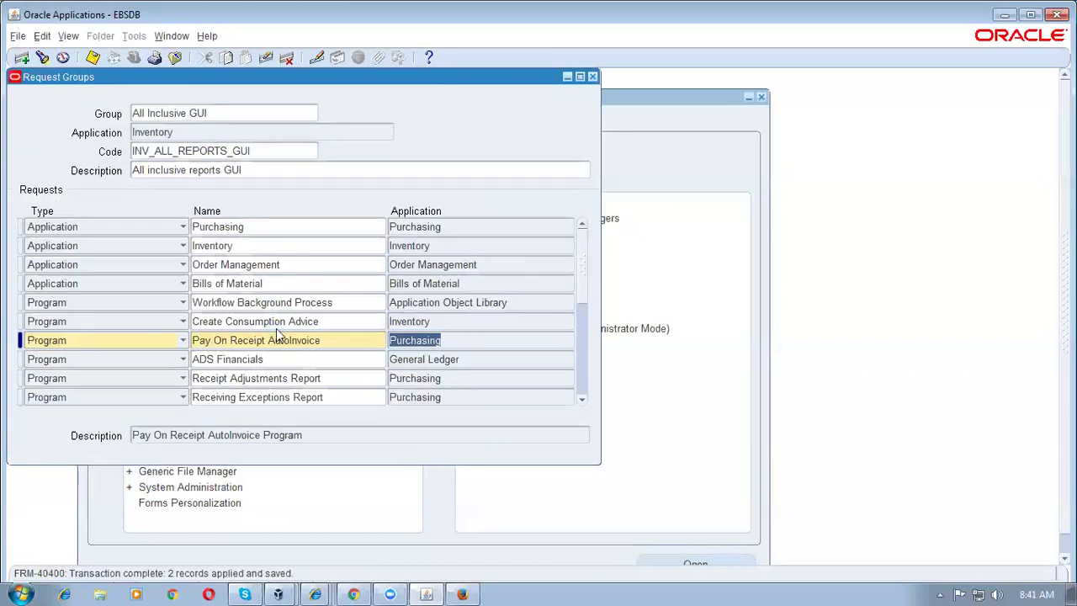
pyautogui.press('F4')
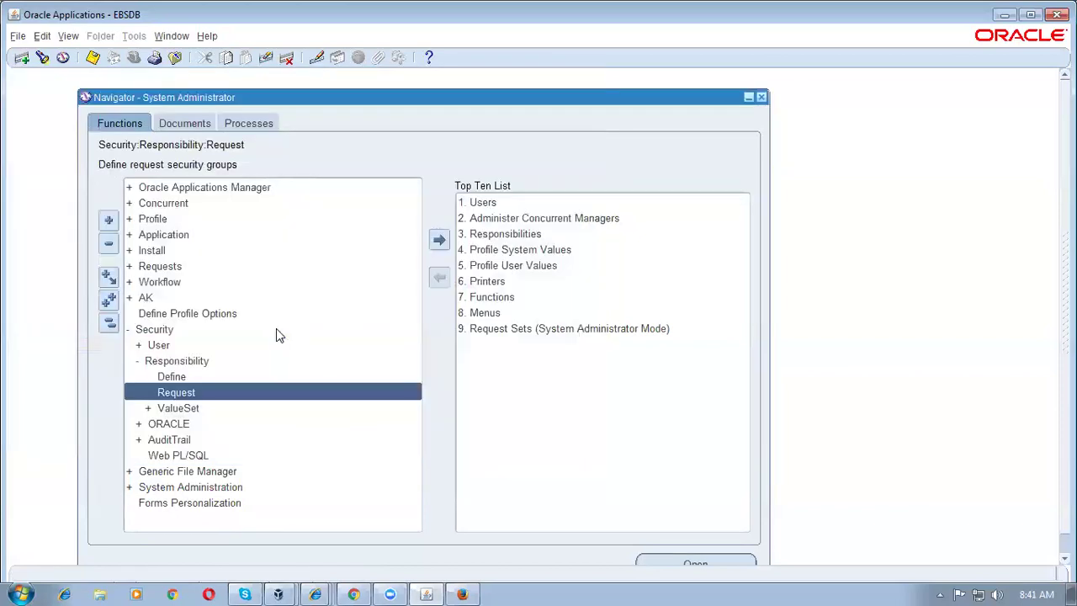
# Step: Collapse the function tree and switch to Inventory, Vision Operations (USA)
pyautogui.hotkey('alt', 'w')
pyautogui.press('Down')
pyautogui.press('Down')
pyautogui.press('Down')
pyautogui.press('Down')
pyautogui.press('Return')
pyautogui.hotkey('alt', 'f')
pyautogui.write('w')
pyautogui.write('i%')
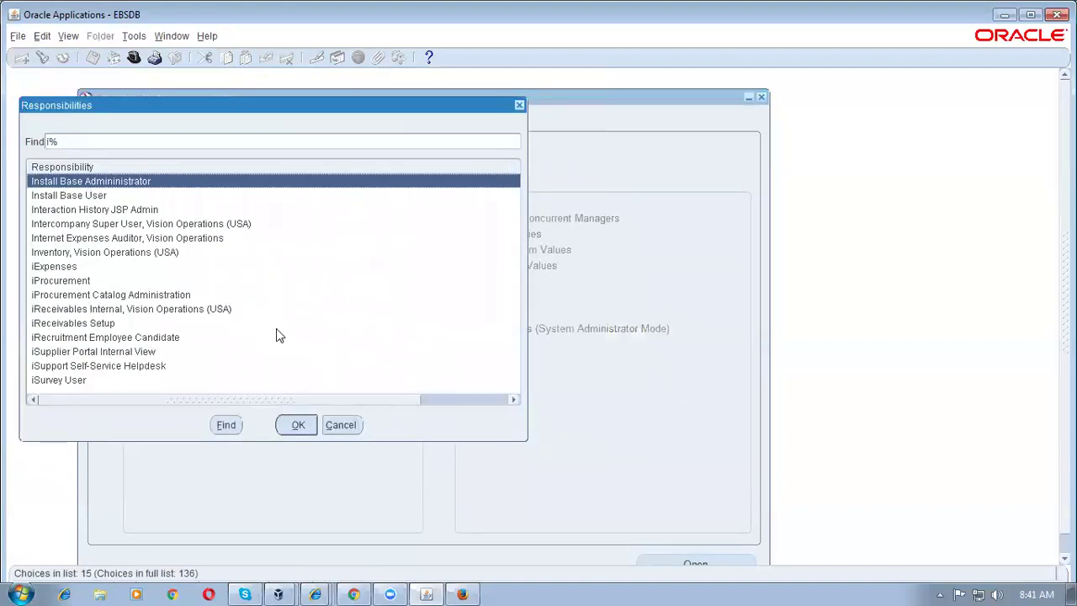
pyautogui.press('Down')
pyautogui.press('Down')
pyautogui.press('Down')
pyautogui.press('Down')
pyautogui.press('Down')
pyautogui.press('Return')
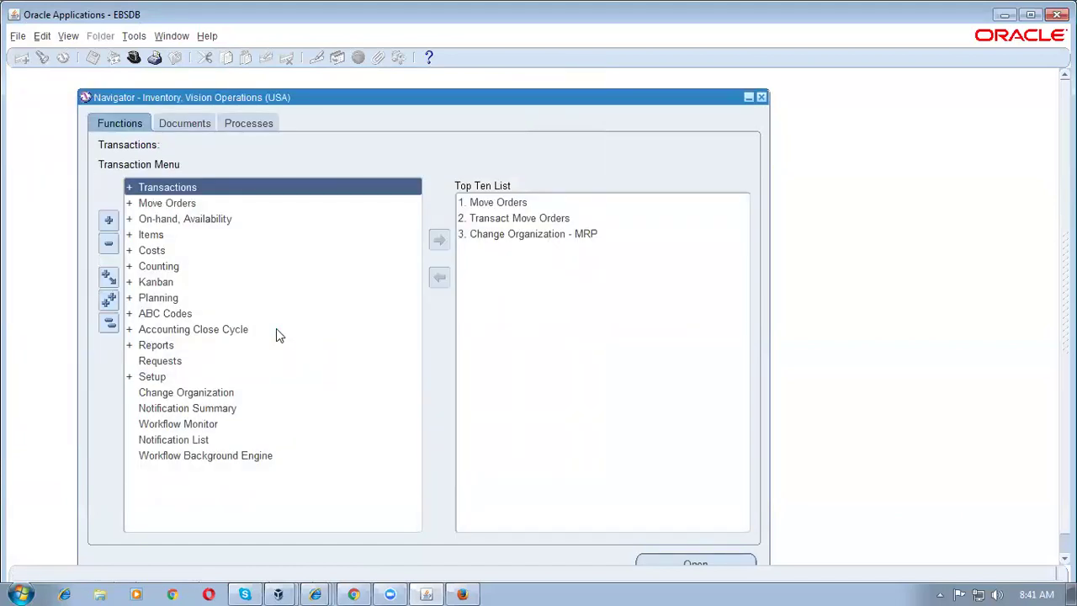
# Step: Start a new single request submission from the View > Requests menu
pyautogui.hotkey('alt', 'v')
pyautogui.press('r')
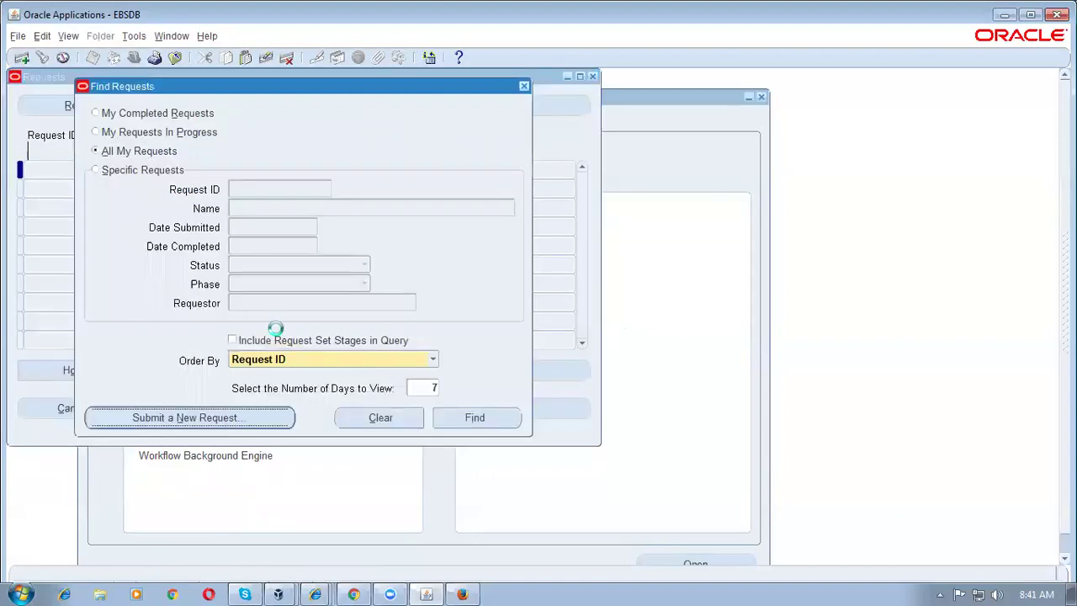
pyautogui.hotkey('alt', 'n')
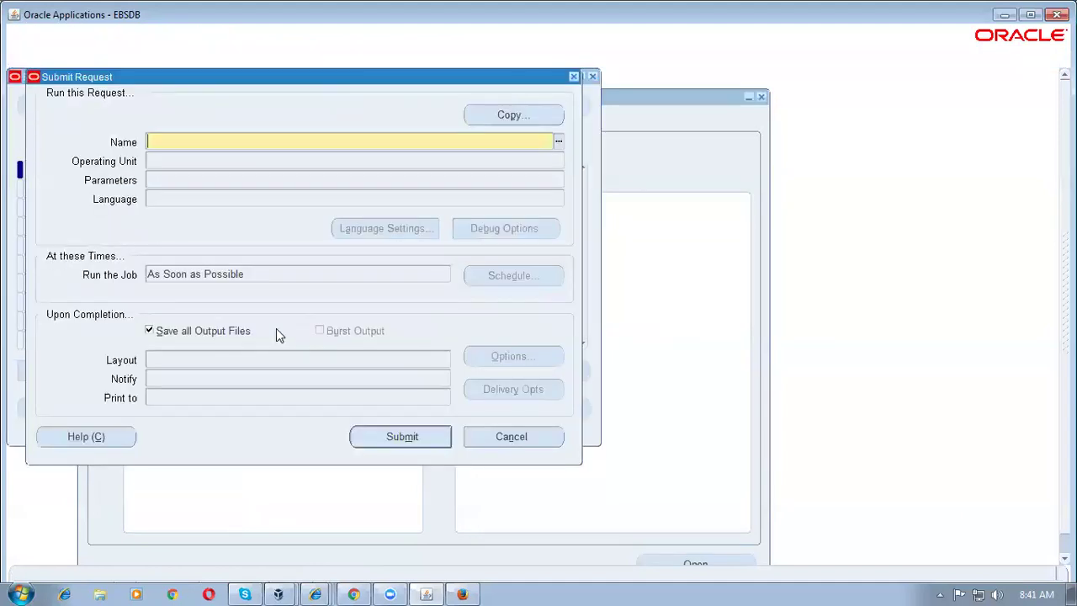
# Step: Choose the Create Consumption Advice request with supplier b1_cons_sup1, Site 1, and no item
pyautogui.write('create%cons%')
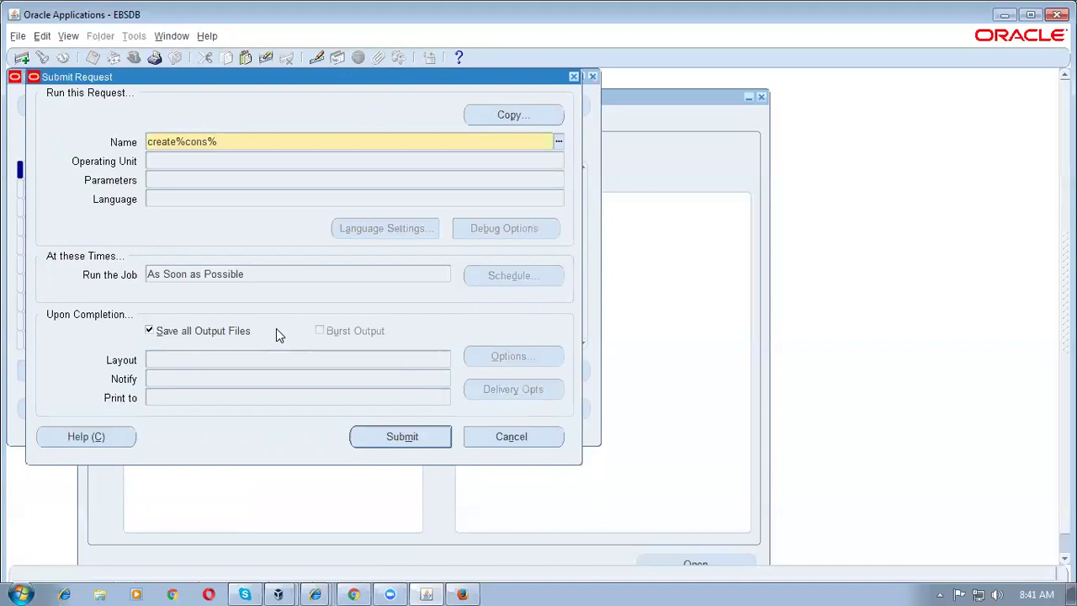
pyautogui.press('Tab')
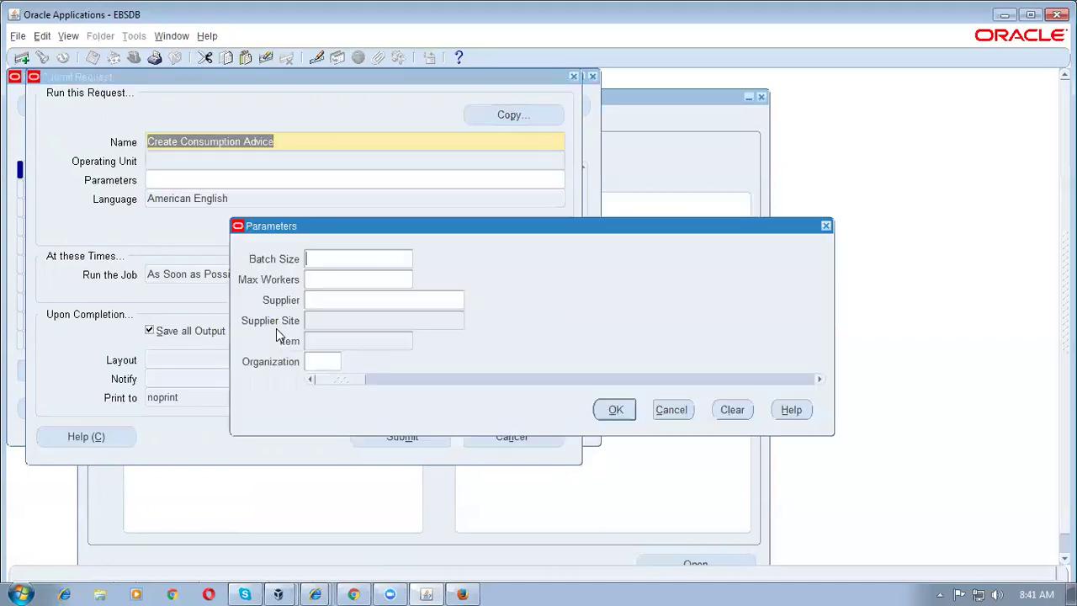
pyautogui.click(326, 299)
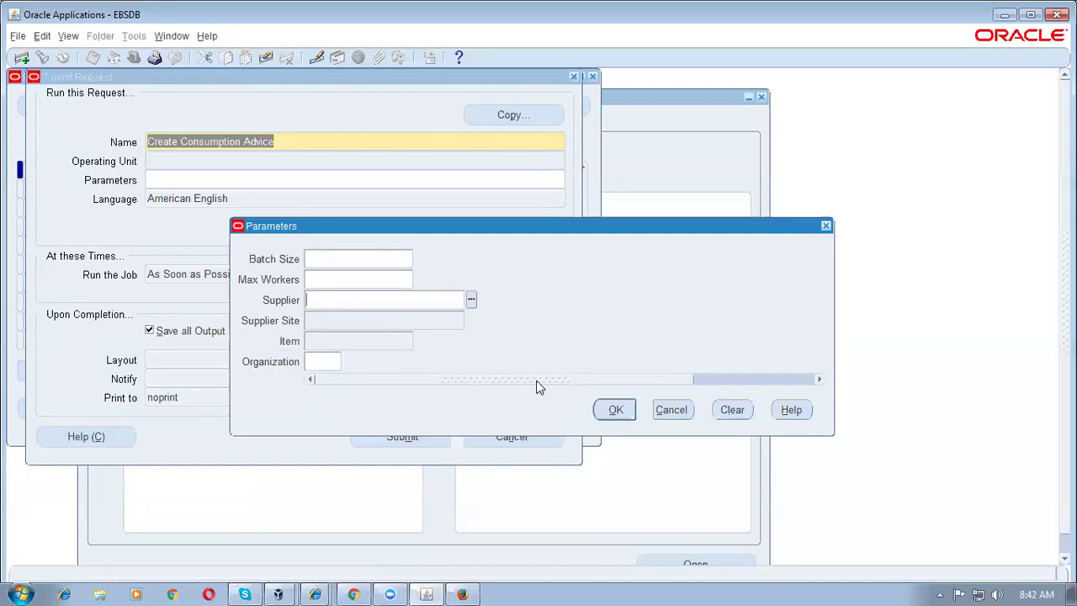
pyautogui.write('b1%co')
pyautogui.press('Tab')
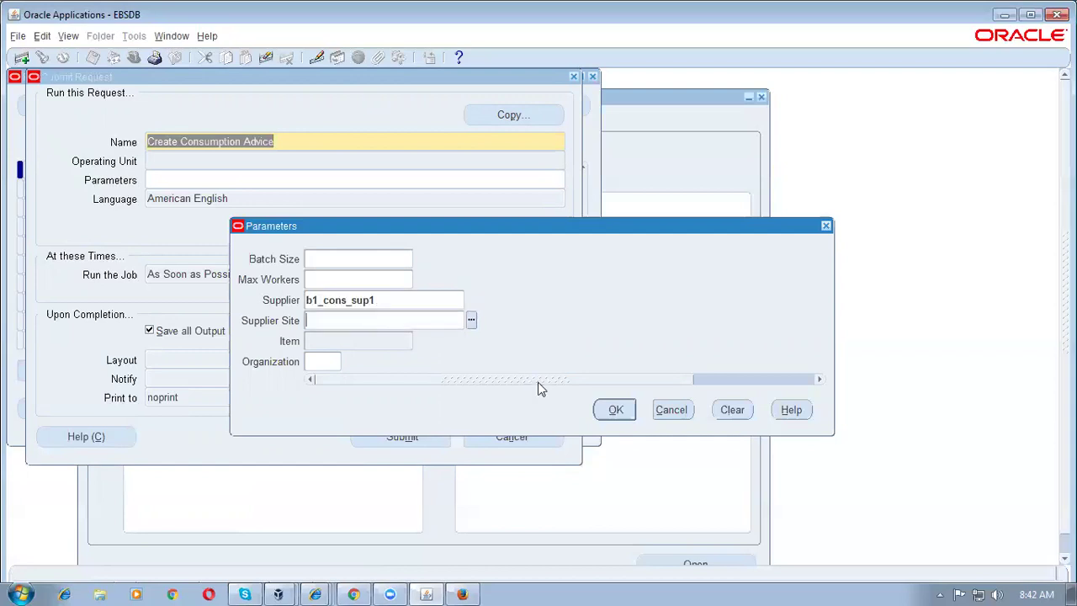
pyautogui.press('Tab')
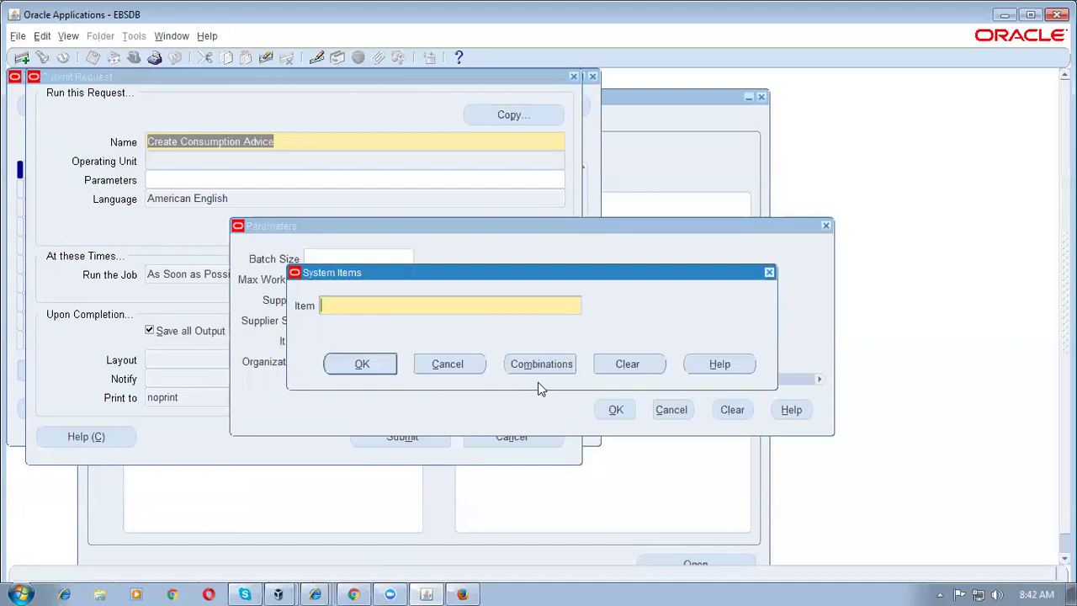
pyautogui.press('Return')
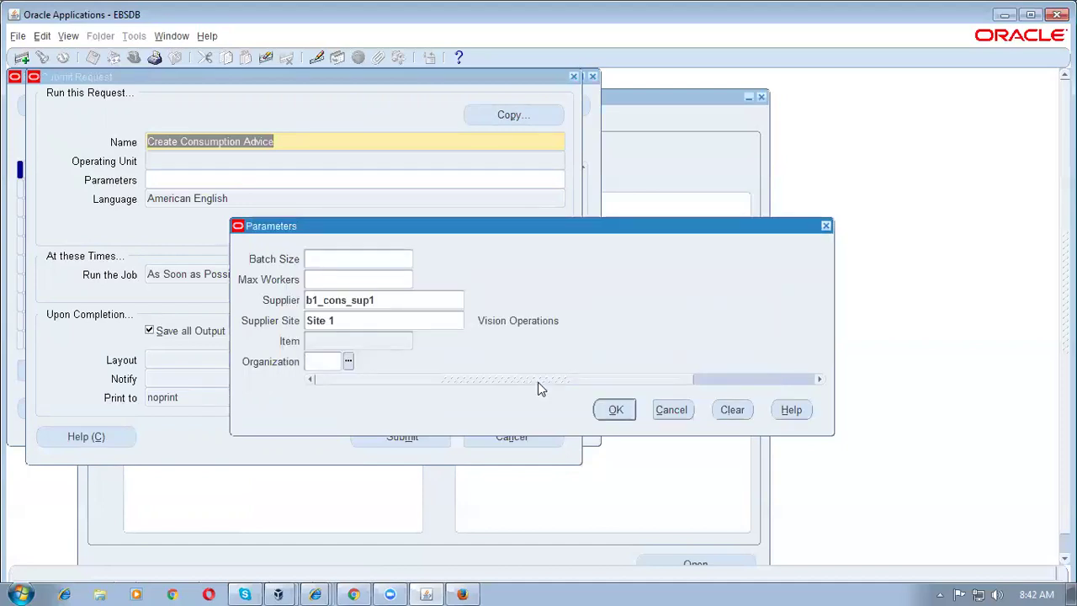
# Step: Set organization M1 and submit the request, which becomes request 7565161
pyautogui.write('M1')
pyautogui.press('Tab')
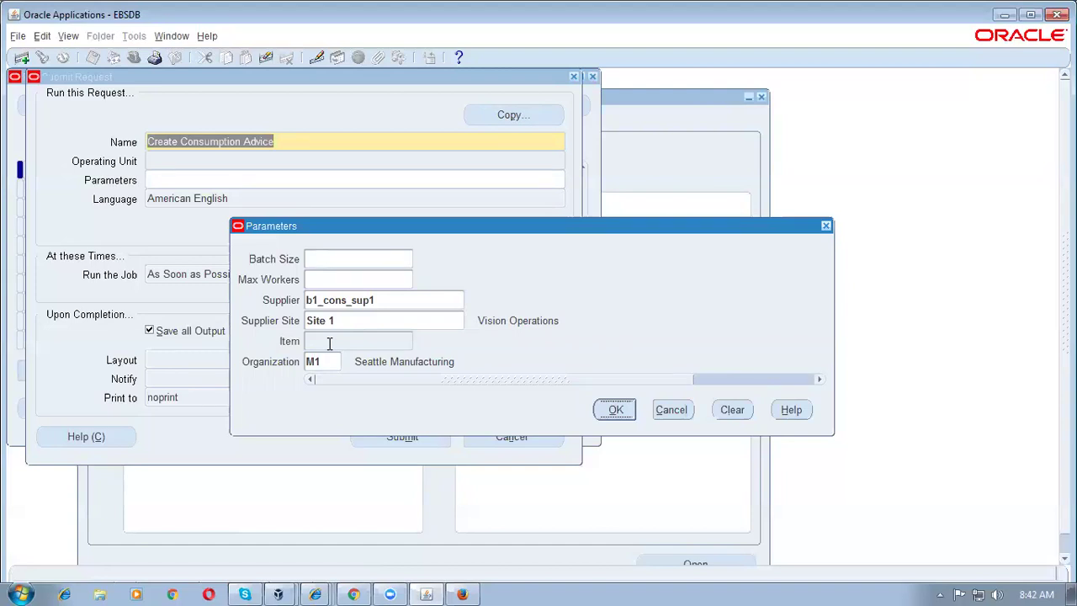
pyautogui.click(615, 409)
pyautogui.click(375, 440)
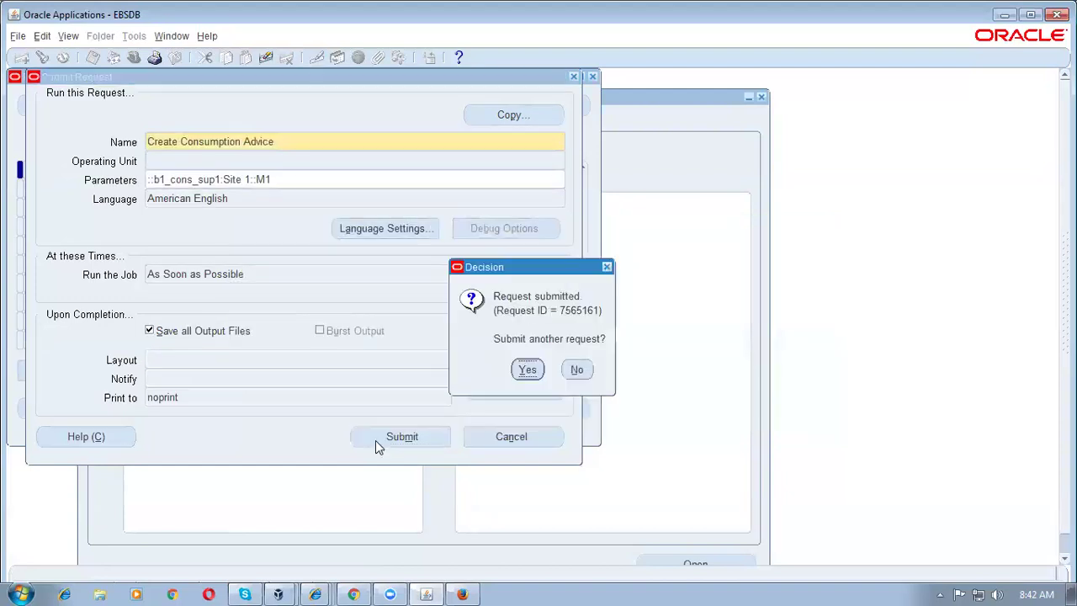
# Step: Skip another submission, list all requests, and refresh until 7565161 and worker 7565162 complete
pyautogui.click(577, 373)
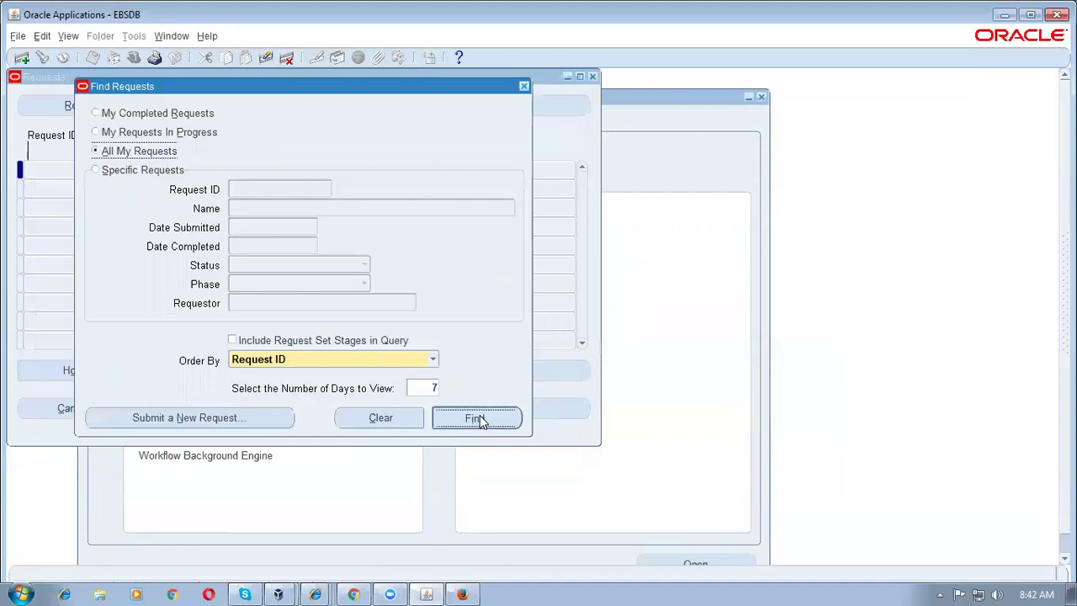
pyautogui.click(476, 418)
pyautogui.click(76, 106)
pyautogui.click(75, 106)
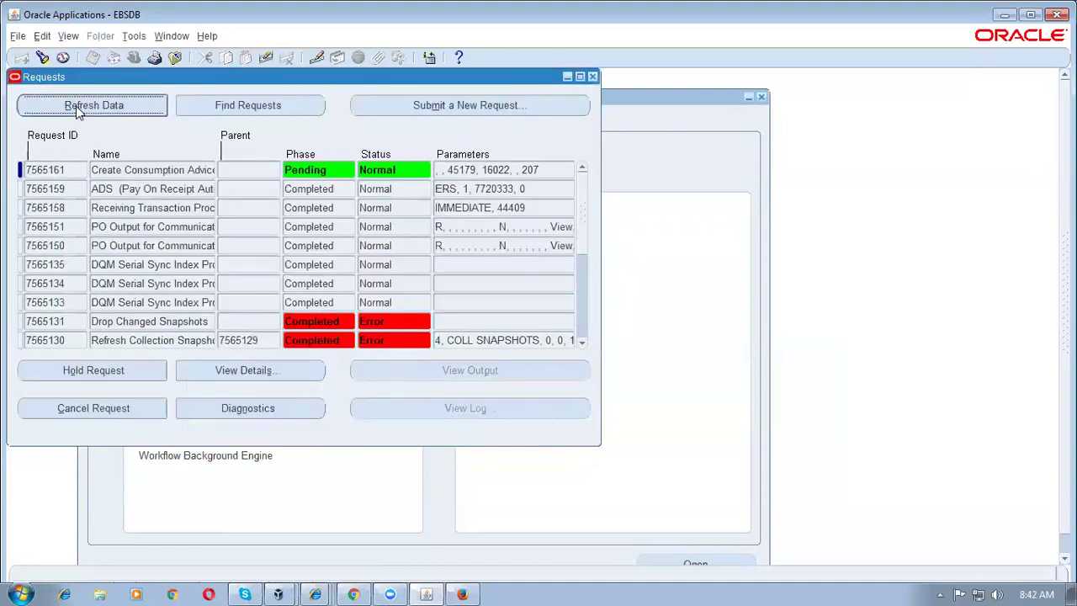
pyautogui.click(76, 106)
pyautogui.click(76, 106)
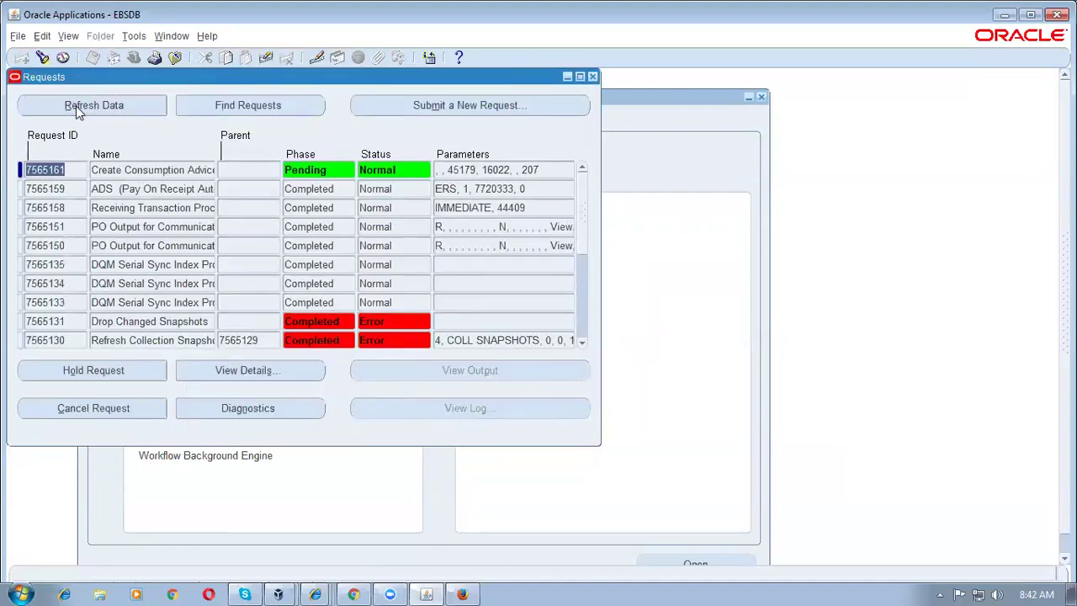
pyautogui.click(76, 106)
pyautogui.click(75, 106)
pyautogui.click(76, 106)
pyautogui.click(76, 107)
pyautogui.click(76, 106)
pyautogui.click(76, 106)
pyautogui.click(76, 106)
pyautogui.click(76, 106)
pyautogui.click(76, 106)
pyautogui.click(76, 106)
pyautogui.click(76, 106)
pyautogui.click(76, 106)
pyautogui.click(76, 106)
pyautogui.click(76, 106)
pyautogui.click(76, 106)
pyautogui.click(75, 106)
pyautogui.click(76, 106)
pyautogui.click(76, 106)
pyautogui.click(75, 106)
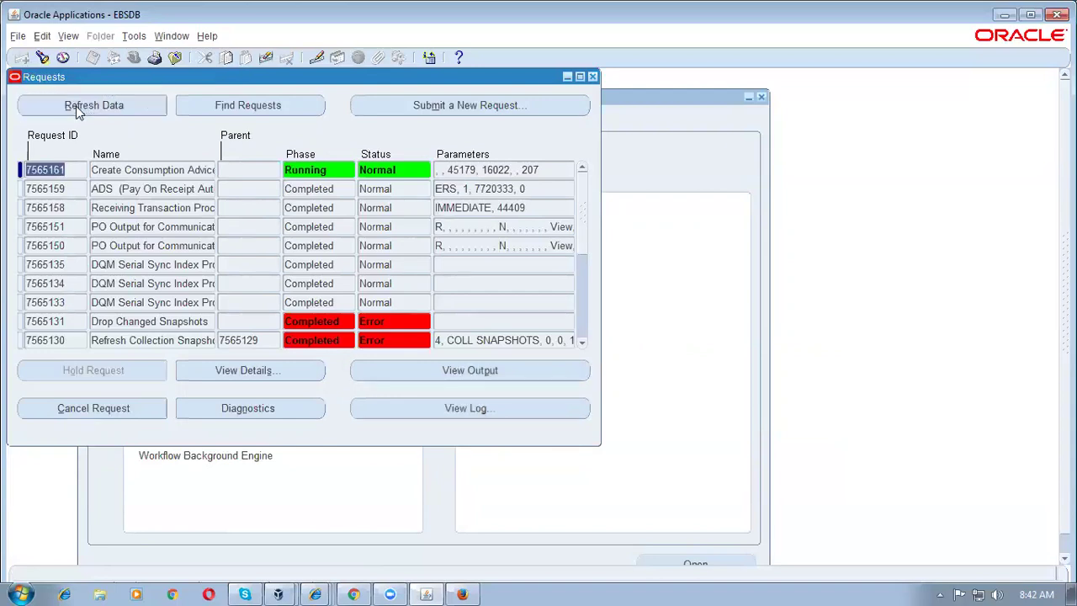
pyautogui.click(76, 106)
pyautogui.click(75, 106)
pyautogui.click(76, 106)
pyautogui.click(75, 106)
pyautogui.click(76, 106)
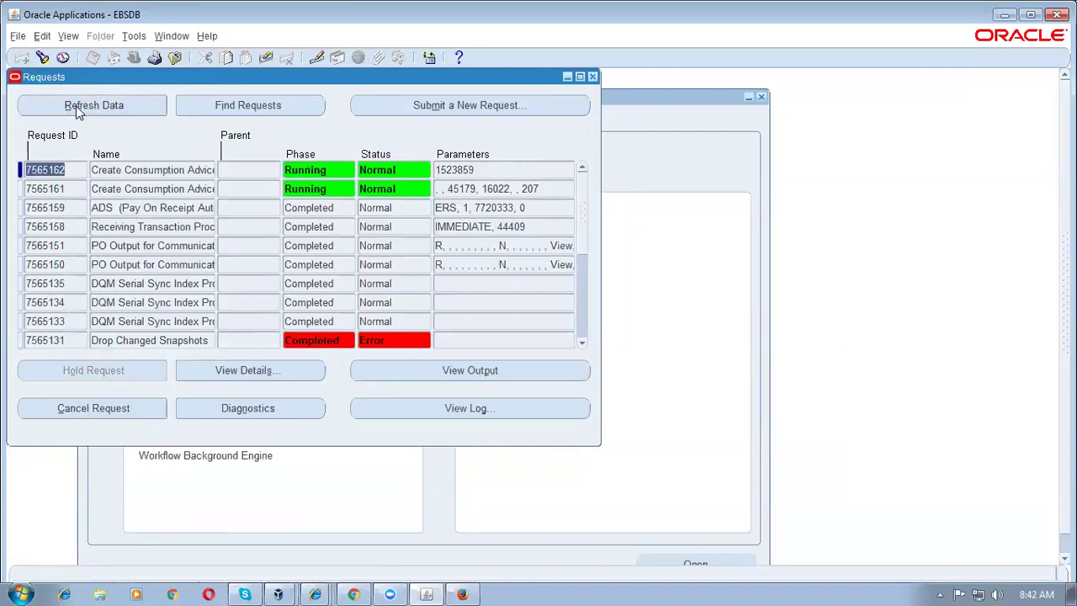
pyautogui.click(75, 106)
pyautogui.click(76, 107)
pyautogui.click(75, 106)
pyautogui.click(76, 106)
pyautogui.click(76, 106)
pyautogui.click(76, 106)
pyautogui.click(76, 106)
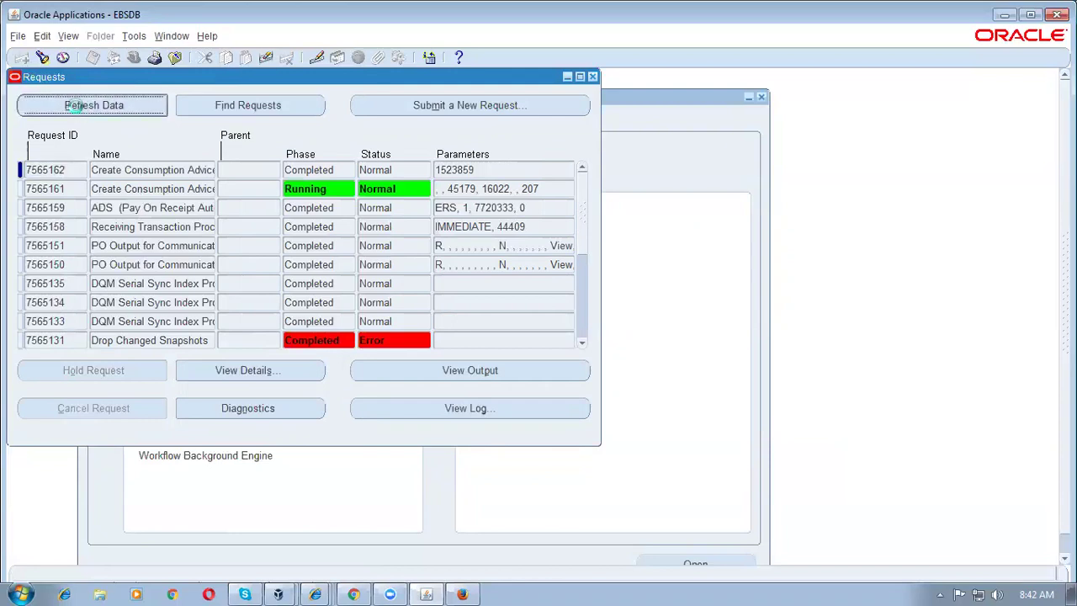
# Step: Check the empty output and the log of worker request 7565162
pyautogui.click(488, 368)
pyautogui.click(644, 353)
pyautogui.click(516, 405)
pyautogui.scroll(-5, 495, 319)
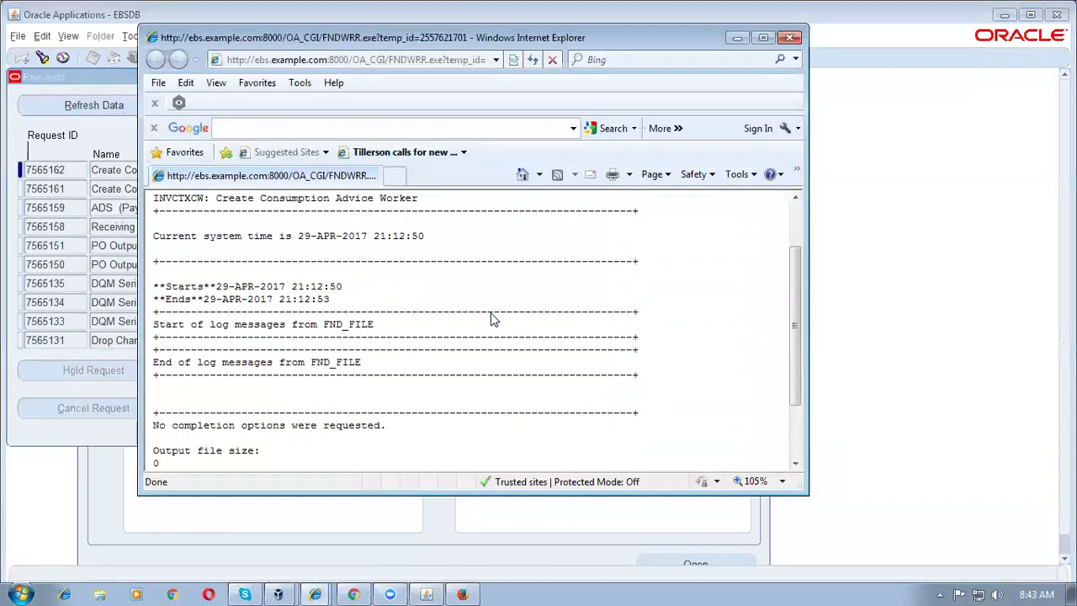
pyautogui.scroll(2, 495, 318)
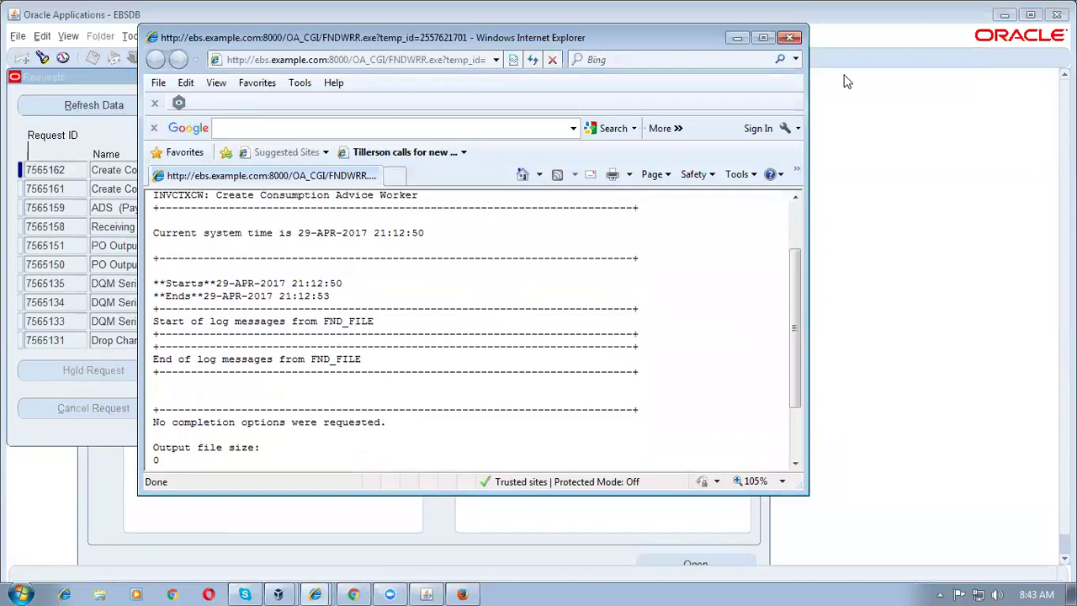
pyautogui.click(789, 38)
# Step: Review the log of request 7565161, then close the Requests window
pyautogui.click(67, 106)
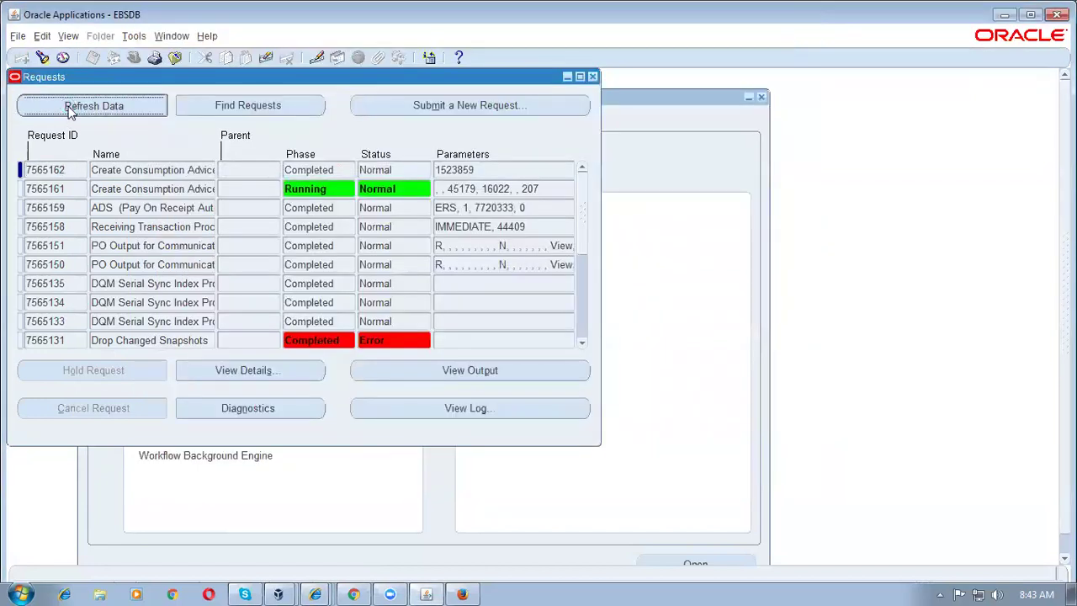
pyautogui.click(202, 190)
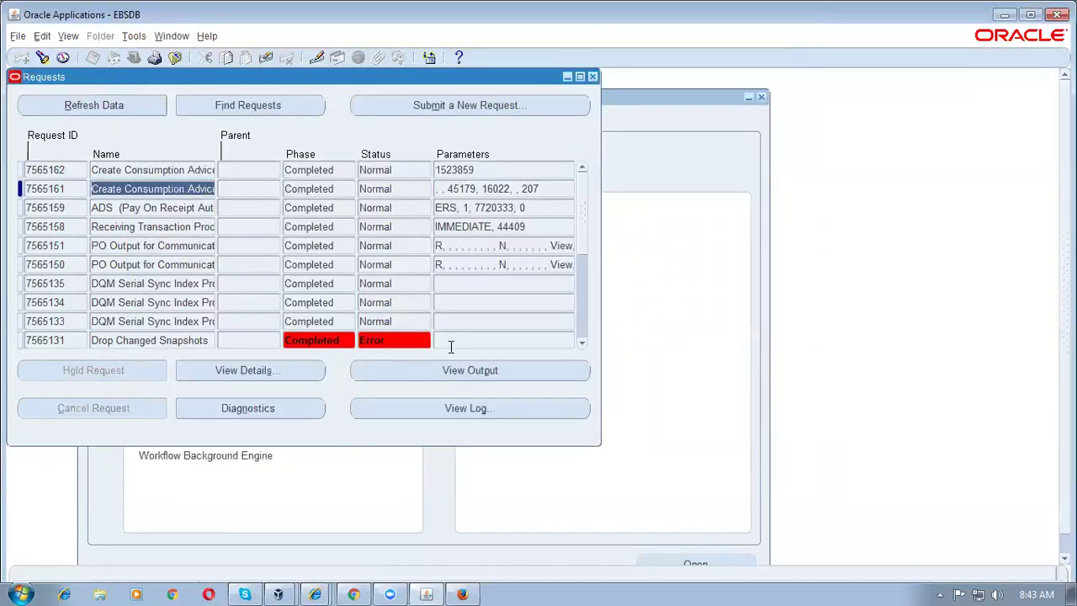
pyautogui.click(477, 408)
pyautogui.scroll(-4, 476, 405)
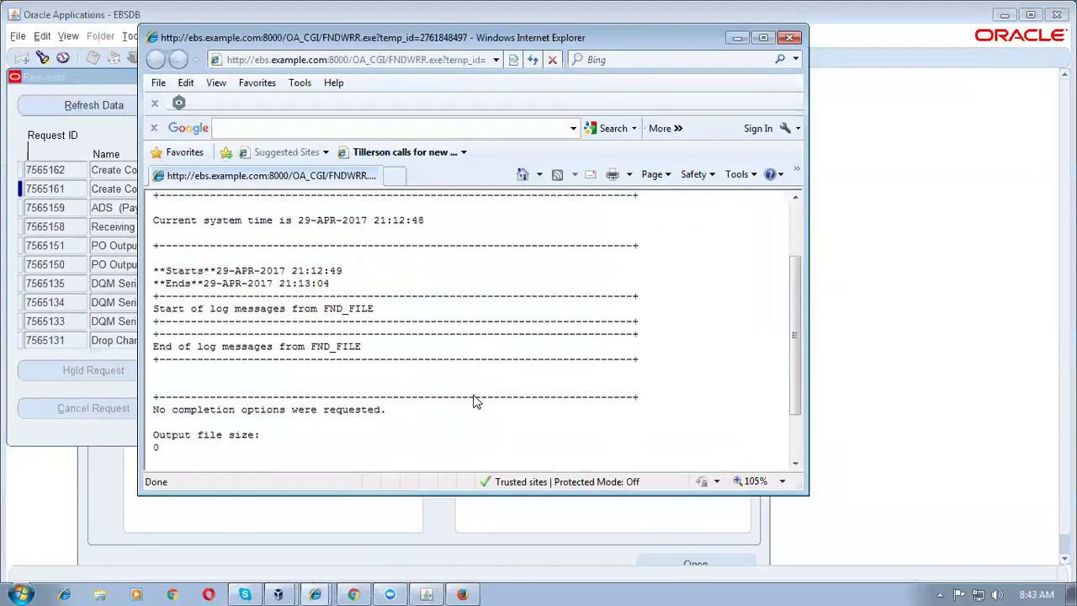
pyautogui.scroll(3, 473, 402)
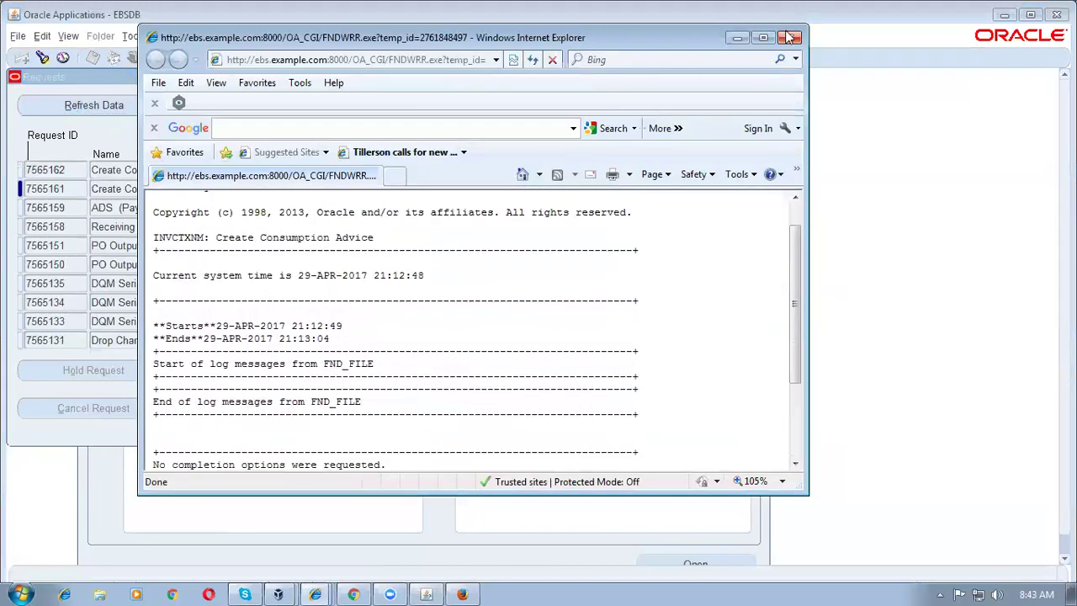
pyautogui.click(789, 37)
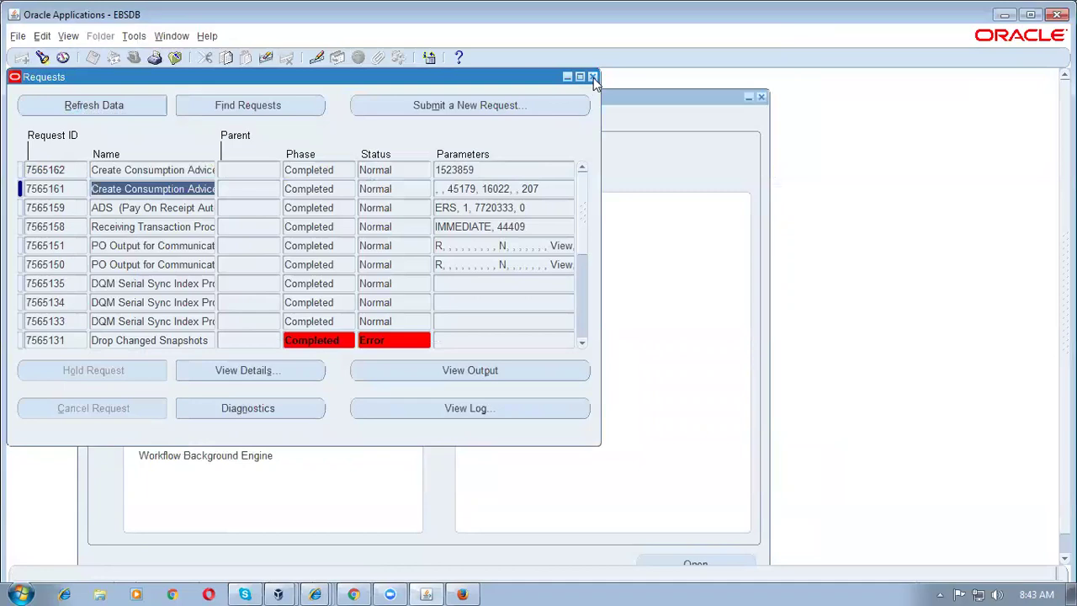
pyautogui.click(593, 78)
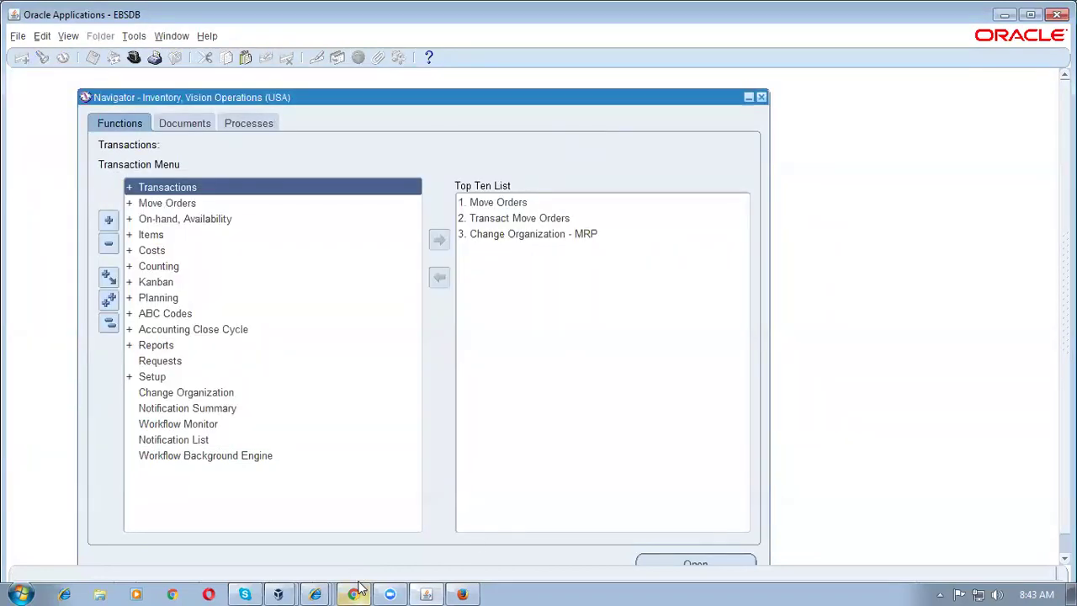
# Step: In the supplier portal, find consigned item b1_cons_item1 and open its consumption advice release 6637-1
pyautogui.click(358, 588)
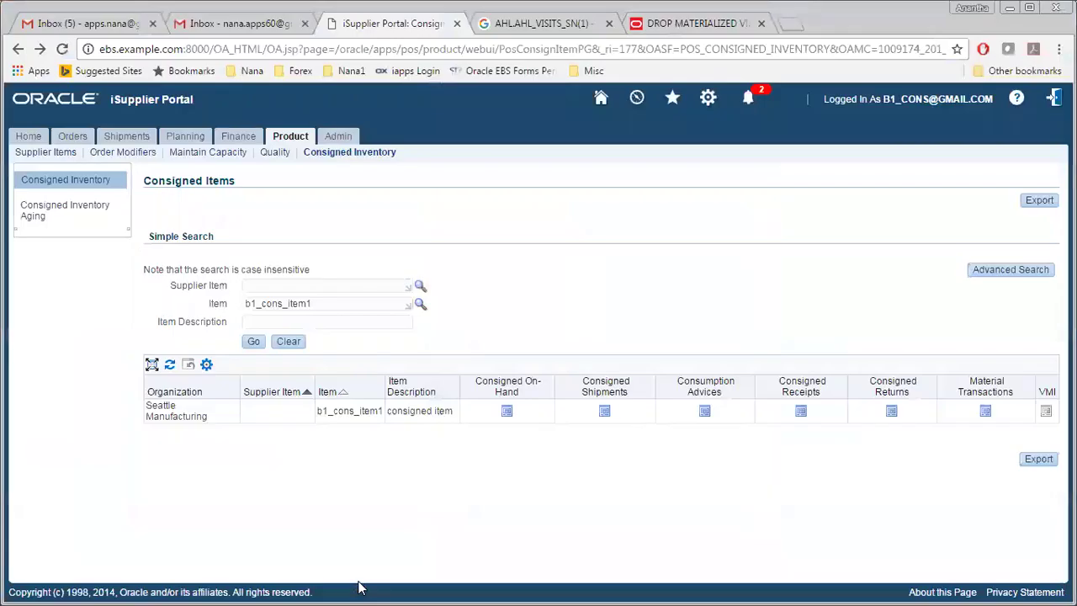
pyautogui.click(254, 343)
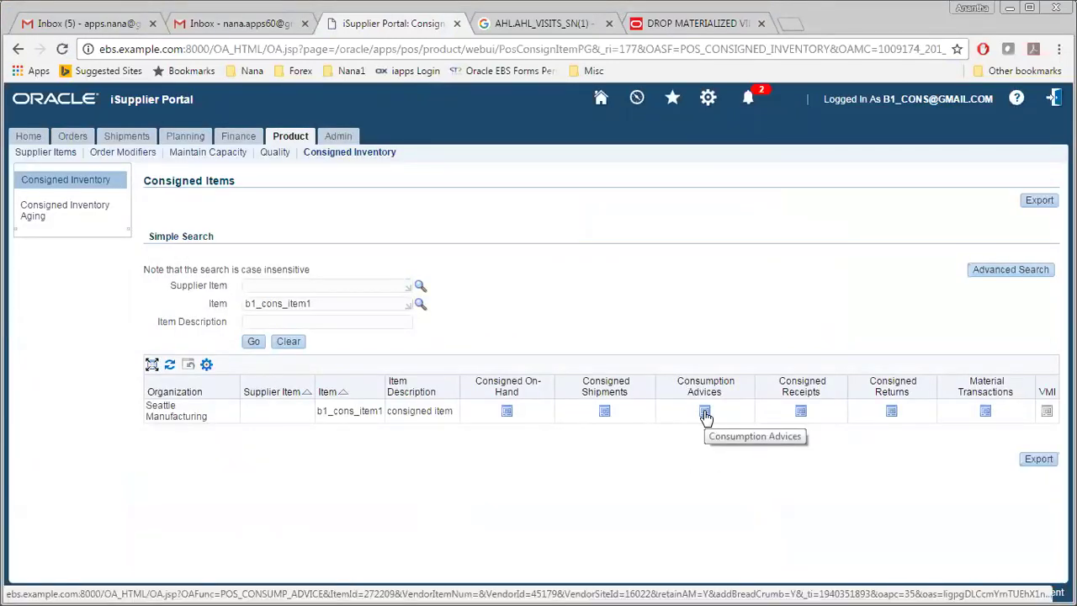
pyautogui.click(705, 413)
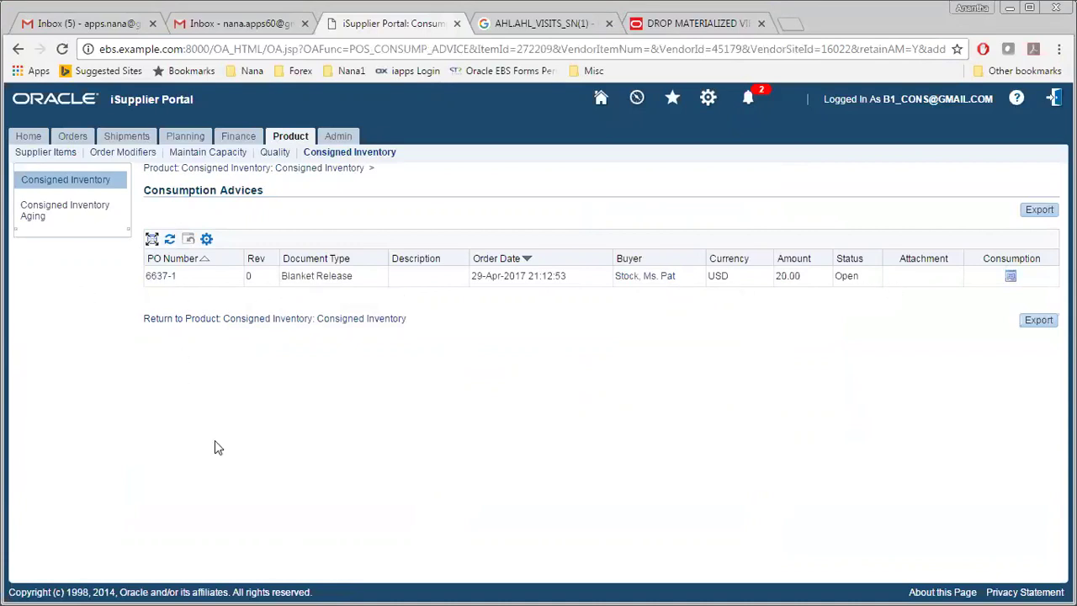
pyautogui.click(166, 282)
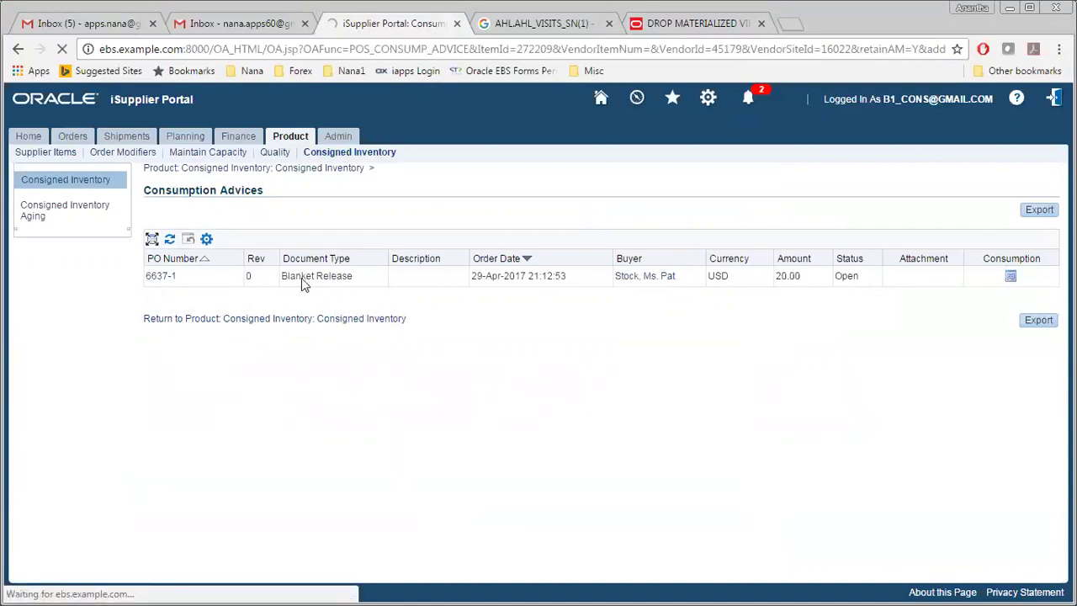
# Step: Review the details and shipments of release 6637-1, then return to the portal Home page
pyautogui.click(160, 276)
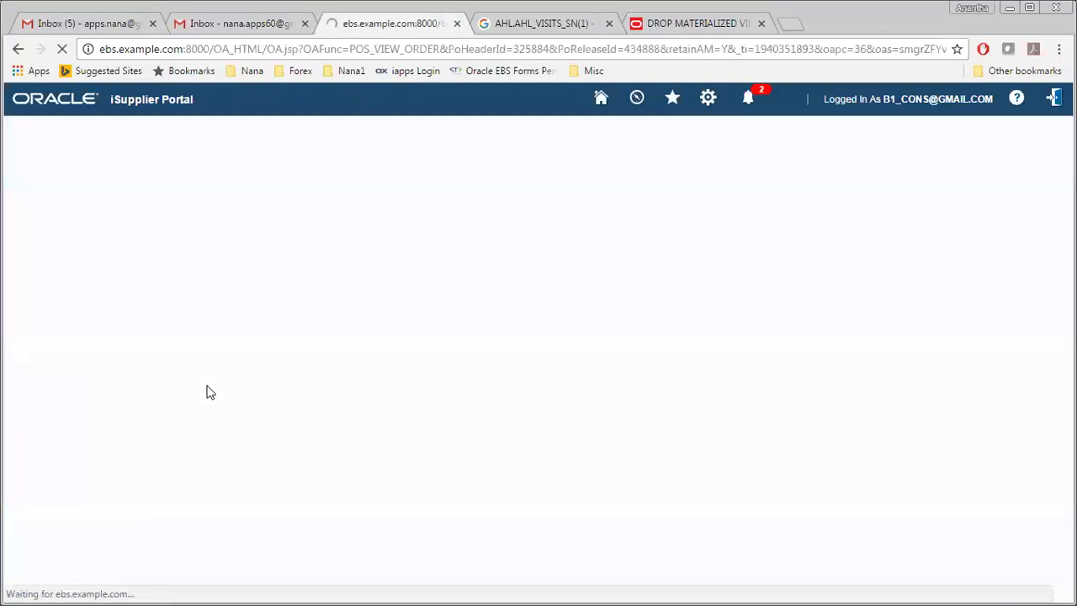
pyautogui.scroll(-3, 271, 390)
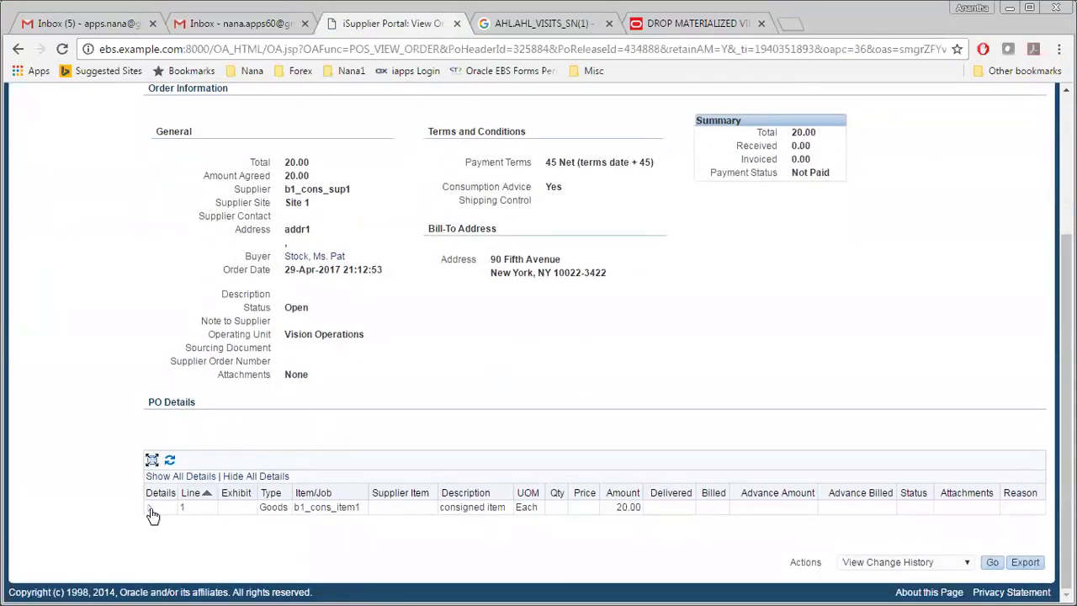
pyautogui.click(150, 508)
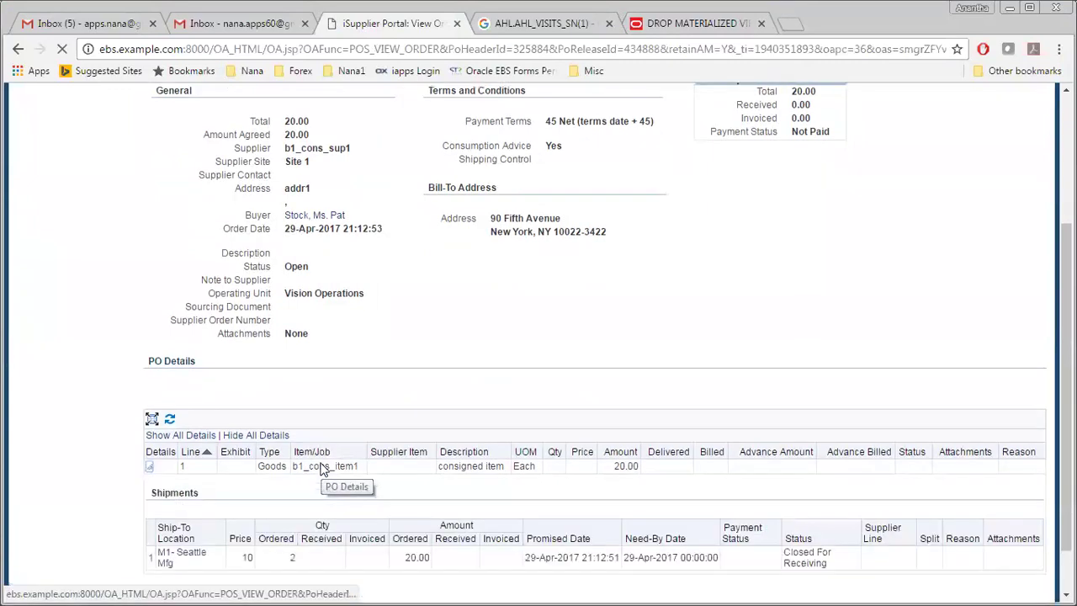
pyautogui.scroll(-2, 322, 469)
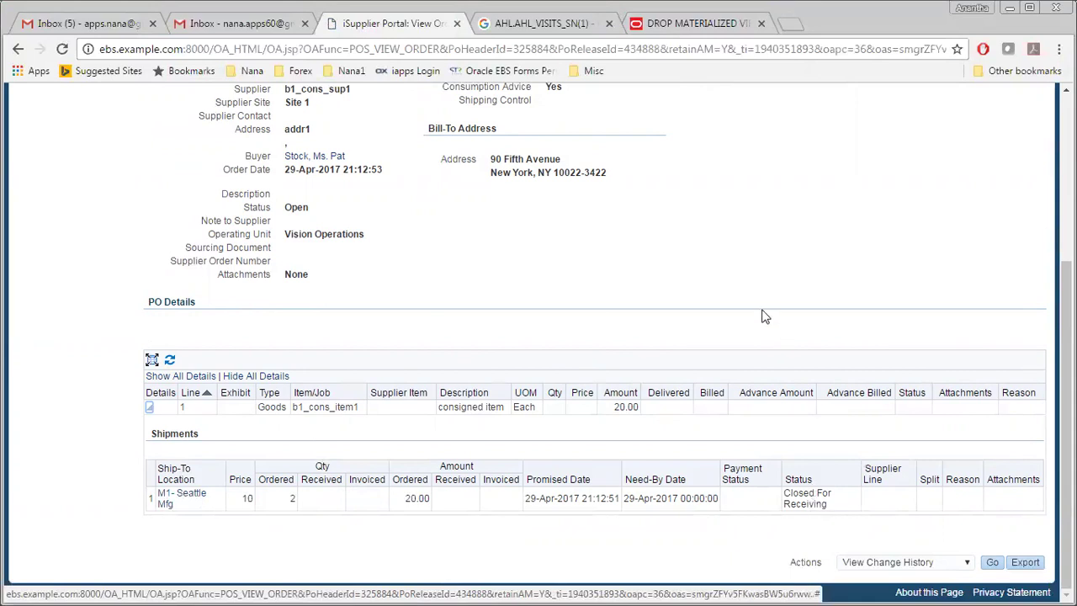
pyautogui.scroll(3, 764, 316)
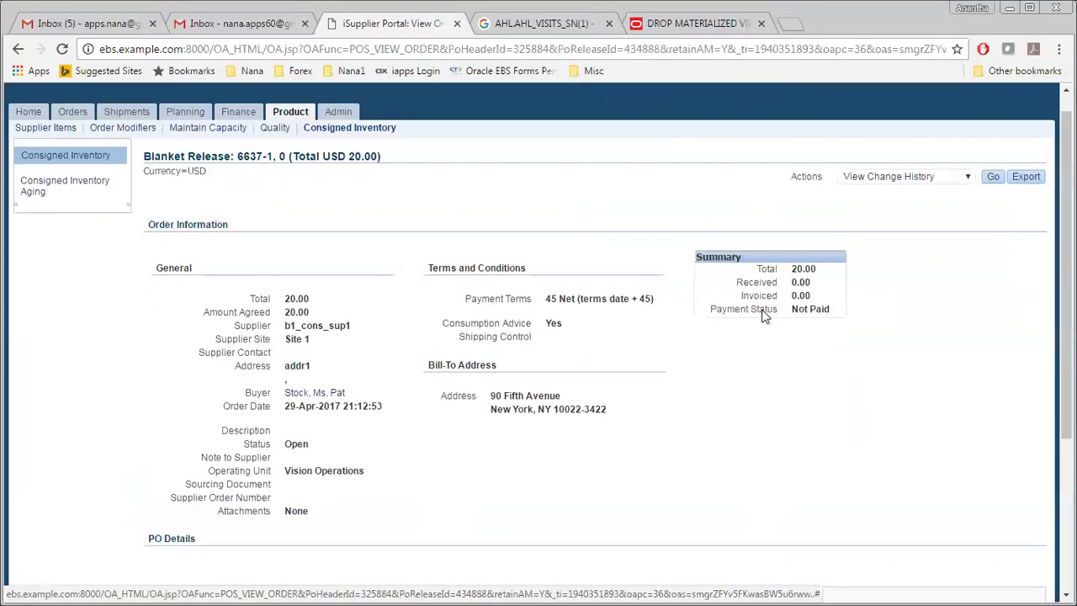
pyautogui.click(28, 111)
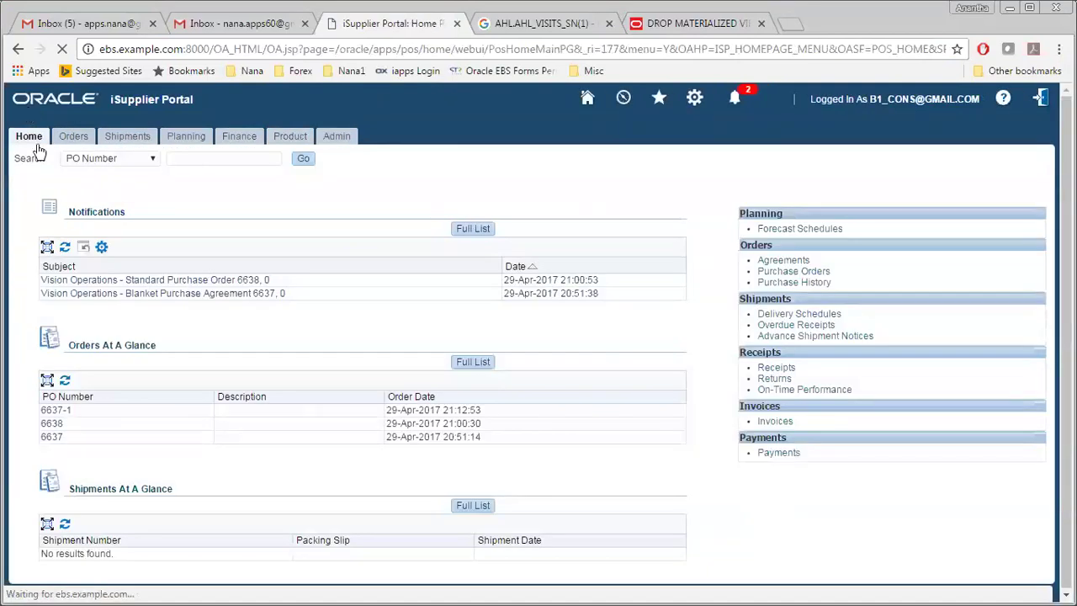
# Step: Search invoices for PO number 6637-1, find none, and switch back to Oracle Applications
pyautogui.click(776, 422)
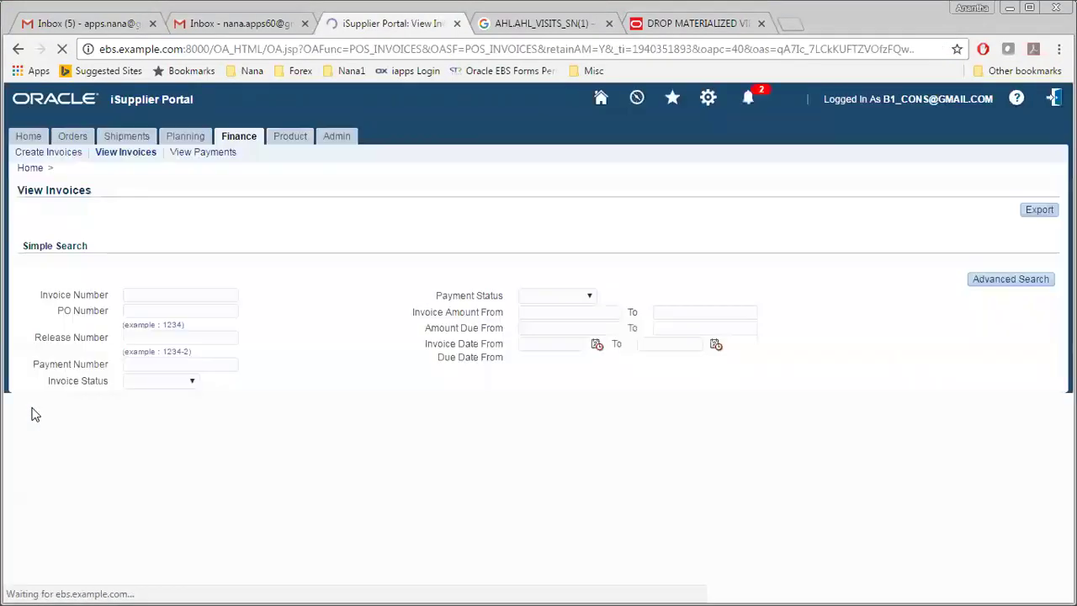
pyautogui.click(131, 312)
pyautogui.write('6637-1')
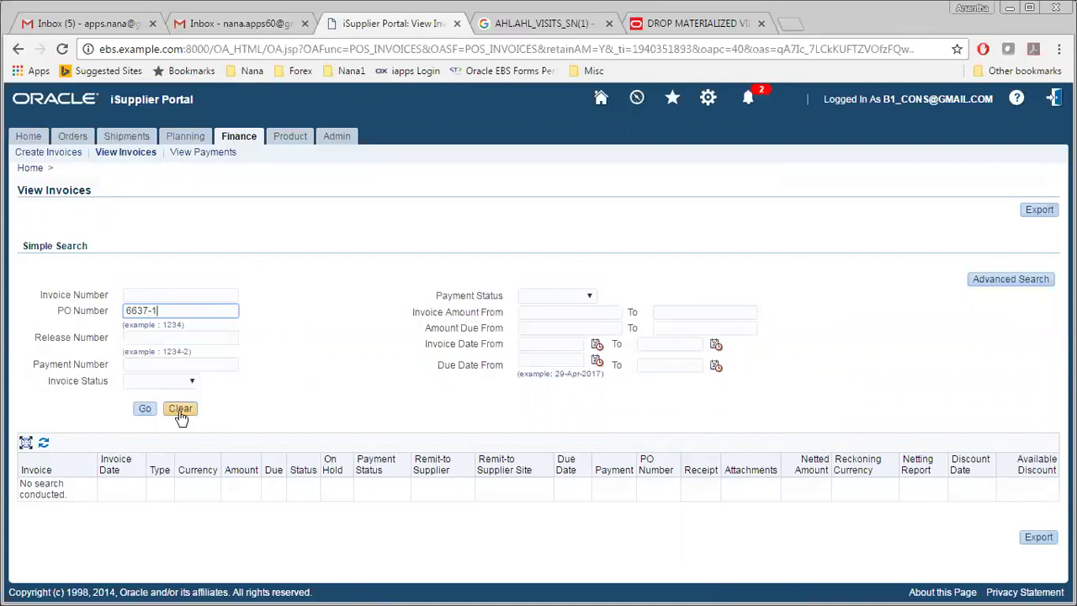
pyautogui.click(144, 408)
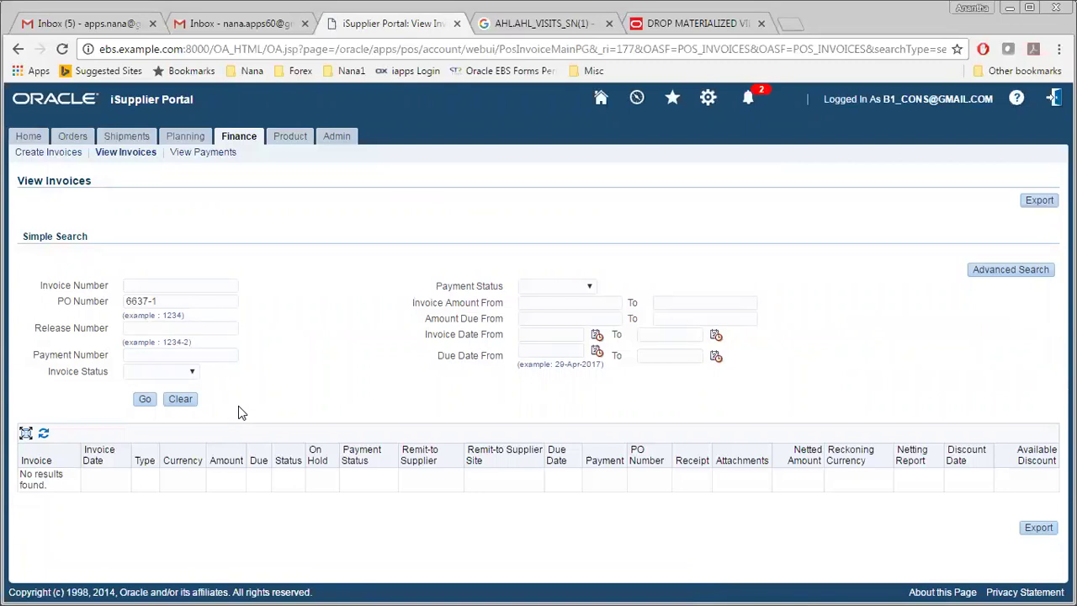
pyautogui.hotkey('alt', 'Tab')
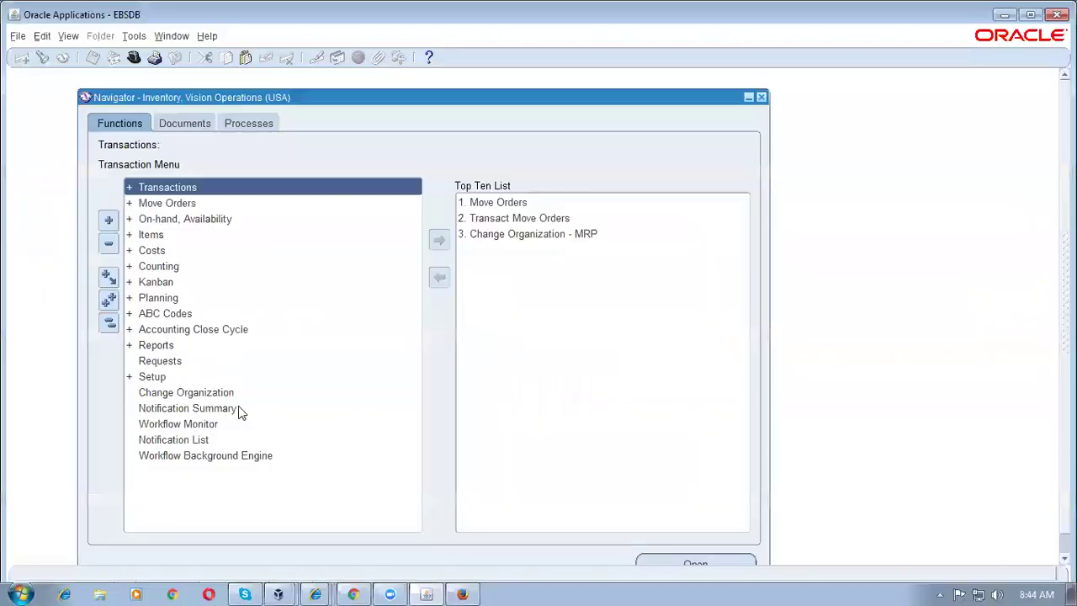
# Step: From the Requests window, start a new Pay On Receipt AutoInvoice request
pyautogui.hotkey('alt', 'v')
pyautogui.press('r')
pyautogui.hotkey('alt', 'n')
pyautogui.write('pay%on%re%')
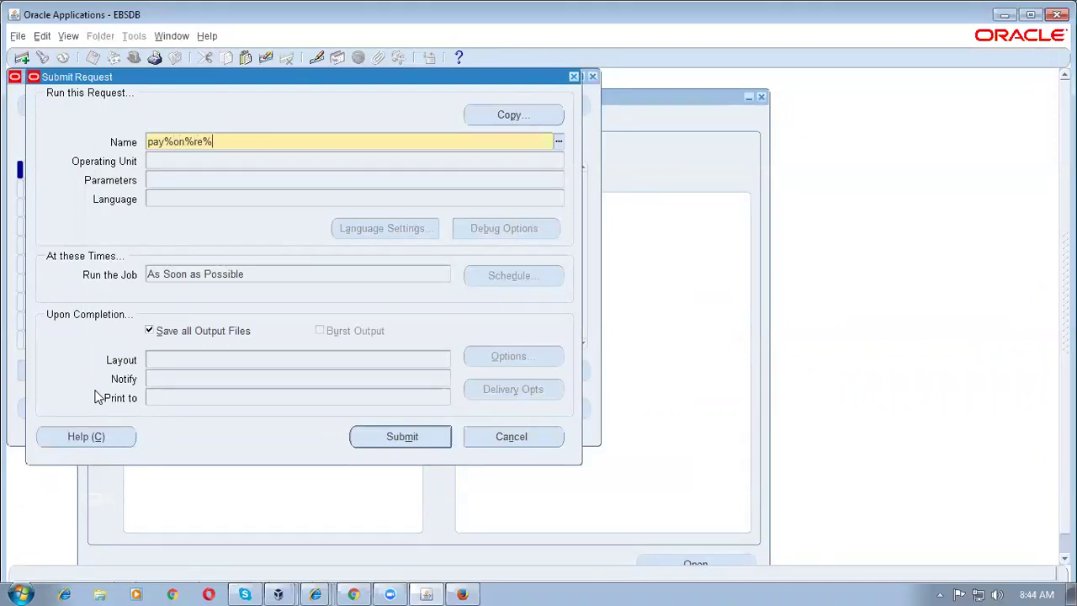
pyautogui.press('Tab')
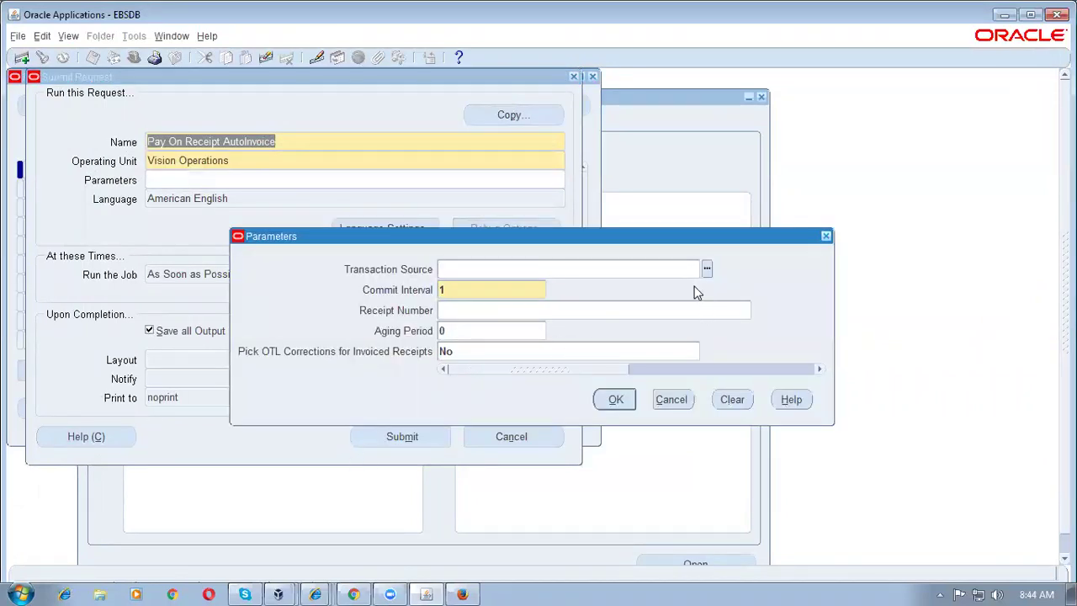
# Step: Set transaction source ERS_AND_USE, submit as request 7565163, and decline another request
pyautogui.click(706, 268)
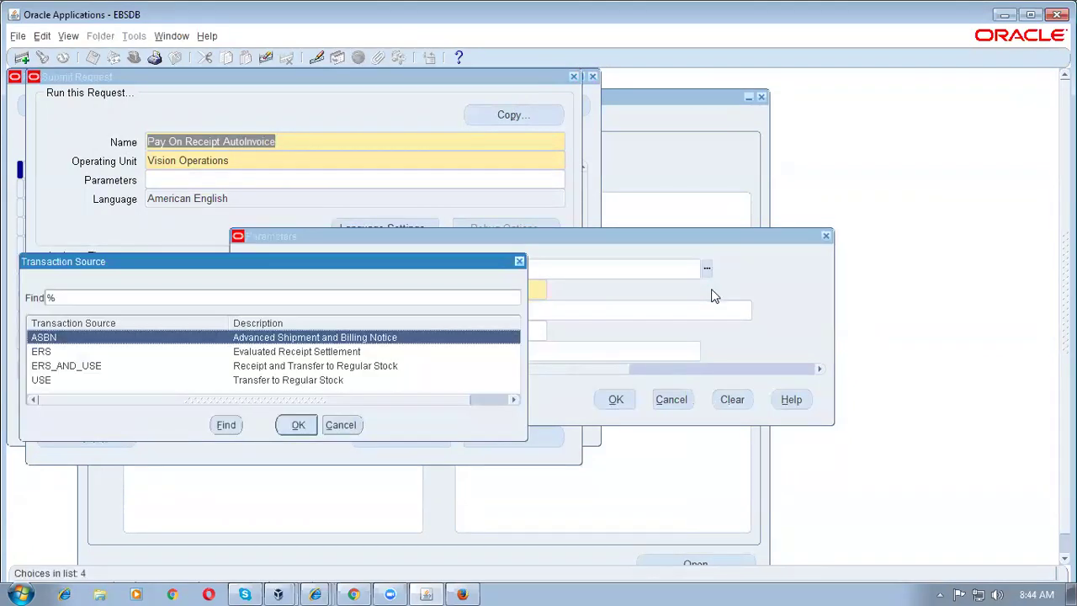
pyautogui.click(322, 367)
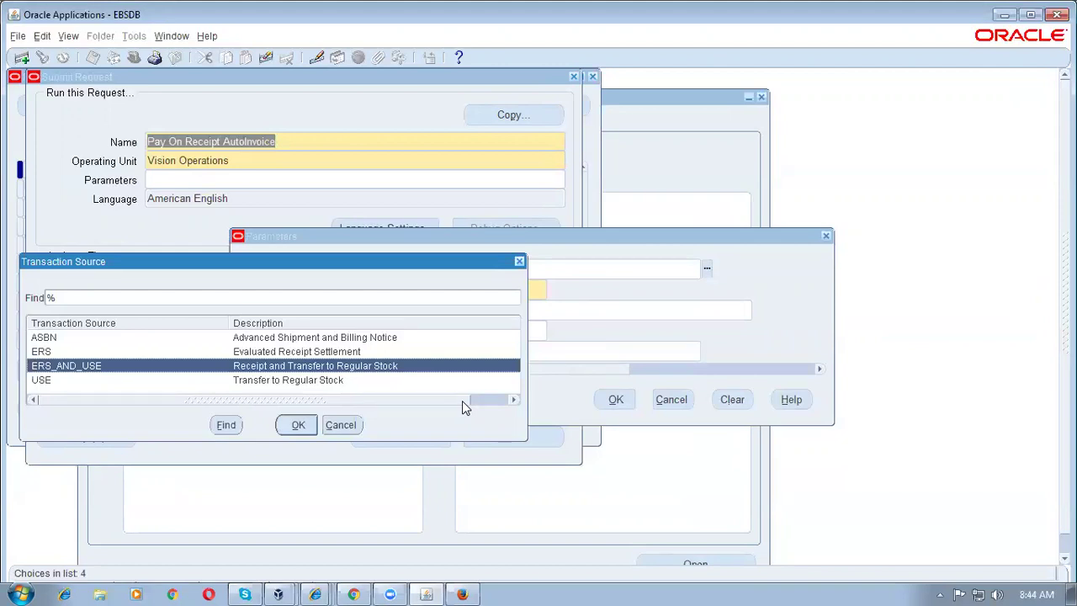
pyautogui.press('Escape')
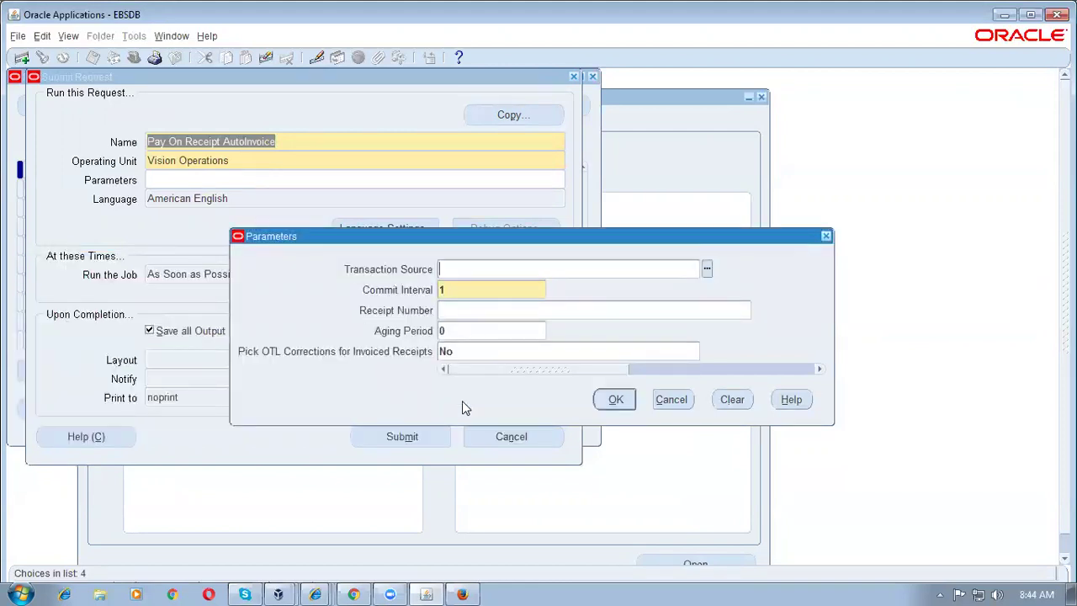
pyautogui.write('ERS')
pyautogui.press('Tab')
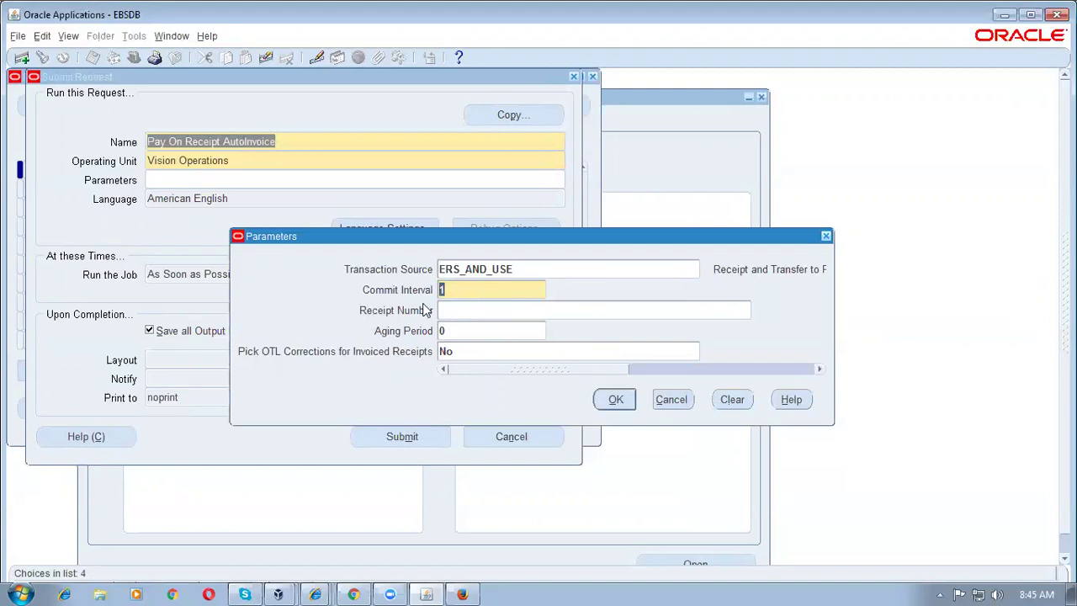
pyautogui.click(616, 401)
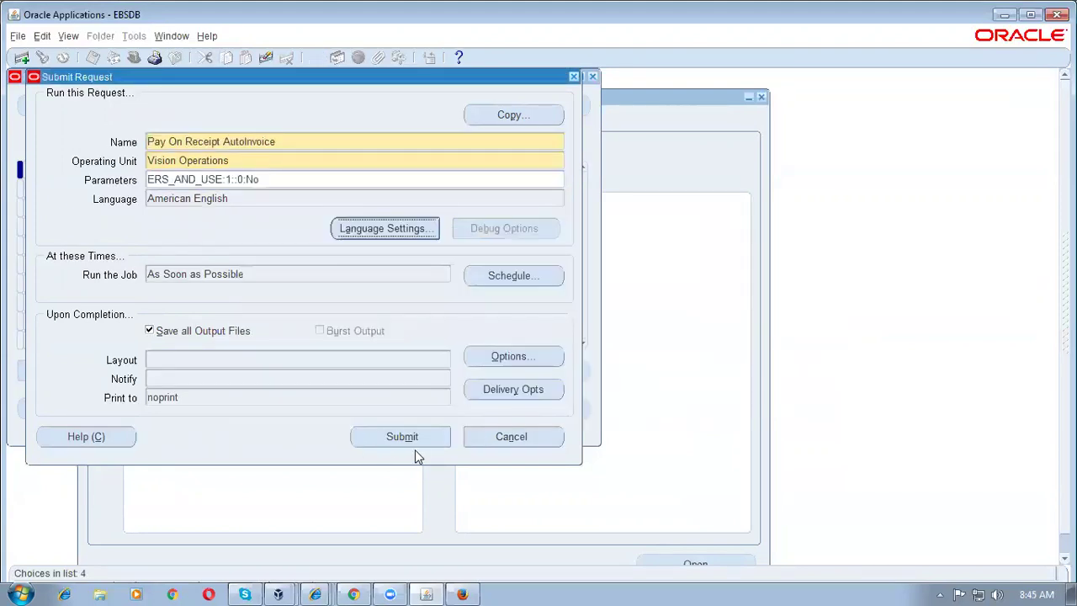
pyautogui.click(402, 436)
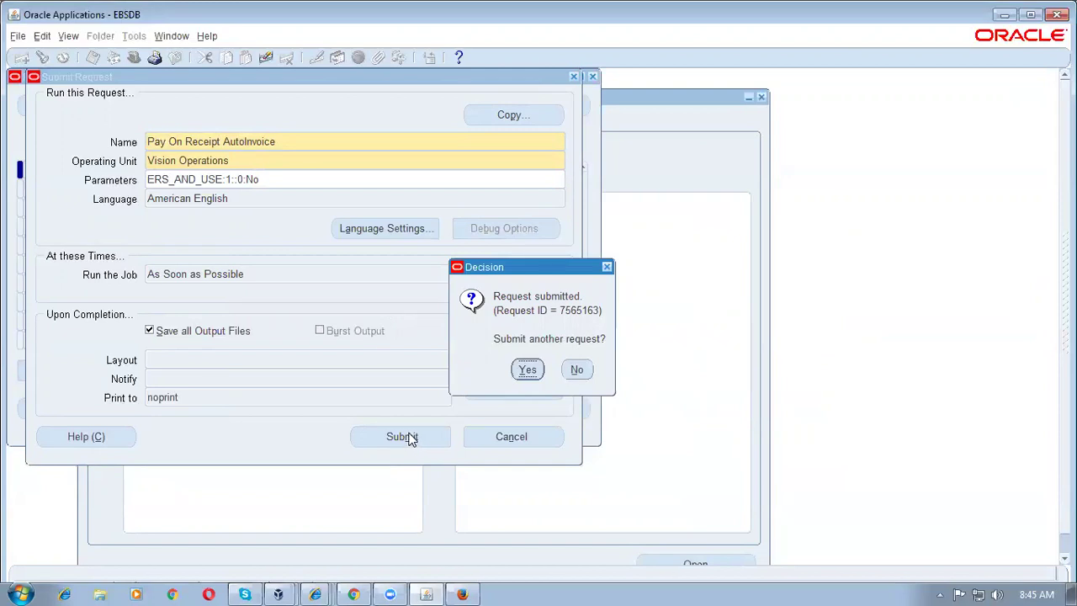
pyautogui.click(589, 376)
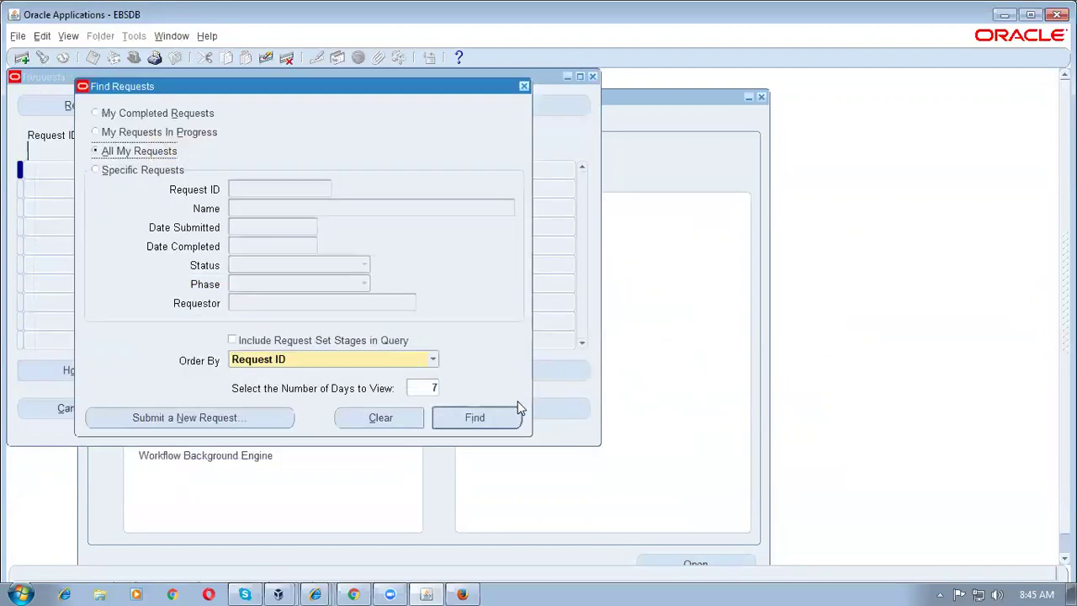
# Step: List all requests and refresh until the spawned Payables Open Interface Import request 7565164 appears
pyautogui.click(509, 415)
pyautogui.click(75, 107)
pyautogui.click(76, 109)
pyautogui.click(75, 110)
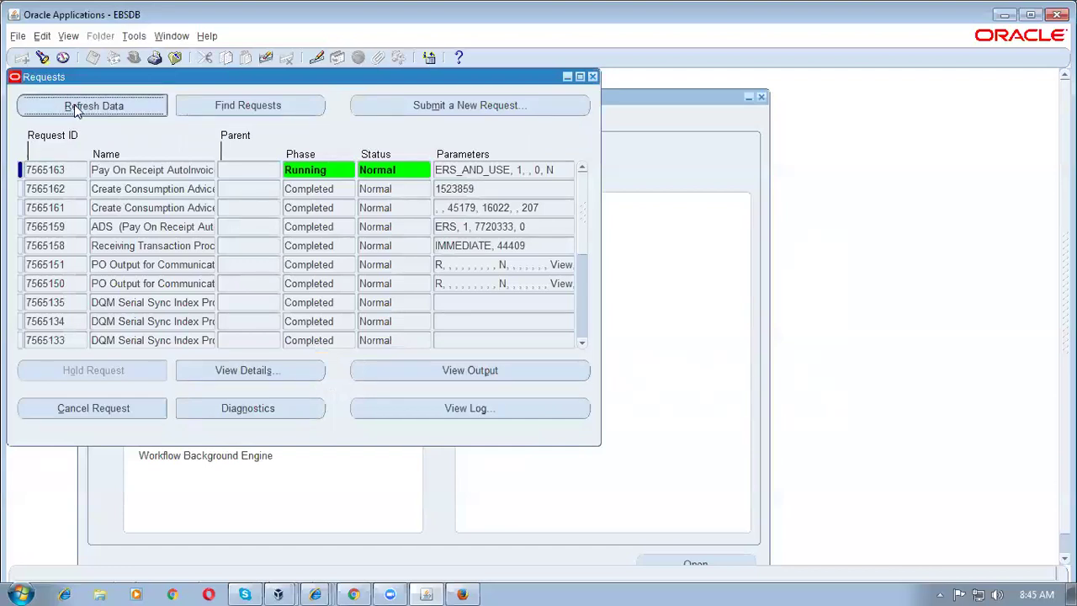
pyautogui.click(75, 109)
pyautogui.click(75, 109)
pyautogui.click(75, 110)
pyautogui.click(75, 109)
pyautogui.click(75, 109)
pyautogui.click(75, 108)
pyautogui.click(75, 108)
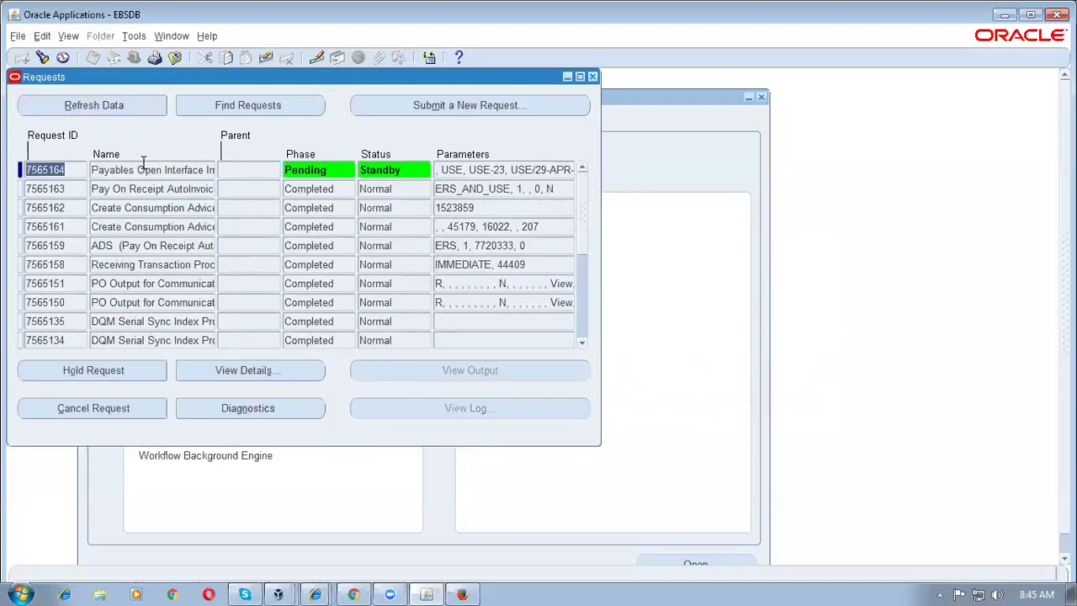
pyautogui.click(484, 173)
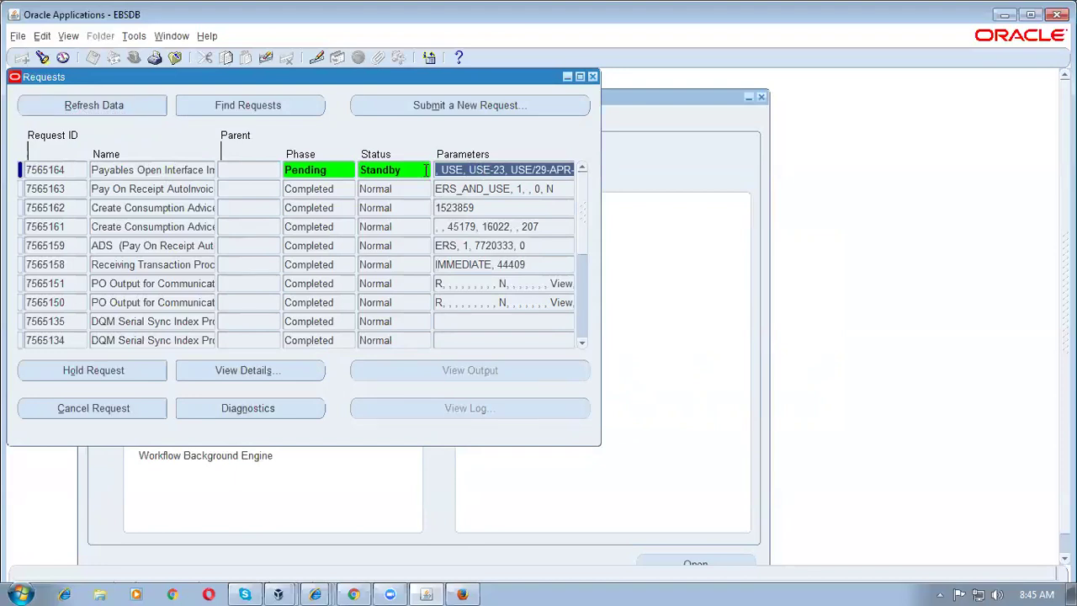
pyautogui.click(118, 109)
pyautogui.click(118, 109)
pyautogui.click(119, 109)
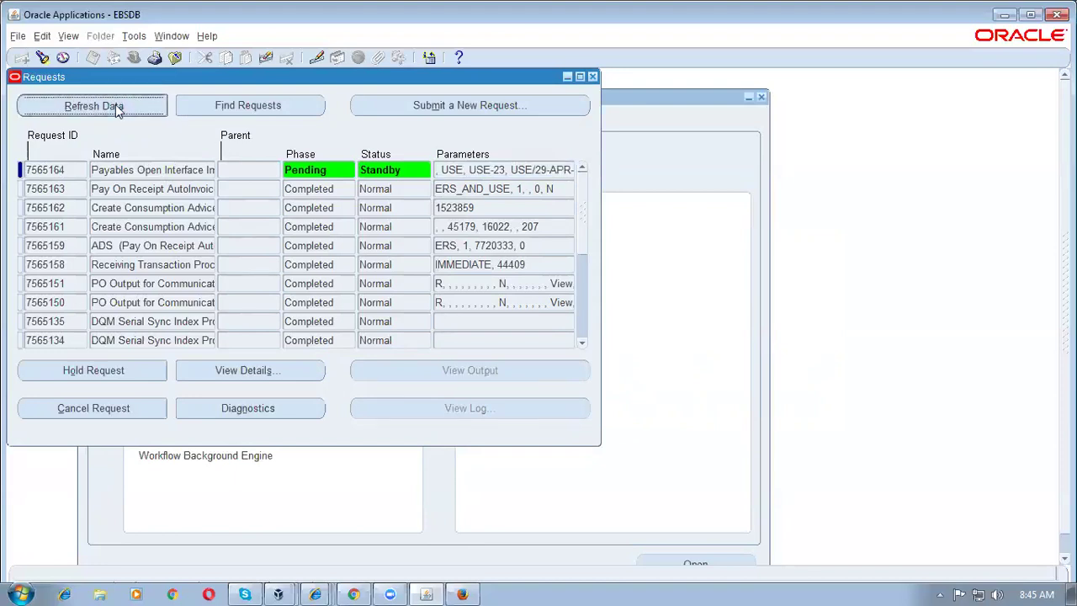
pyautogui.click(115, 104)
pyautogui.click(116, 104)
pyautogui.click(116, 104)
pyautogui.click(116, 104)
pyautogui.click(116, 104)
pyautogui.click(115, 105)
pyautogui.click(116, 104)
pyautogui.click(115, 104)
pyautogui.click(115, 105)
pyautogui.click(115, 105)
pyautogui.click(115, 105)
pyautogui.click(115, 104)
# Step: Refresh until import request 7565164 completes and view its output report showing invoice USE-29-APR-17-230544
pyautogui.click(479, 170)
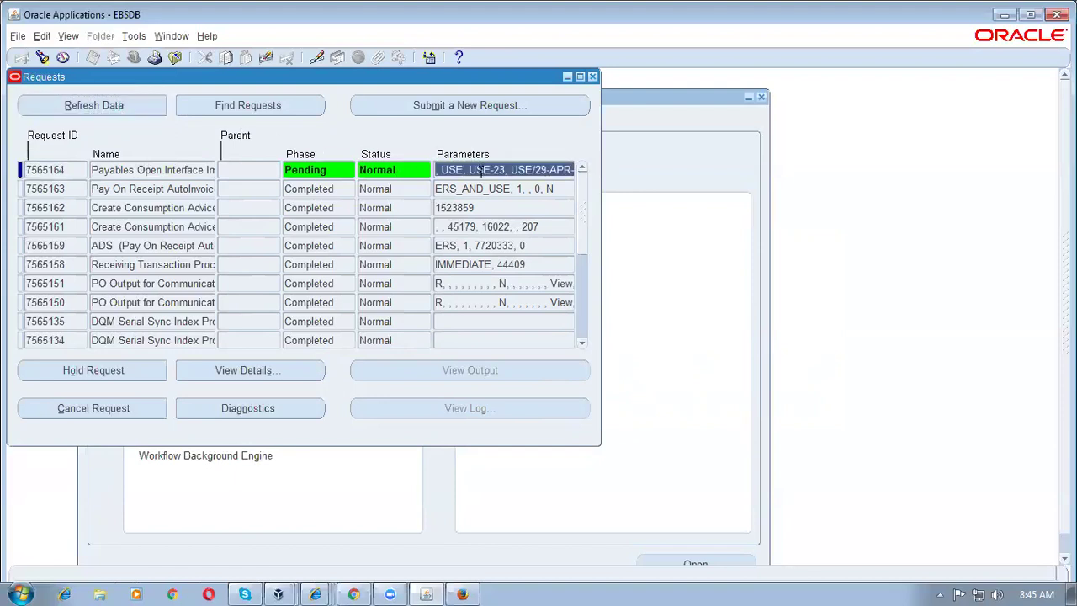
pyautogui.click(65, 103)
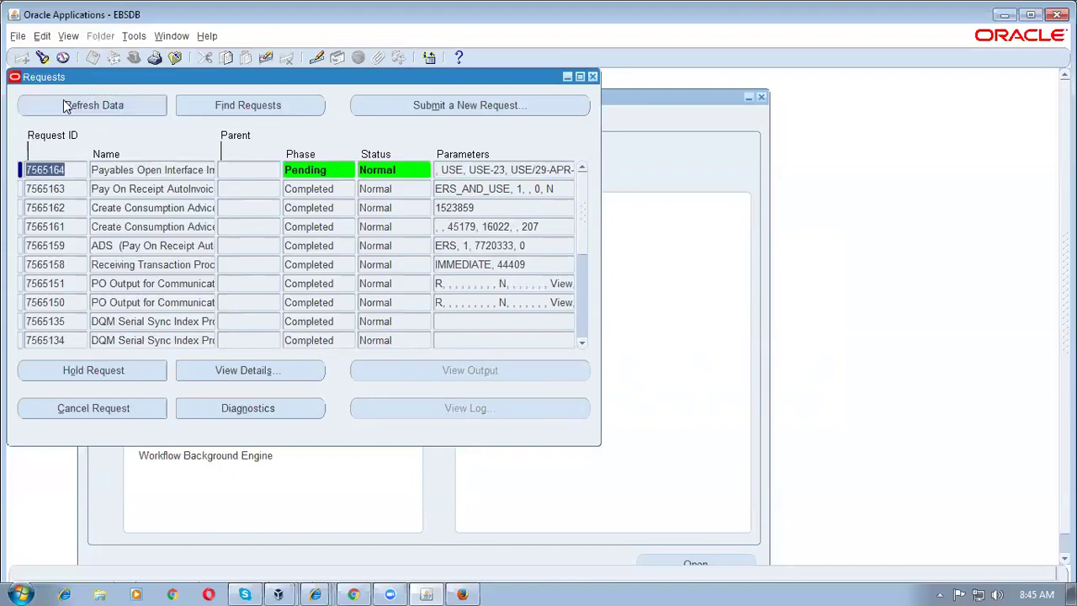
pyautogui.click(66, 105)
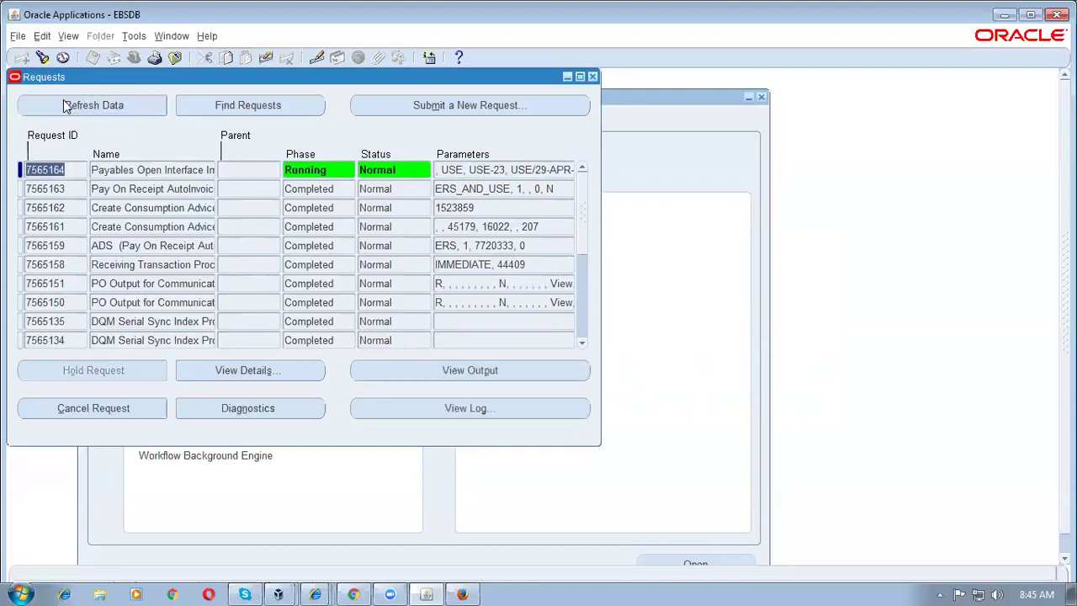
pyautogui.click(65, 105)
pyautogui.click(65, 105)
pyautogui.click(65, 104)
pyautogui.click(72, 104)
pyautogui.click(83, 103)
pyautogui.click(83, 103)
pyautogui.click(84, 102)
pyautogui.click(84, 102)
pyautogui.click(85, 104)
pyautogui.click(84, 104)
pyautogui.click(85, 104)
pyautogui.click(85, 106)
pyautogui.click(86, 107)
pyautogui.click(89, 109)
pyautogui.click(90, 104)
pyautogui.click(90, 104)
pyautogui.click(90, 104)
pyautogui.click(90, 104)
pyautogui.click(90, 104)
pyautogui.click(90, 104)
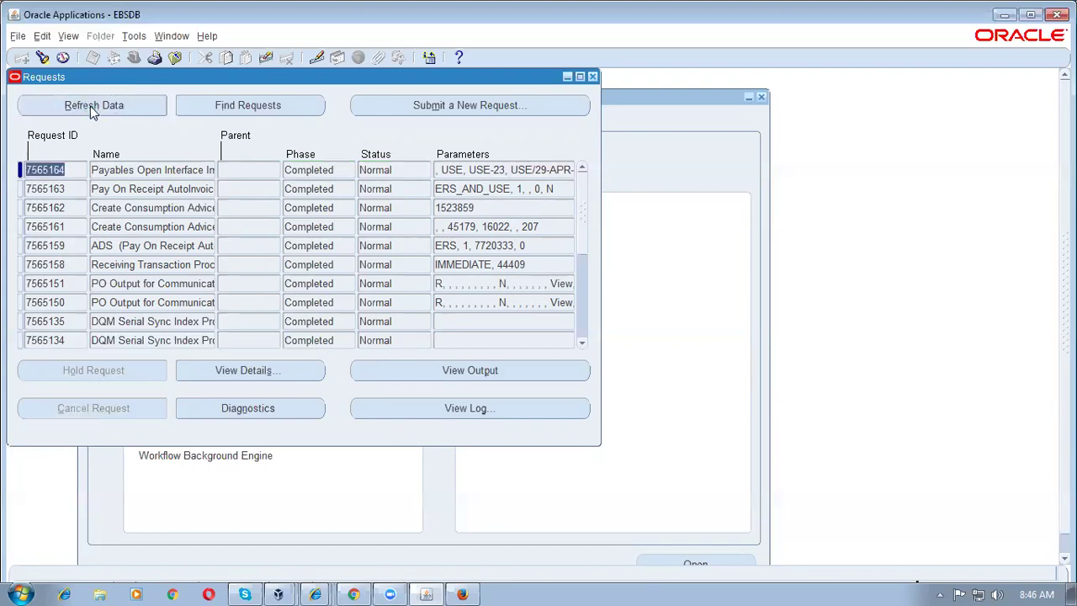
pyautogui.click(426, 368)
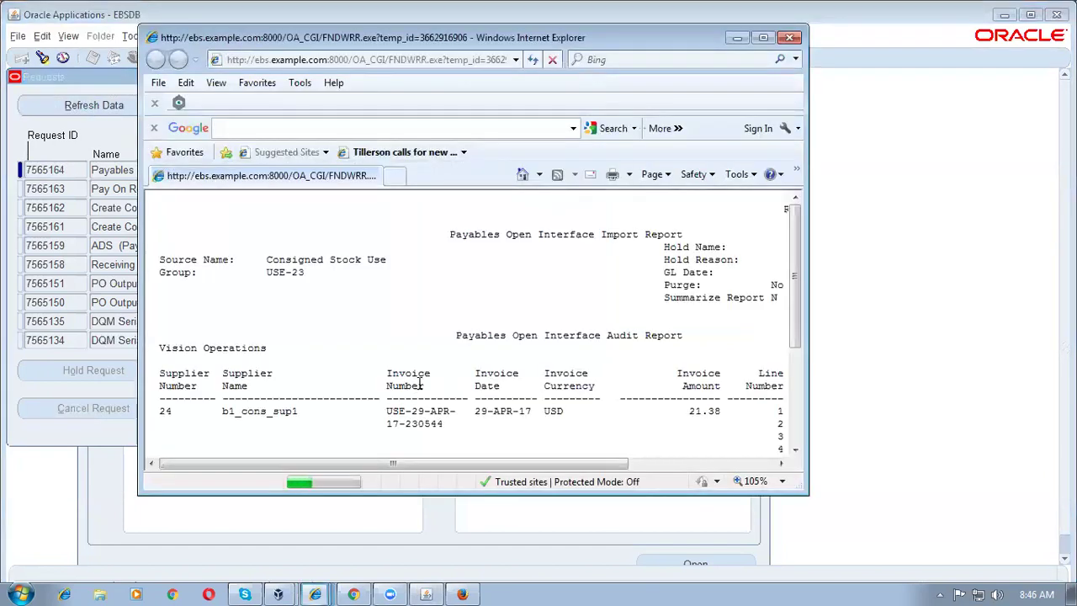
# Step: Maximize the Payables import report and highlight the imported USE invoice line
pyautogui.scroll(-1, 543, 363)
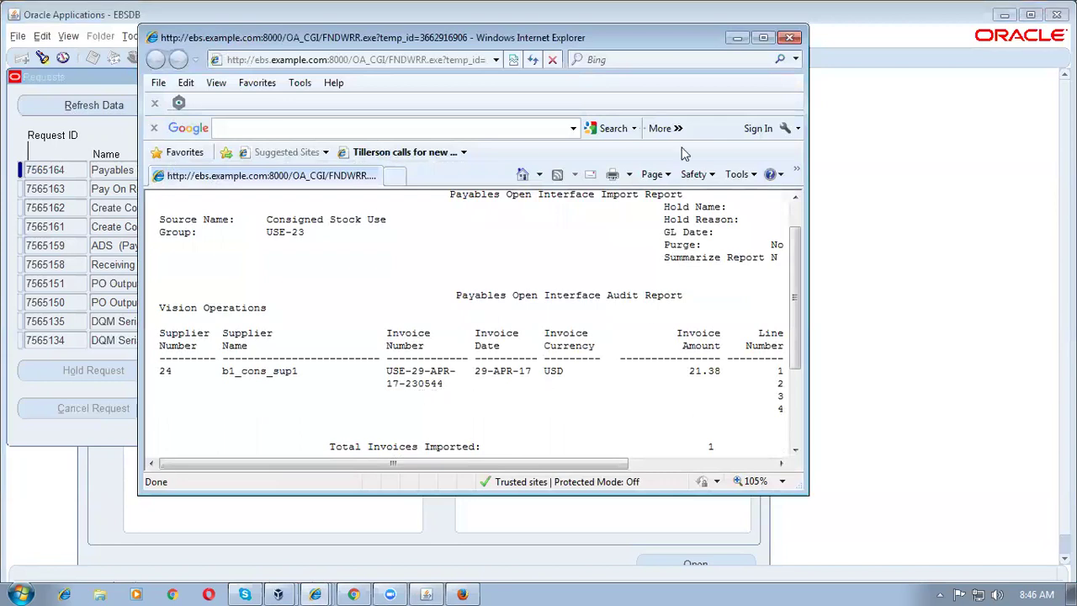
pyautogui.click(763, 37)
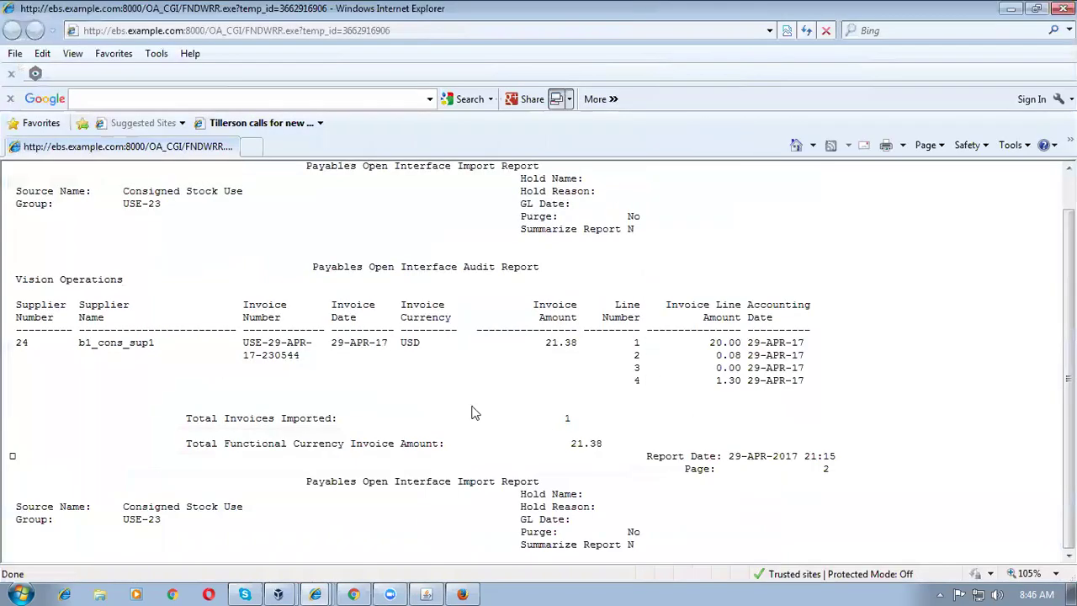
pyautogui.tripleClick(270, 339)
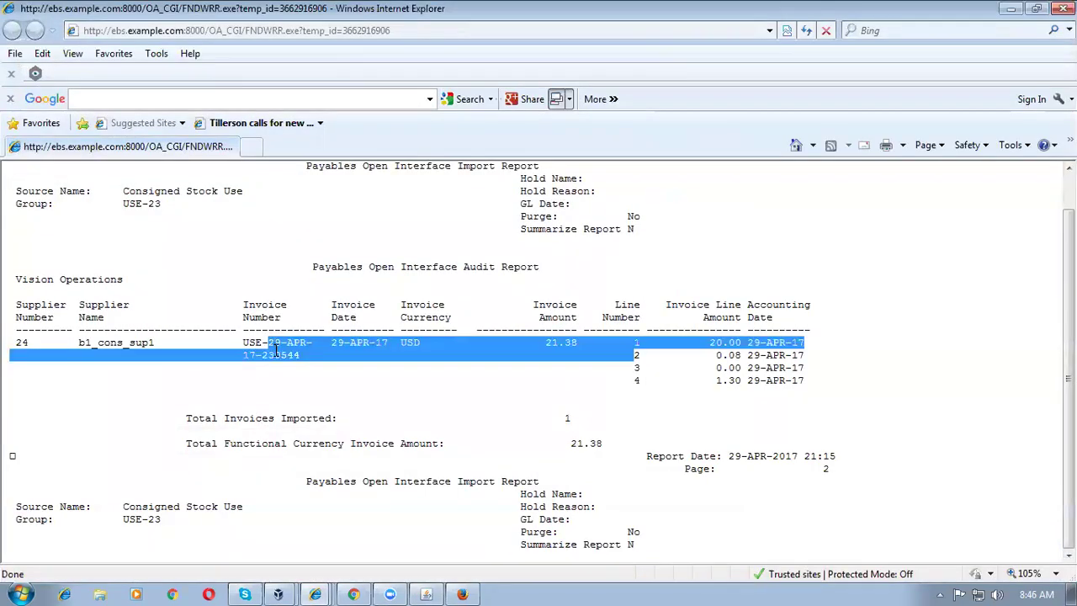
pyautogui.click(286, 362)
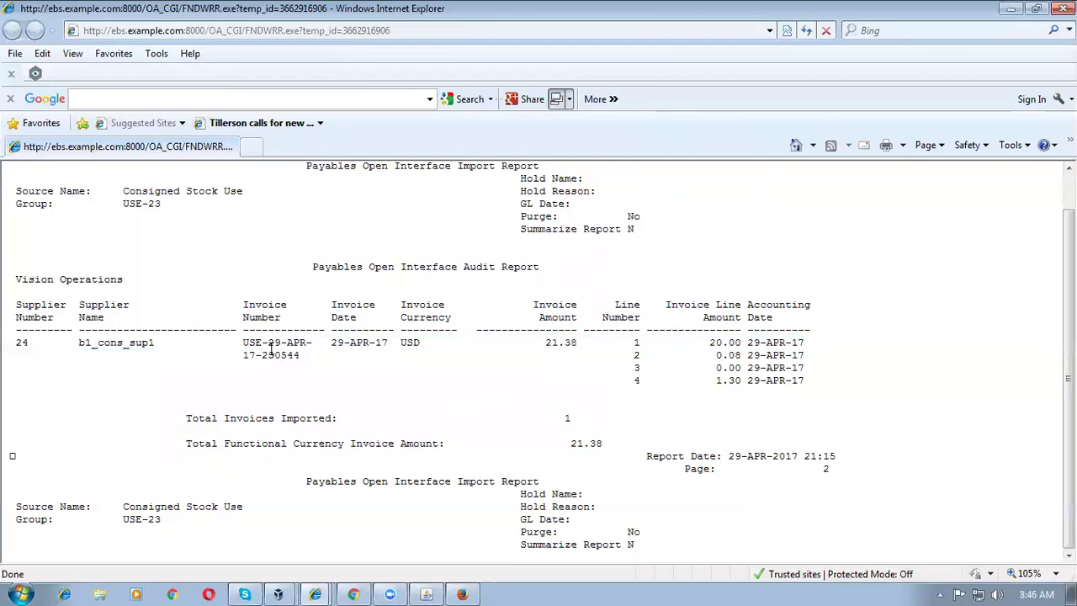
pyautogui.tripleClick(244, 344)
pyautogui.doubleClick(249, 355)
pyautogui.moveTo(243, 343); pyautogui.dragTo(265, 344)
pyautogui.click(278, 343)
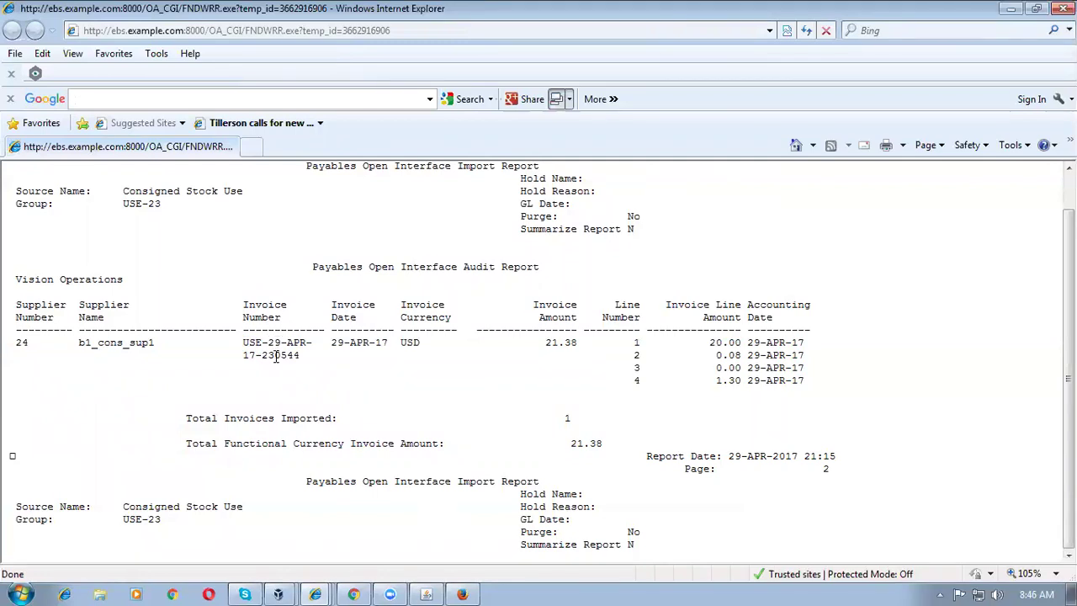
# Step: Highlight the 21.38 amount and 'Total Invoices Imported: 1', then return to the iSupplier Portal window
pyautogui.doubleClick(549, 344)
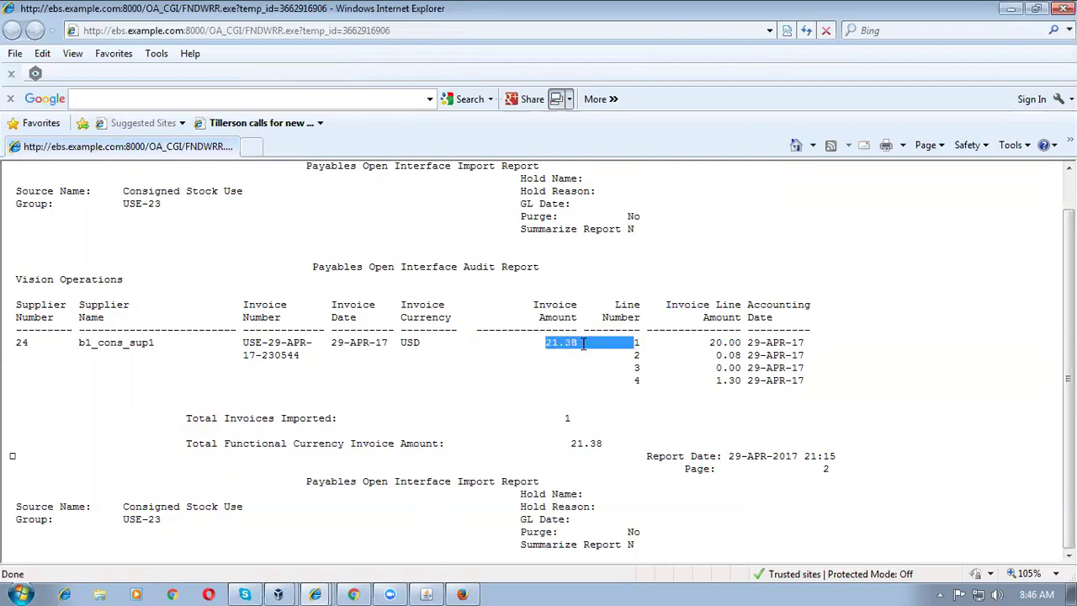
pyautogui.click(446, 362)
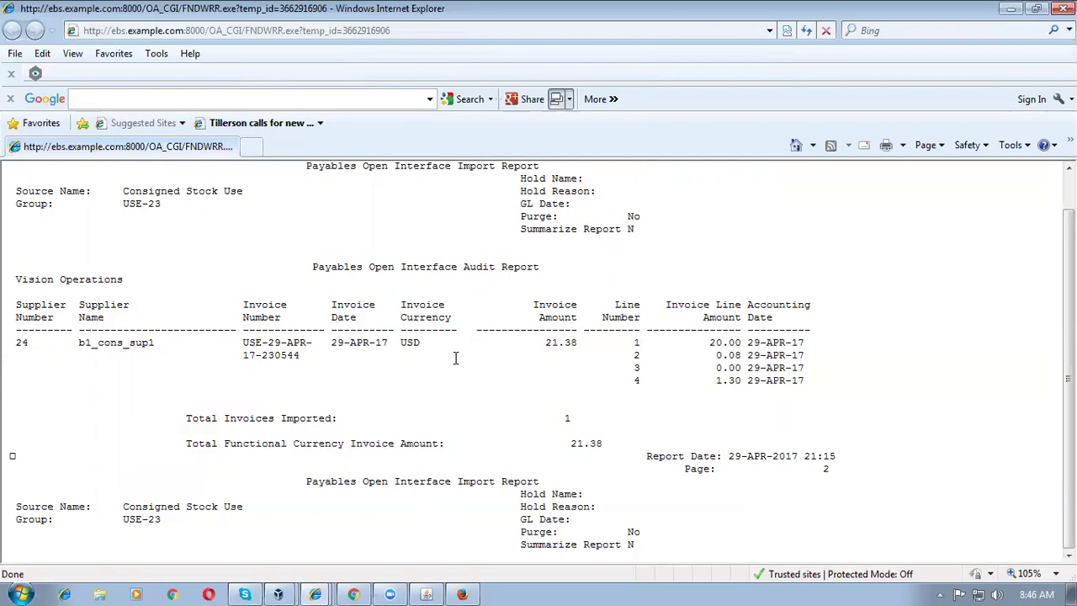
pyautogui.moveTo(187, 418); pyautogui.dragTo(600, 412)
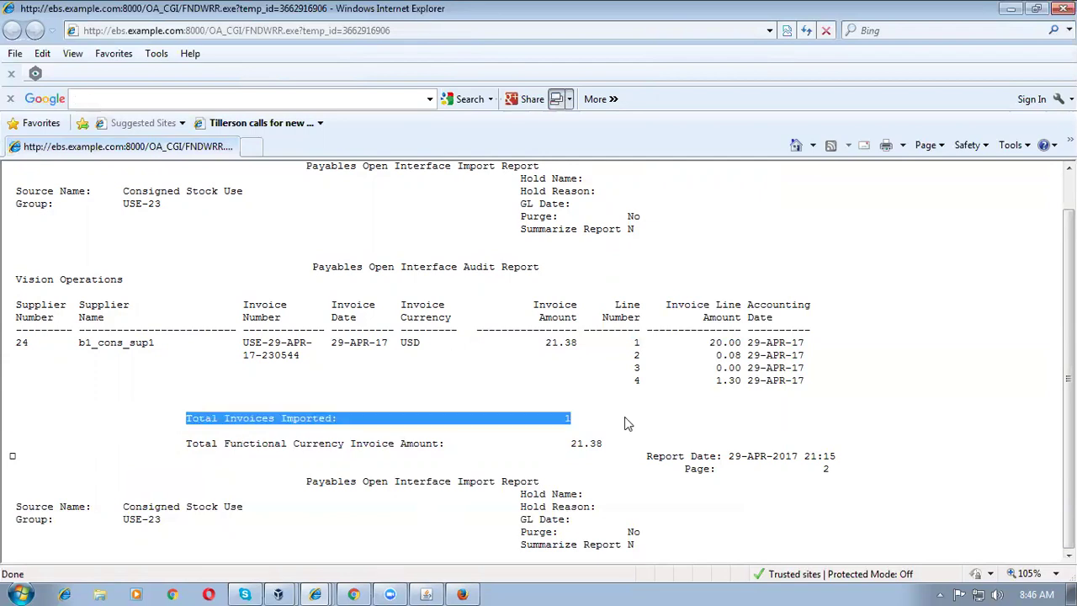
pyautogui.click(352, 593)
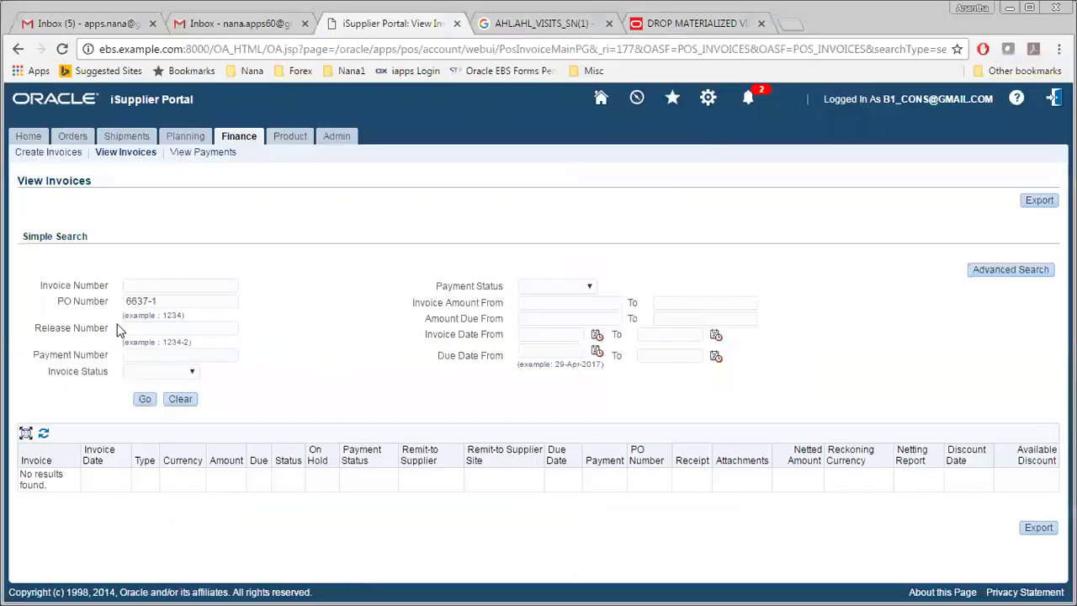
# Step: Search View Invoices with the PO number's trailing digit removed, listing the 21.38 USD Not Paid invoice
pyautogui.click(146, 400)
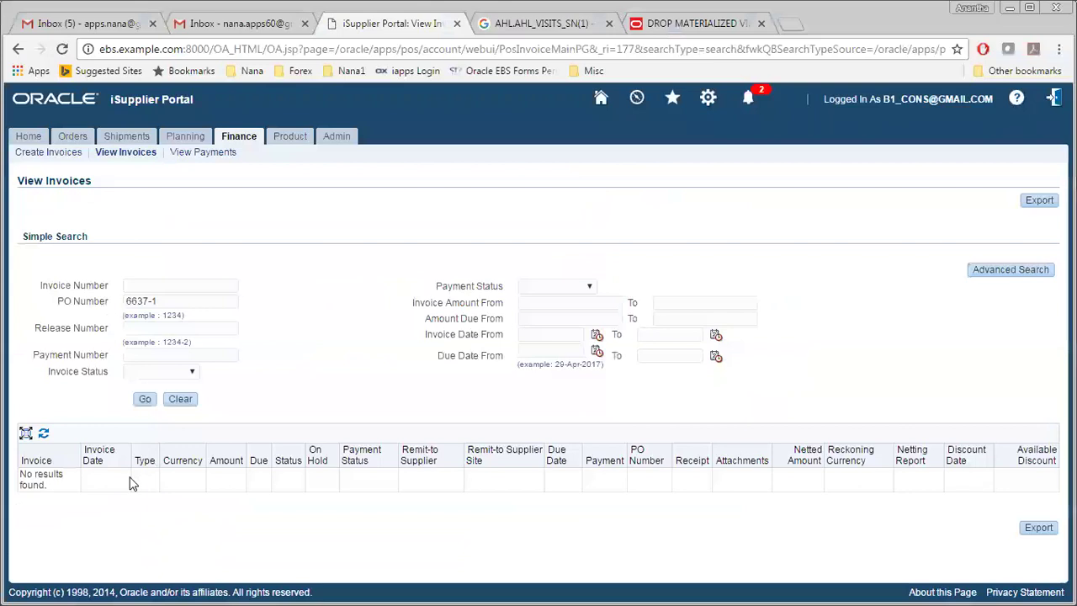
pyautogui.click(170, 299)
pyautogui.press('BackSpace')
pyautogui.click(284, 340)
pyautogui.click(148, 406)
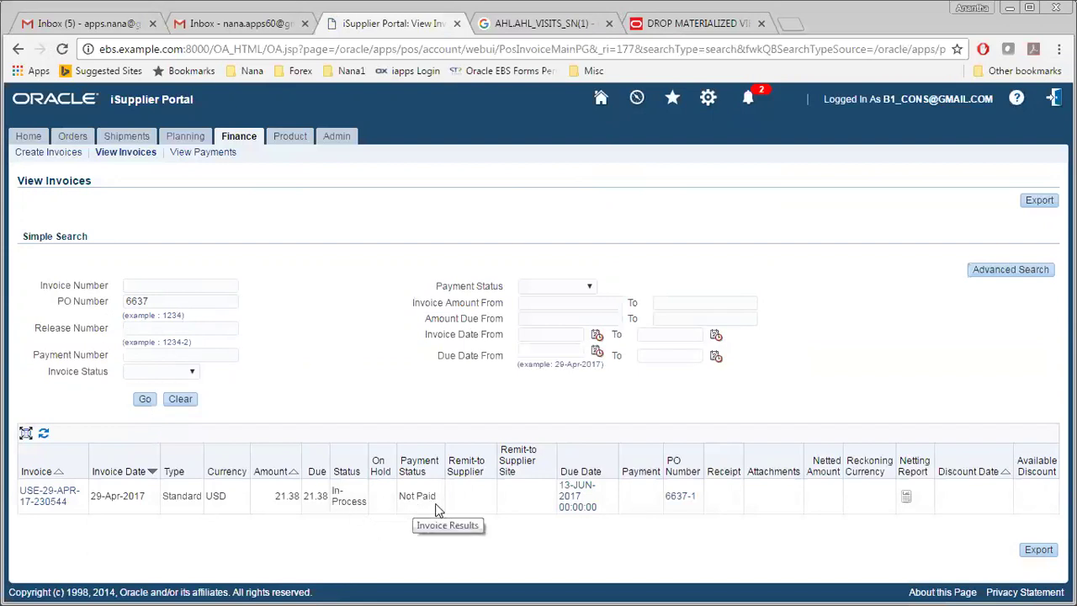
# Step: Rerun the invoice search from Home > Invoices, then open the Product tab's Supplier Items page
pyautogui.click(24, 139)
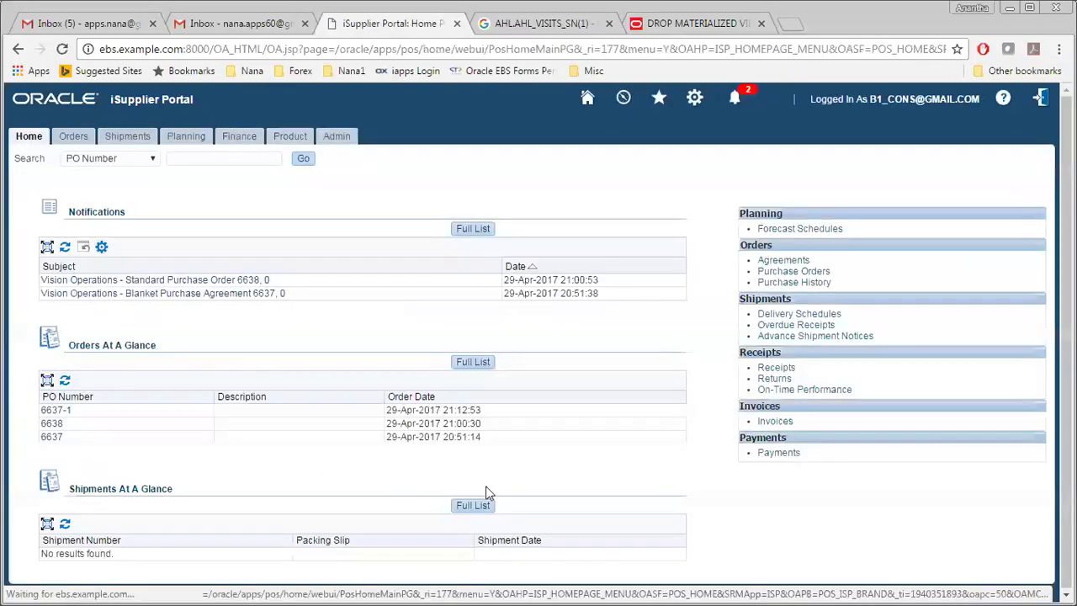
pyautogui.click(772, 425)
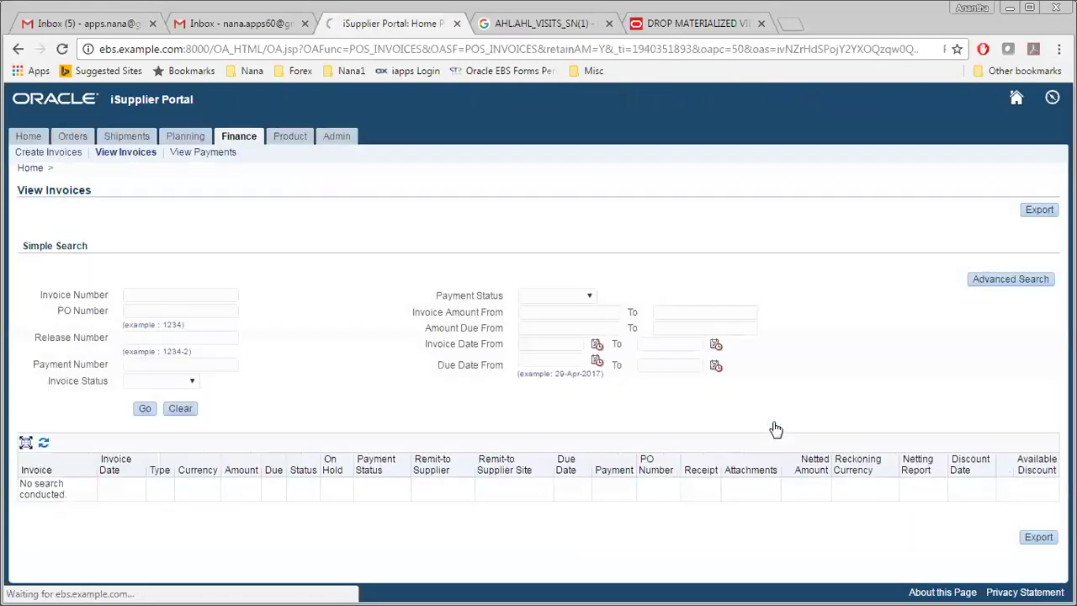
pyautogui.click(146, 409)
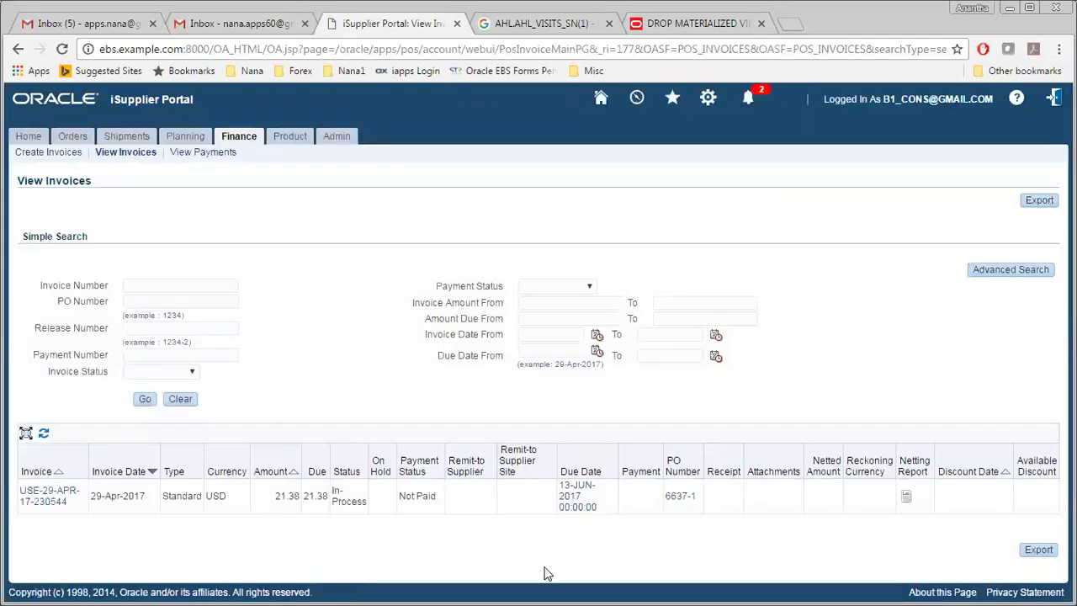
pyautogui.click(22, 137)
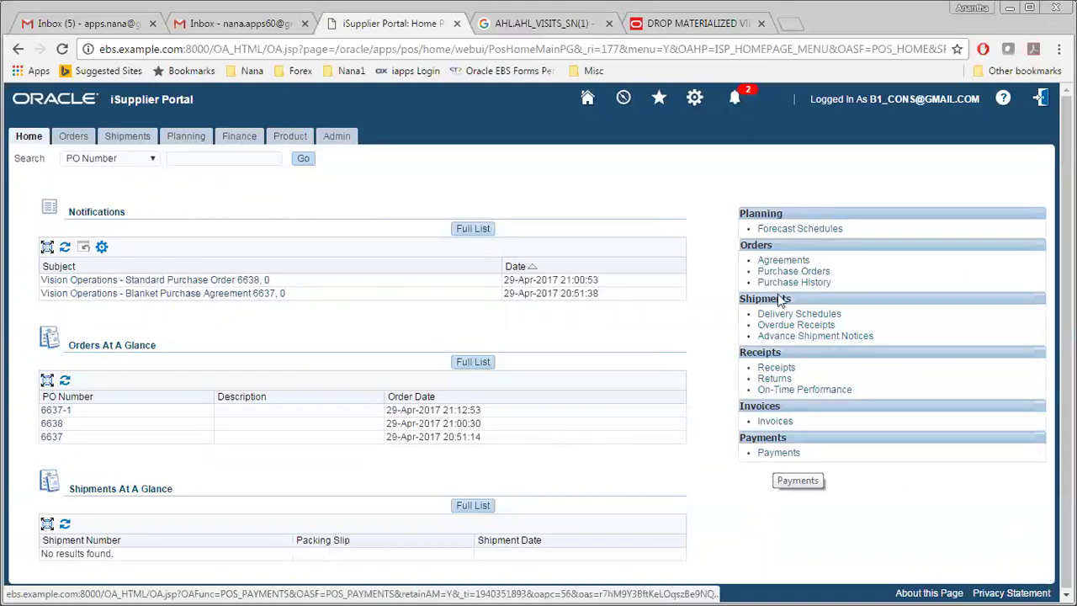
pyautogui.click(289, 142)
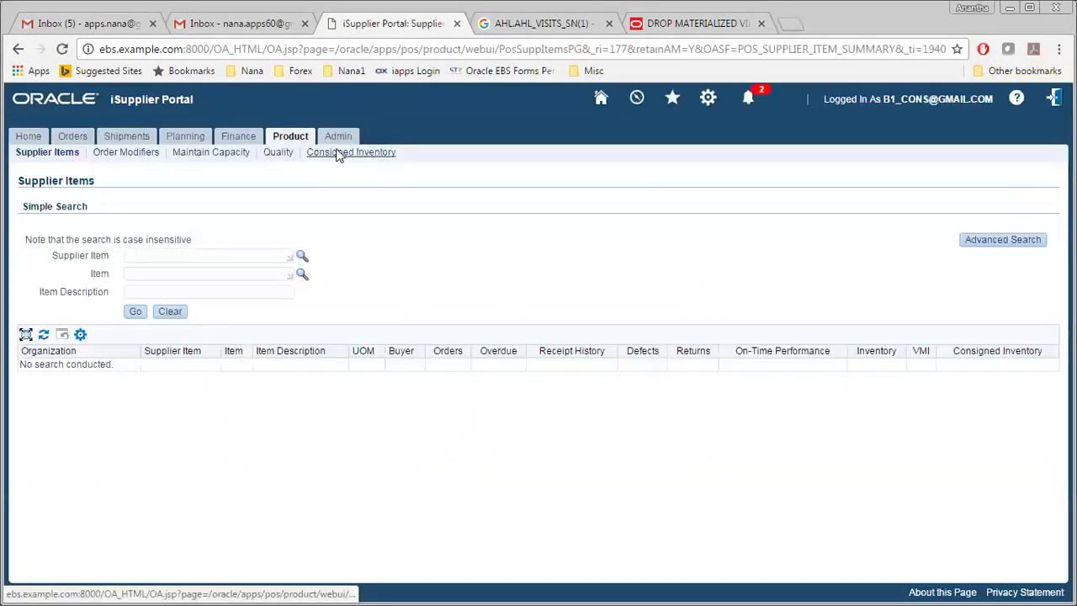
# Step: Search Consigned Inventory for item b1_cons_item1, then return to the portal Home page
pyautogui.click(337, 153)
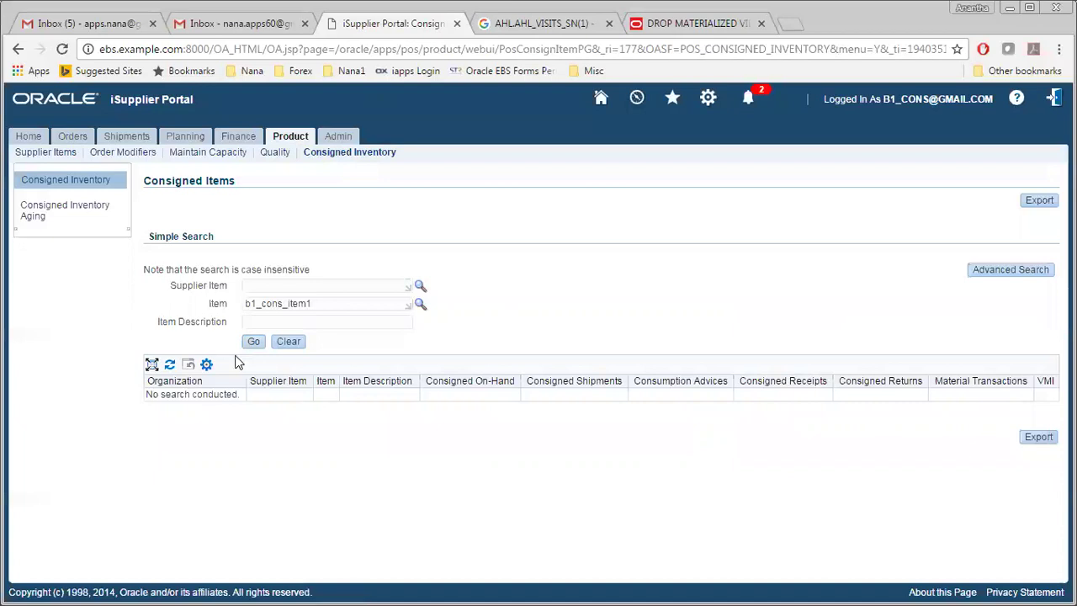
pyautogui.click(254, 345)
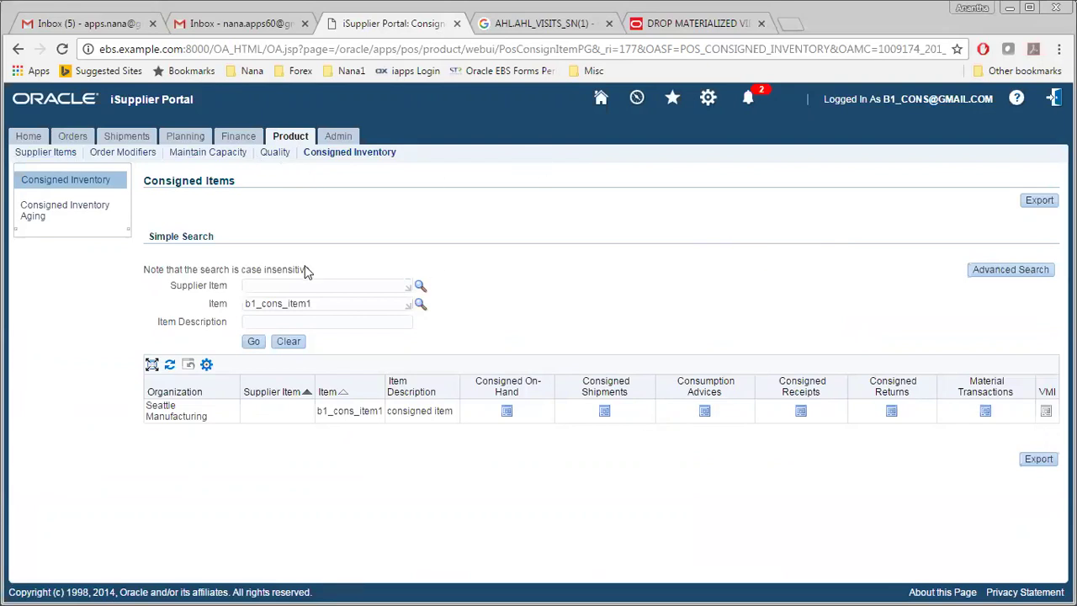
pyautogui.click(59, 158)
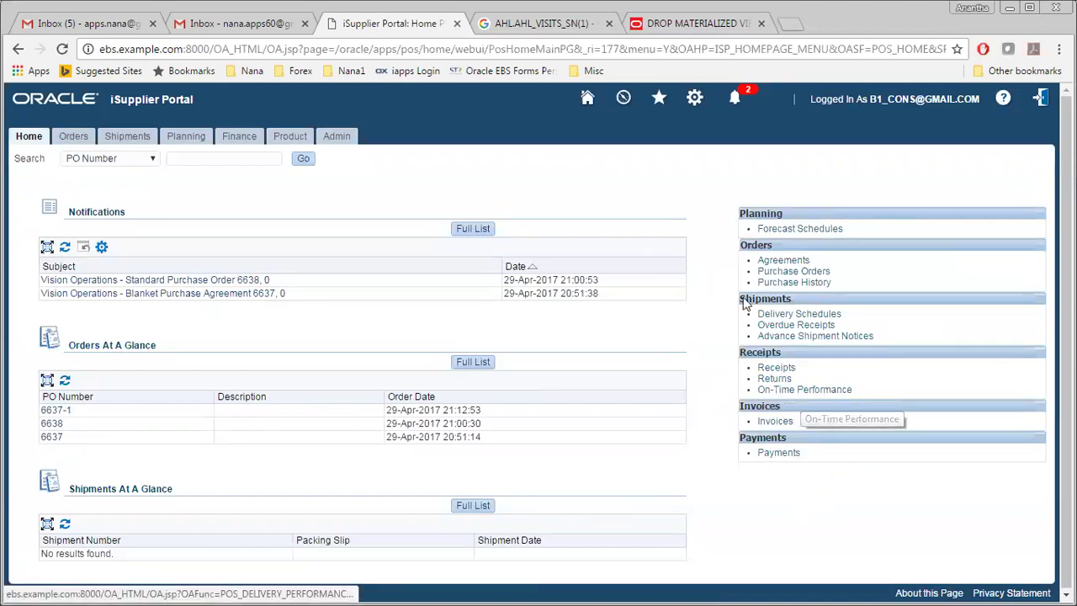
# Step: Browse the Orders, Shipments and Planning schedule pages, then open the Finance Create Invoices page
pyautogui.click(73, 139)
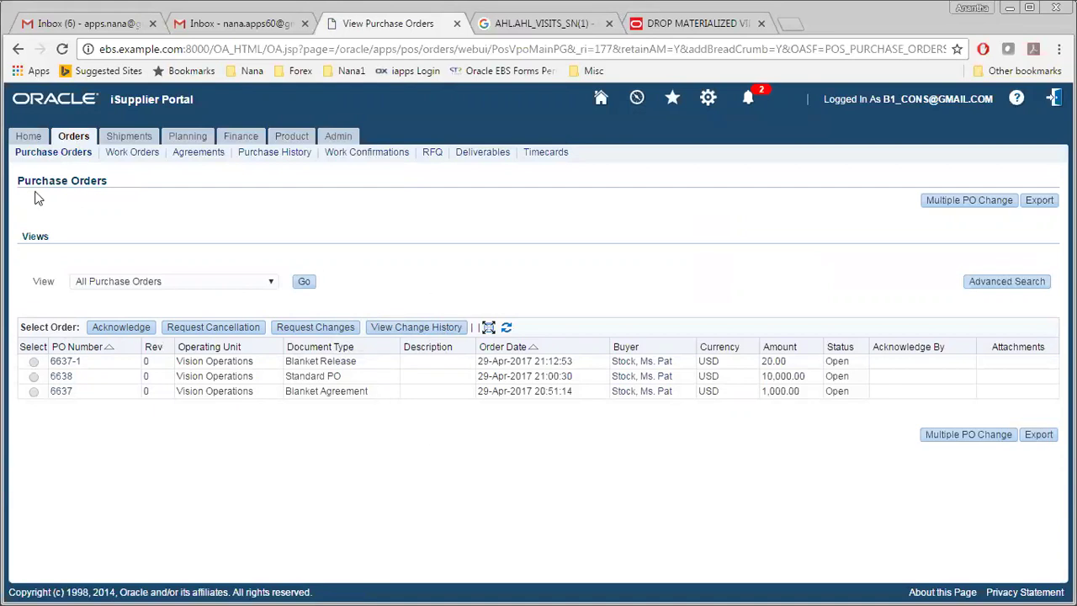
pyautogui.click(118, 139)
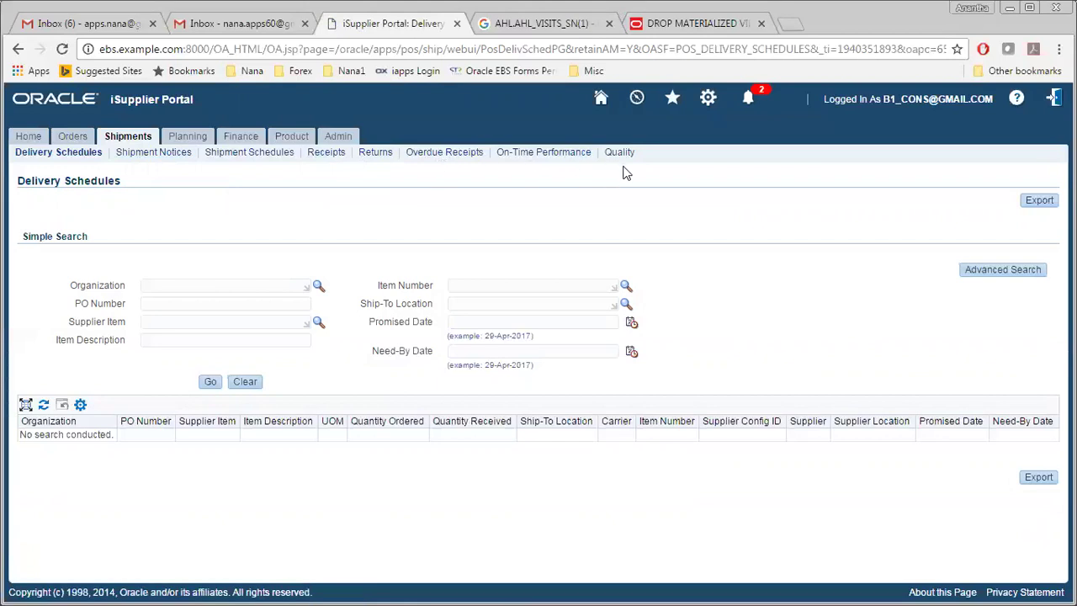
pyautogui.click(188, 138)
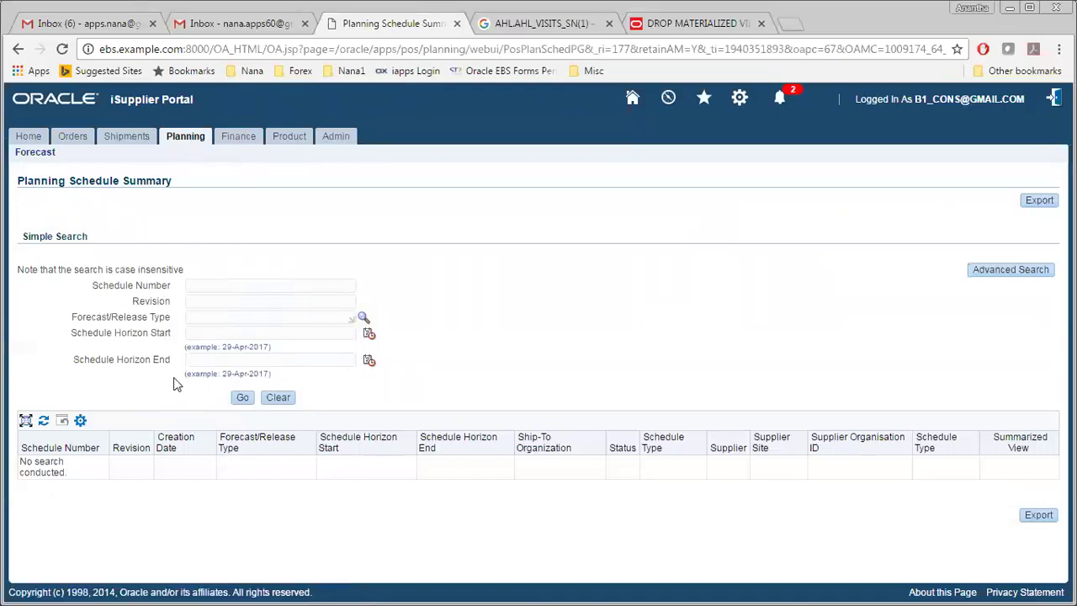
pyautogui.click(196, 333)
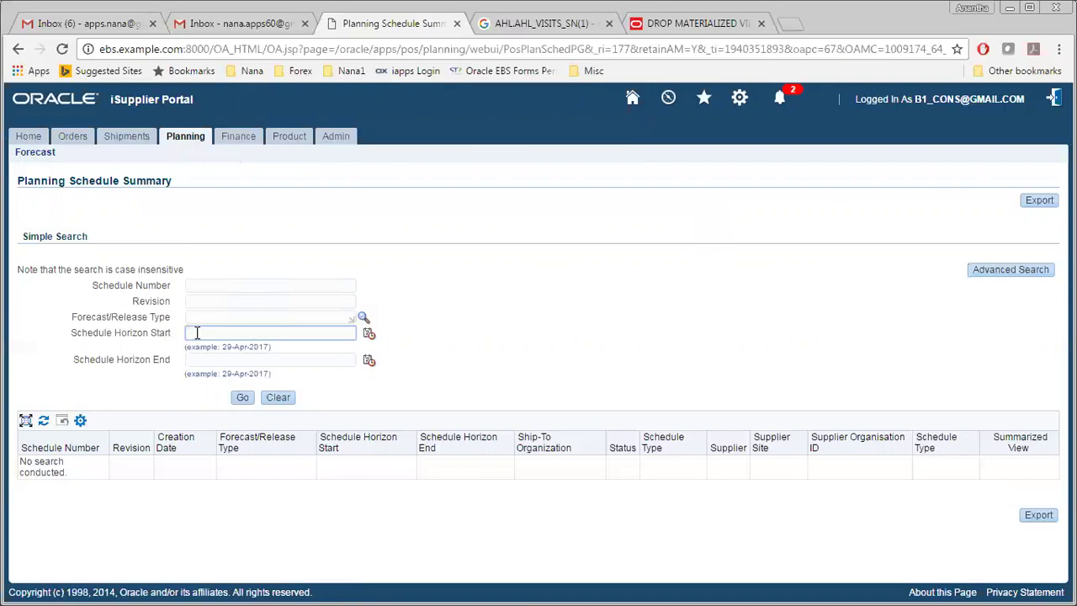
pyautogui.click(237, 144)
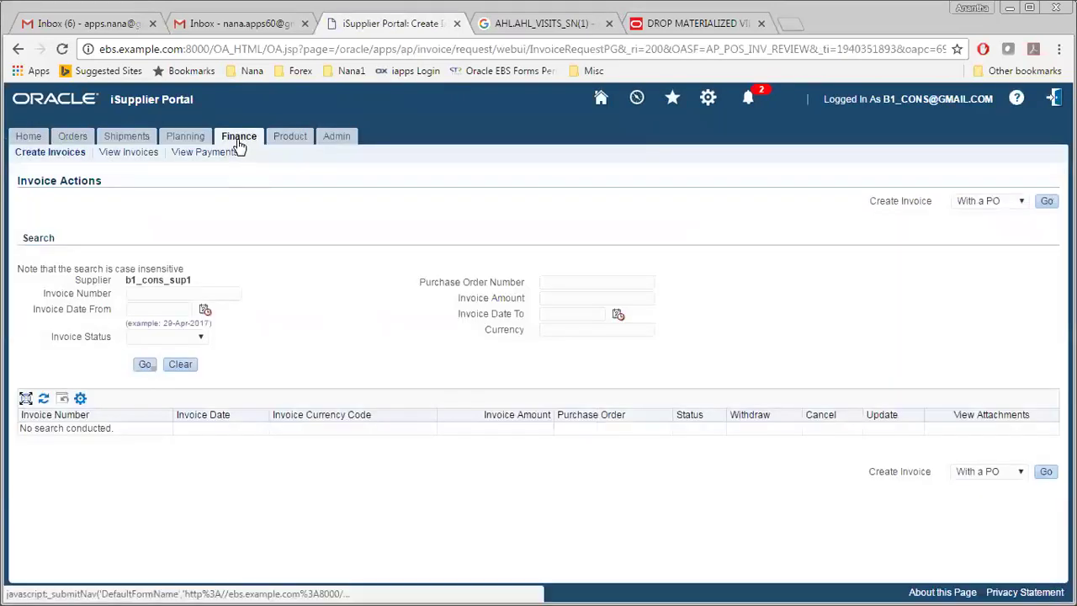
# Step: Start creating a new invoice Without a PO
pyautogui.click(978, 203)
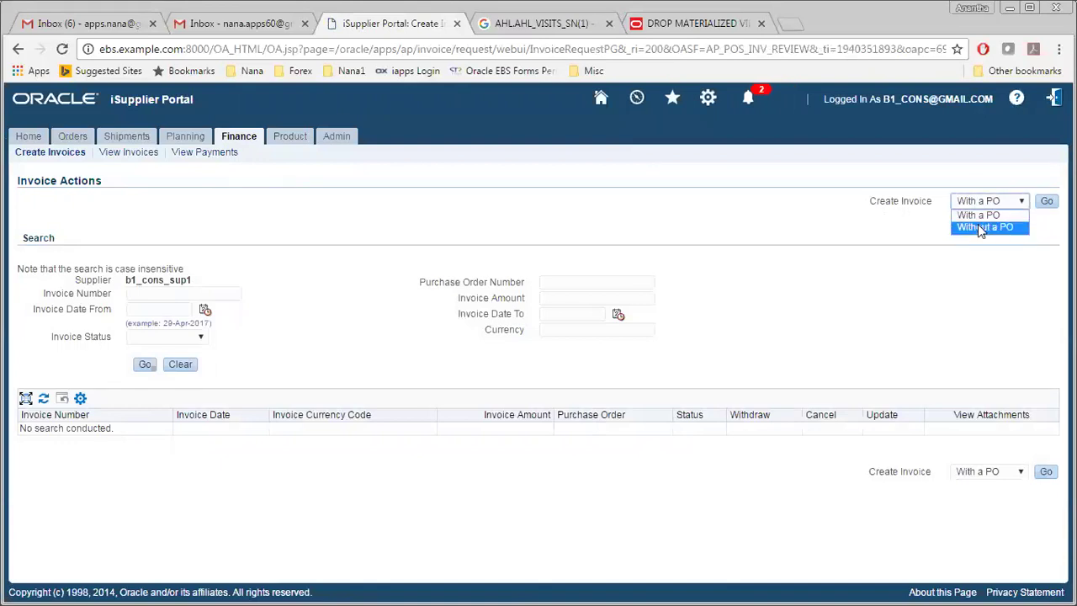
pyautogui.click(981, 227)
pyautogui.click(1046, 205)
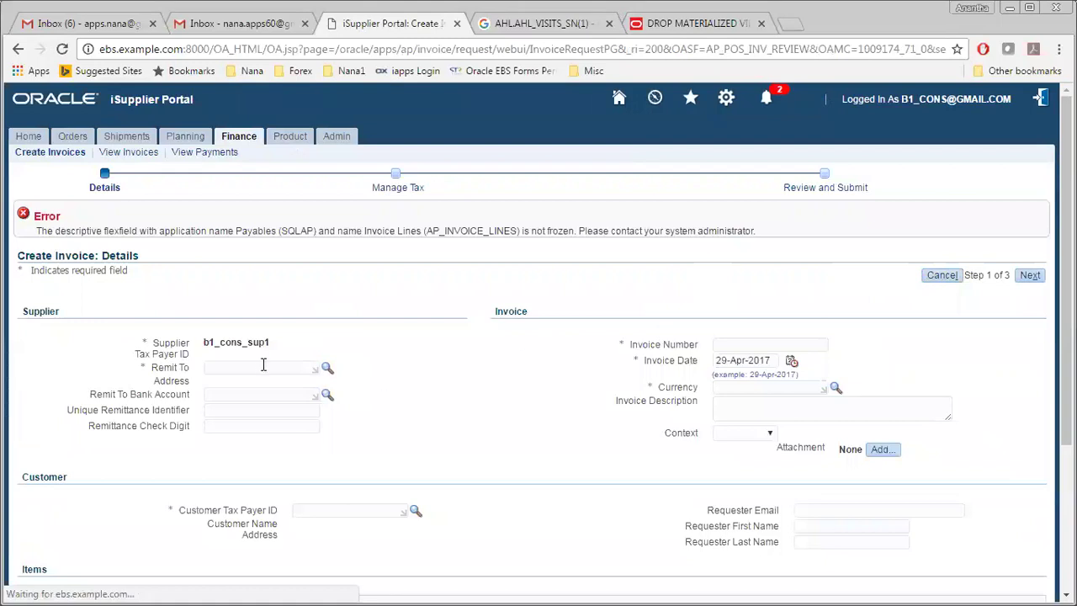
# Step: Set Remit To to Site 1, leaving the empty Remit To Bank Account lookup unset
pyautogui.click(259, 365)
pyautogui.click(328, 369)
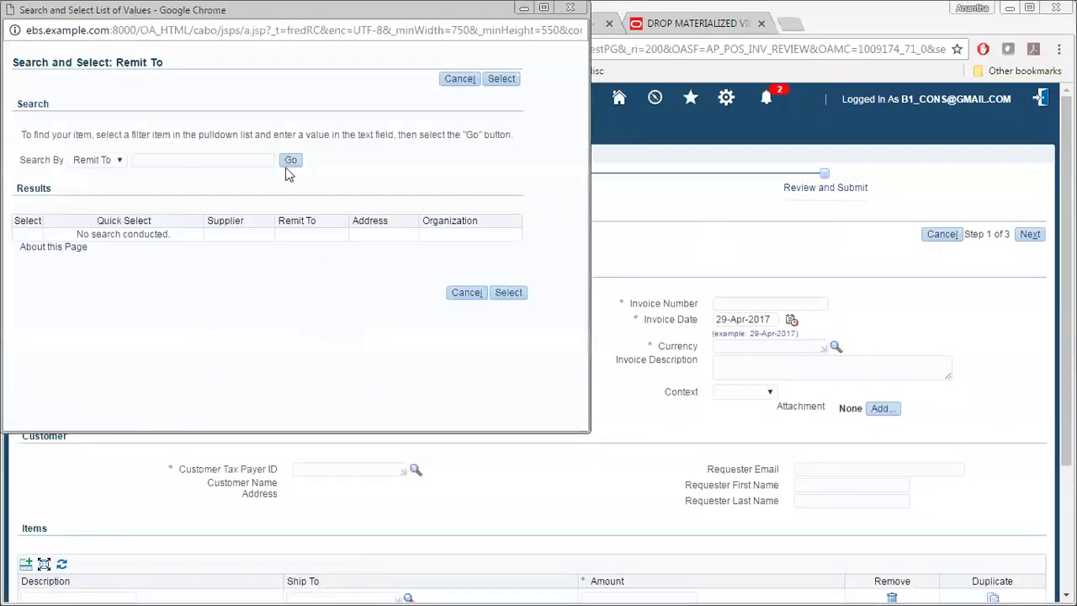
pyautogui.click(289, 160)
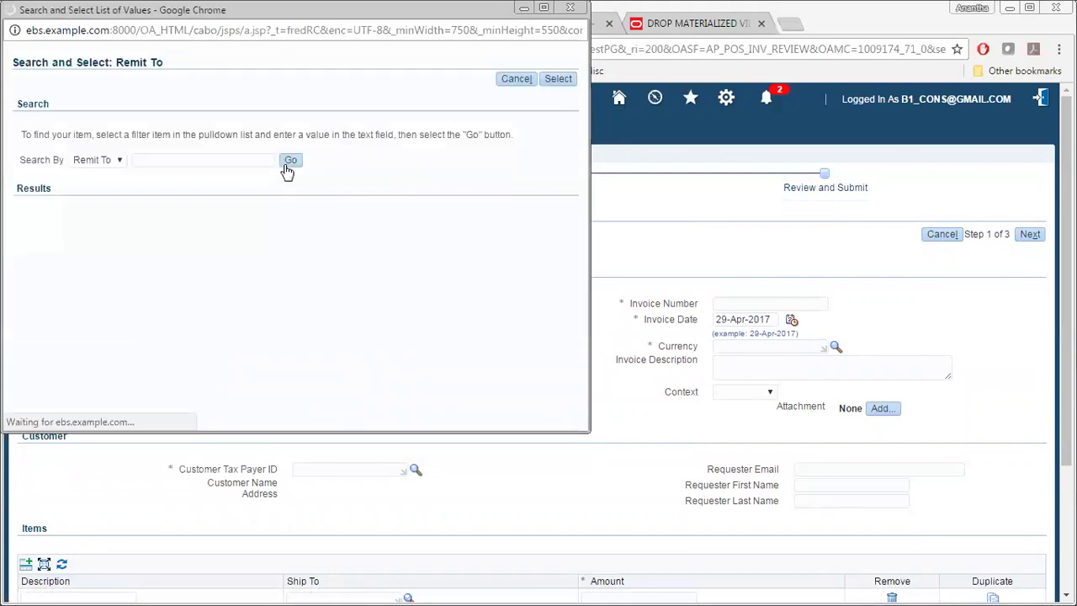
pyautogui.click(97, 243)
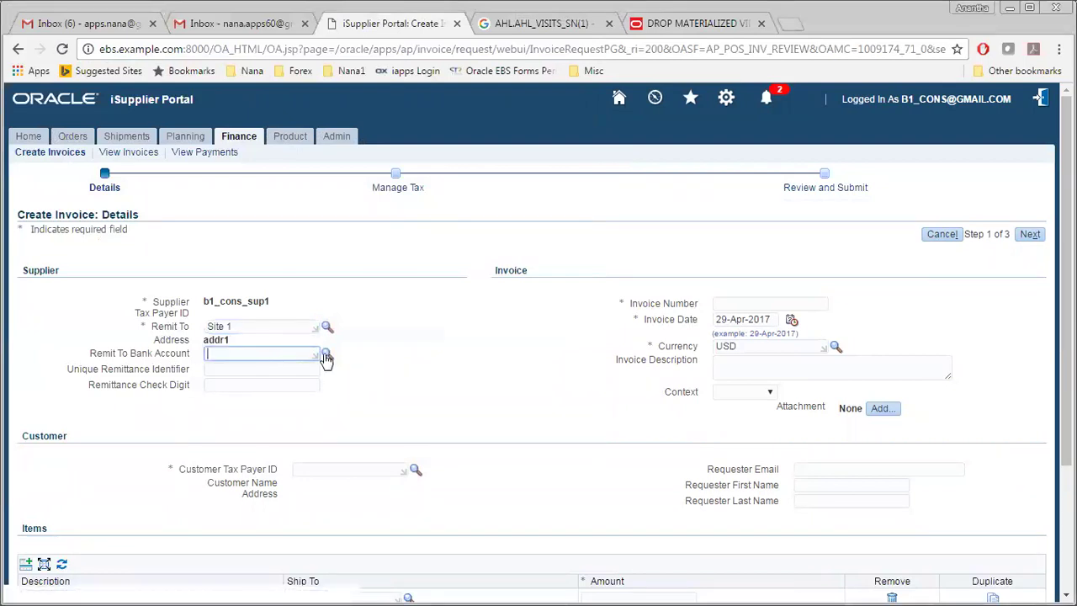
pyautogui.click(327, 354)
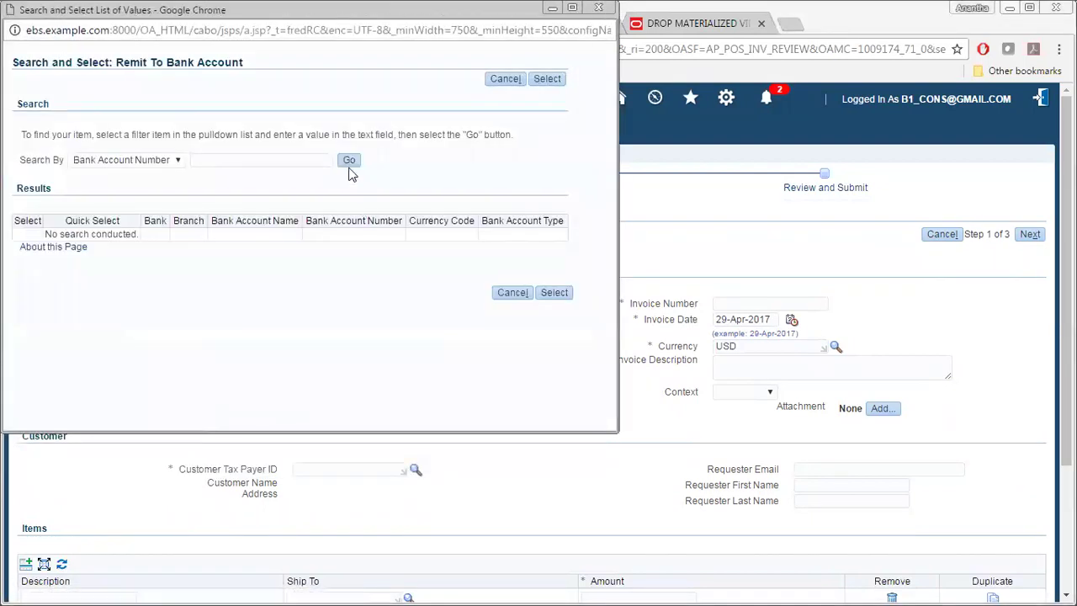
pyautogui.click(350, 166)
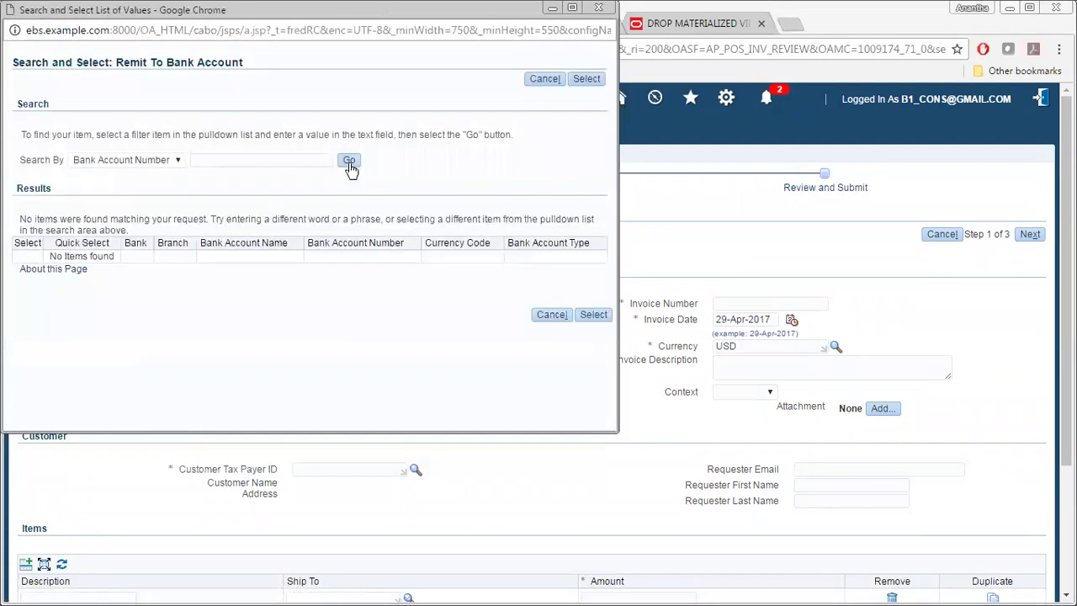
pyautogui.click(544, 81)
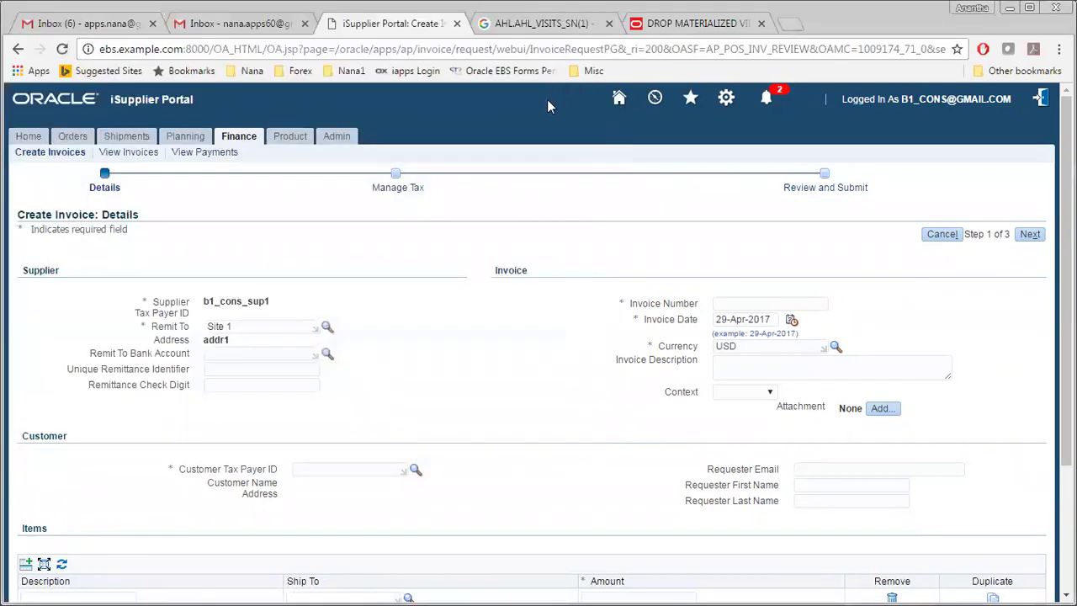
# Step: Enter invoice number 2001 and description 'test inv from sup portal'
pyautogui.click(715, 305)
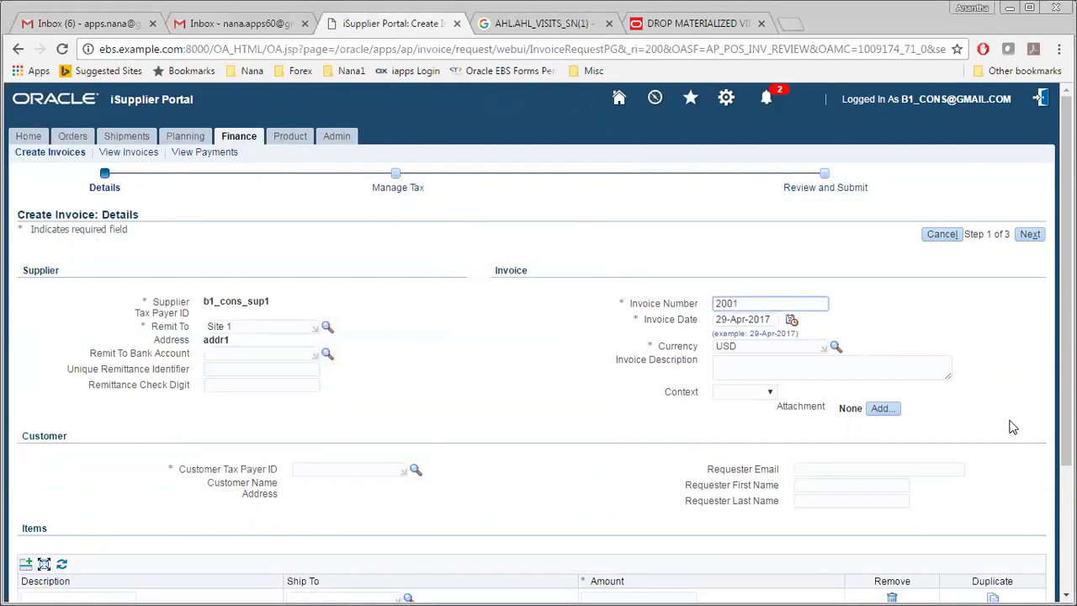
pyautogui.click(725, 369)
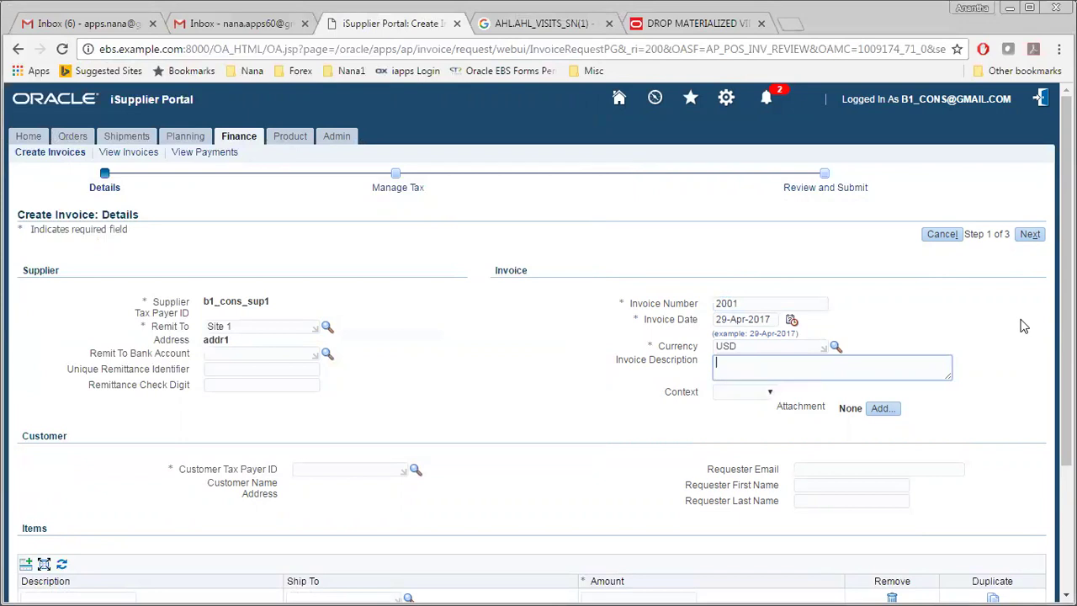
pyautogui.write('test inv from sup portal')
# Step: Choose customer tax payer SYS11100, Vision Operations from the lookup
pyautogui.click(306, 469)
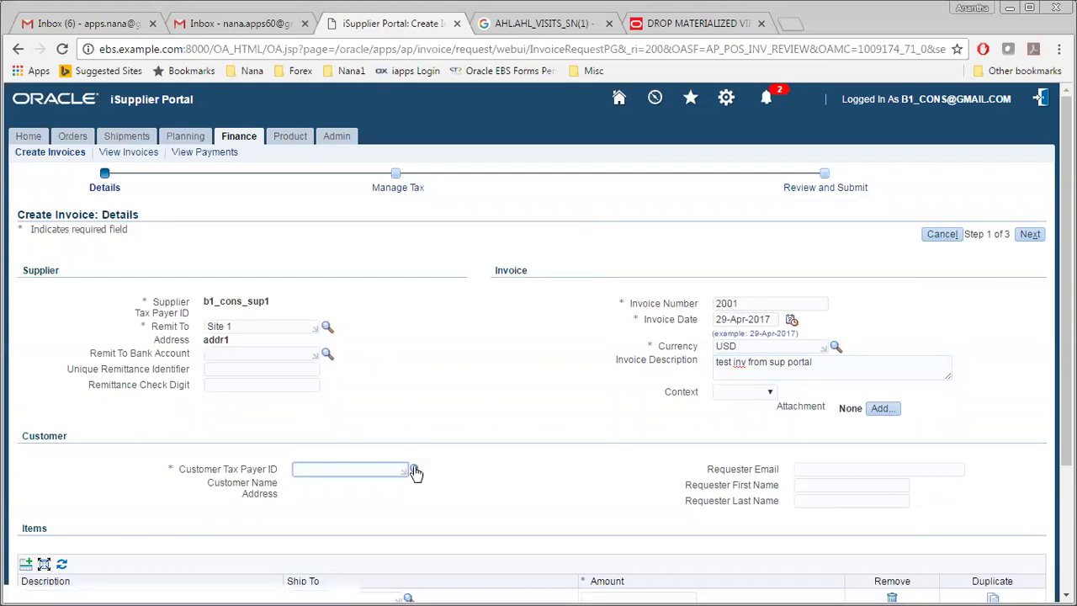
pyautogui.click(416, 470)
pyautogui.click(344, 162)
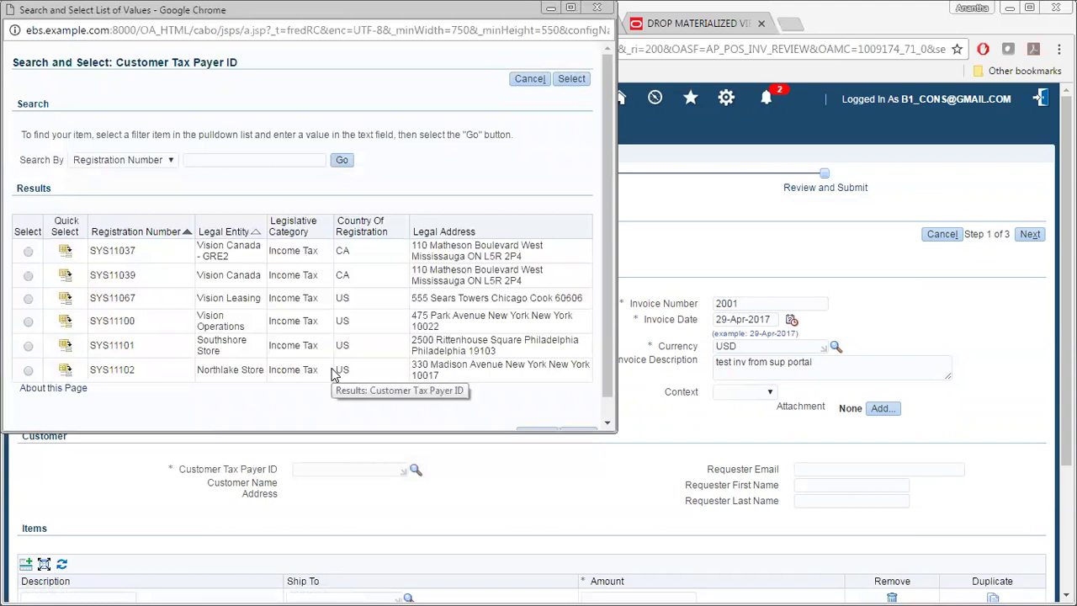
pyautogui.scroll(-1, 333, 374)
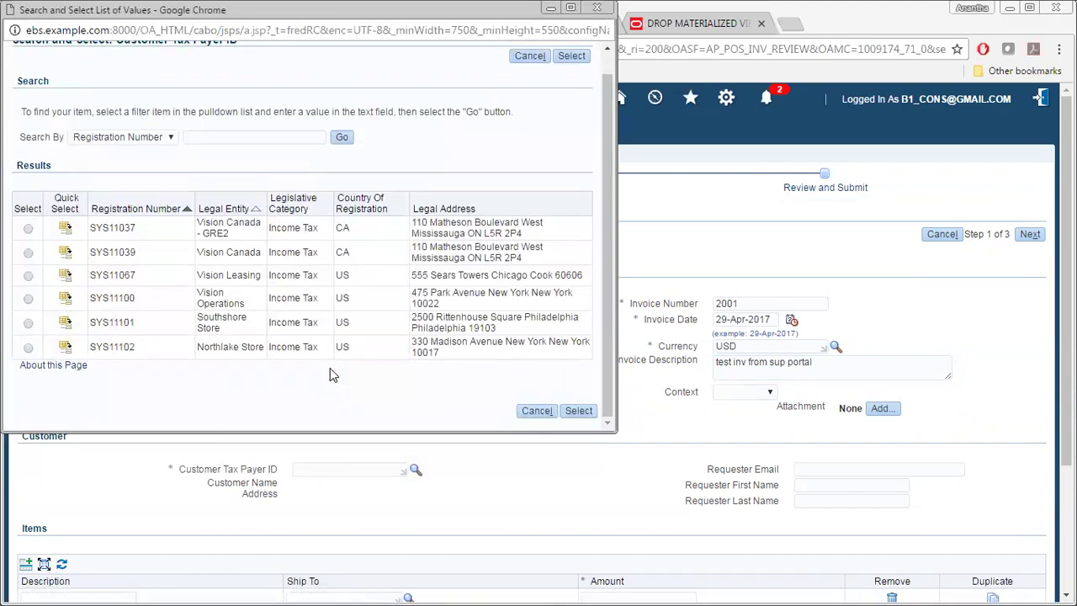
pyautogui.click(66, 298)
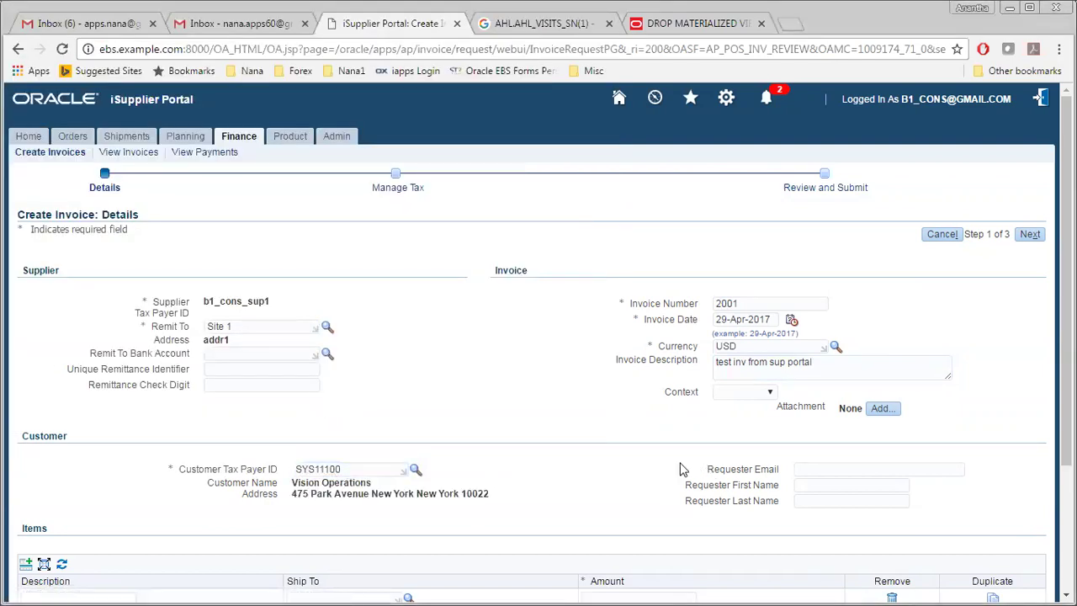
pyautogui.scroll(-3, 683, 469)
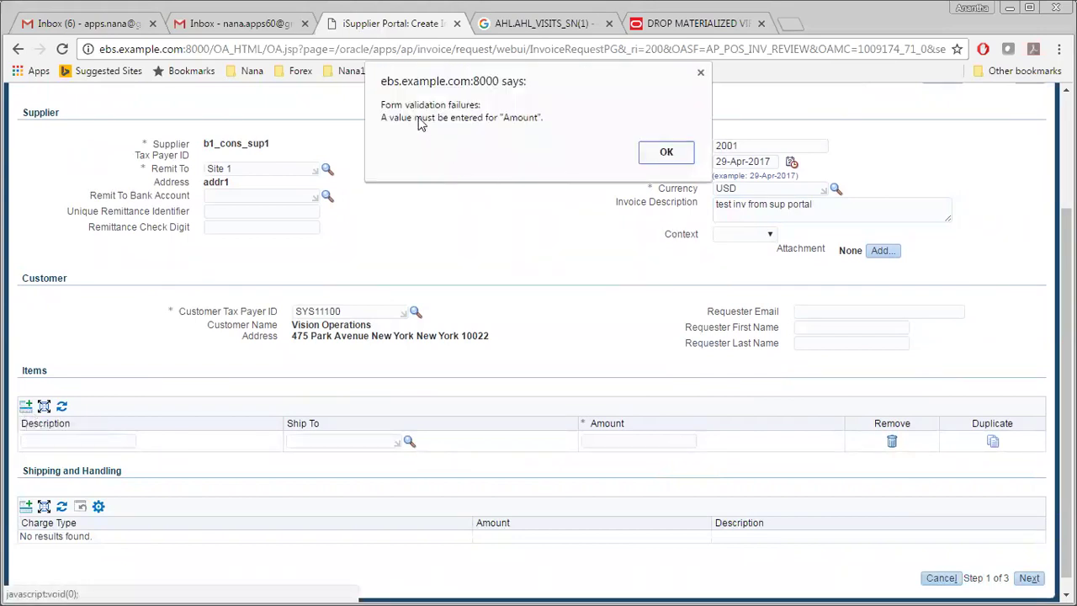
# Step: Dismiss the missing-amount alert and enter a line amount of 12
pyautogui.click(656, 150)
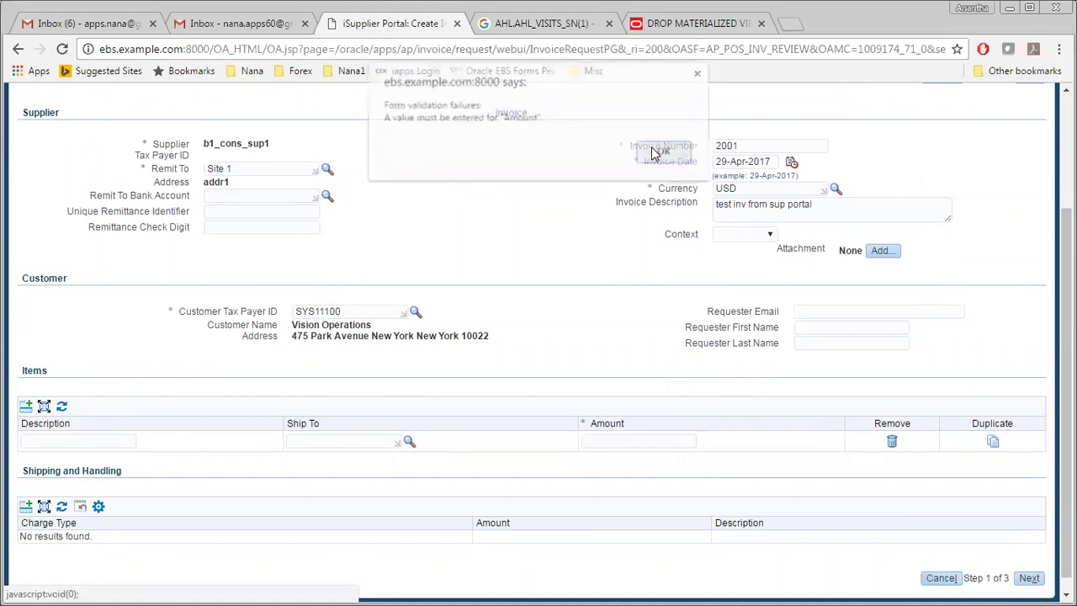
pyautogui.click(613, 443)
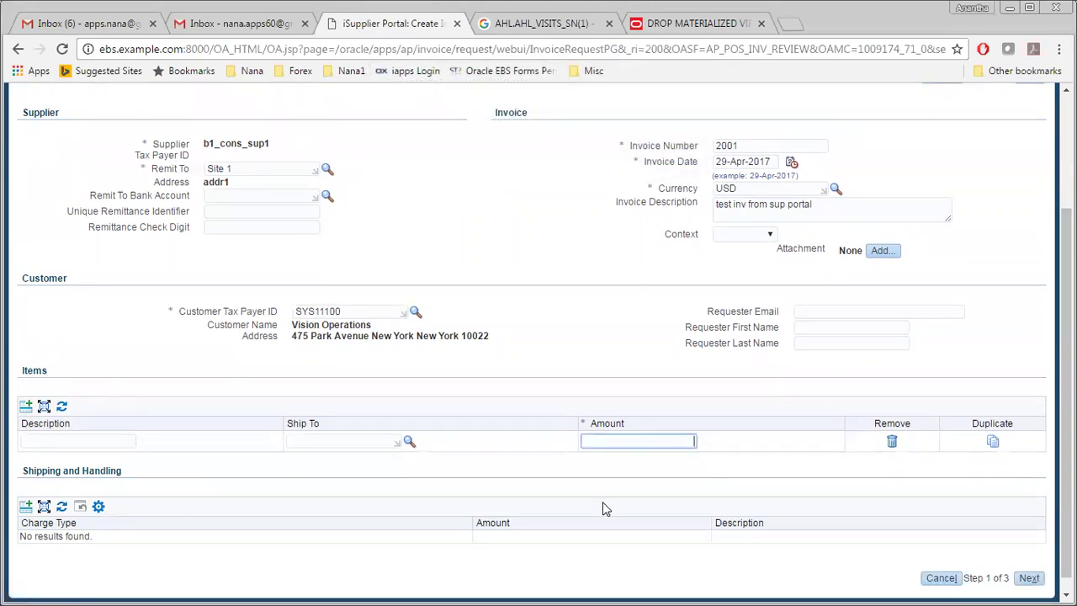
pyautogui.write('12')
pyautogui.click(527, 370)
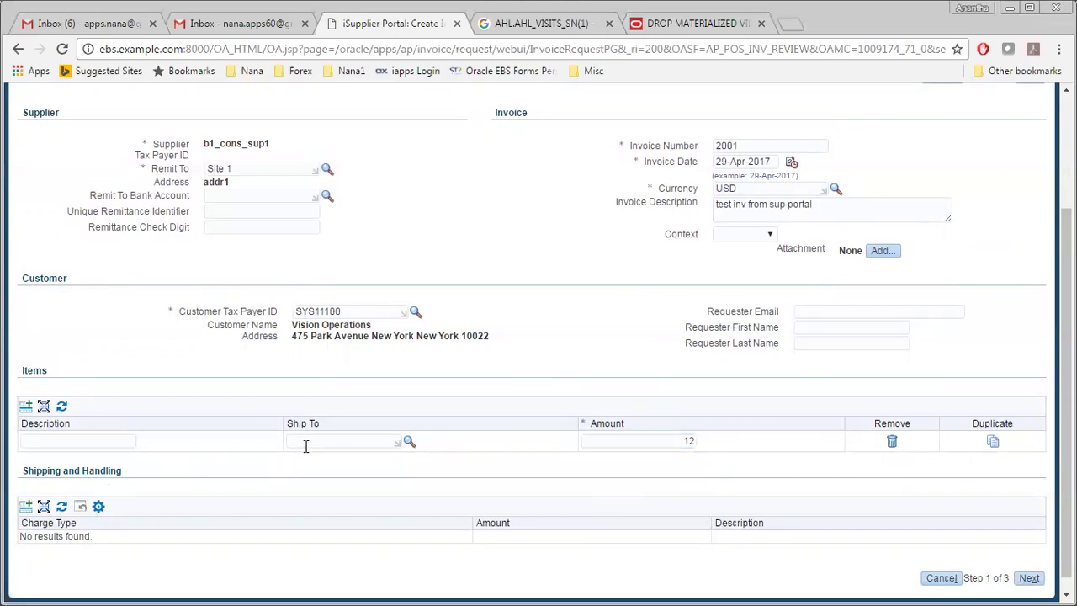
# Step: Set the ship-to location to M1- Seattle Mfg and advance to the next step
pyautogui.click(407, 443)
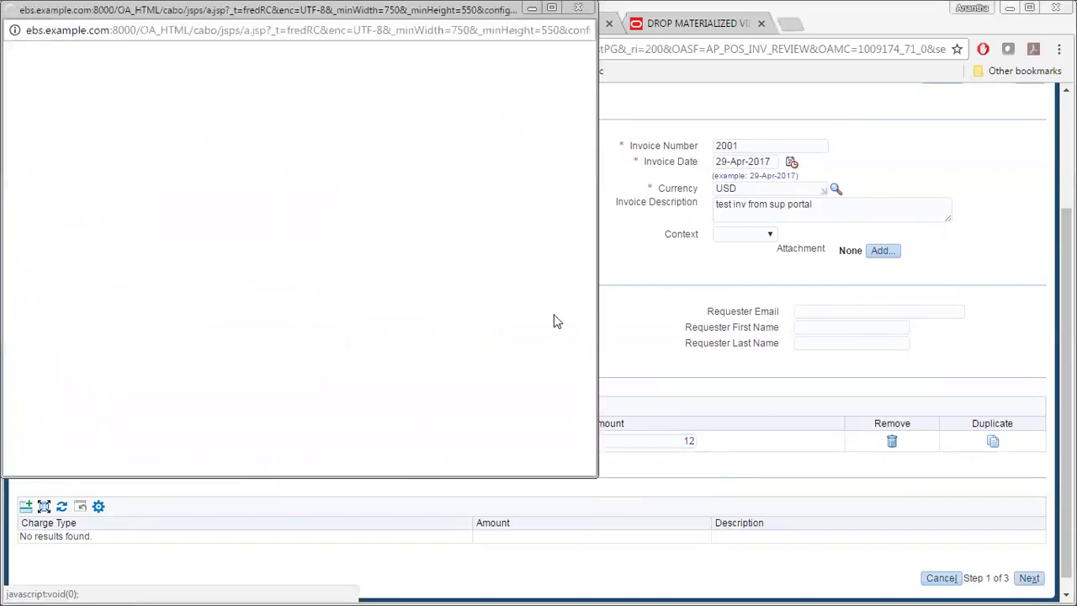
pyautogui.click(257, 161)
pyautogui.write('M')
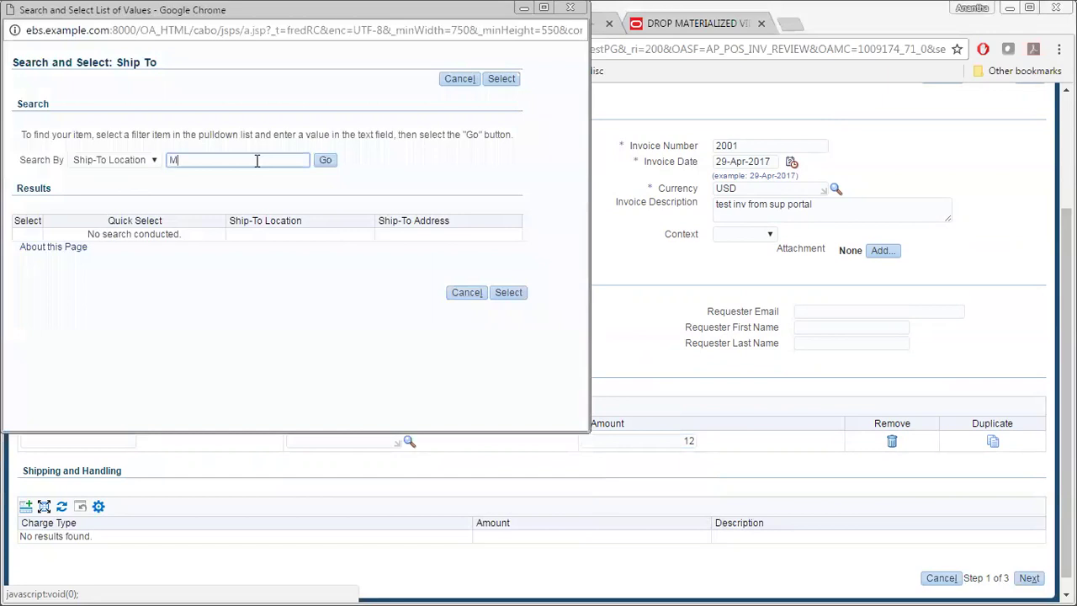
pyautogui.write('1')
pyautogui.press('Return')
pyautogui.click(99, 242)
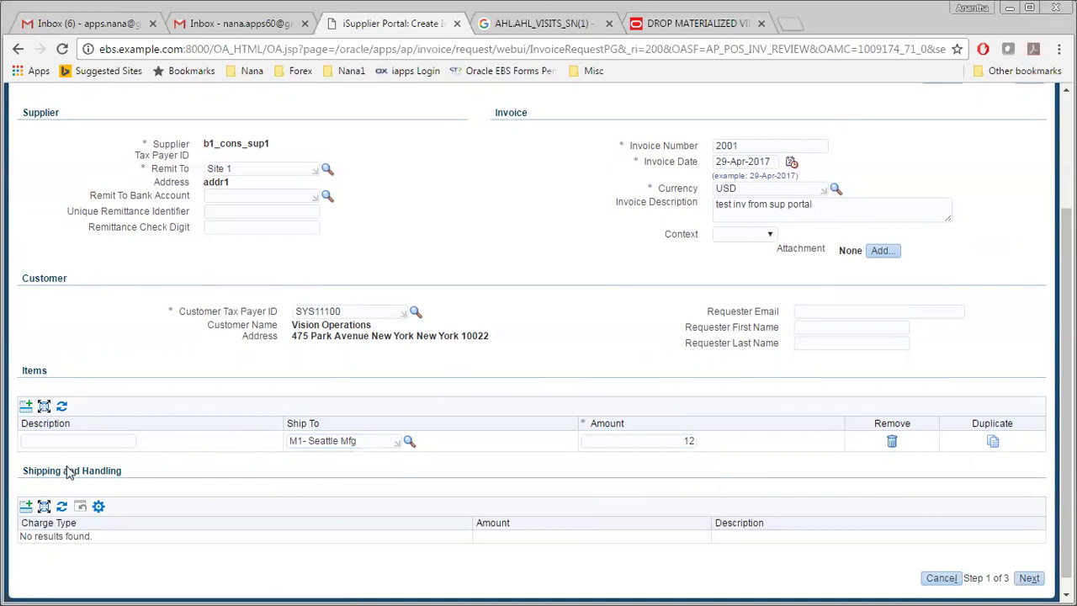
pyautogui.scroll(2, 626, 354)
pyautogui.click(1035, 236)
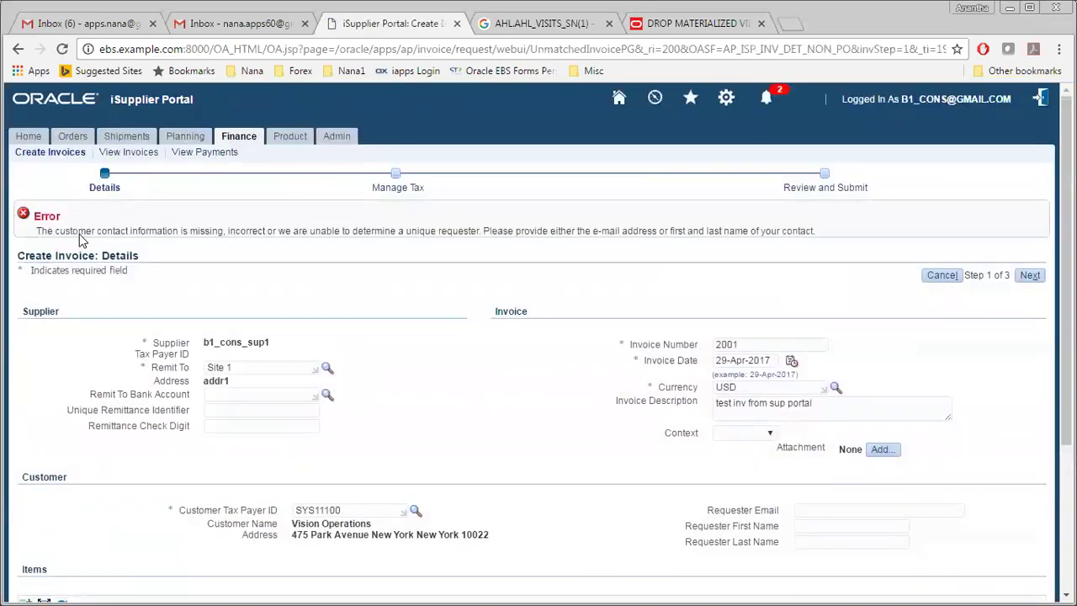
# Step: Fill in the requester's first and last name and try to advance the invoice
pyautogui.scroll(-2, 244, 264)
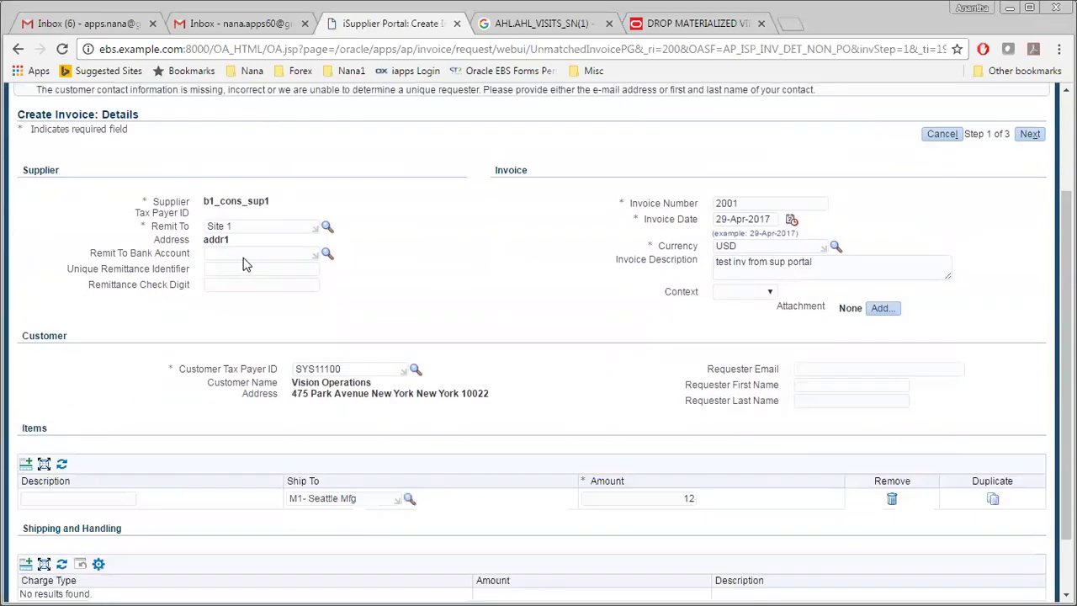
pyautogui.click(821, 352)
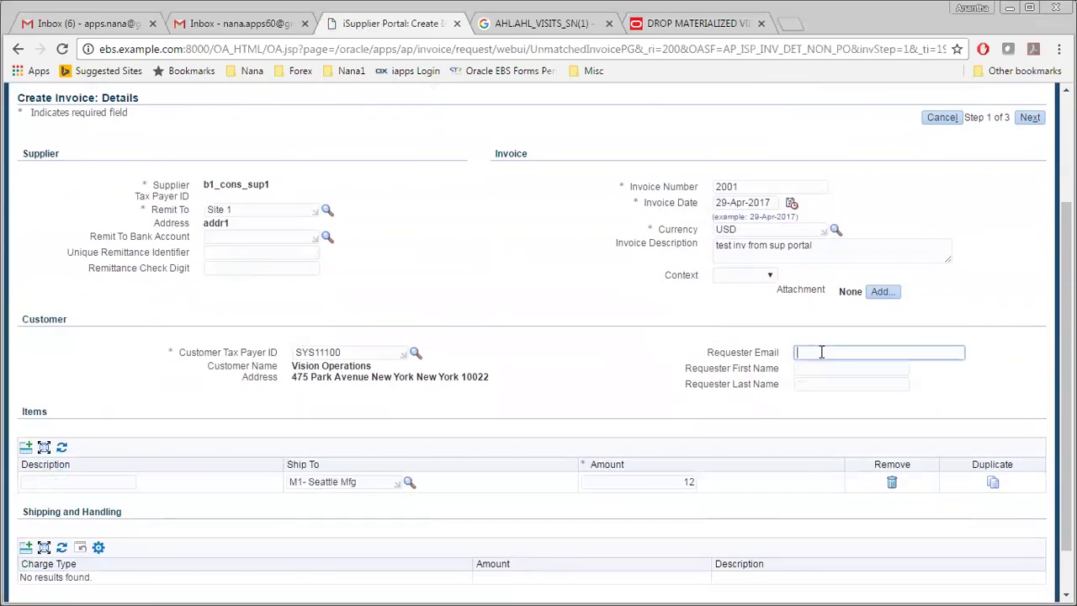
pyautogui.click(810, 369)
pyautogui.click(807, 389)
pyautogui.click(806, 368)
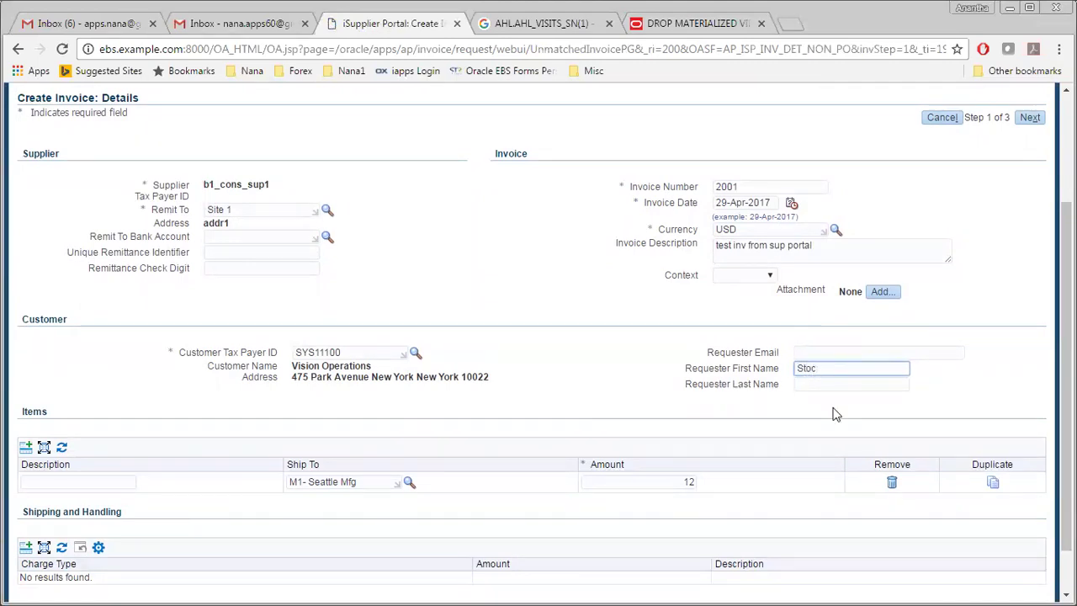
pyautogui.click(819, 385)
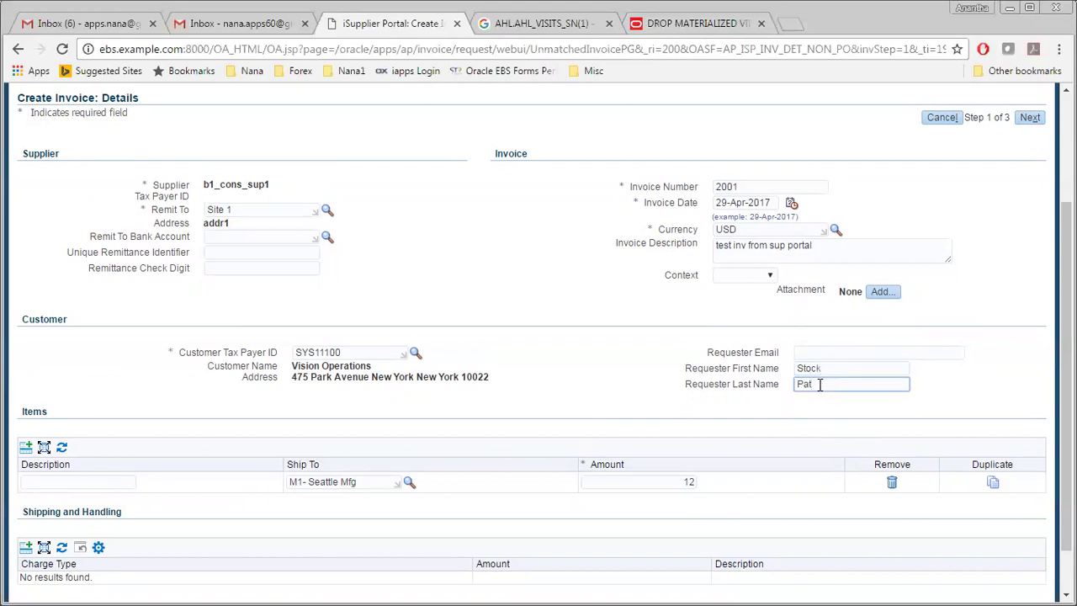
pyautogui.click(564, 278)
pyautogui.click(1019, 121)
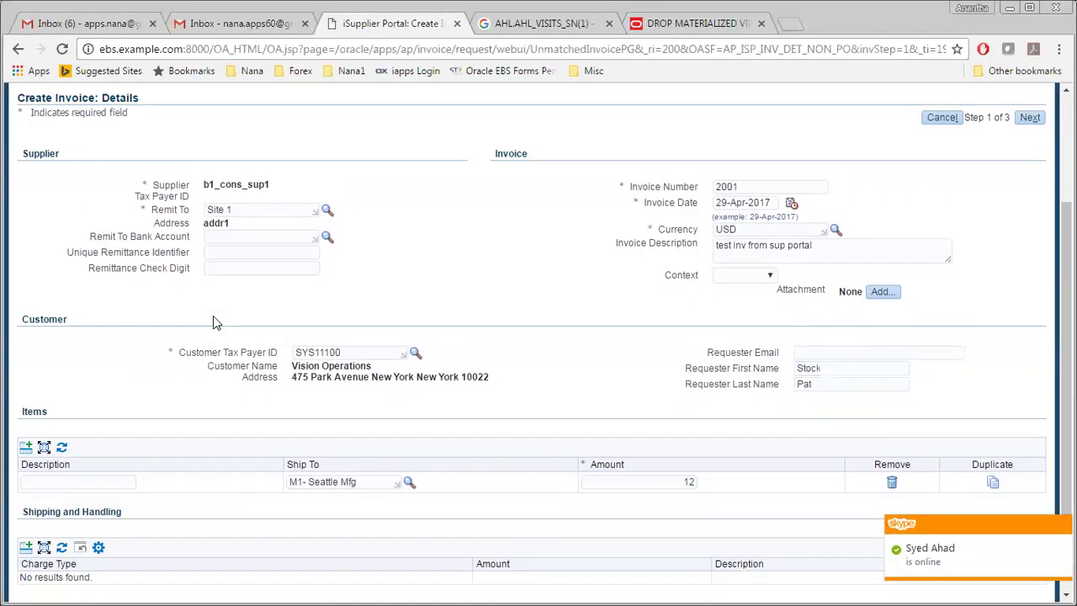
# Step: Re-enter the requester's first and last name and advance to the Manage Tax step
pyautogui.click(813, 352)
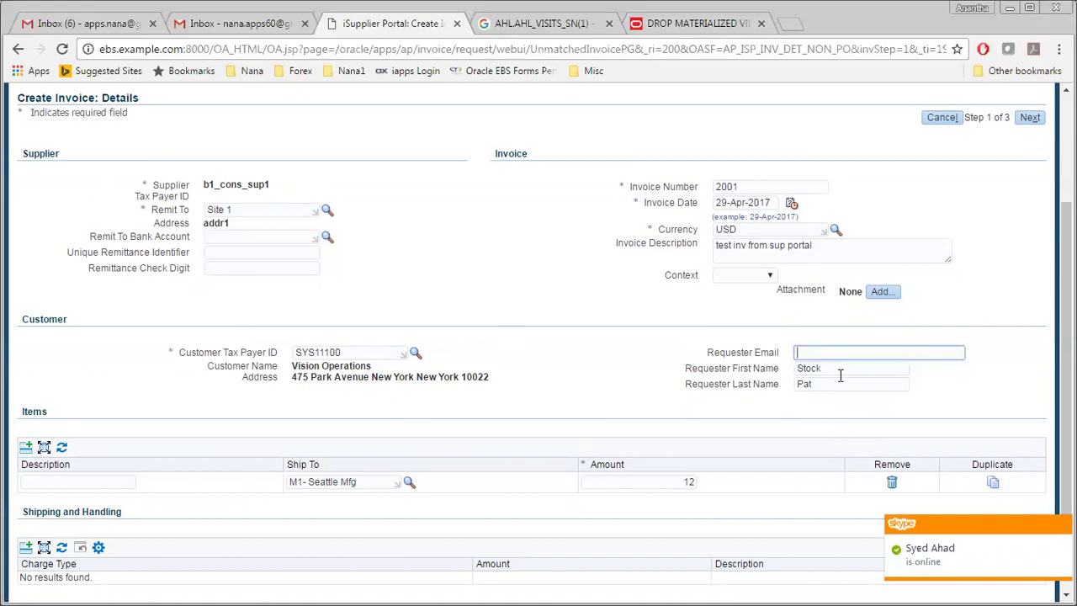
pyautogui.press('Tab')
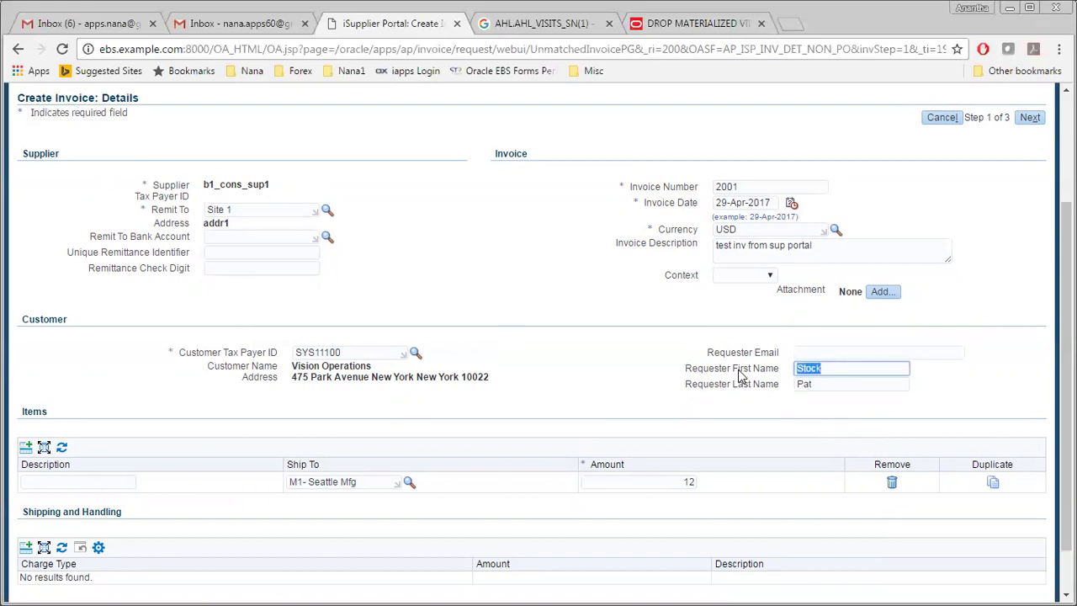
pyautogui.write('Pat')
pyautogui.press('Tab')
pyautogui.write('S')
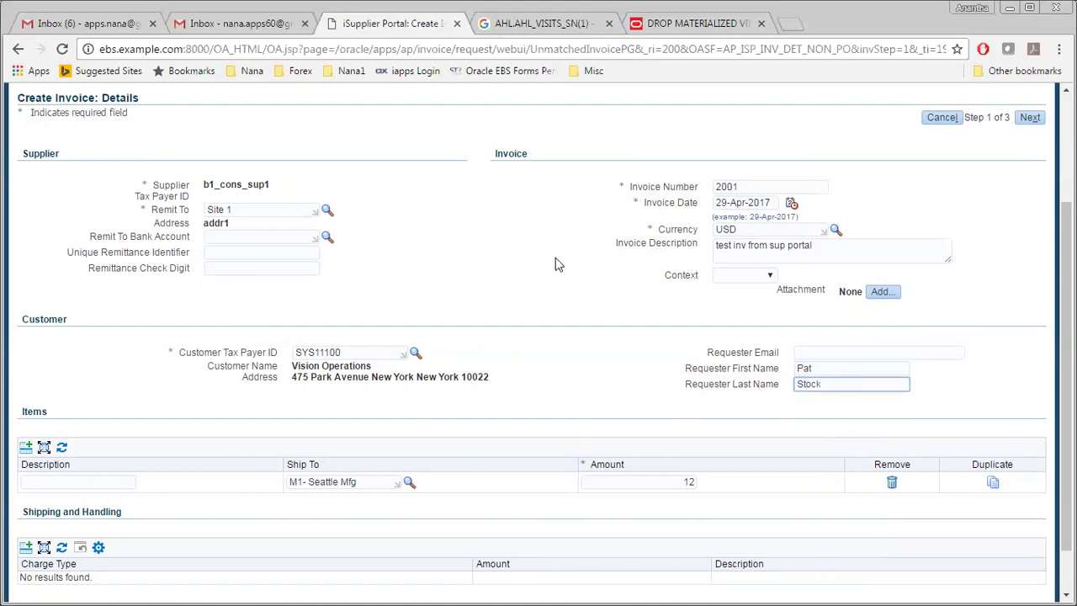
pyautogui.click(1030, 117)
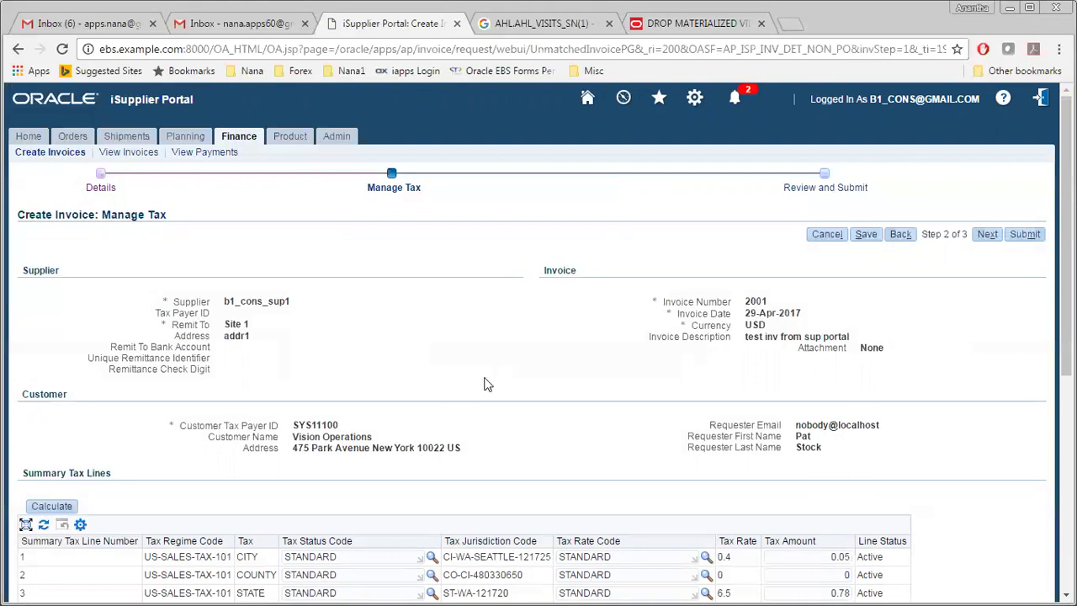
# Step: Submit invoice 2001 from Manage Tax and highlight the confirmation's Accounts Payable and status notes
pyautogui.scroll(-2, 484, 385)
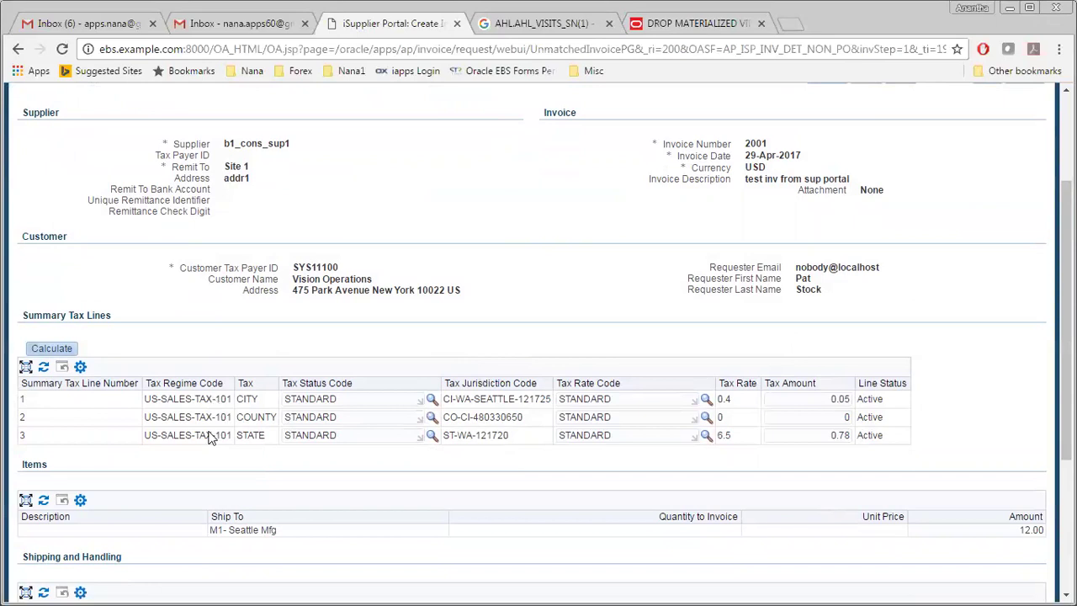
pyautogui.scroll(2, 401, 457)
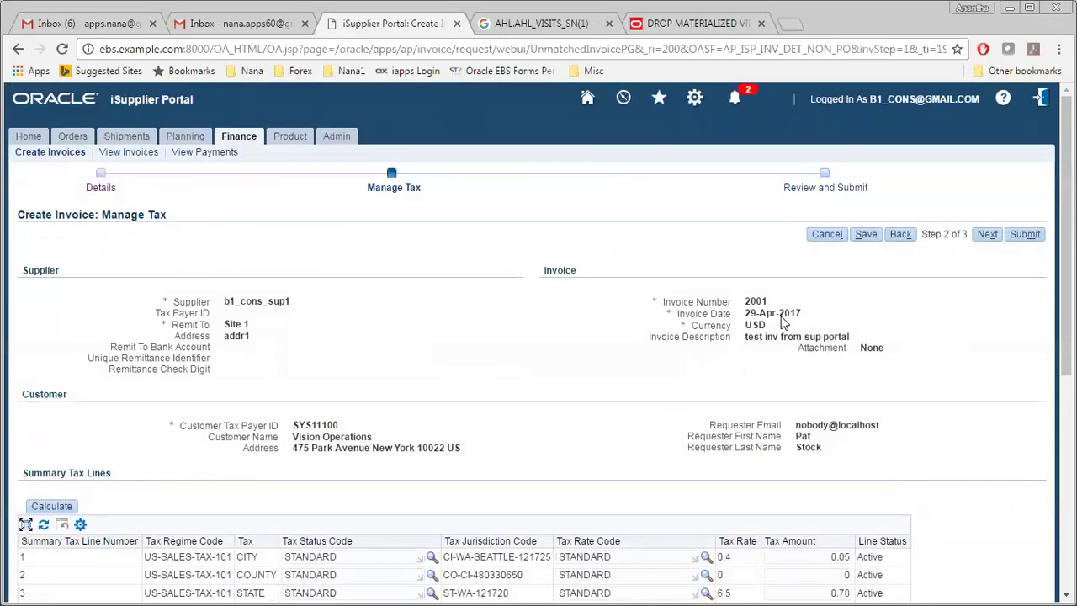
pyautogui.scroll(-1, 625, 442)
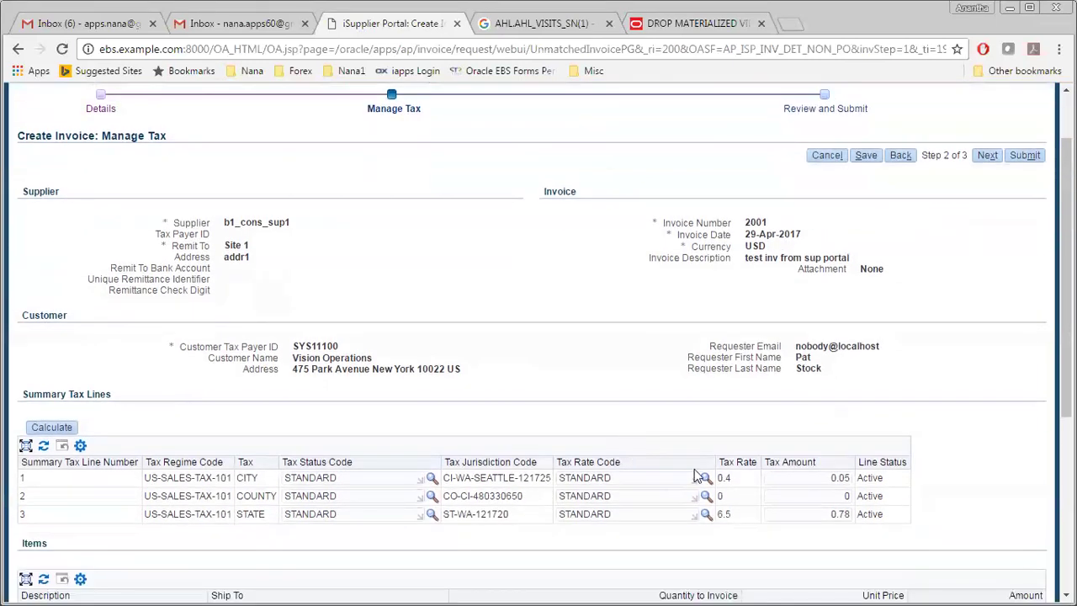
pyautogui.scroll(-4, 695, 471)
pyautogui.scroll(-1, 695, 473)
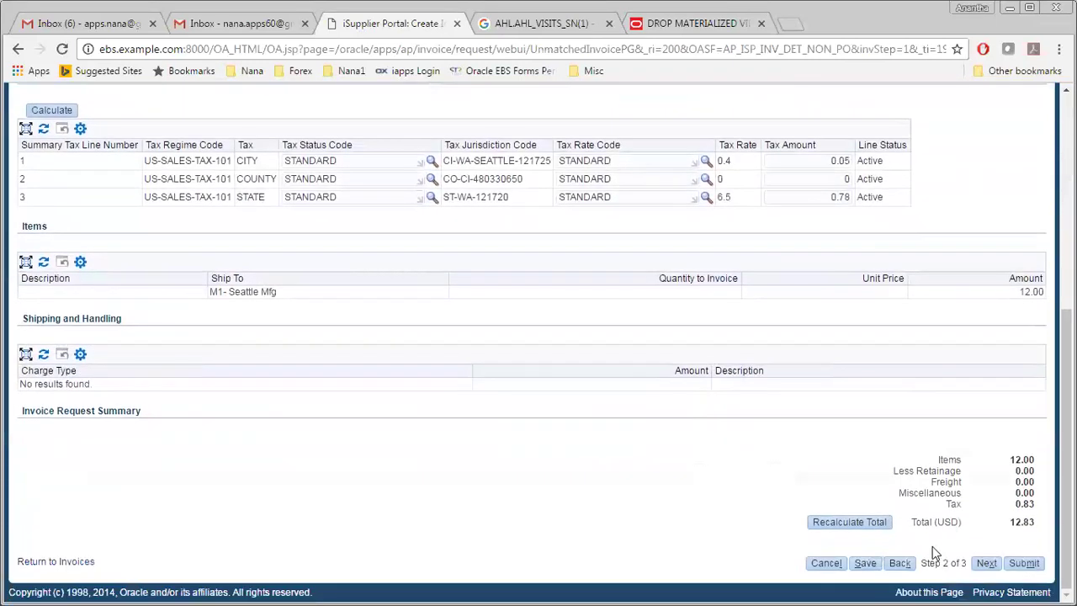
pyautogui.click(1026, 564)
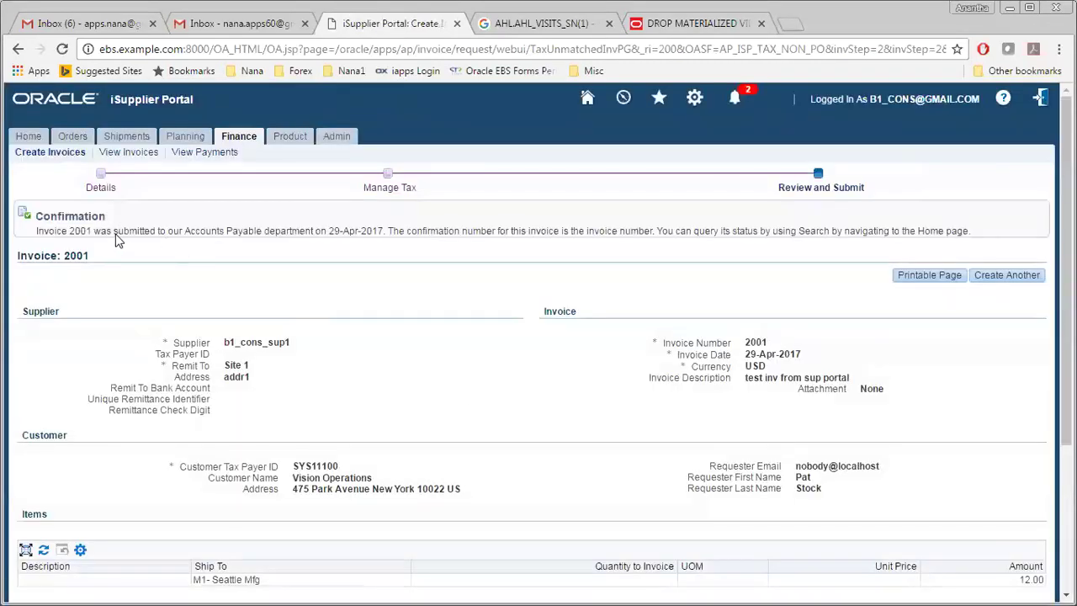
pyautogui.moveTo(112, 237); pyautogui.dragTo(311, 235)
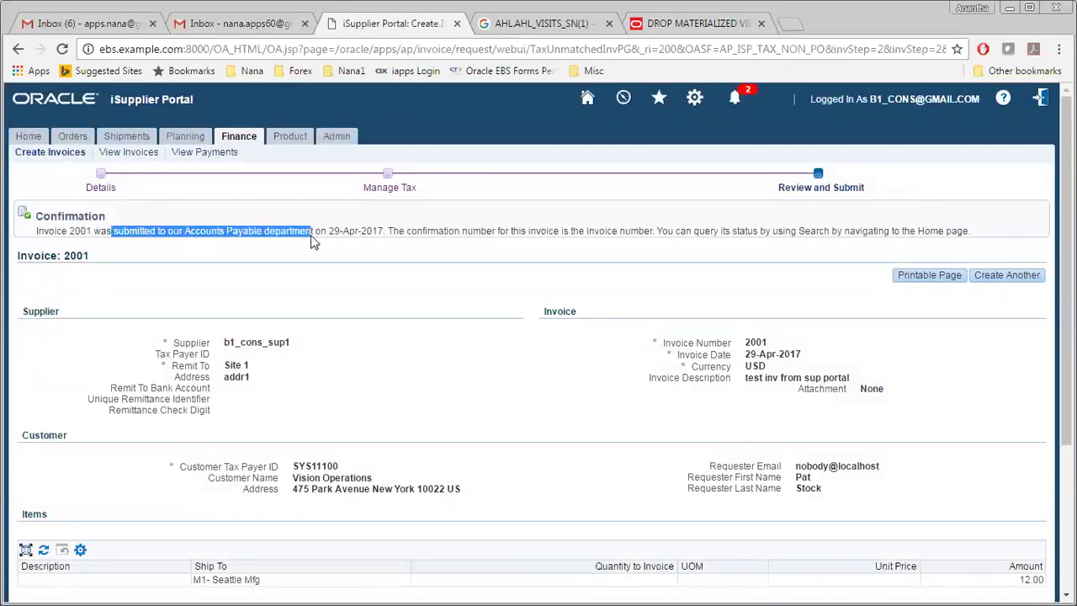
pyautogui.moveTo(430, 235); pyautogui.dragTo(759, 242)
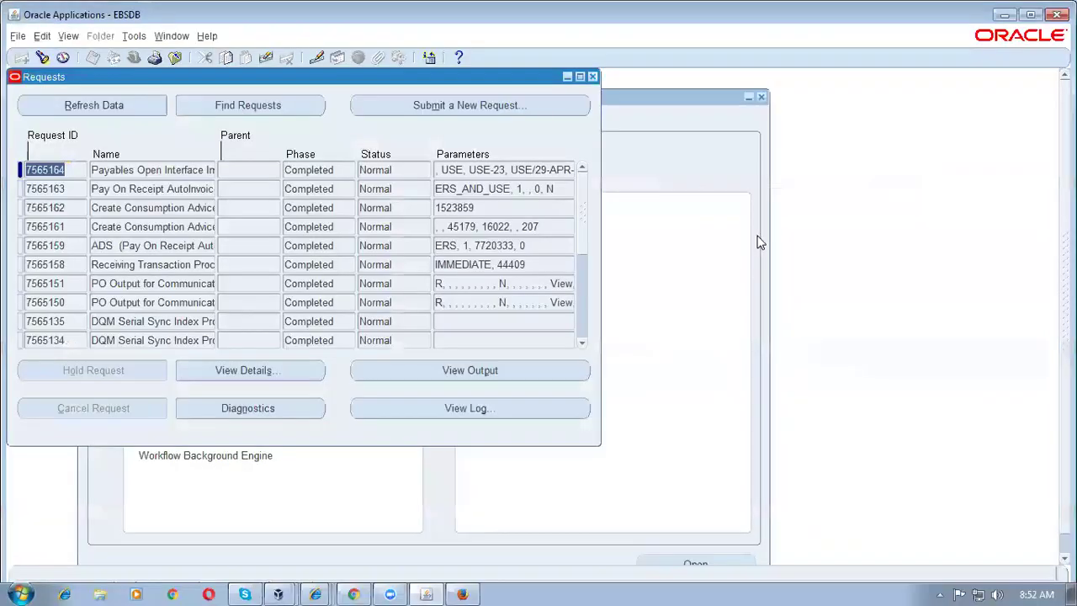
# Step: Switch to the Payables, Vision Operations (USA) responsibility via pay% search and expand Invoices
pyautogui.click(593, 77)
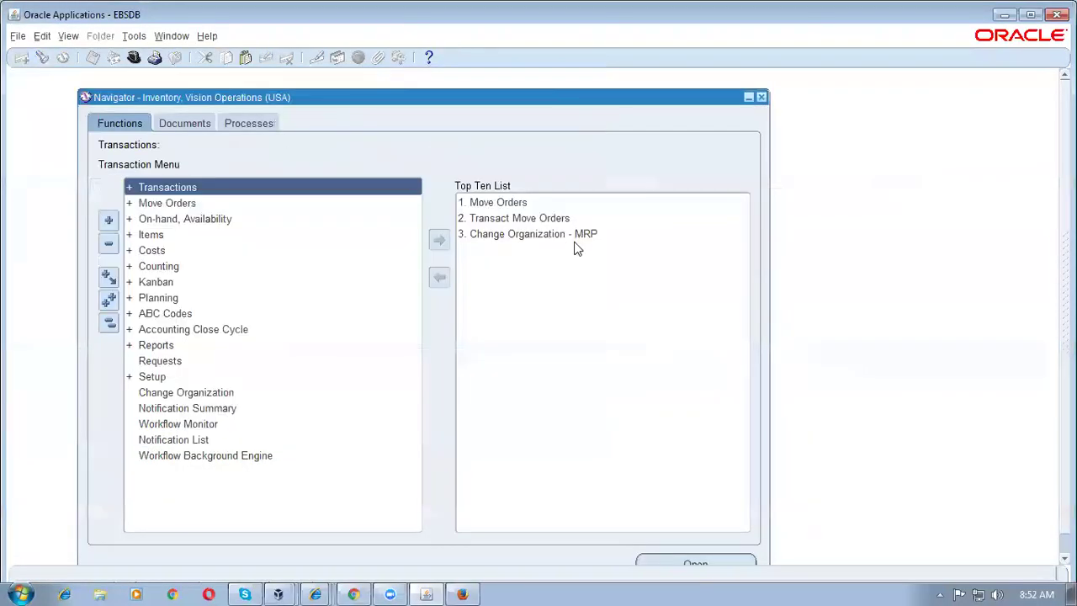
pyautogui.hotkey('alt', 'f')
pyautogui.write('wpay%')
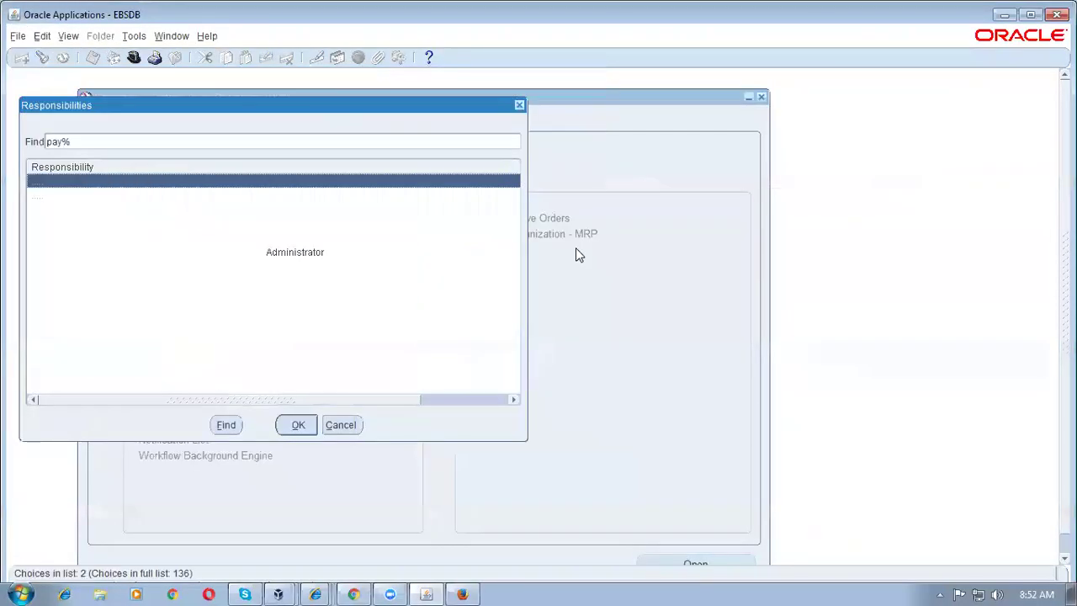
pyautogui.press('Return')
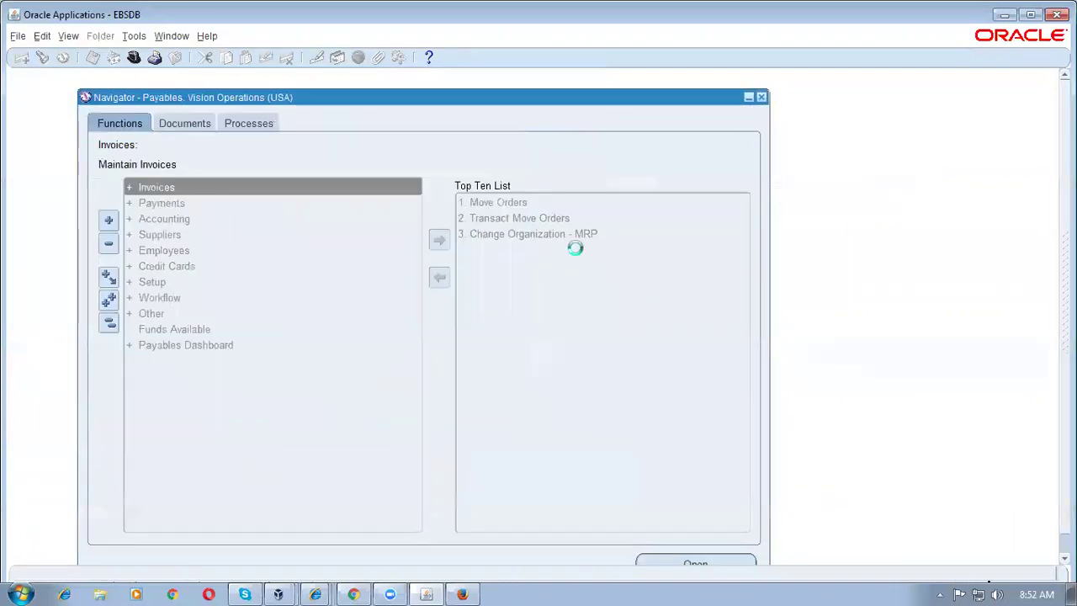
pyautogui.click(186, 209)
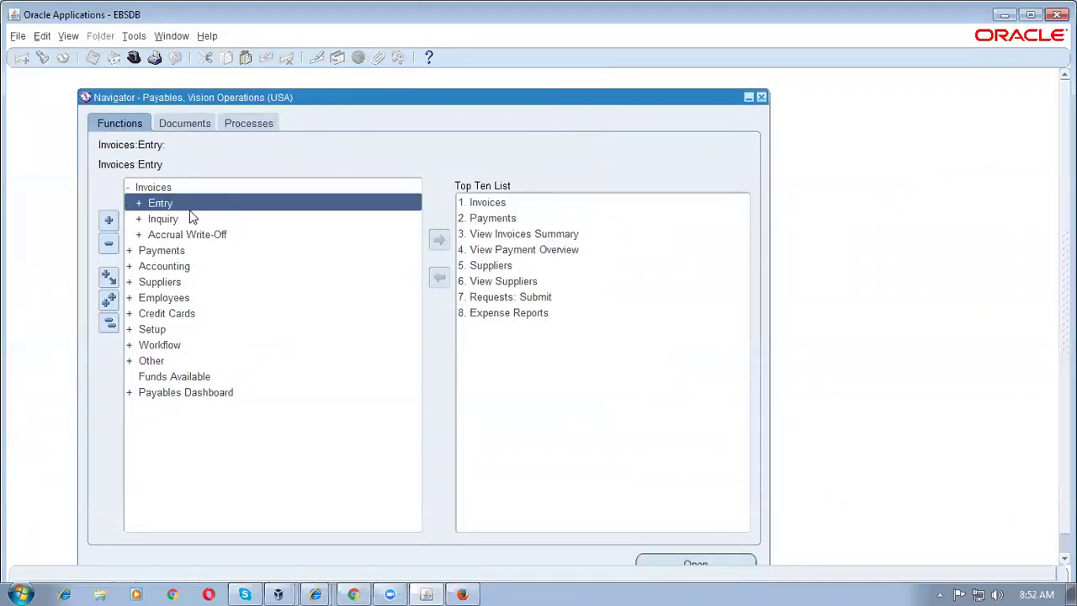
# Step: Find invoice number 2001 through the Payables invoice inquiry
pyautogui.doubleClick(187, 218)
pyautogui.click(208, 250)
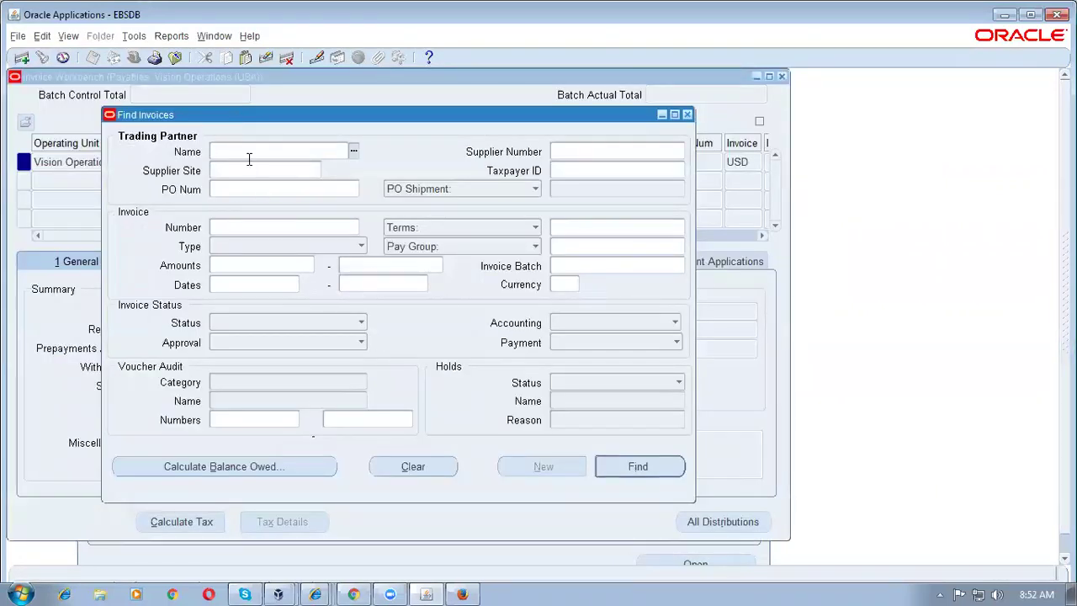
pyautogui.click(229, 226)
pyautogui.write('2001')
pyautogui.press('Tab')
pyautogui.click(626, 465)
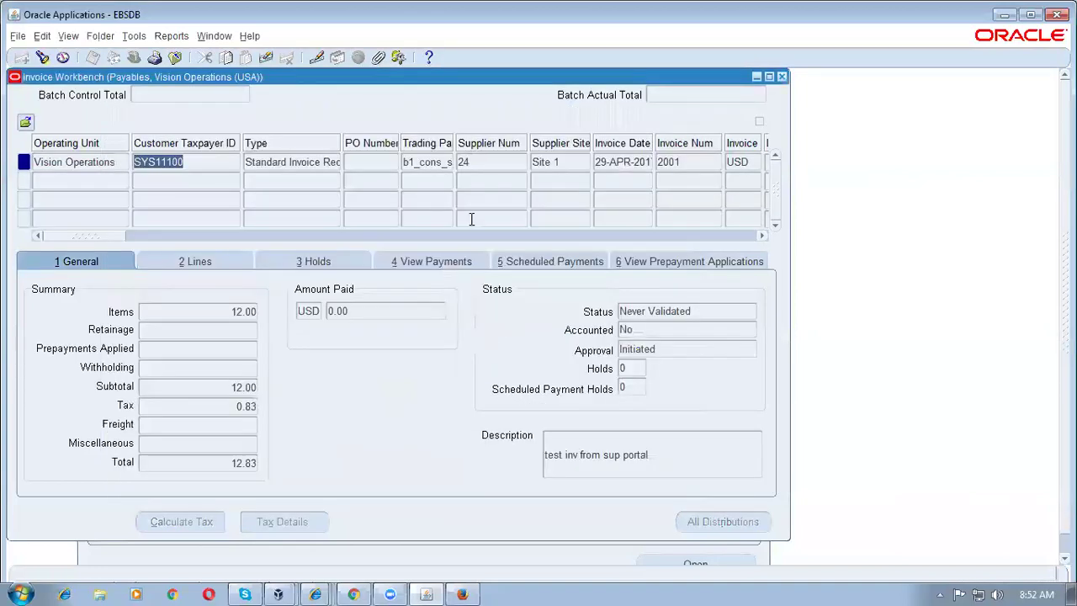
# Step: Review invoice 2001's trading partner, currency and 12.83 total, then close the Invoice Workbench
pyautogui.click(420, 163)
pyautogui.moveTo(100, 239); pyautogui.dragTo(154, 240)
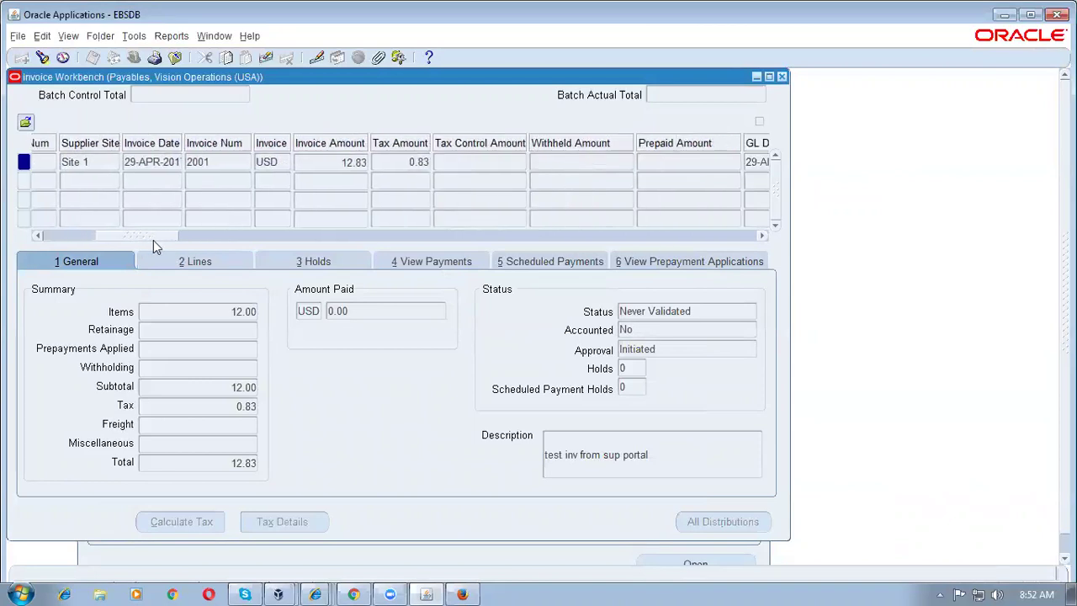
pyautogui.click(275, 164)
pyautogui.moveTo(174, 239); pyautogui.dragTo(37, 273)
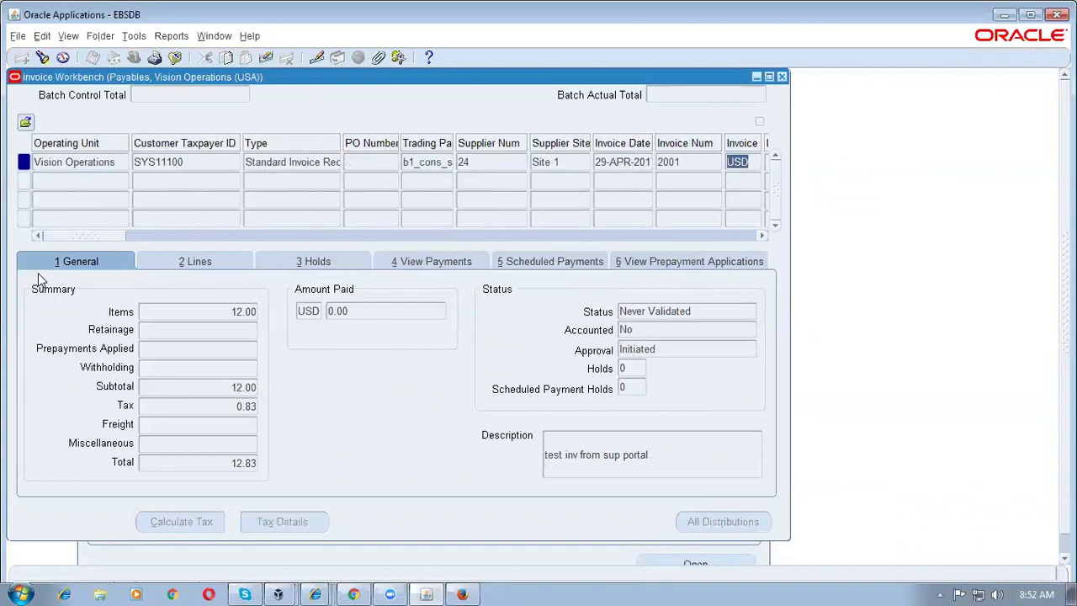
pyautogui.click(193, 164)
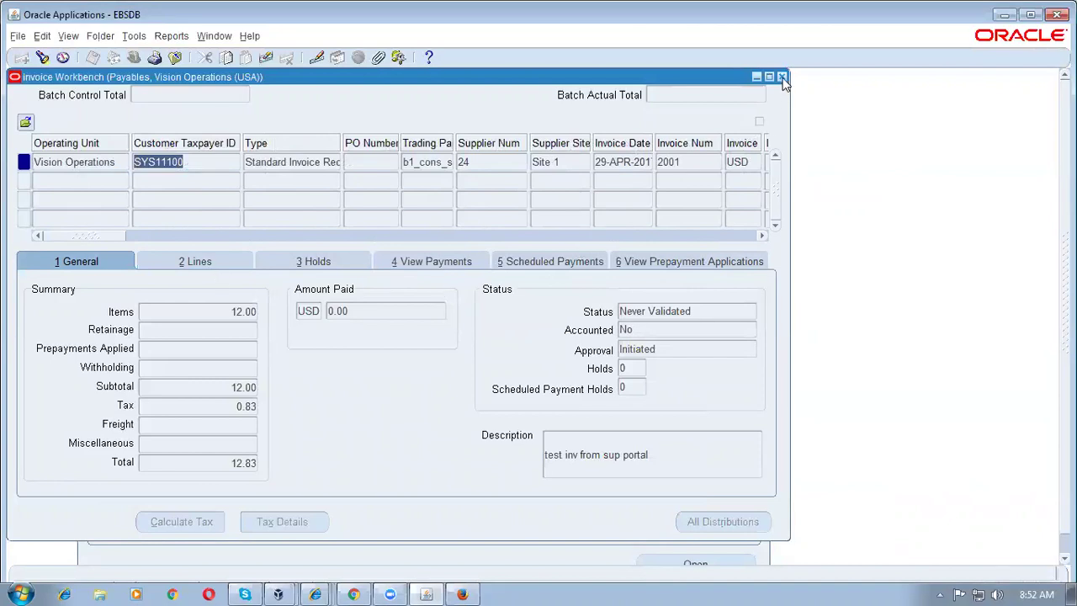
pyautogui.click(782, 77)
# Step: Back in the supplier portal, view Supplier Items under Product, then open Admin Profile Management General
pyautogui.click(354, 592)
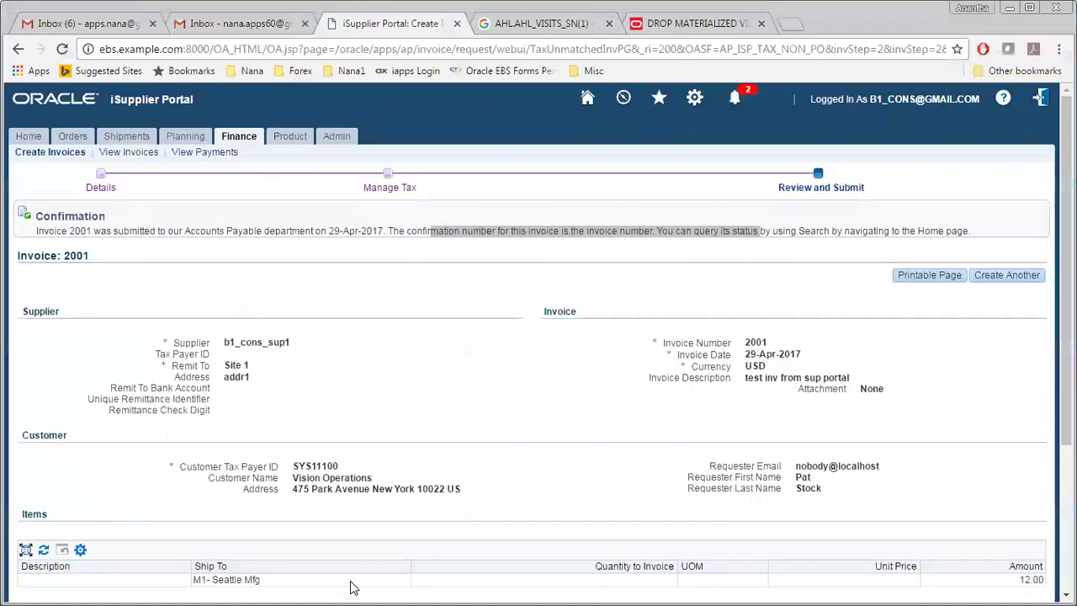
pyautogui.click(405, 358)
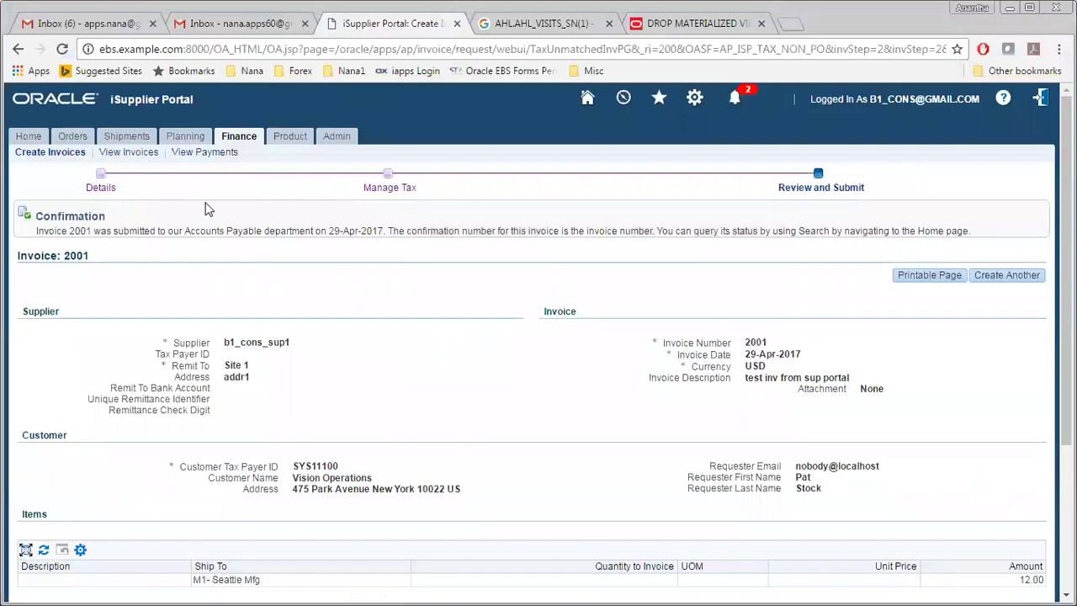
pyautogui.click(290, 136)
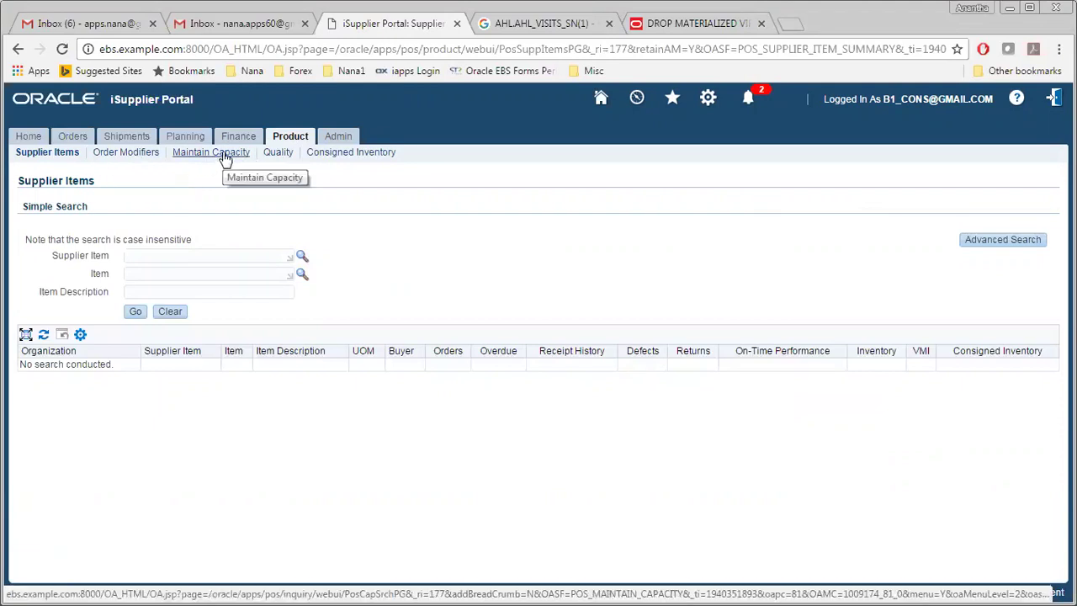
pyautogui.click(350, 138)
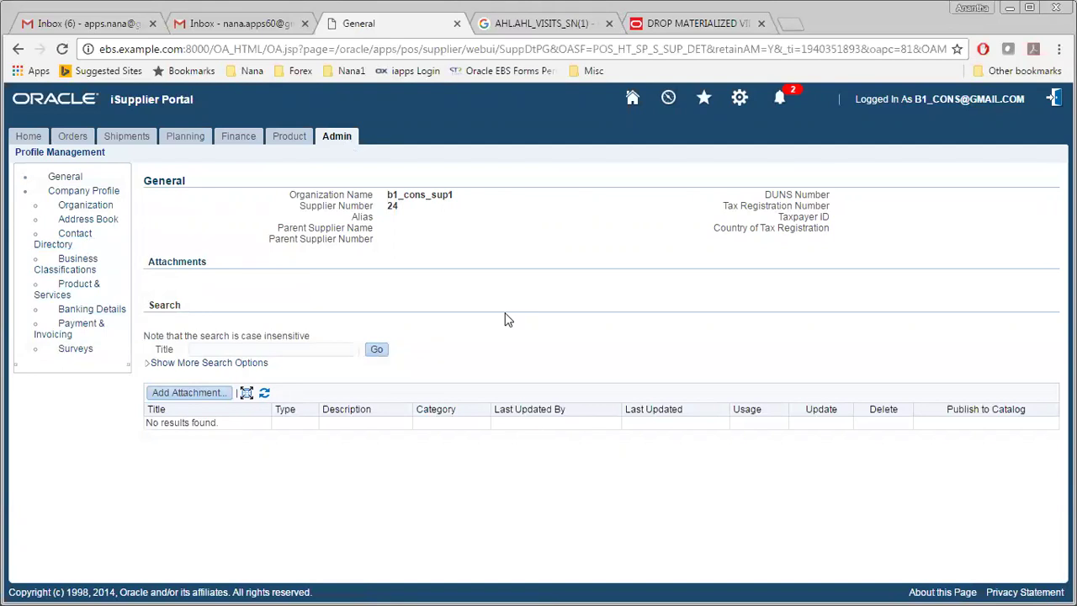
# Step: Browse payment preferences, delivery schedules and supplier items, then return to the portal Home page
pyautogui.click(90, 330)
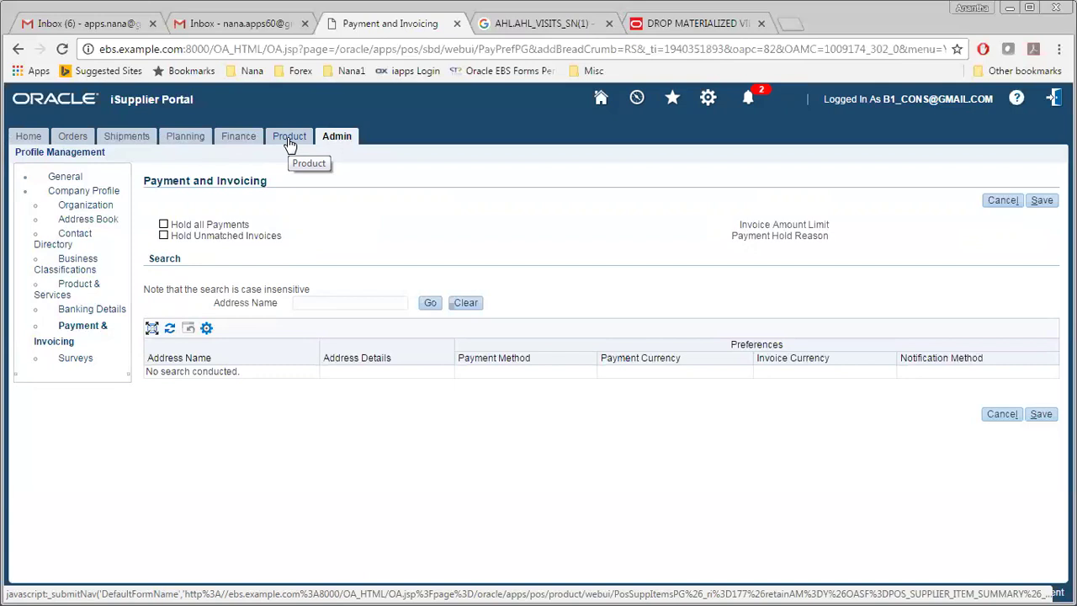
pyautogui.click(135, 139)
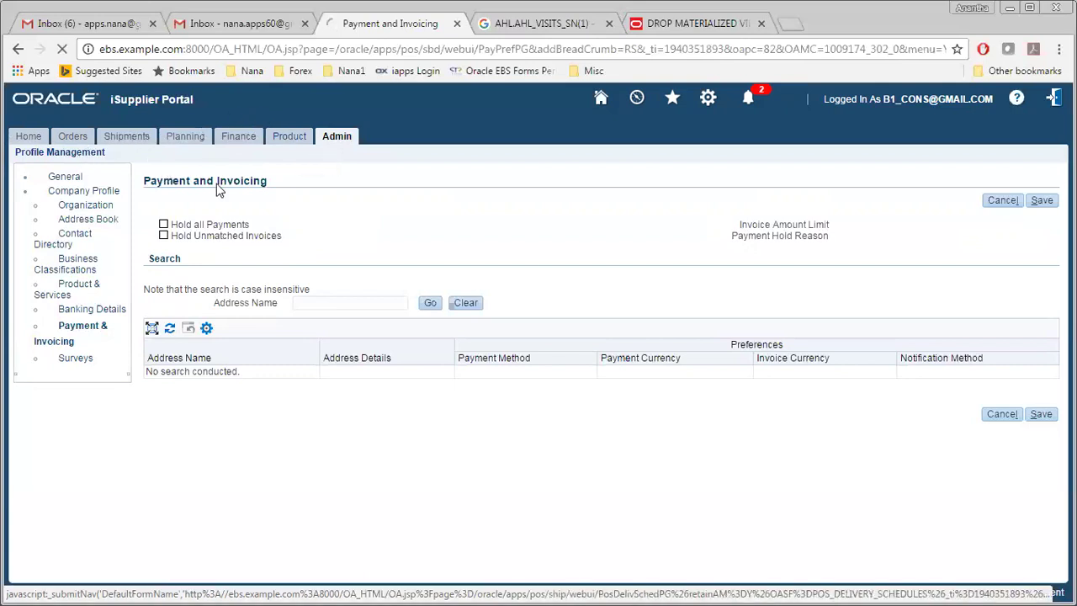
pyautogui.click(292, 137)
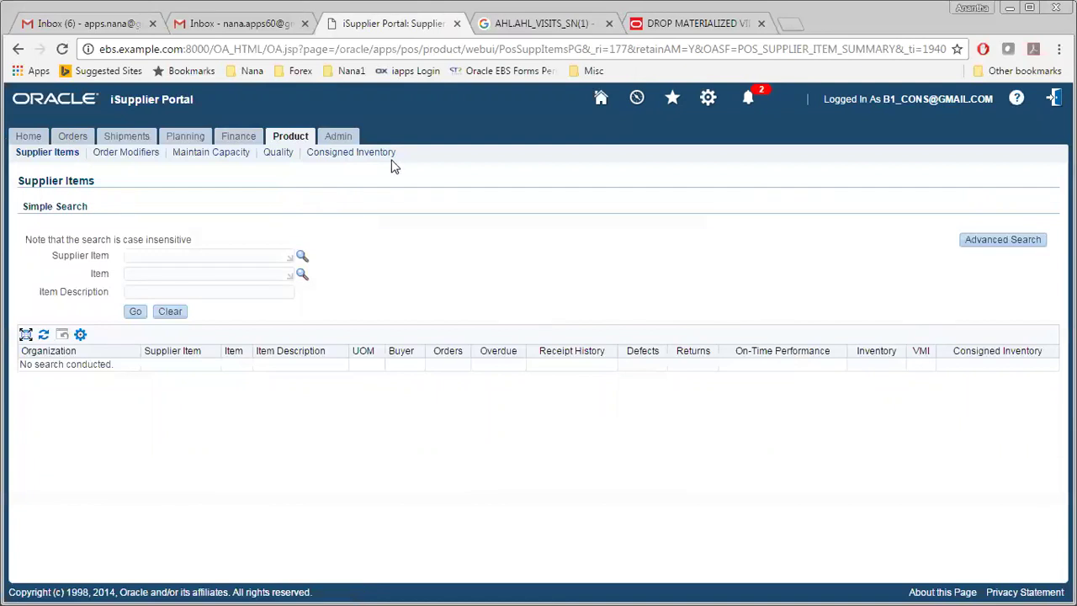
pyautogui.click(26, 137)
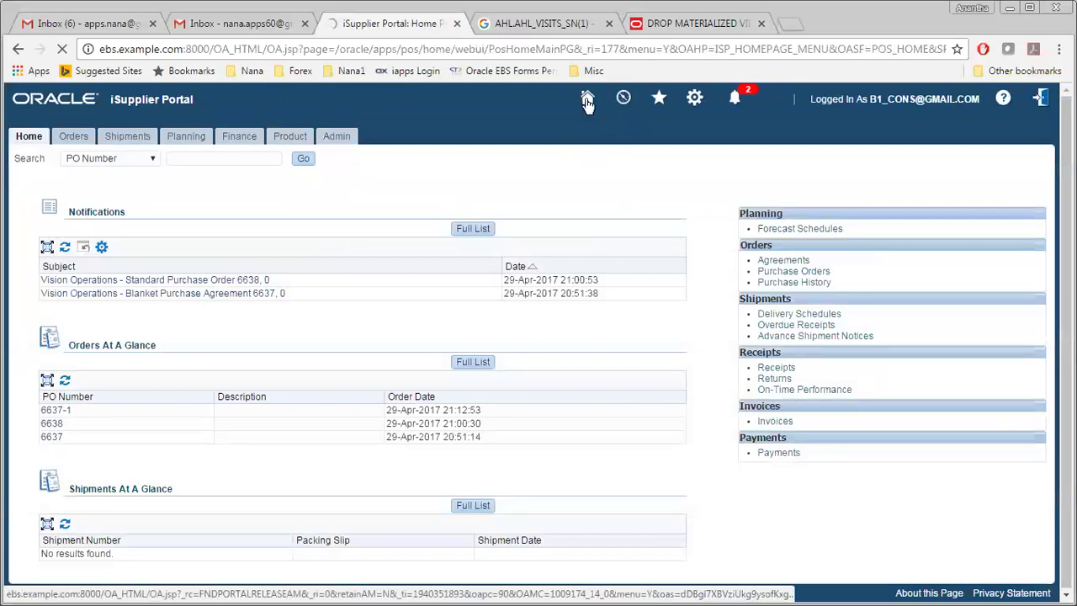
# Step: Visit Vendor Managed Inventory Status via the Plan, Source, Pay Supplier View, then return Home
pyautogui.click(588, 100)
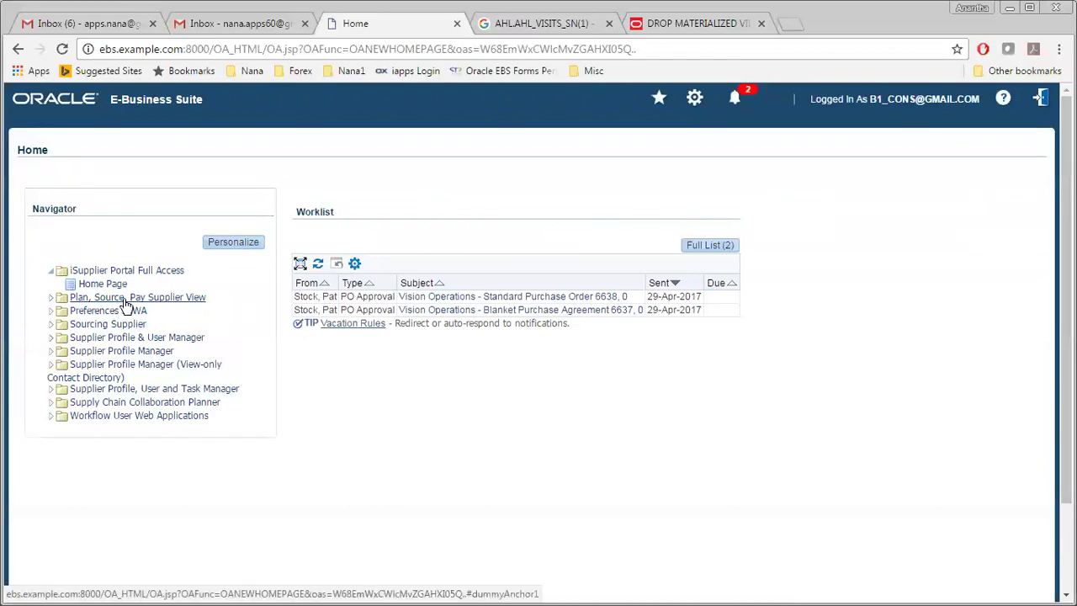
pyautogui.click(125, 299)
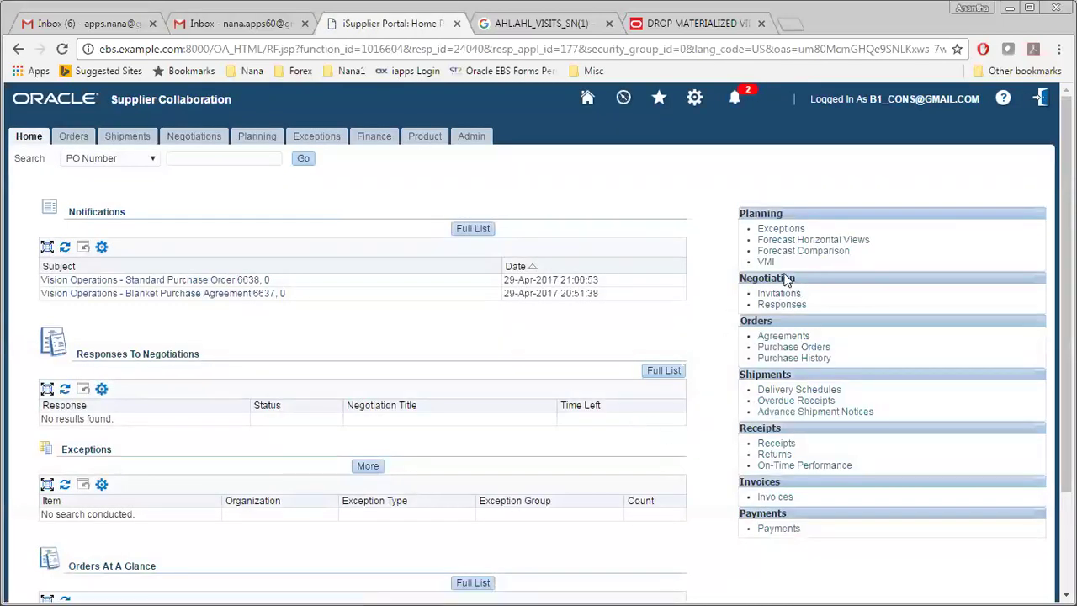
pyautogui.click(766, 262)
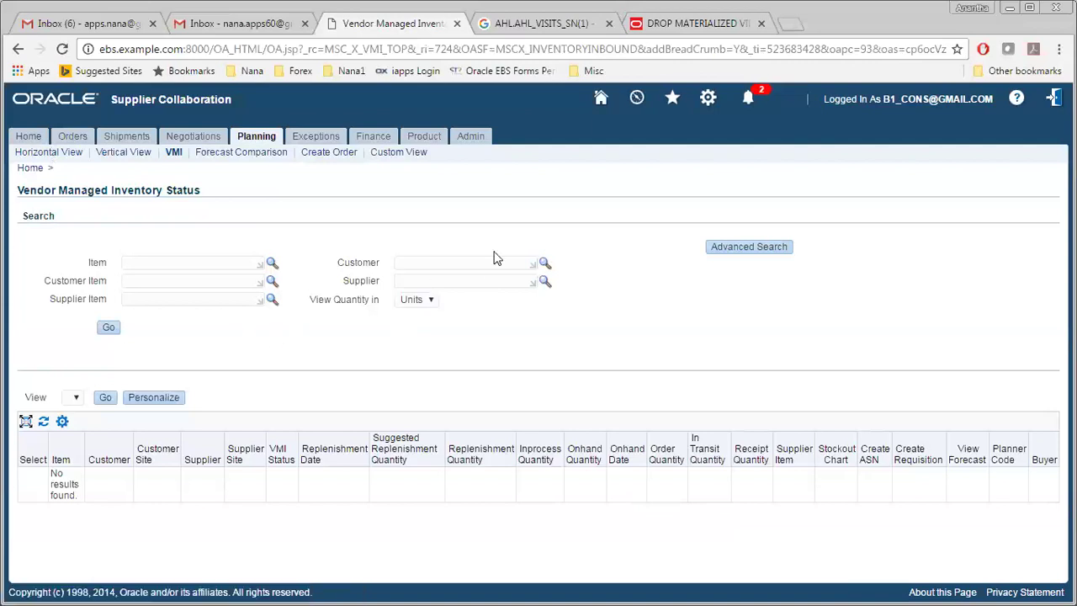
pyautogui.click(601, 99)
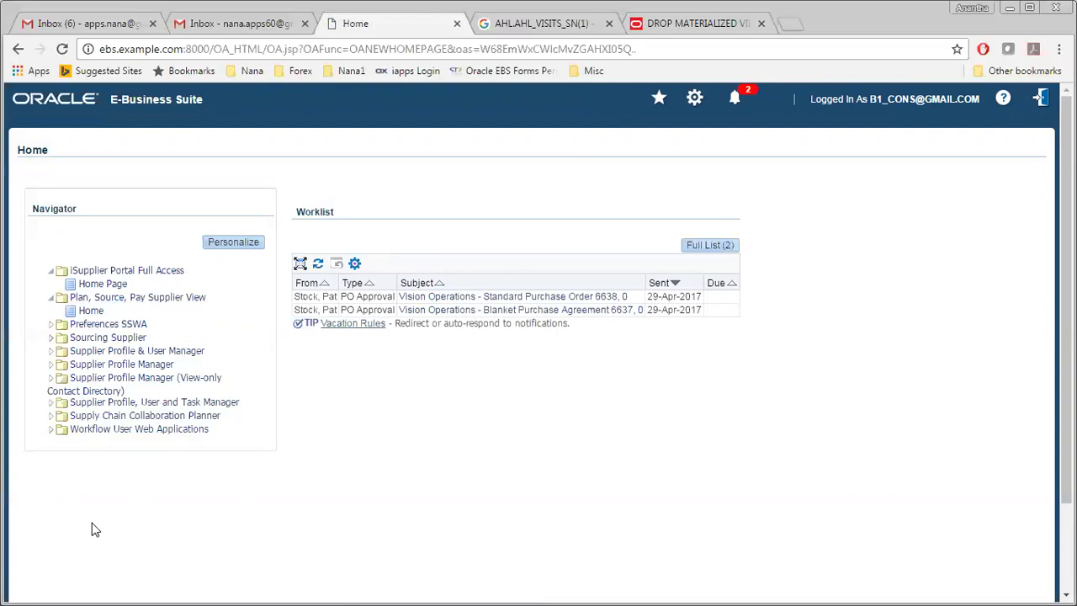
# Step: Under iSupplier Portal Full Access, search Product > Consigned Inventory to list b1_cons_item1
pyautogui.click(145, 277)
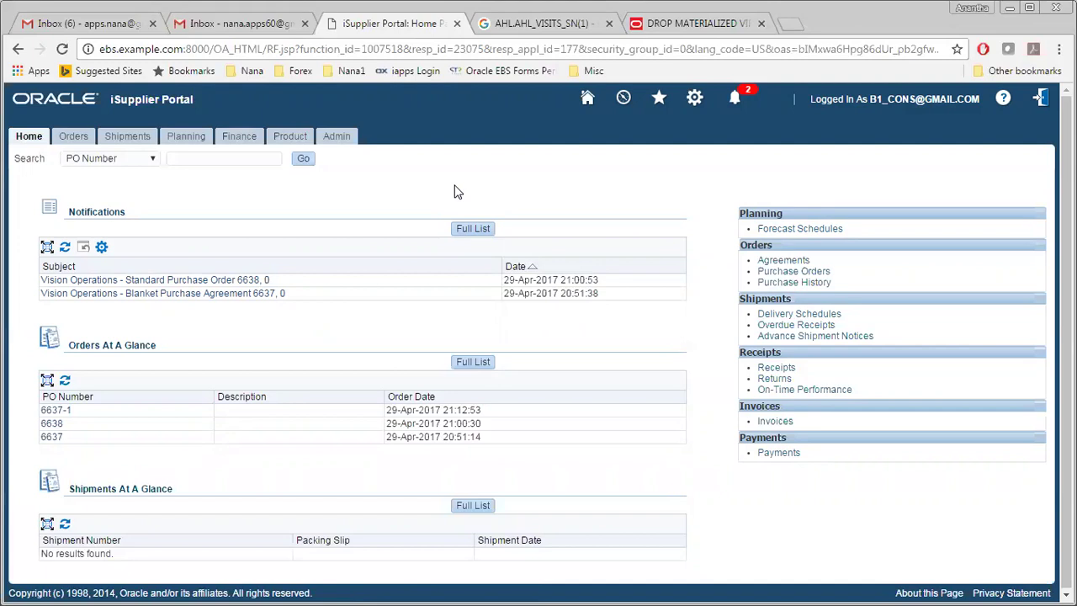
pyautogui.click(299, 141)
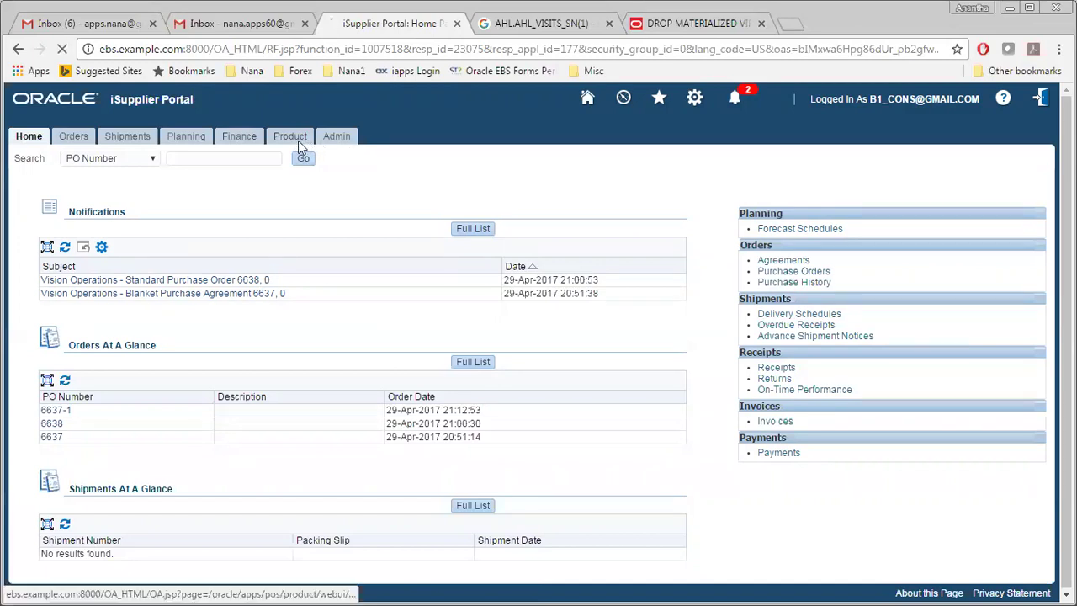
pyautogui.click(361, 158)
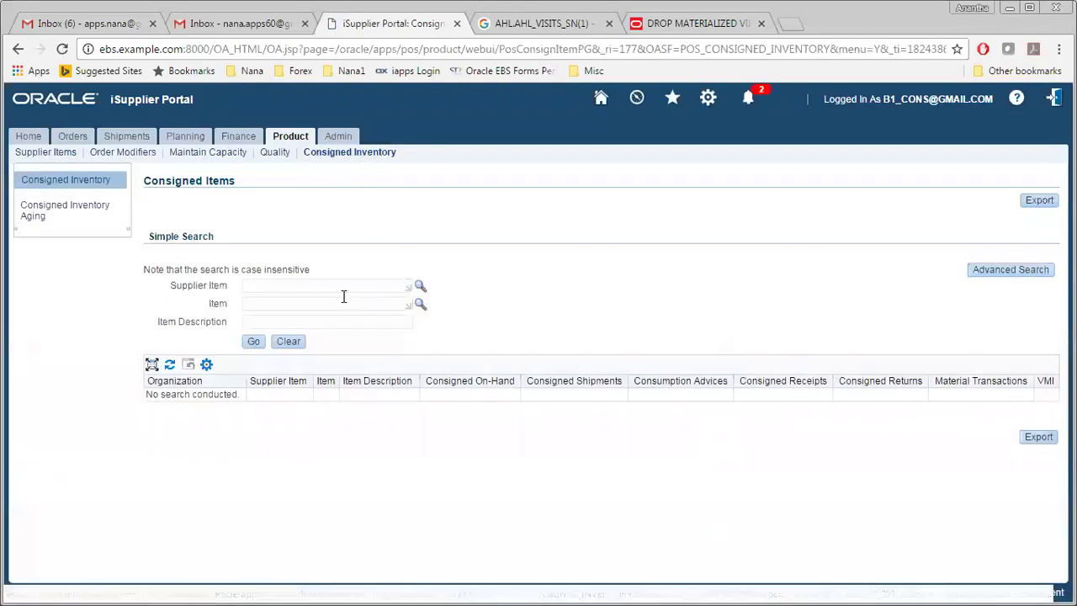
pyautogui.click(253, 340)
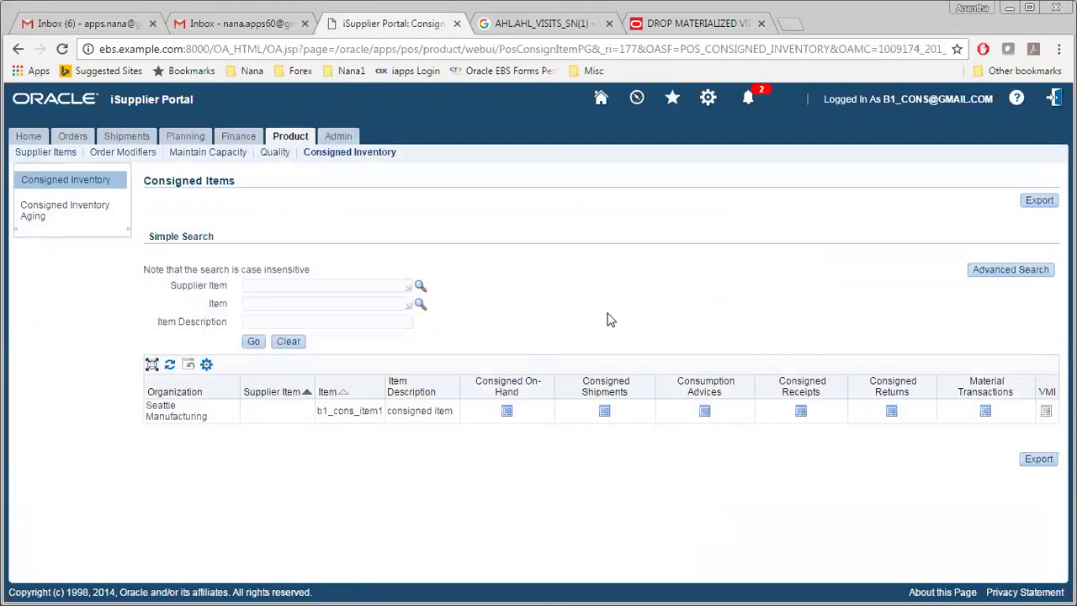
pyautogui.click(507, 412)
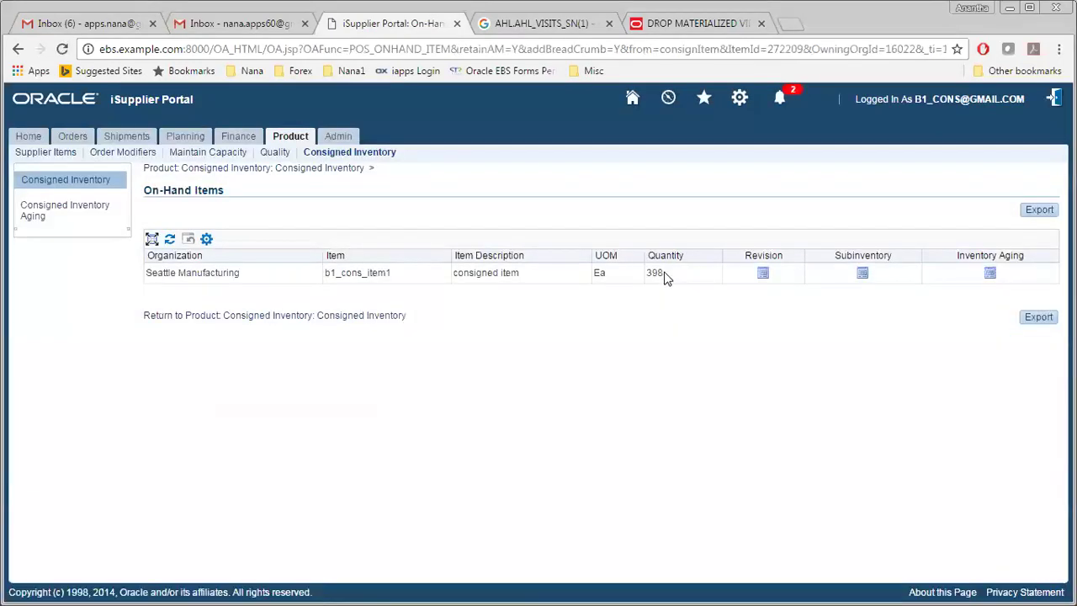
pyautogui.moveTo(665, 279); pyautogui.dragTo(648, 281)
pyautogui.click(671, 323)
pyautogui.click(861, 273)
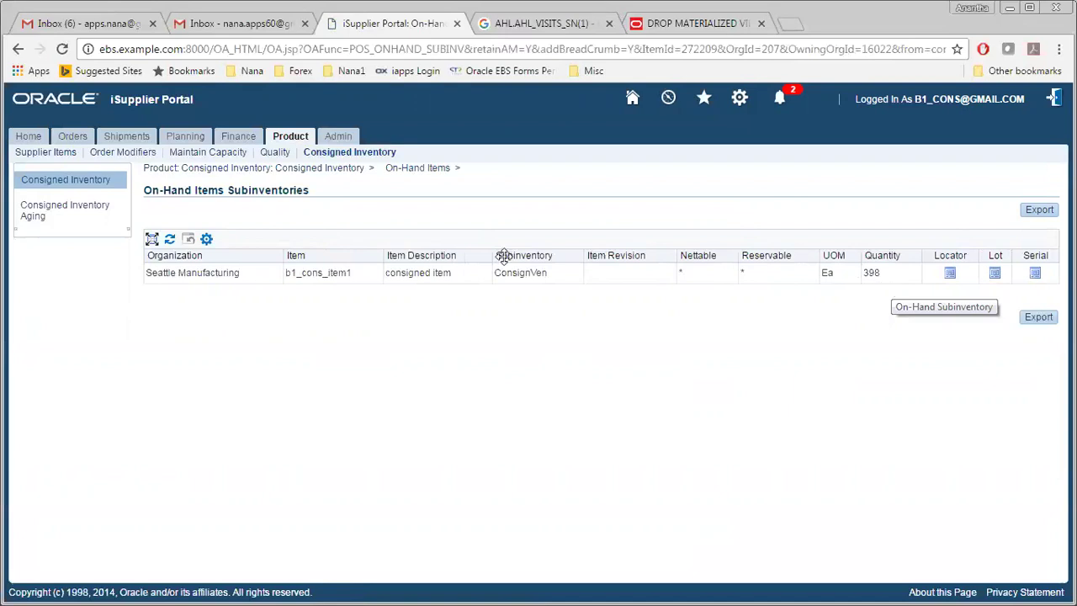
pyautogui.click(20, 49)
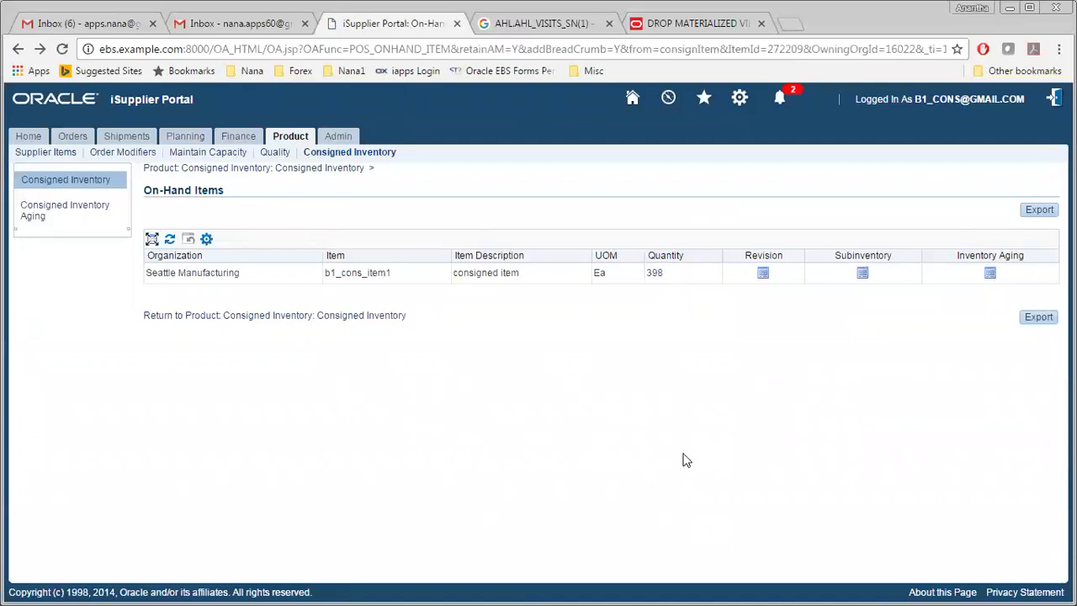
pyautogui.click(17, 50)
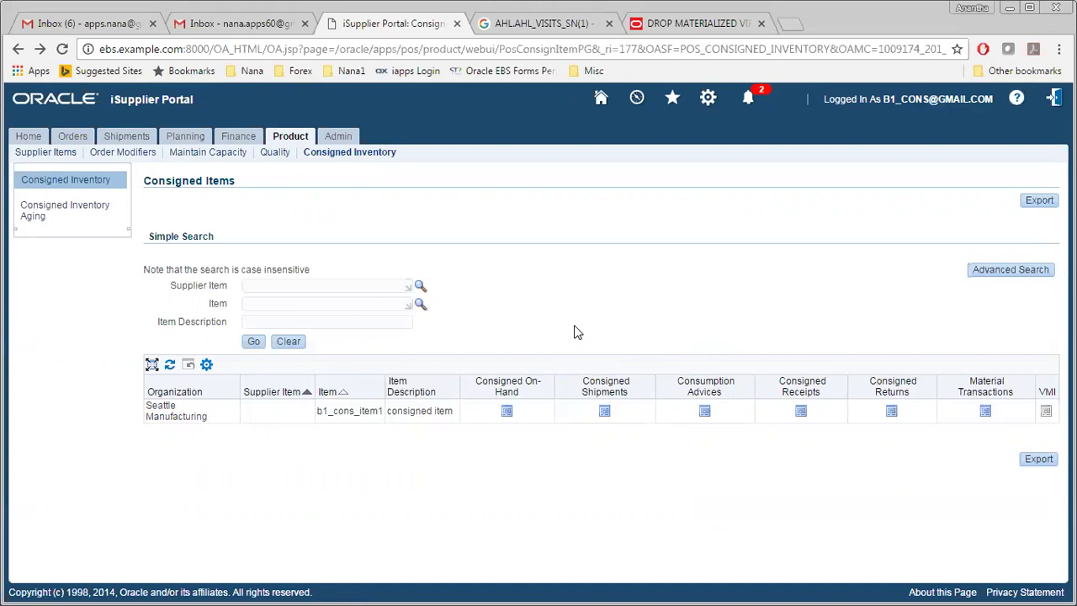
# Step: Return to the portal Home page, then to the E-Business Suite Home page
pyautogui.click(28, 137)
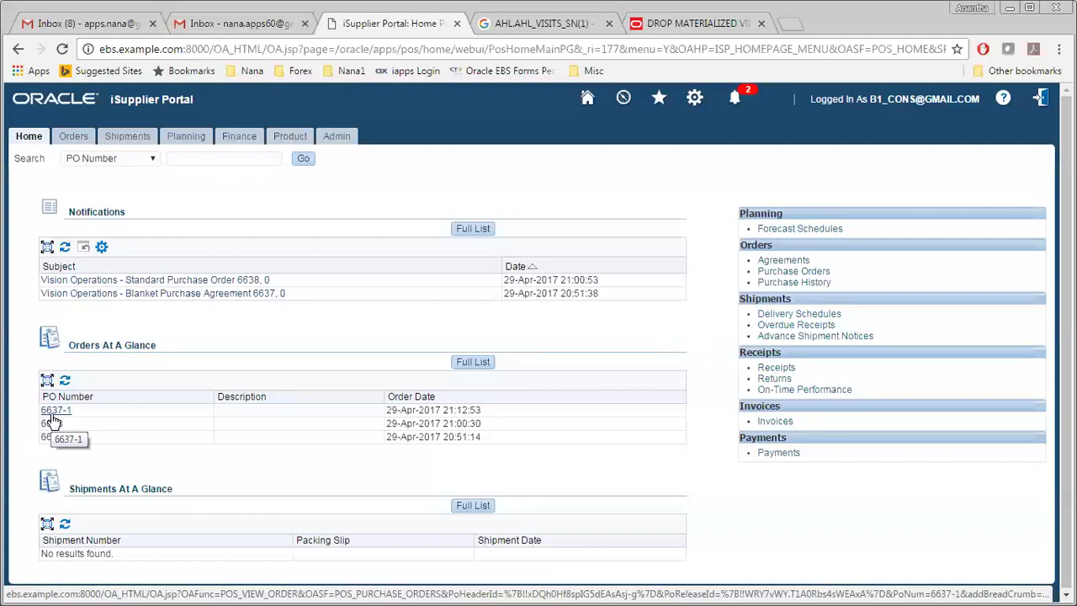
pyautogui.click(587, 97)
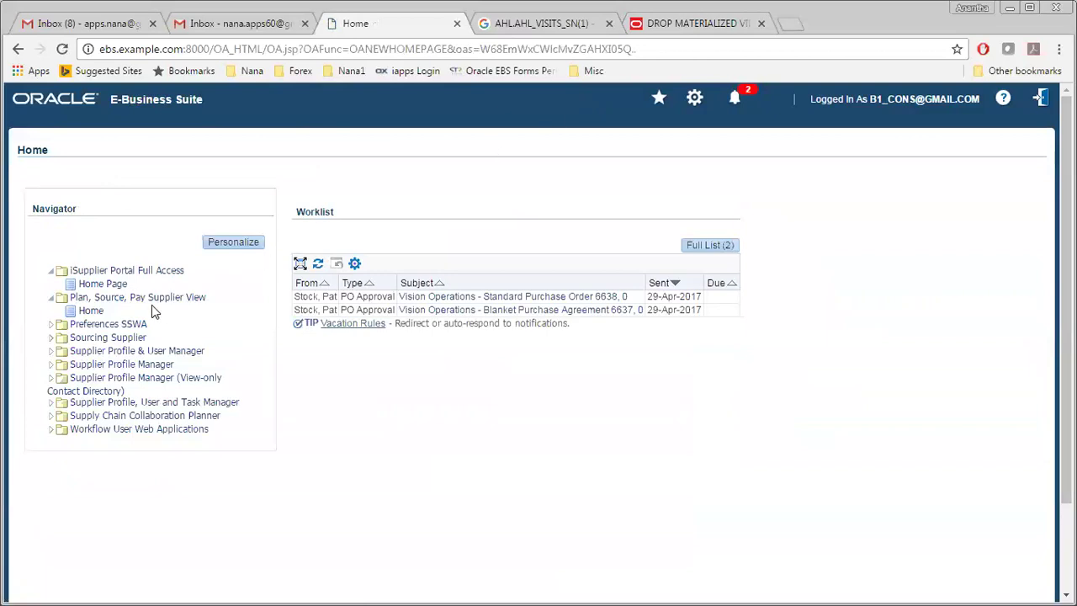
# Step: Open VMI status from the Plan, Source, Pay Supplier View and enter item b1%vmi%
pyautogui.click(153, 302)
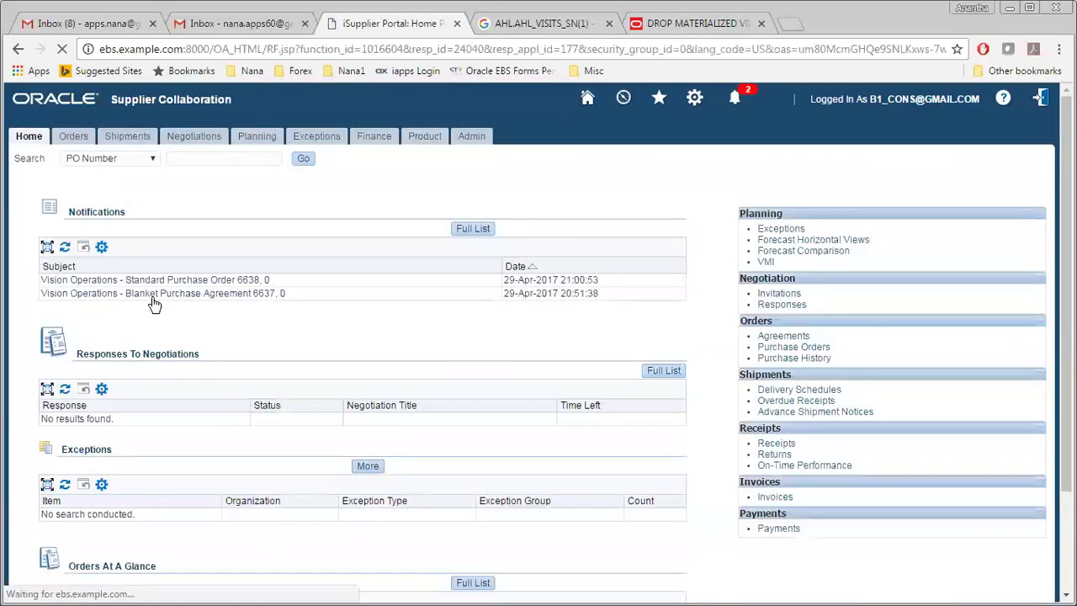
pyautogui.click(766, 263)
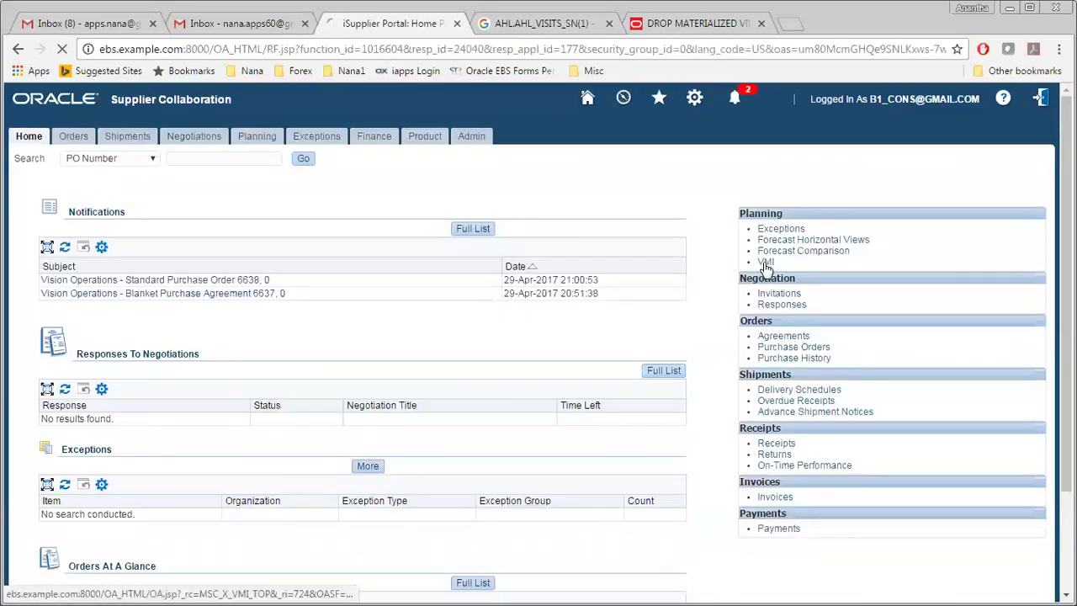
pyautogui.click(162, 263)
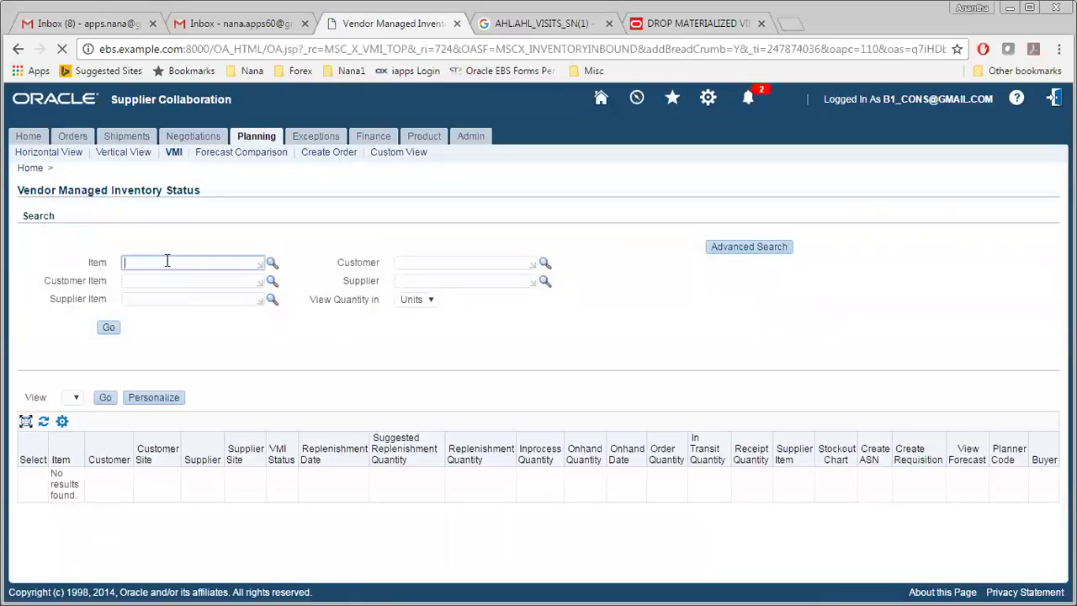
pyautogui.write('b1%vmi%')
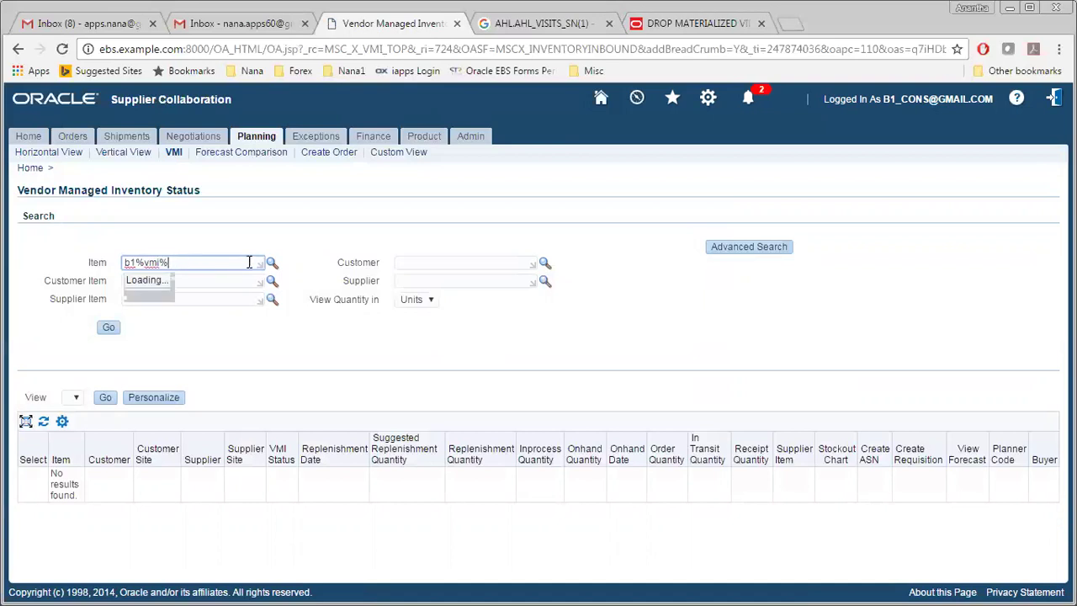
# Step: Pick item 00-AF10200 from the unfiltered item lookup and run the VMI status search
pyautogui.click(272, 262)
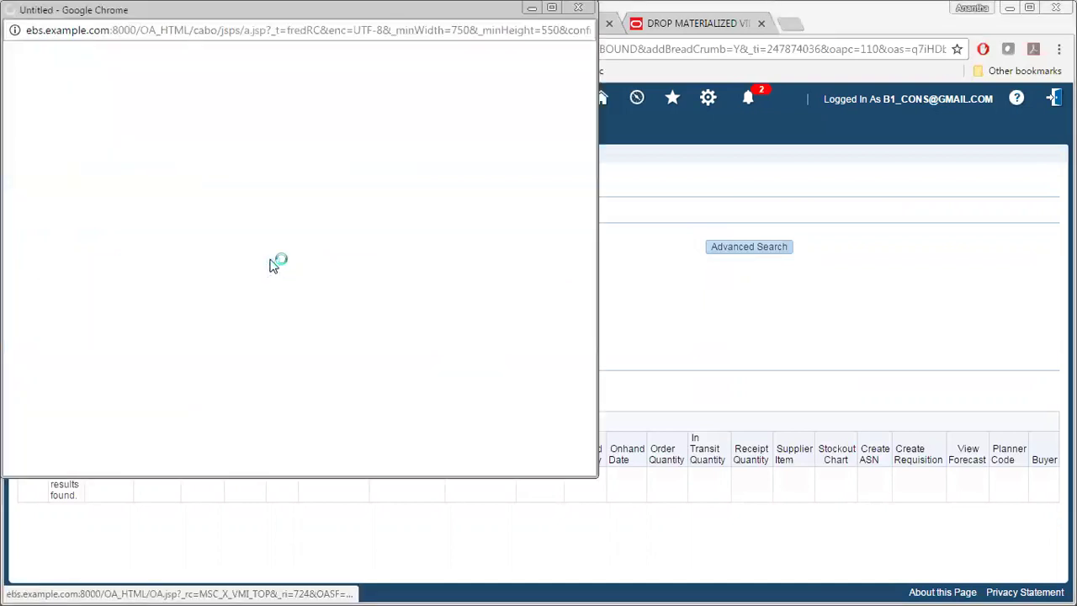
pyautogui.click(216, 162)
pyautogui.press('BackSpace')
pyautogui.press('BackSpace')
pyautogui.press('BackSpace')
pyautogui.press('BackSpace')
pyautogui.press('BackSpace')
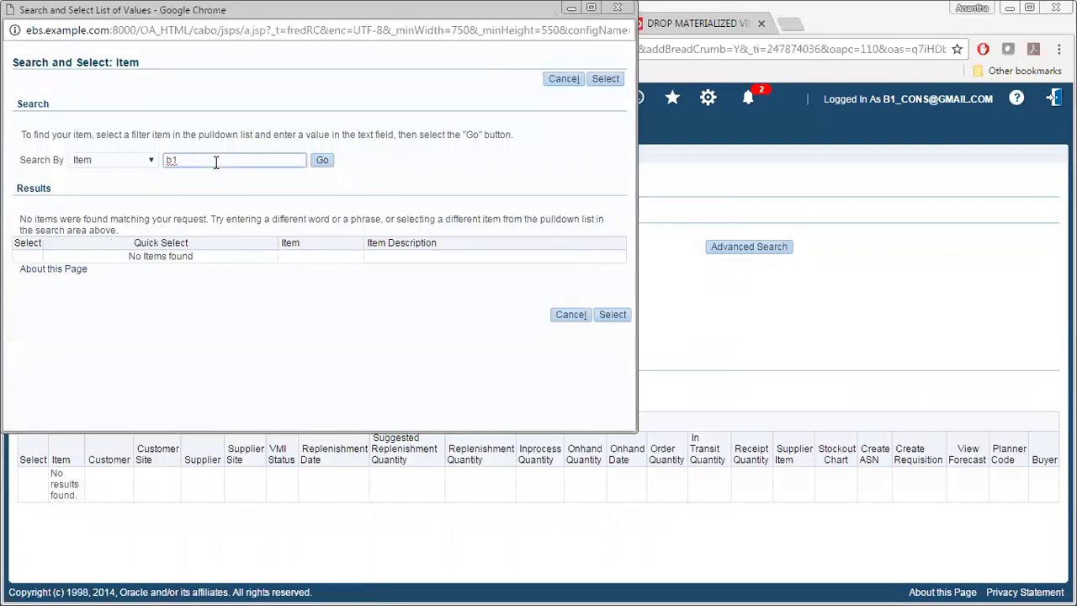
pyautogui.click(324, 165)
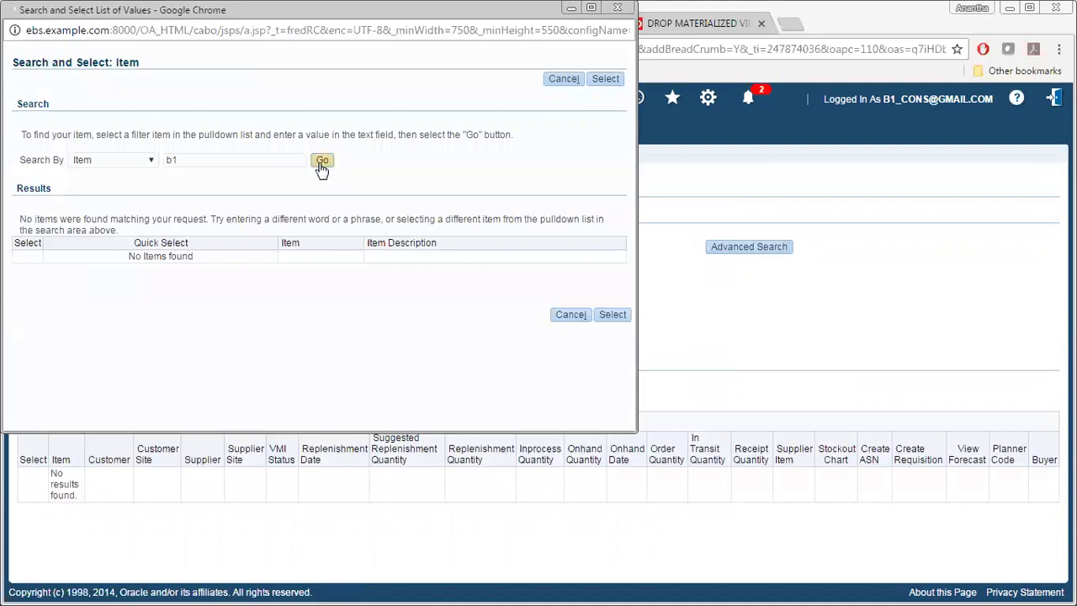
pyautogui.press('BackSpace')
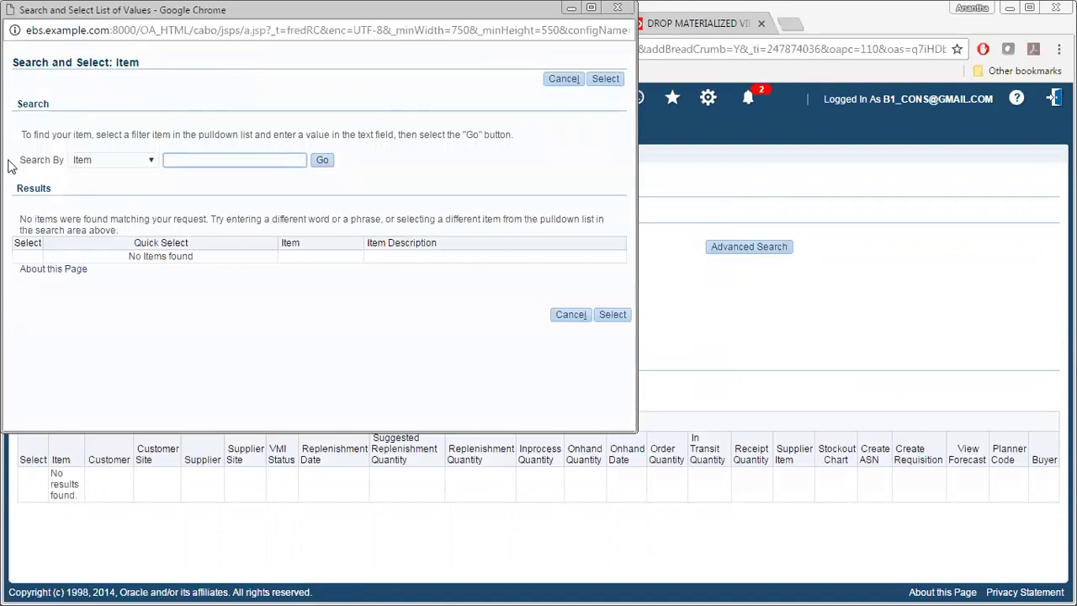
pyautogui.click(320, 162)
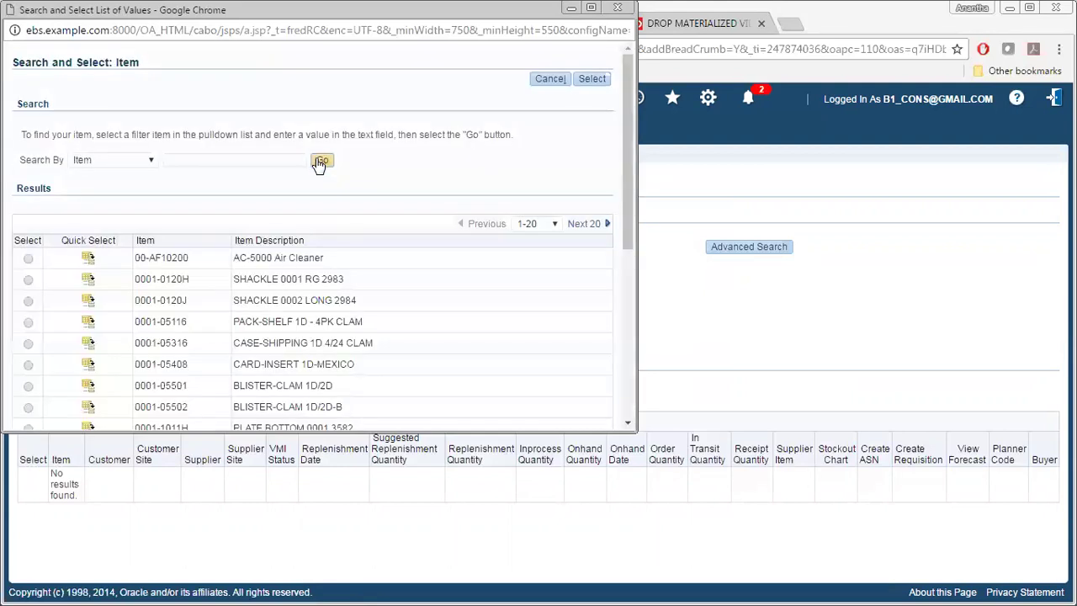
pyautogui.click(88, 260)
pyautogui.click(108, 328)
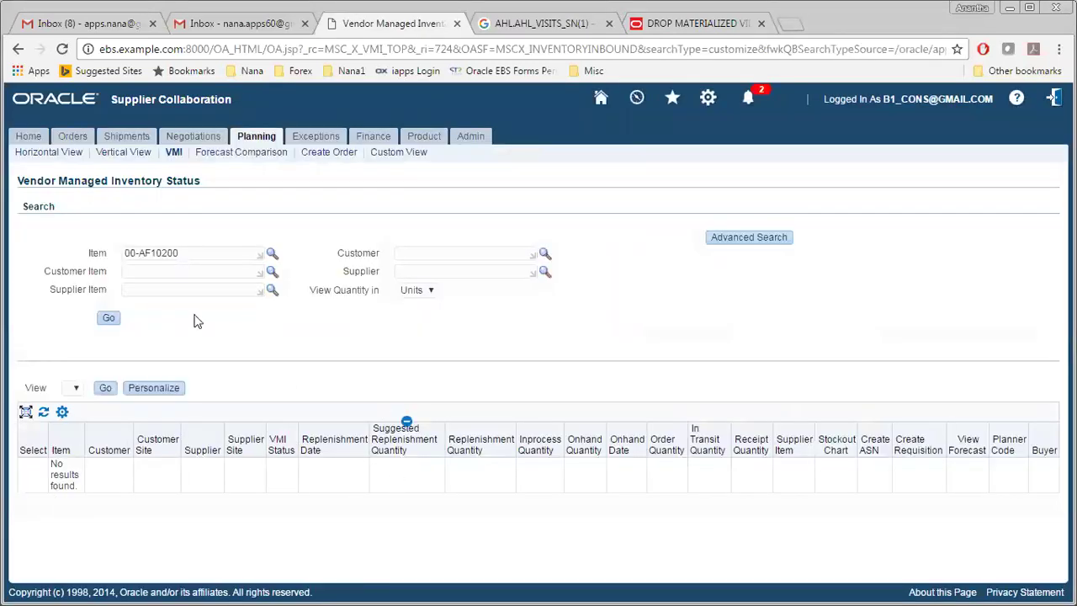
pyautogui.click(191, 252)
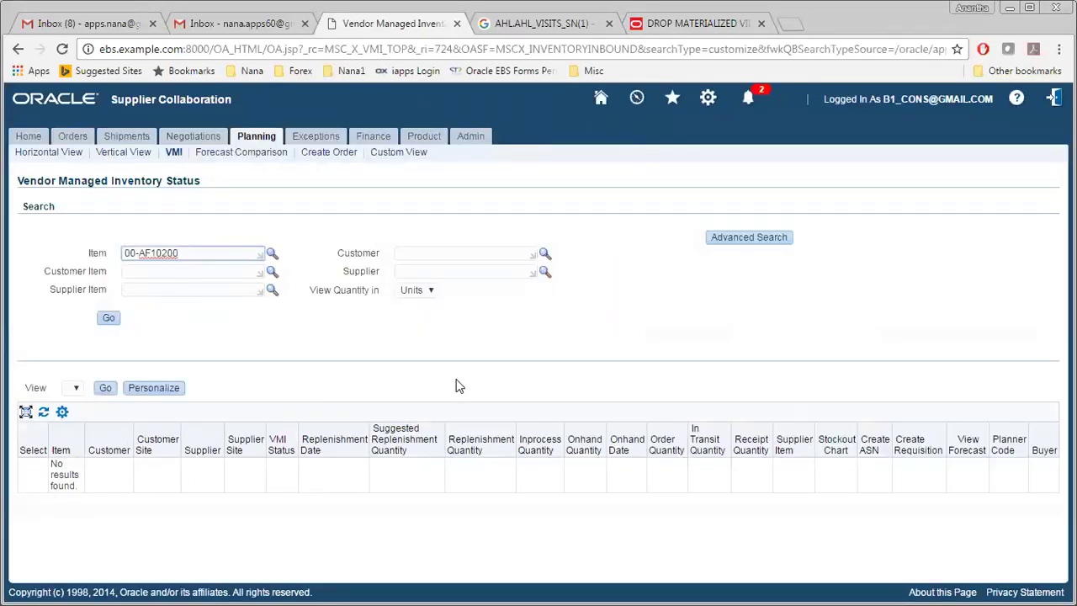
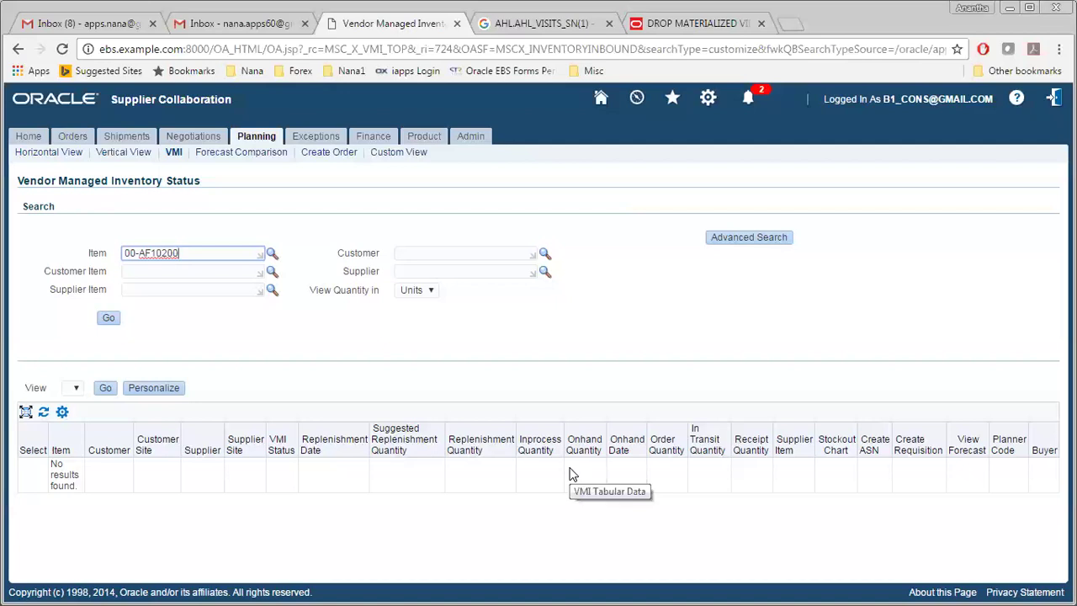
# Step: Browse Supplier Items, View Invoices and the supplier profile page, then return to the E-Business Suite Home page
pyautogui.click(422, 137)
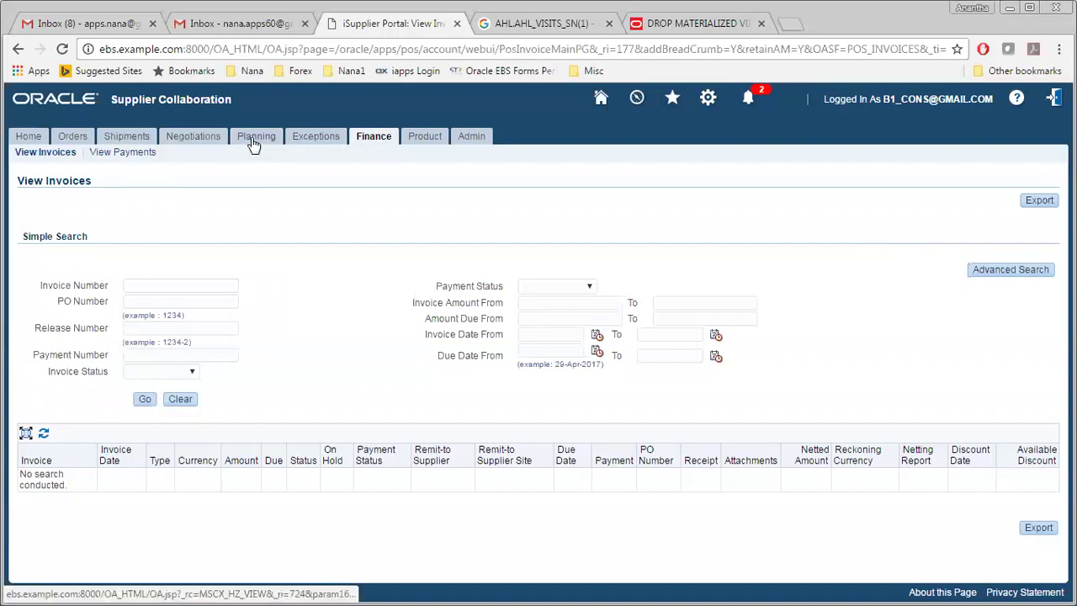
pyautogui.click(423, 138)
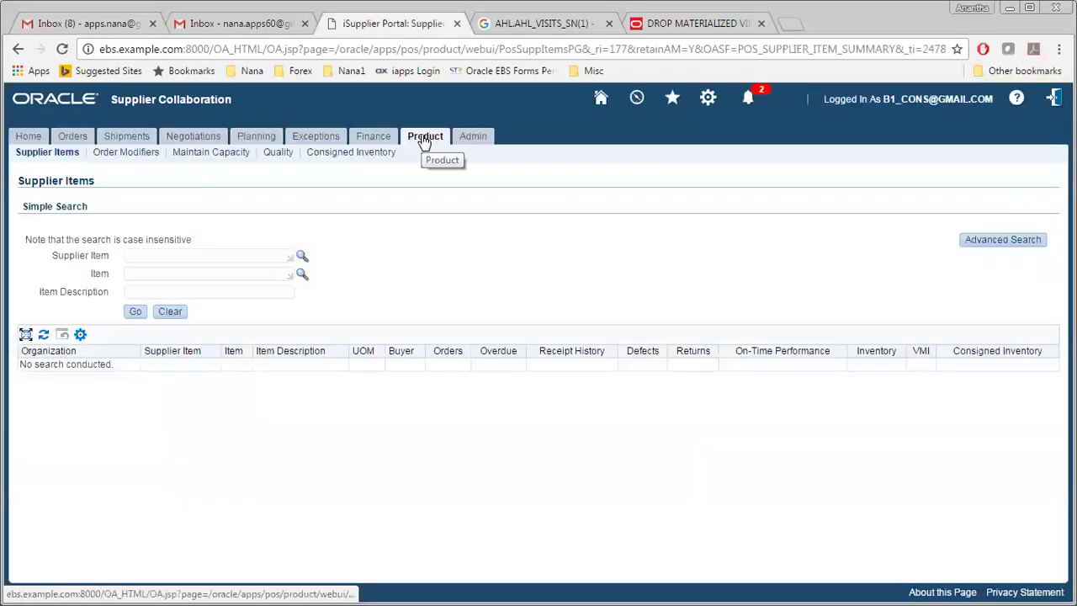
pyautogui.click(373, 137)
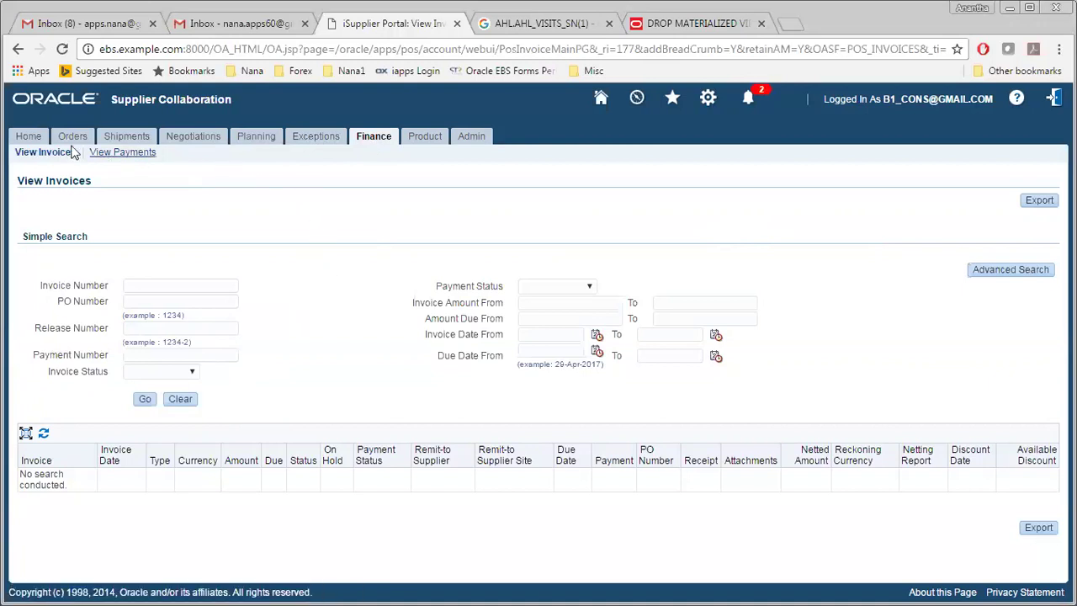
pyautogui.click(29, 141)
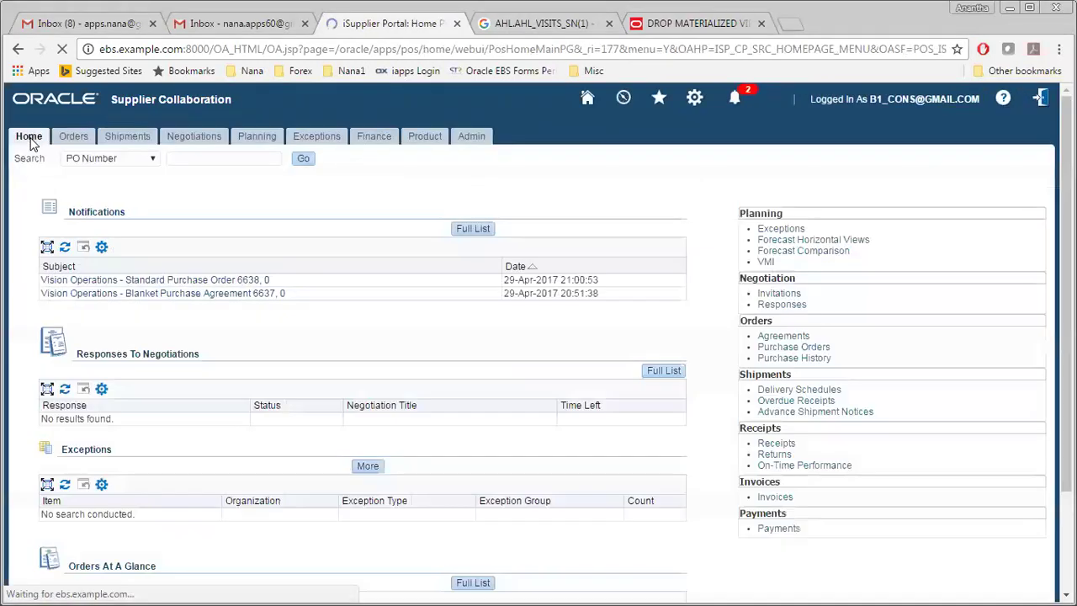
pyautogui.click(375, 140)
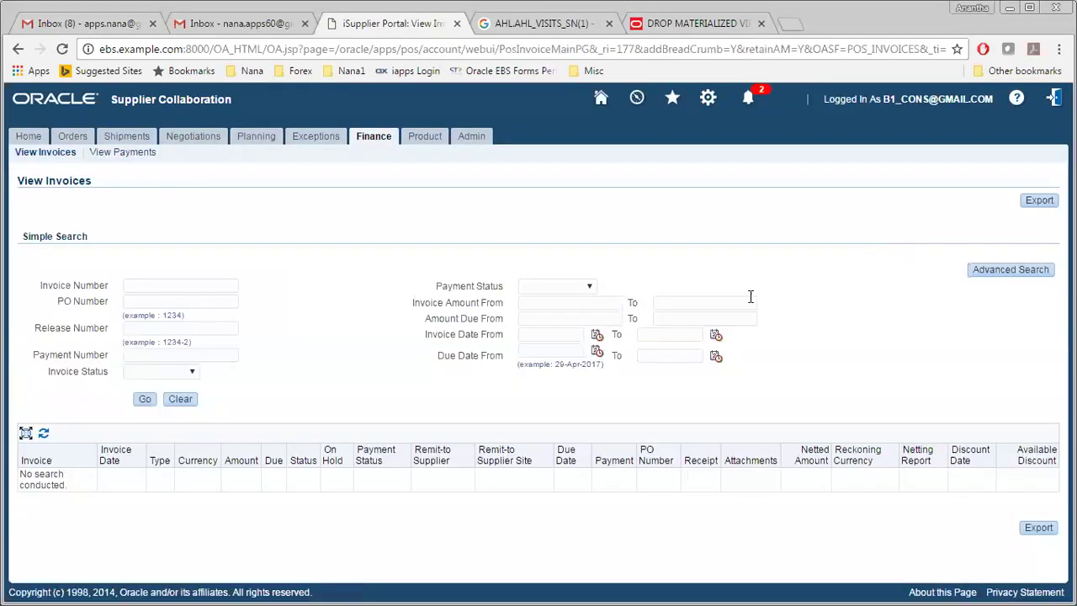
pyautogui.click(472, 142)
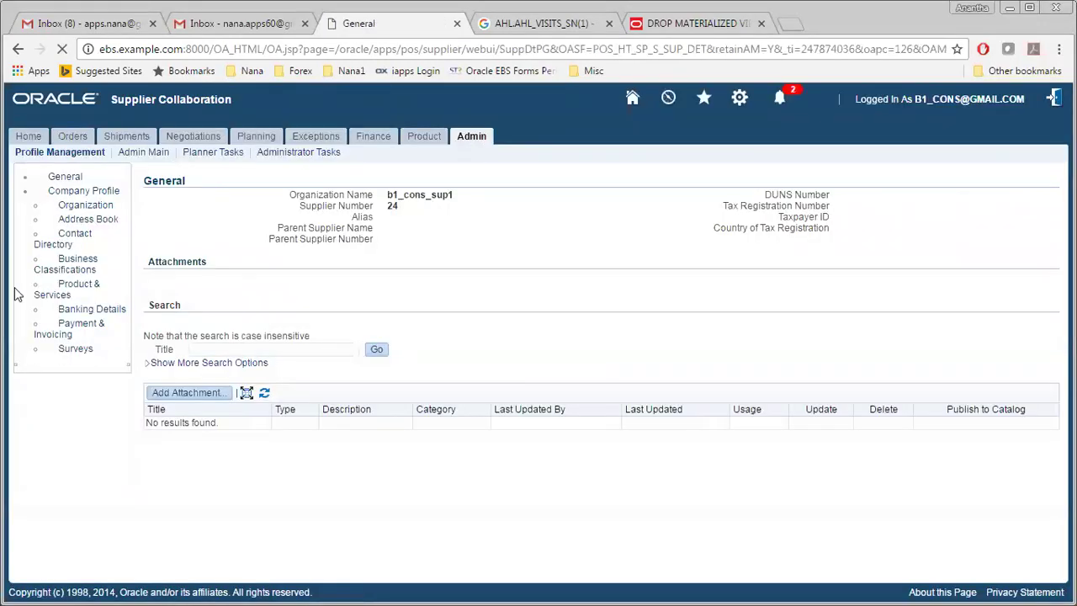
pyautogui.click(432, 139)
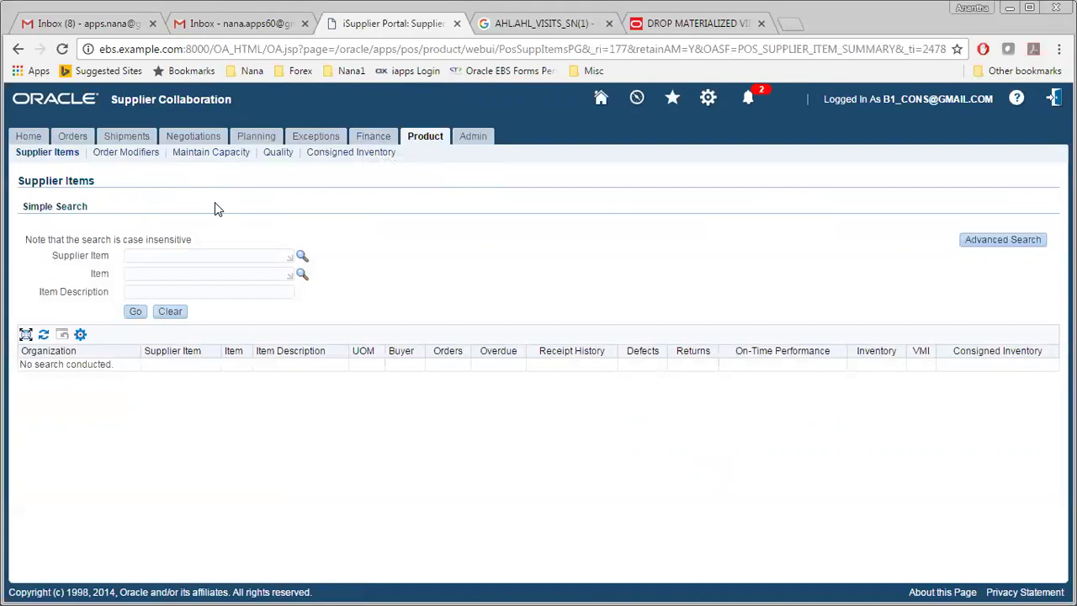
pyautogui.click(368, 139)
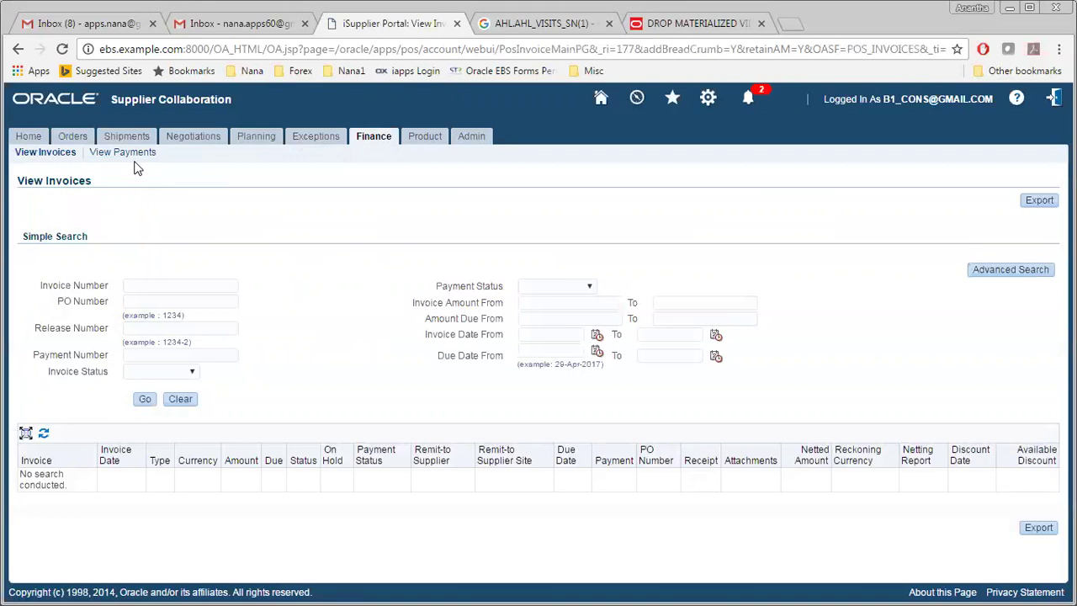
pyautogui.click(602, 98)
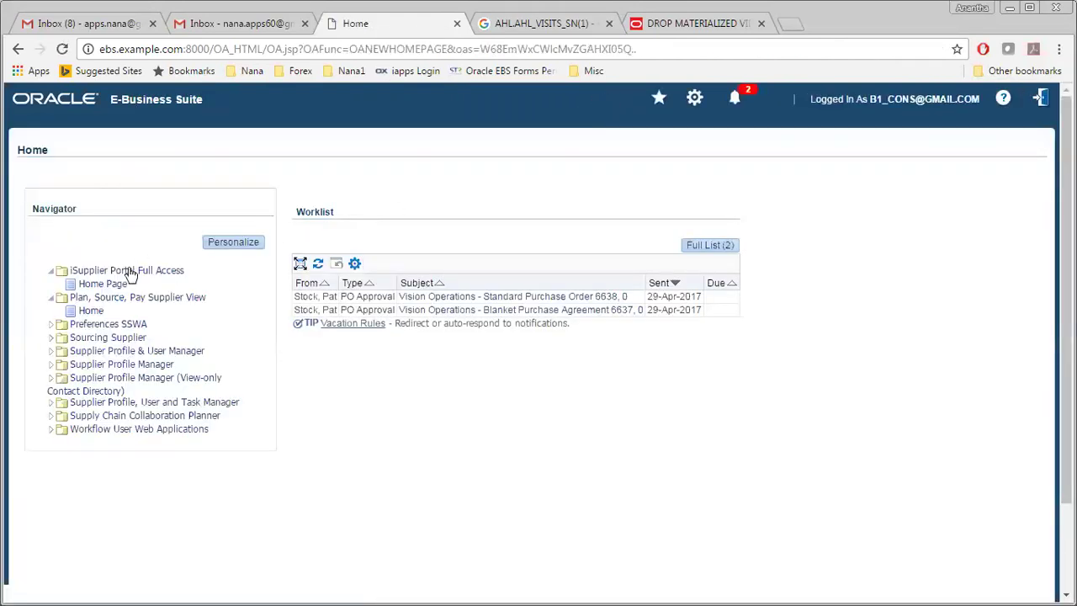
# Step: Open the iSupplier Portal, check Create Invoices keeping With a PO, then go to Supplier Items
pyautogui.click(131, 274)
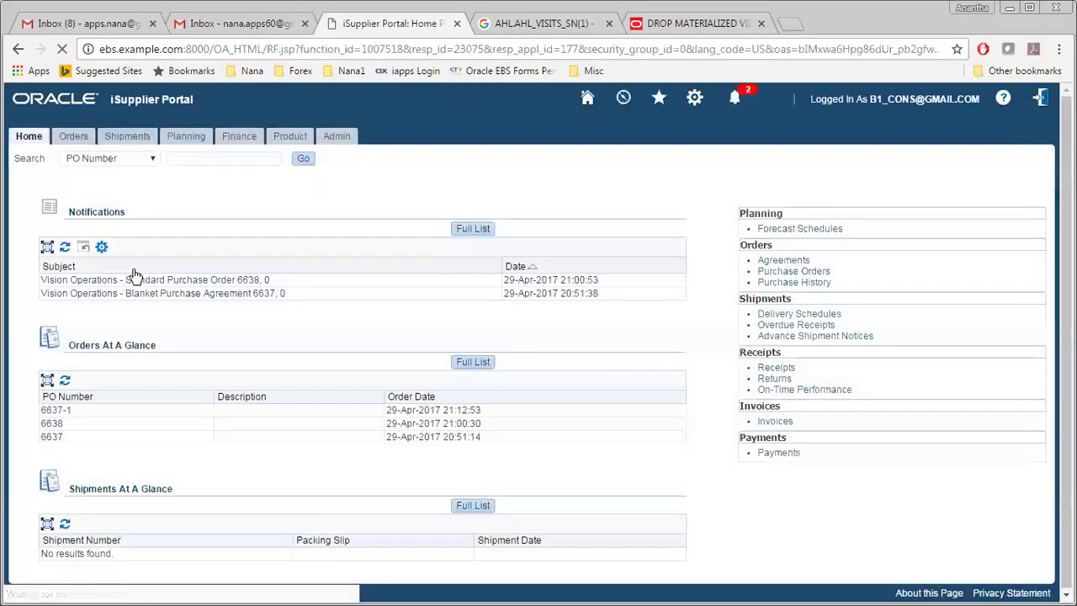
pyautogui.click(235, 139)
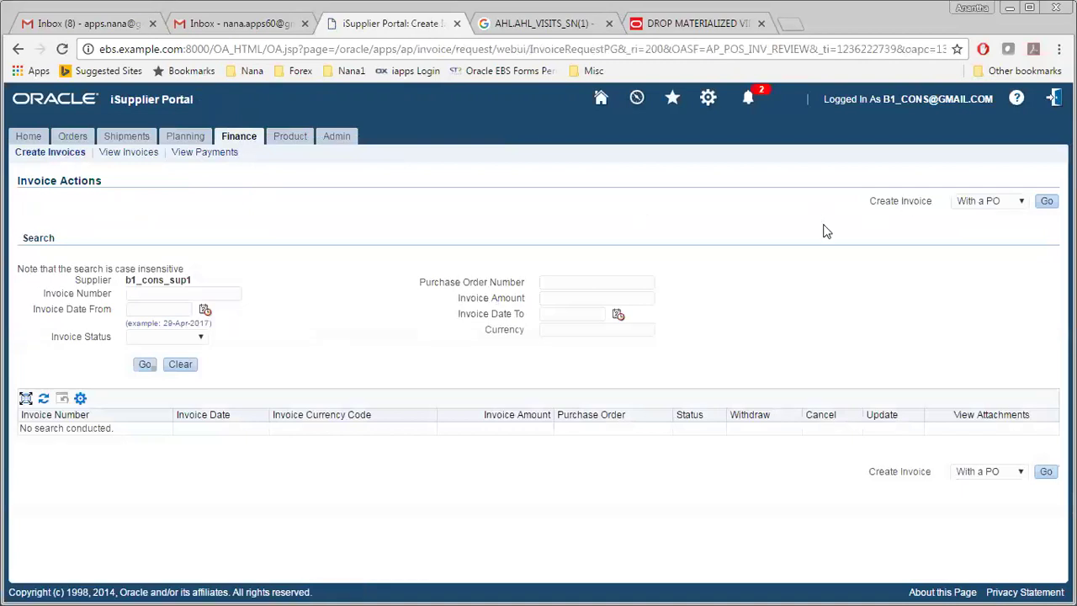
pyautogui.click(976, 204)
pyautogui.click(976, 203)
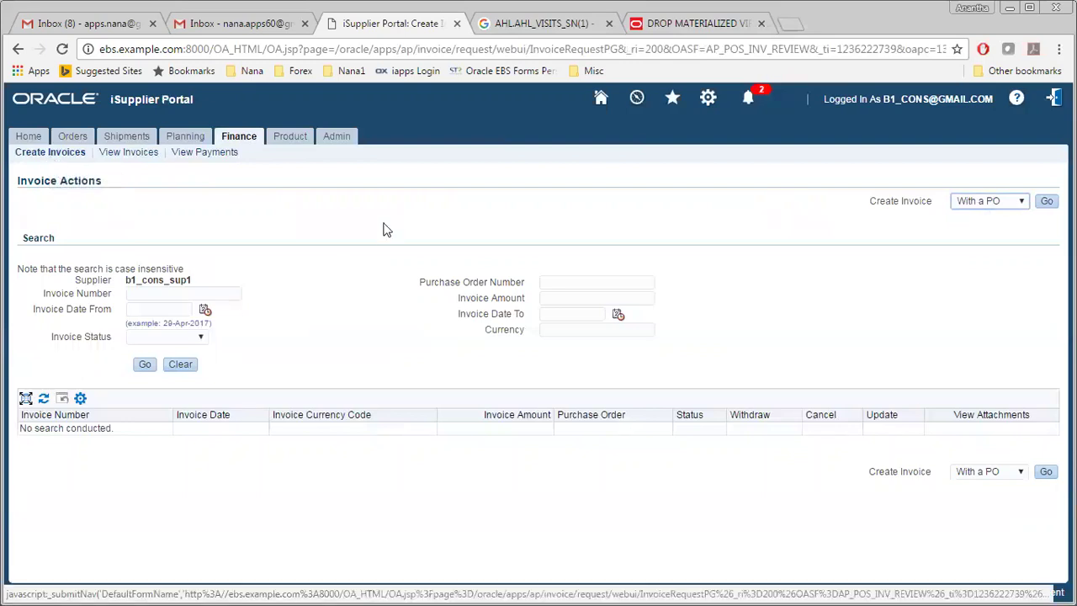
pyautogui.click(298, 137)
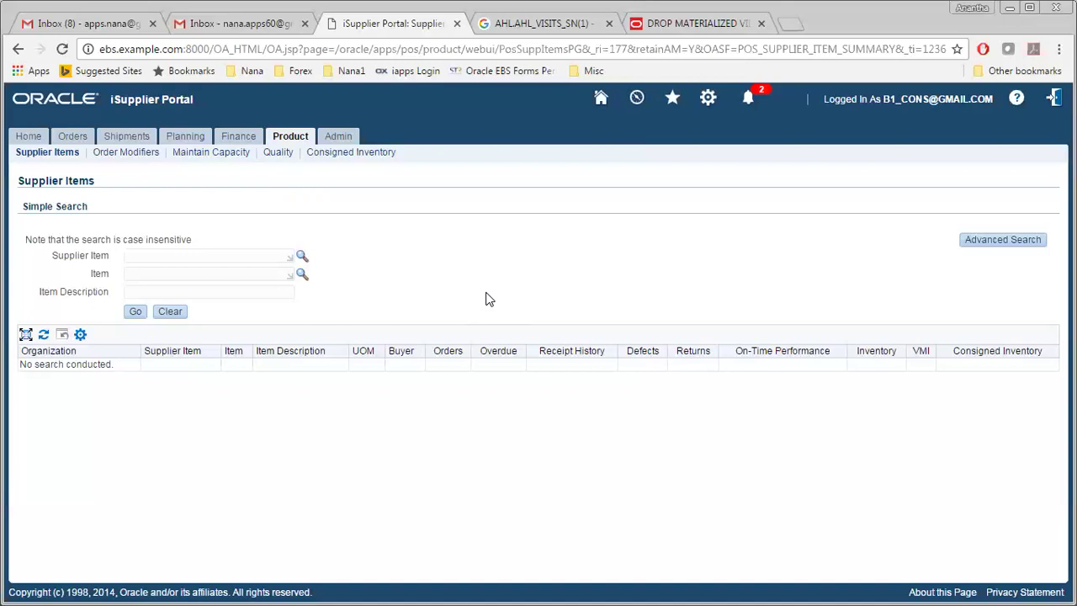
# Step: Leave the iSupplier Portal for the E-Business Suite Home page
pyautogui.click(602, 100)
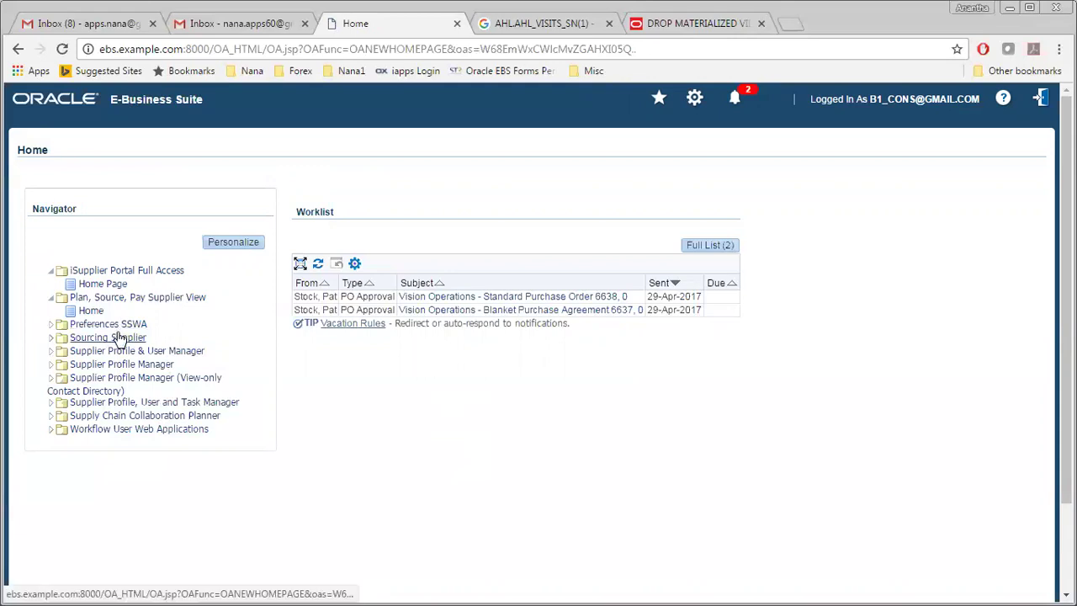
# Step: Open Sourcing Home Page from the Sourcing Supplier > Sourcing folder in the Navigator
pyautogui.click(117, 337)
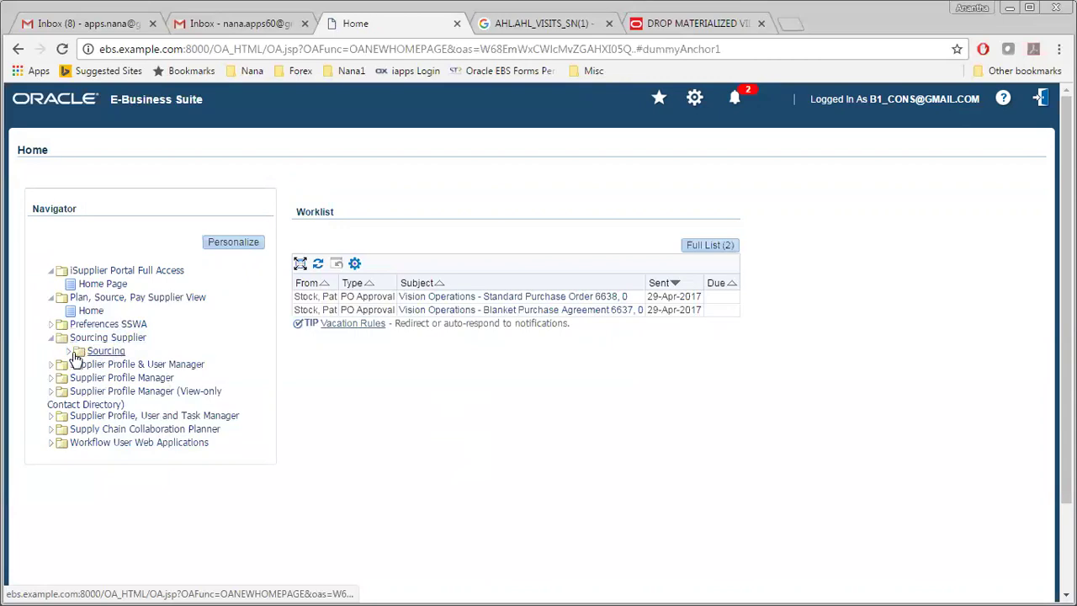
pyautogui.click(70, 352)
pyautogui.click(126, 365)
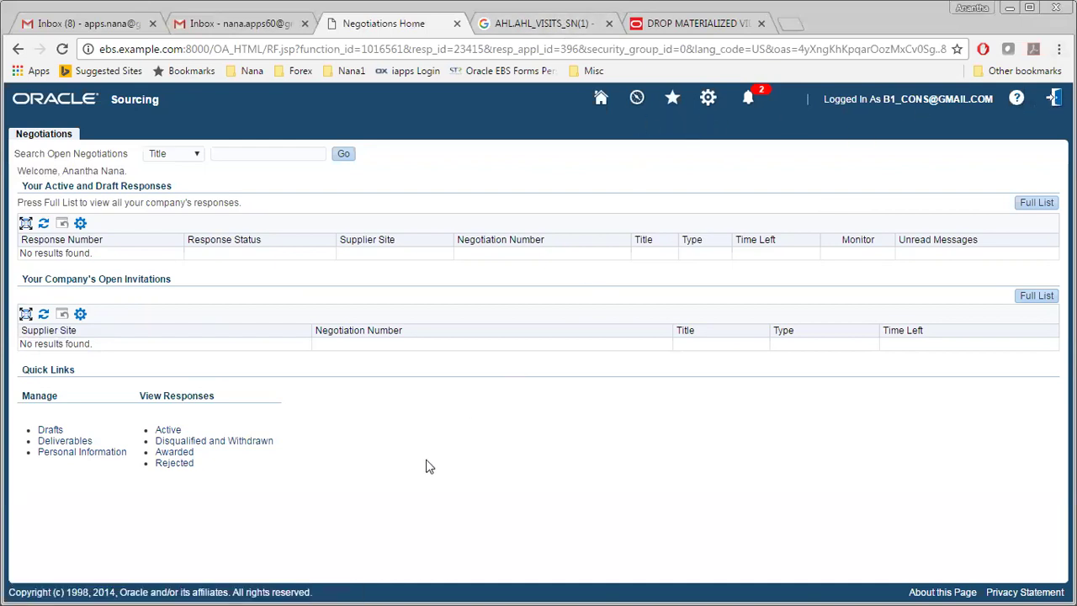
# Step: Switch the Forms responsibility to iProcurement Catalog Administration and maximize the loading browser window
pyautogui.hotkey('alt', 'Tab')
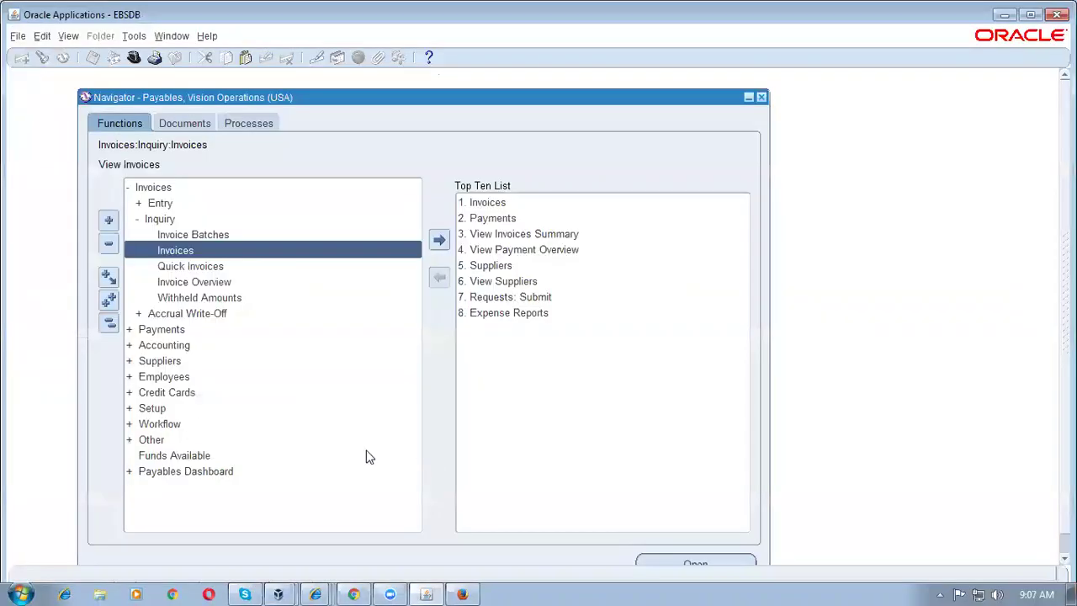
pyautogui.click(108, 321)
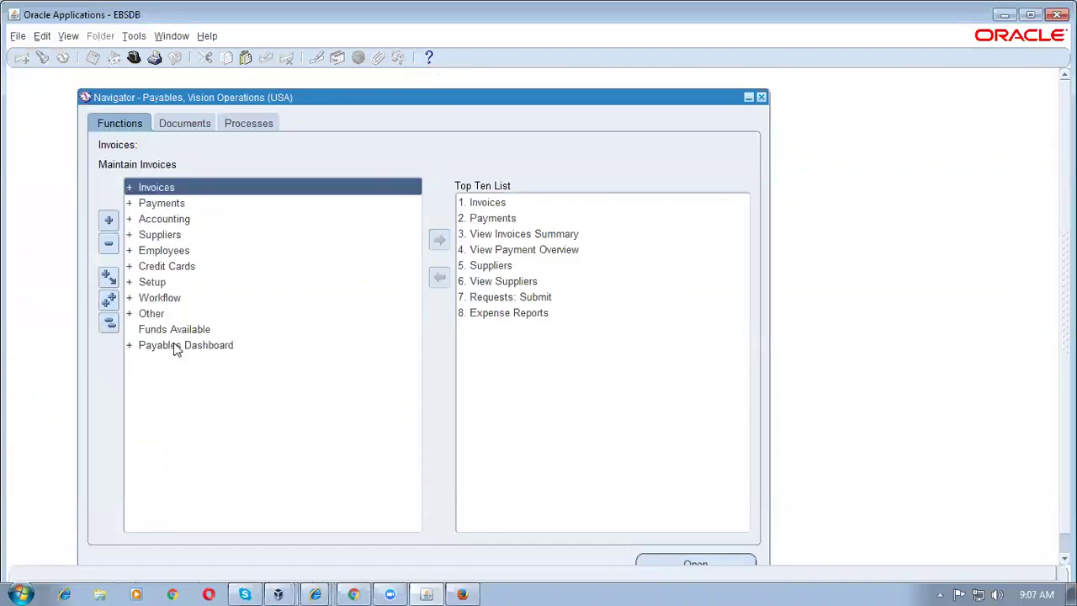
pyautogui.hotkey('alt', 'f')
pyautogui.write('ri%')
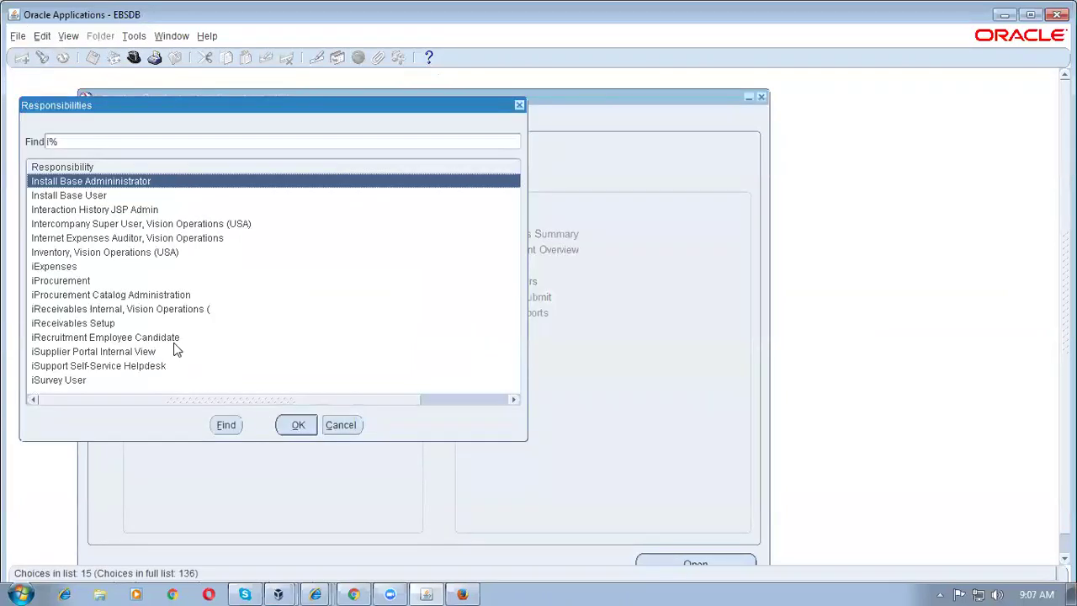
pyautogui.press('Down')
pyautogui.press('Down')
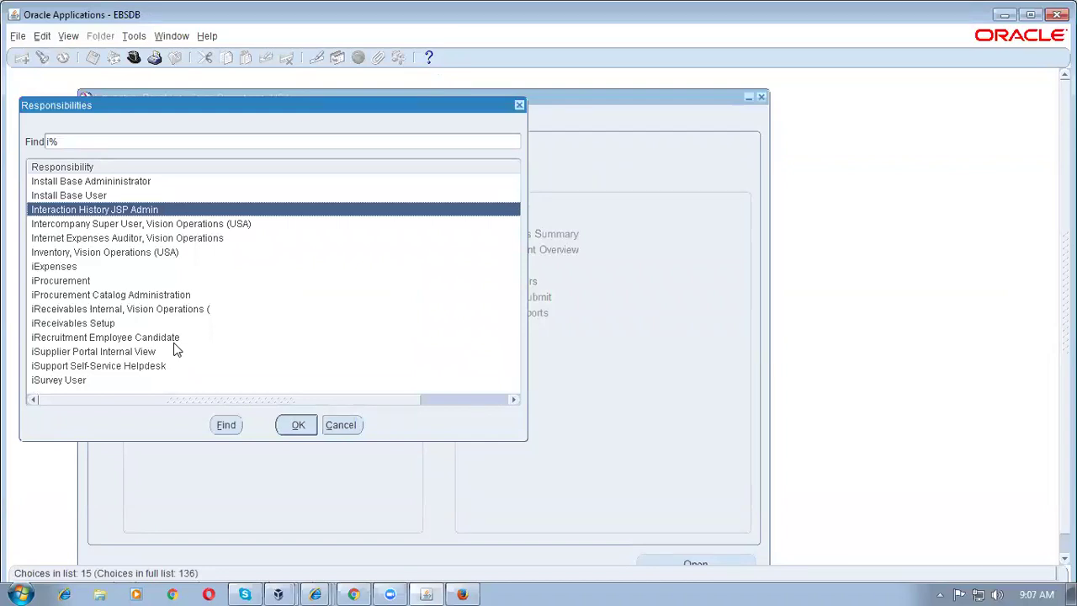
pyautogui.press('Down')
pyautogui.press('Down')
pyautogui.press('Down')
pyautogui.press('Down')
pyautogui.press('Down')
pyautogui.press('Down')
pyautogui.press('Return')
pyautogui.press('Return')
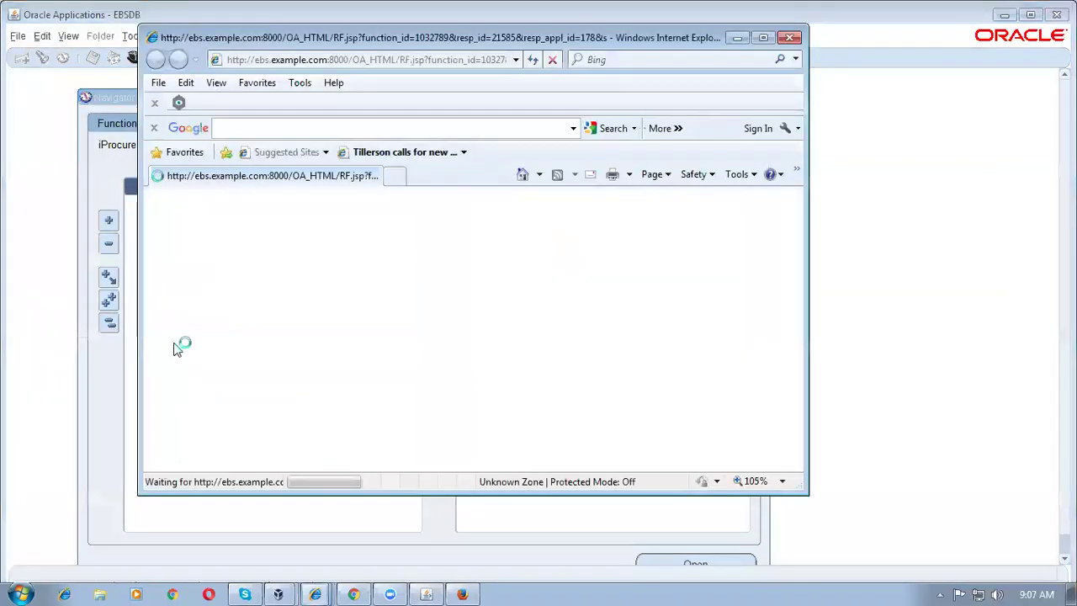
pyautogui.click(763, 37)
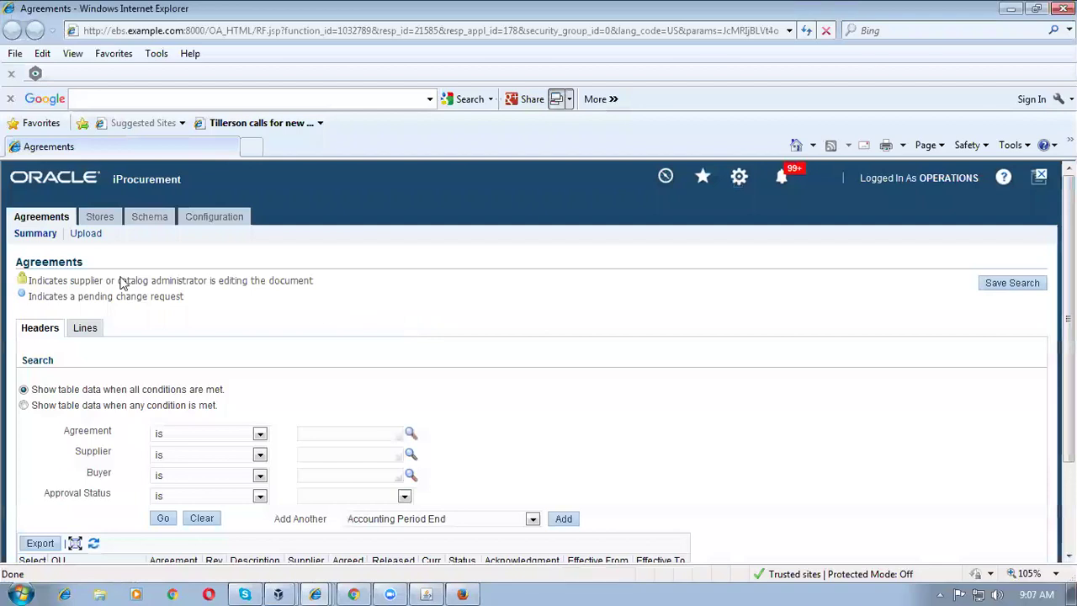
# Step: Show the Manage Stores list under the Stores tab
pyautogui.click(103, 220)
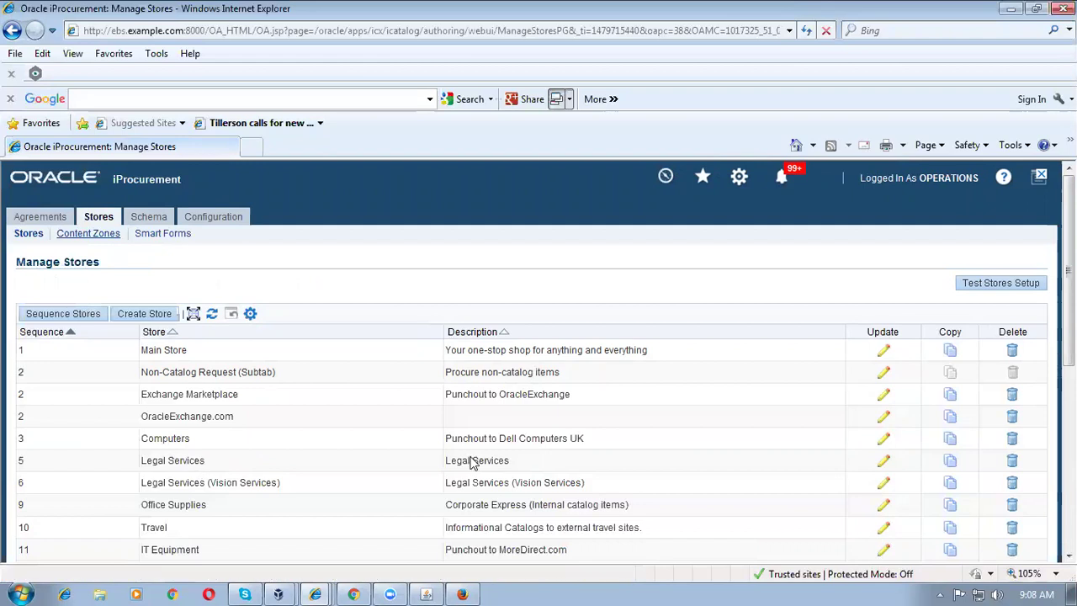
pyautogui.click(881, 443)
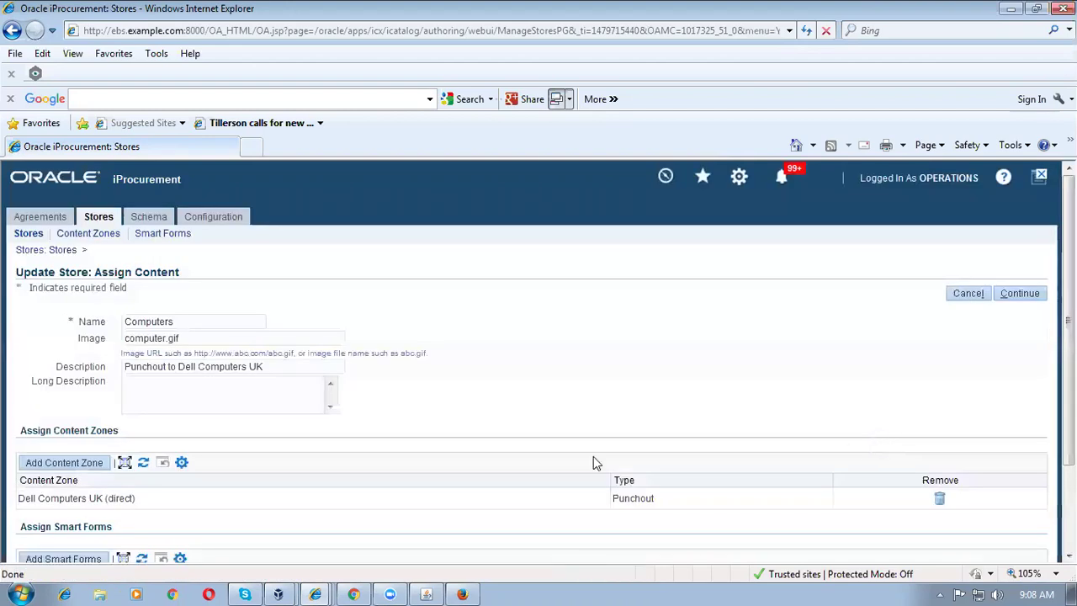
pyautogui.scroll(-3, 221, 434)
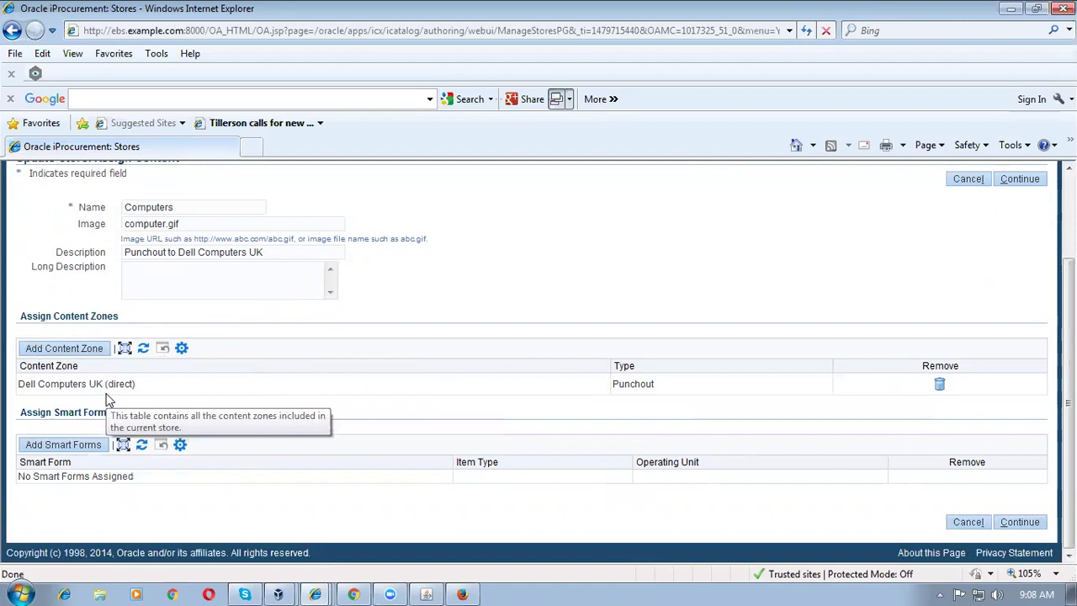
pyautogui.click(967, 179)
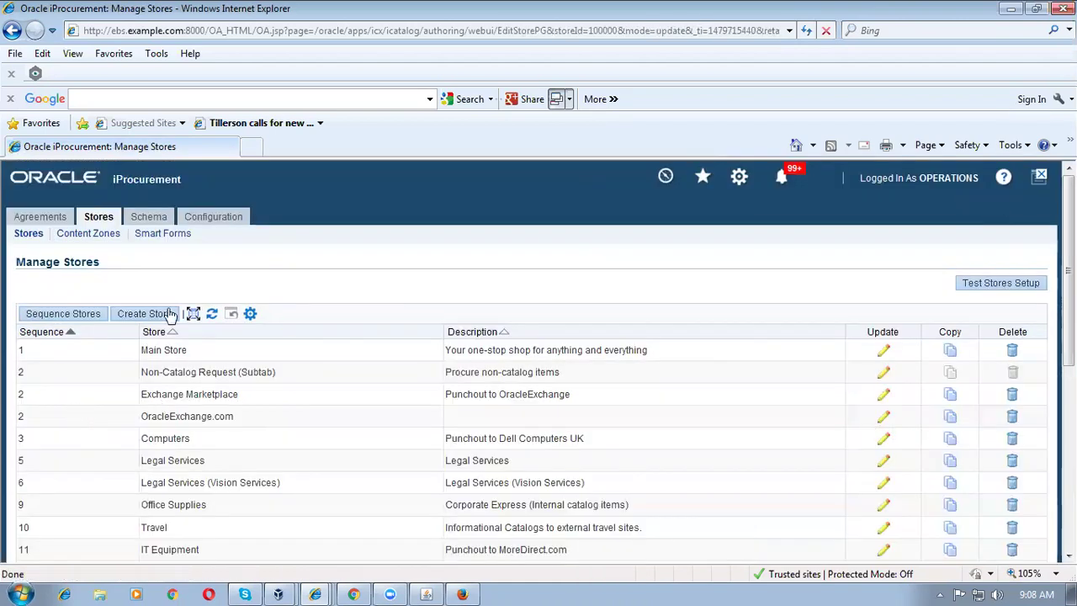
# Step: Edit the Dell Computers UK (direct) punchout zone from the Content Zones list
pyautogui.click(88, 239)
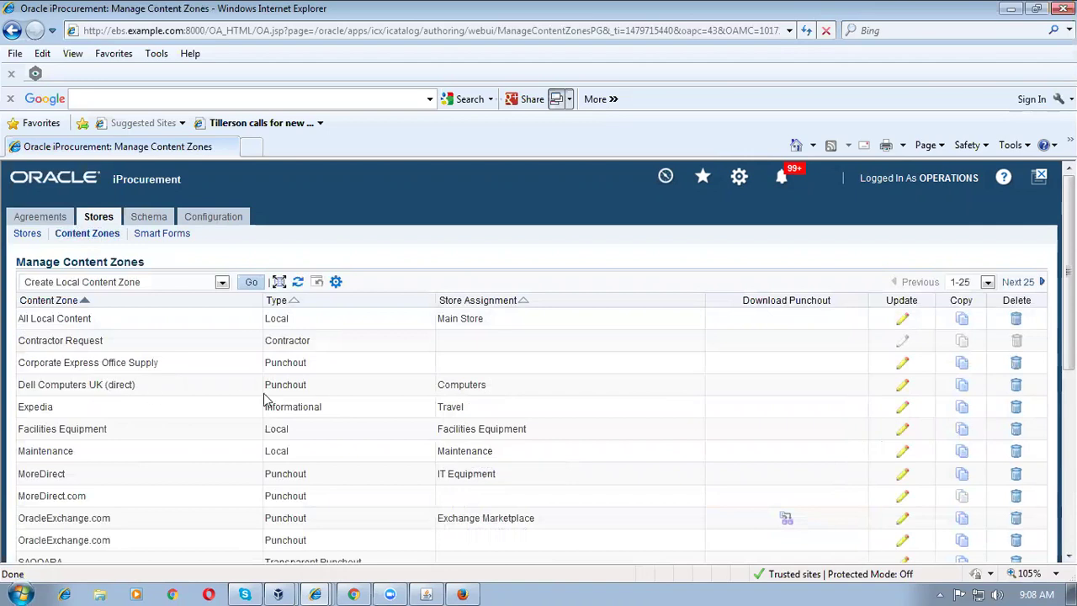
pyautogui.click(903, 387)
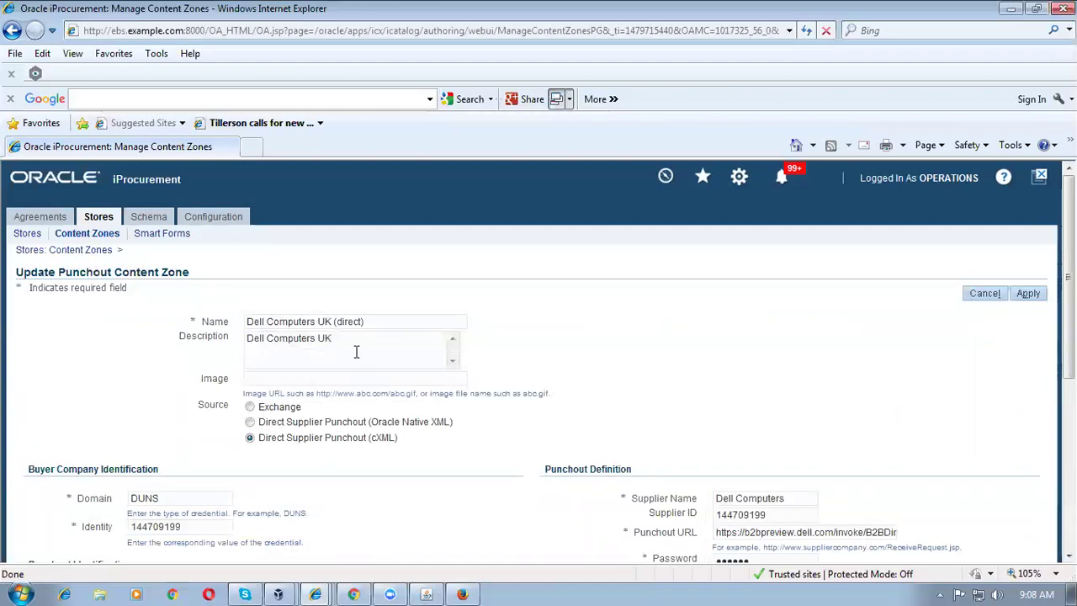
# Step: Copy the zone's Identity value and inspect the password and Punchout URL fields
pyautogui.scroll(-3, 358, 353)
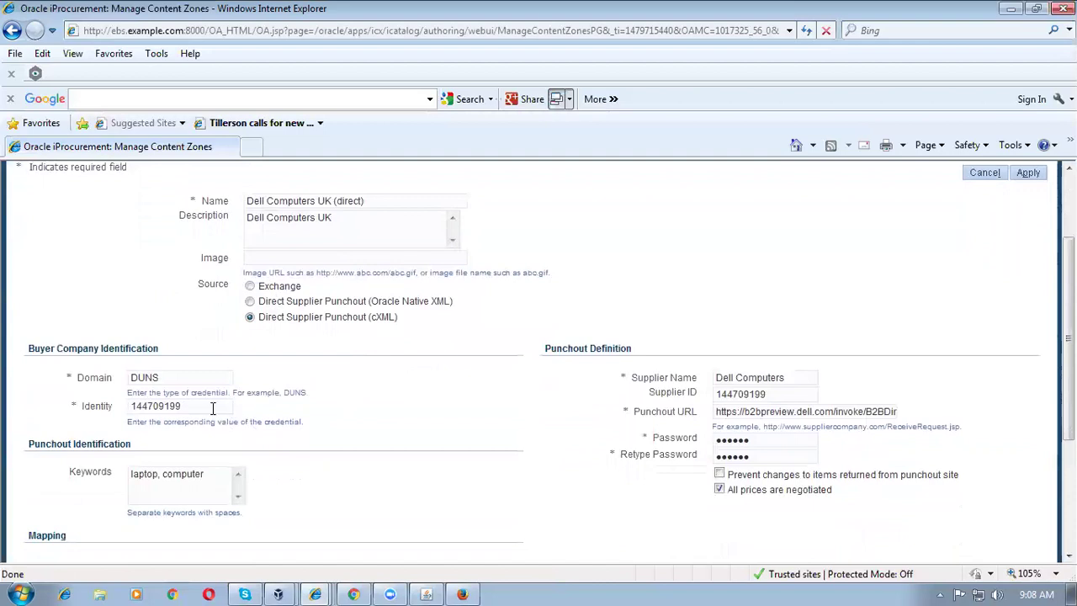
pyautogui.moveTo(213, 408); pyautogui.dragTo(124, 406)
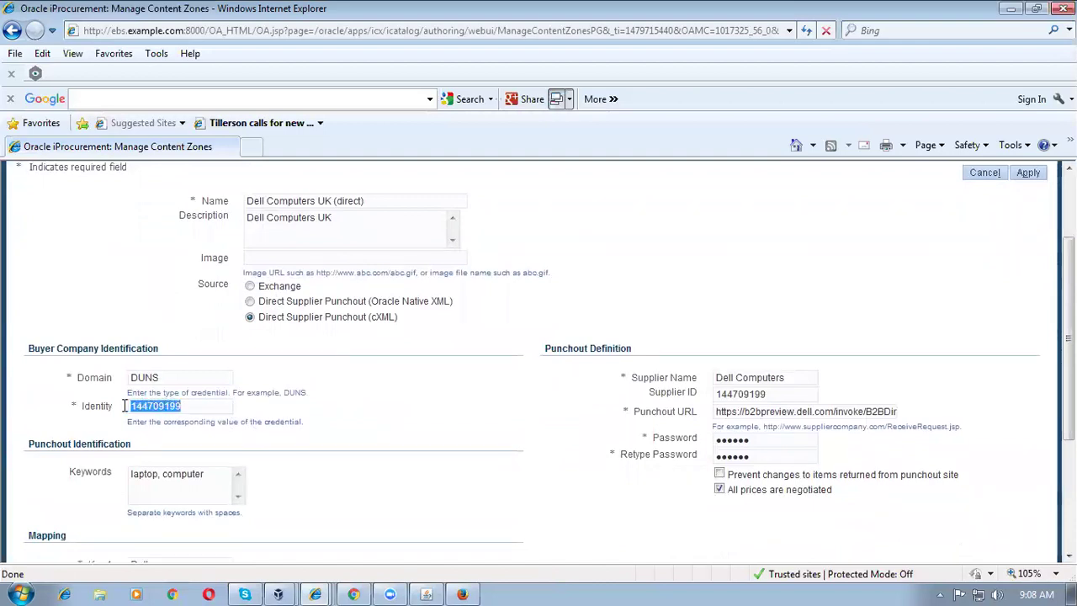
pyautogui.hotkey('ctrl', 'c')
pyautogui.click(794, 410)
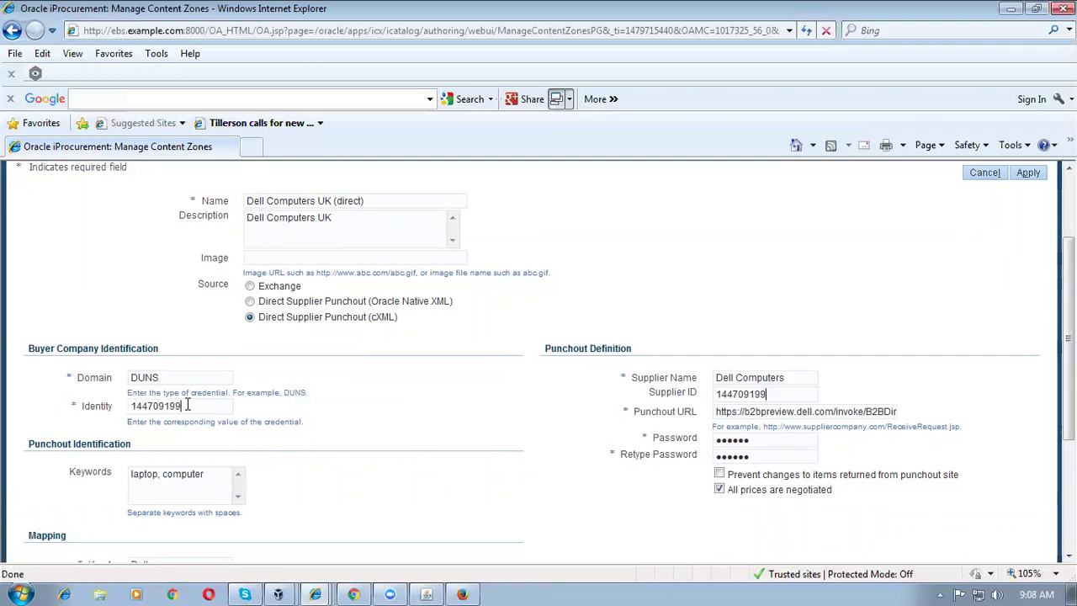
pyautogui.doubleClick(764, 439)
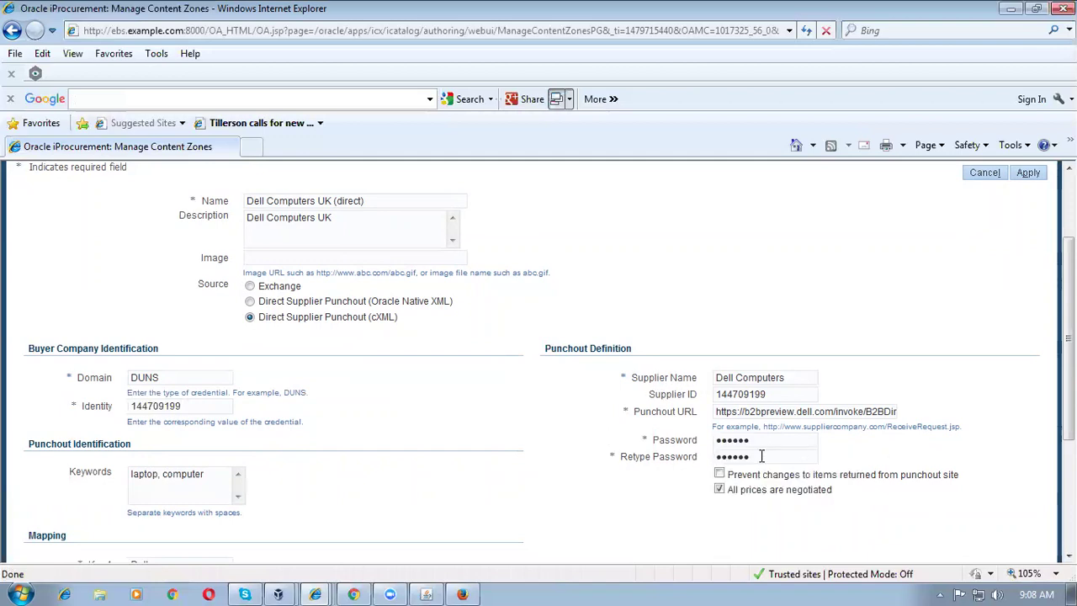
pyautogui.doubleClick(675, 459)
pyautogui.moveTo(714, 412); pyautogui.dragTo(901, 414)
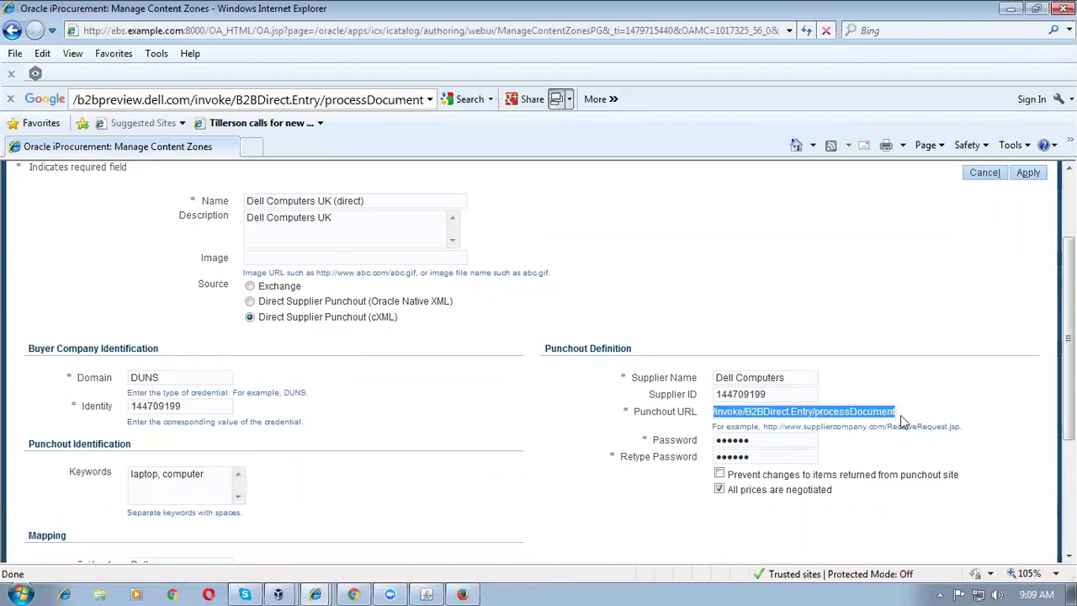
pyautogui.click(991, 422)
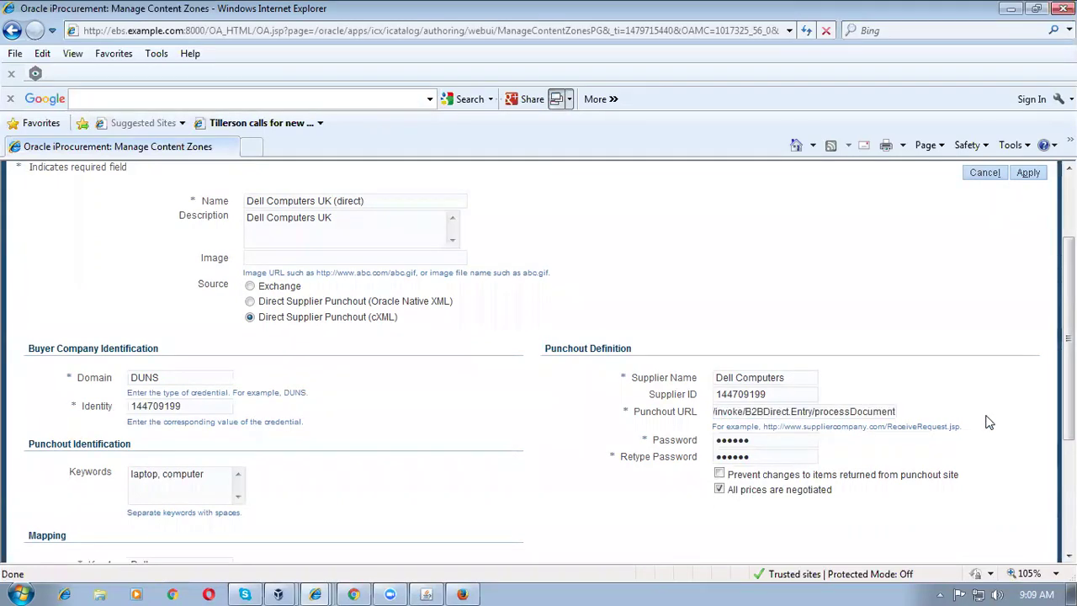
# Step: Review the Domain DUNS and Supplier ID values of the content zone
pyautogui.scroll(-3, 990, 422)
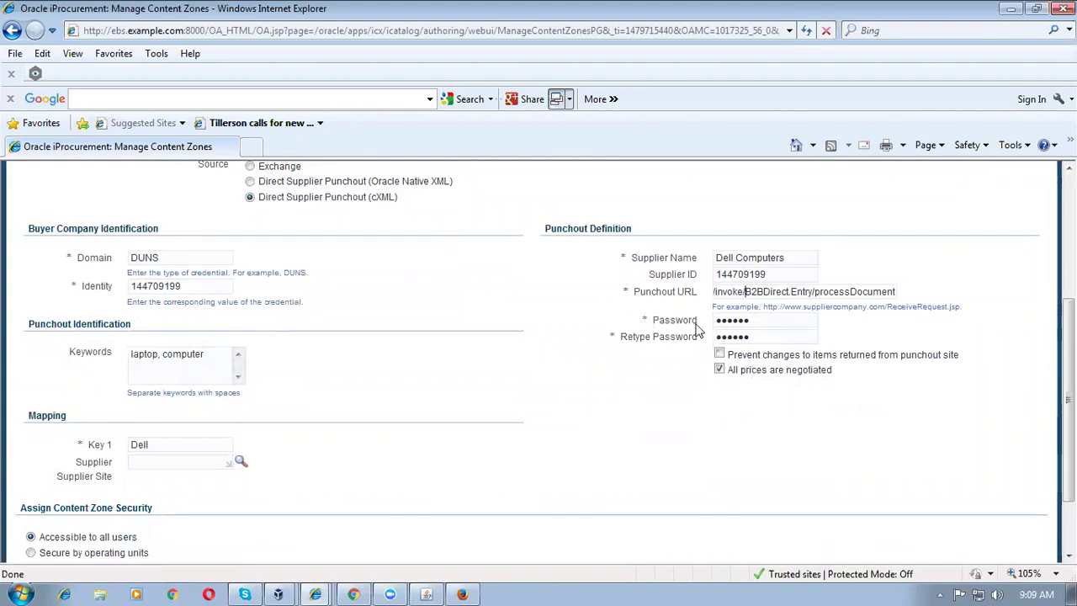
pyautogui.scroll(3, 276, 370)
pyautogui.click(163, 377)
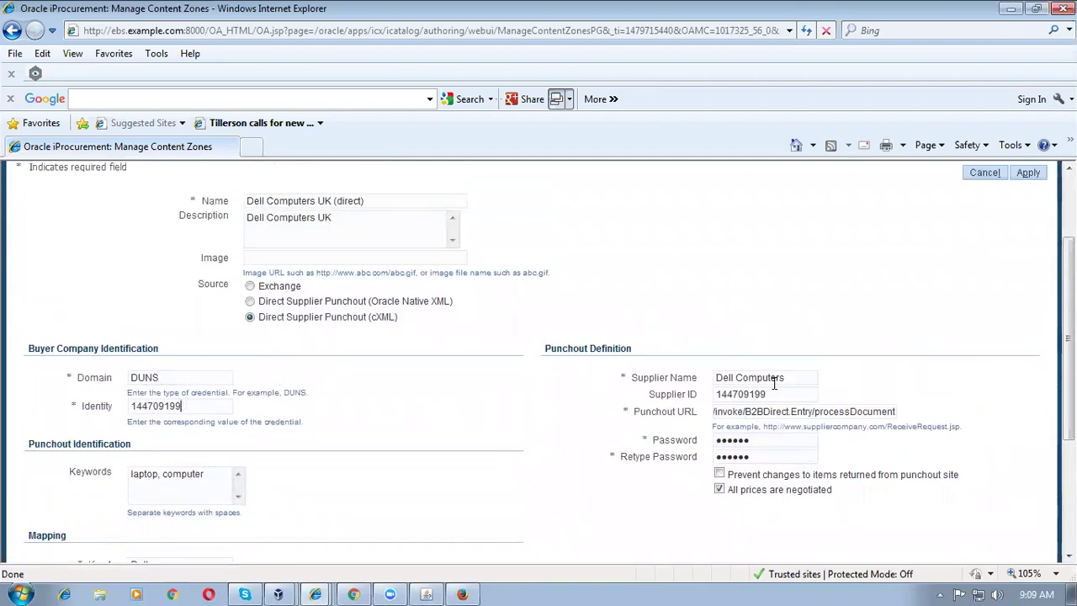
pyautogui.click(779, 394)
pyautogui.scroll(3, 782, 411)
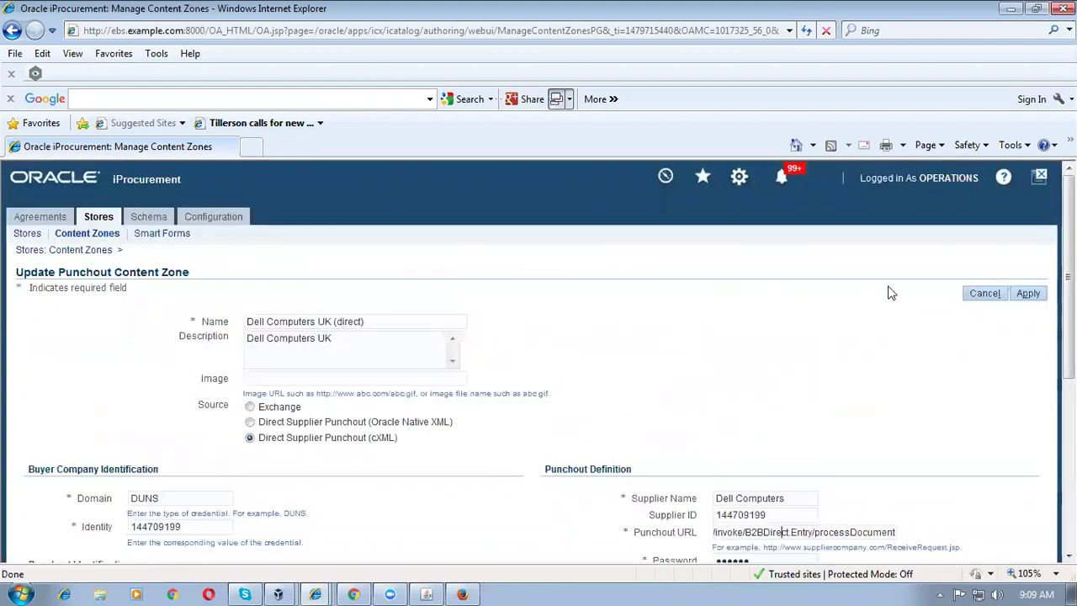
# Step: Cancel the content zone edit unsaved and switch responsibility to iProcurement
pyautogui.click(982, 297)
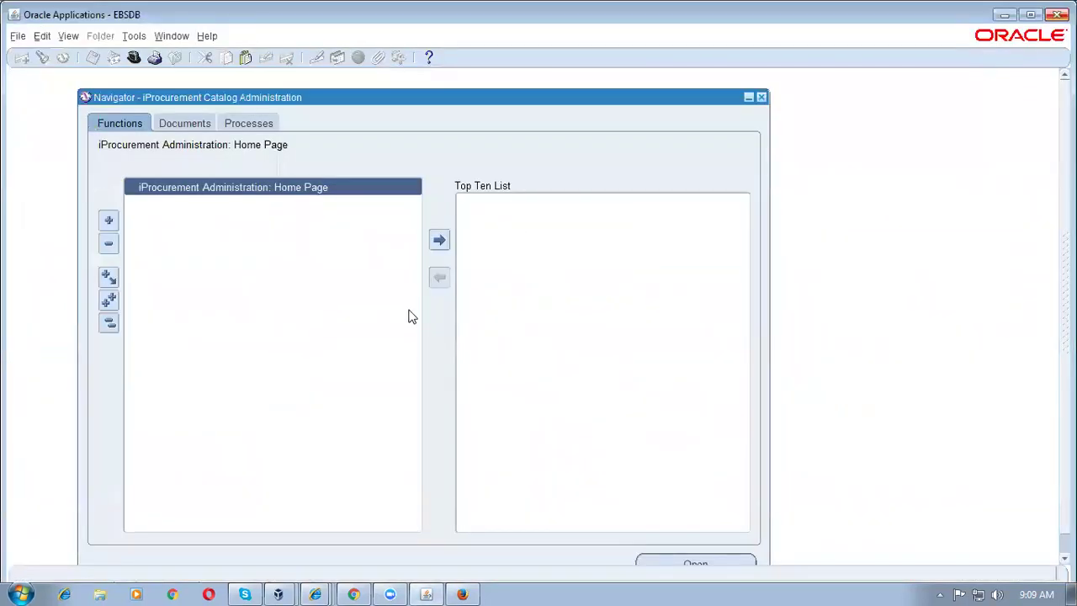
pyautogui.hotkey('ctrl', 'l')
pyautogui.write('i')
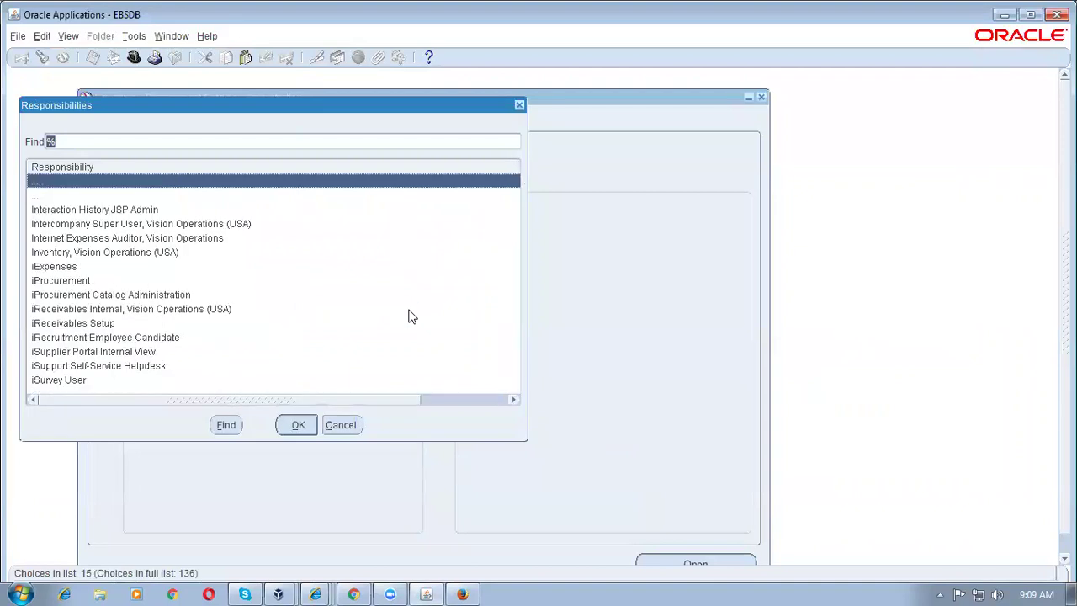
pyautogui.press('Down')
pyautogui.press('Down')
pyautogui.press('Down')
pyautogui.press('Down')
pyautogui.press('Down')
pyautogui.press('Down')
pyautogui.press('Down')
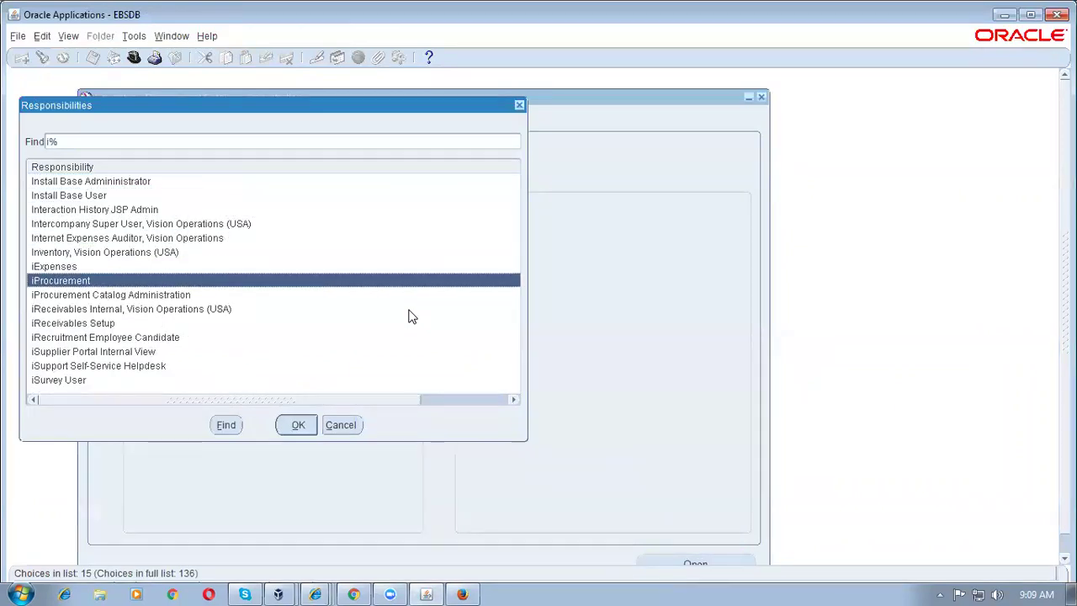
pyautogui.press('Return')
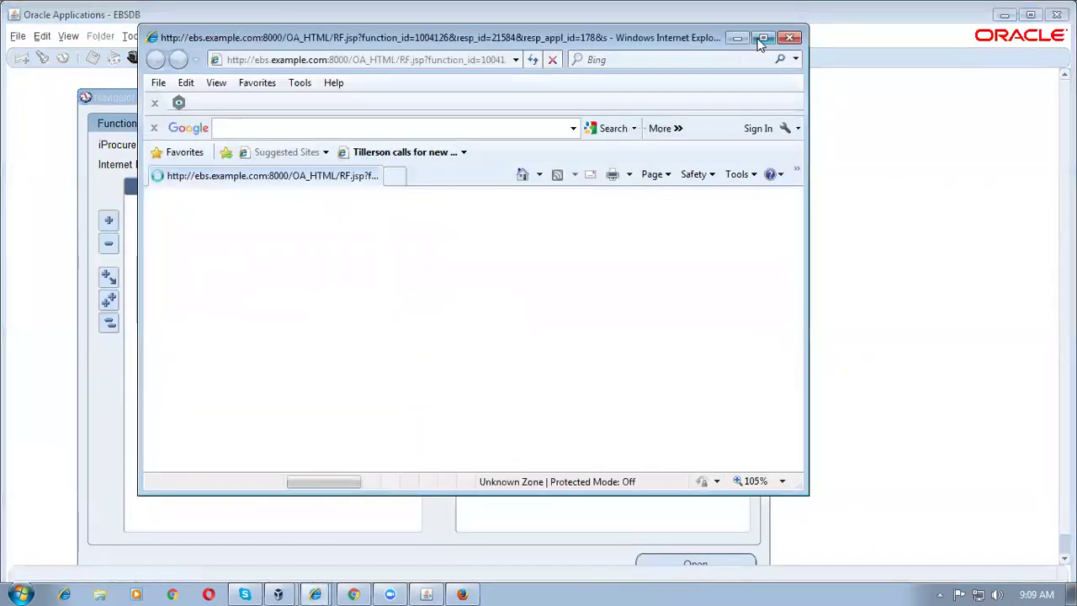
# Step: Maximize the new iProcurement window and try the Computers punchout store on the Shop page
pyautogui.click(763, 37)
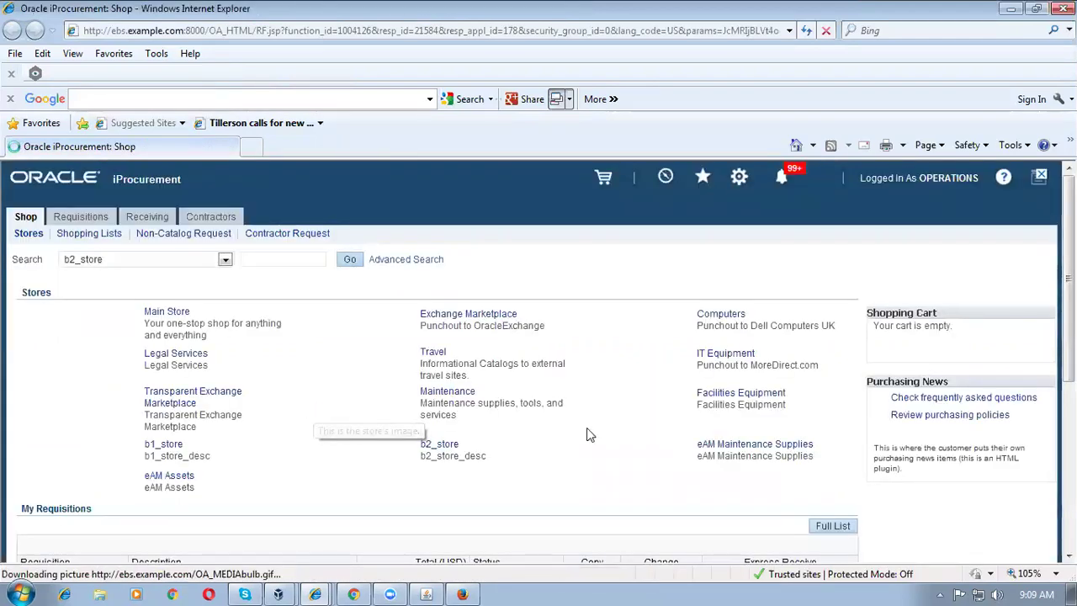
pyautogui.click(716, 318)
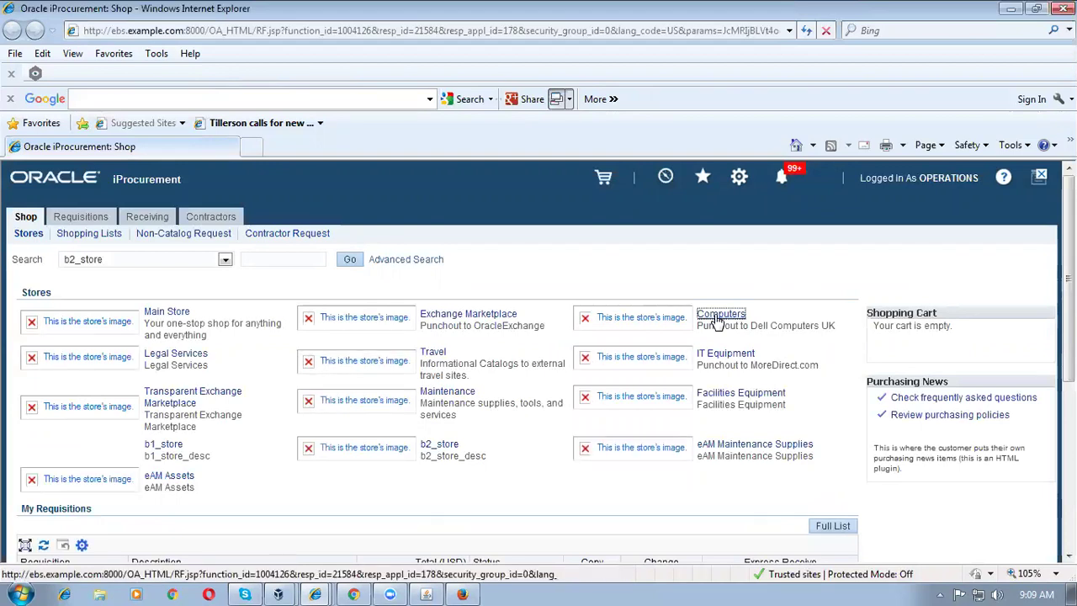